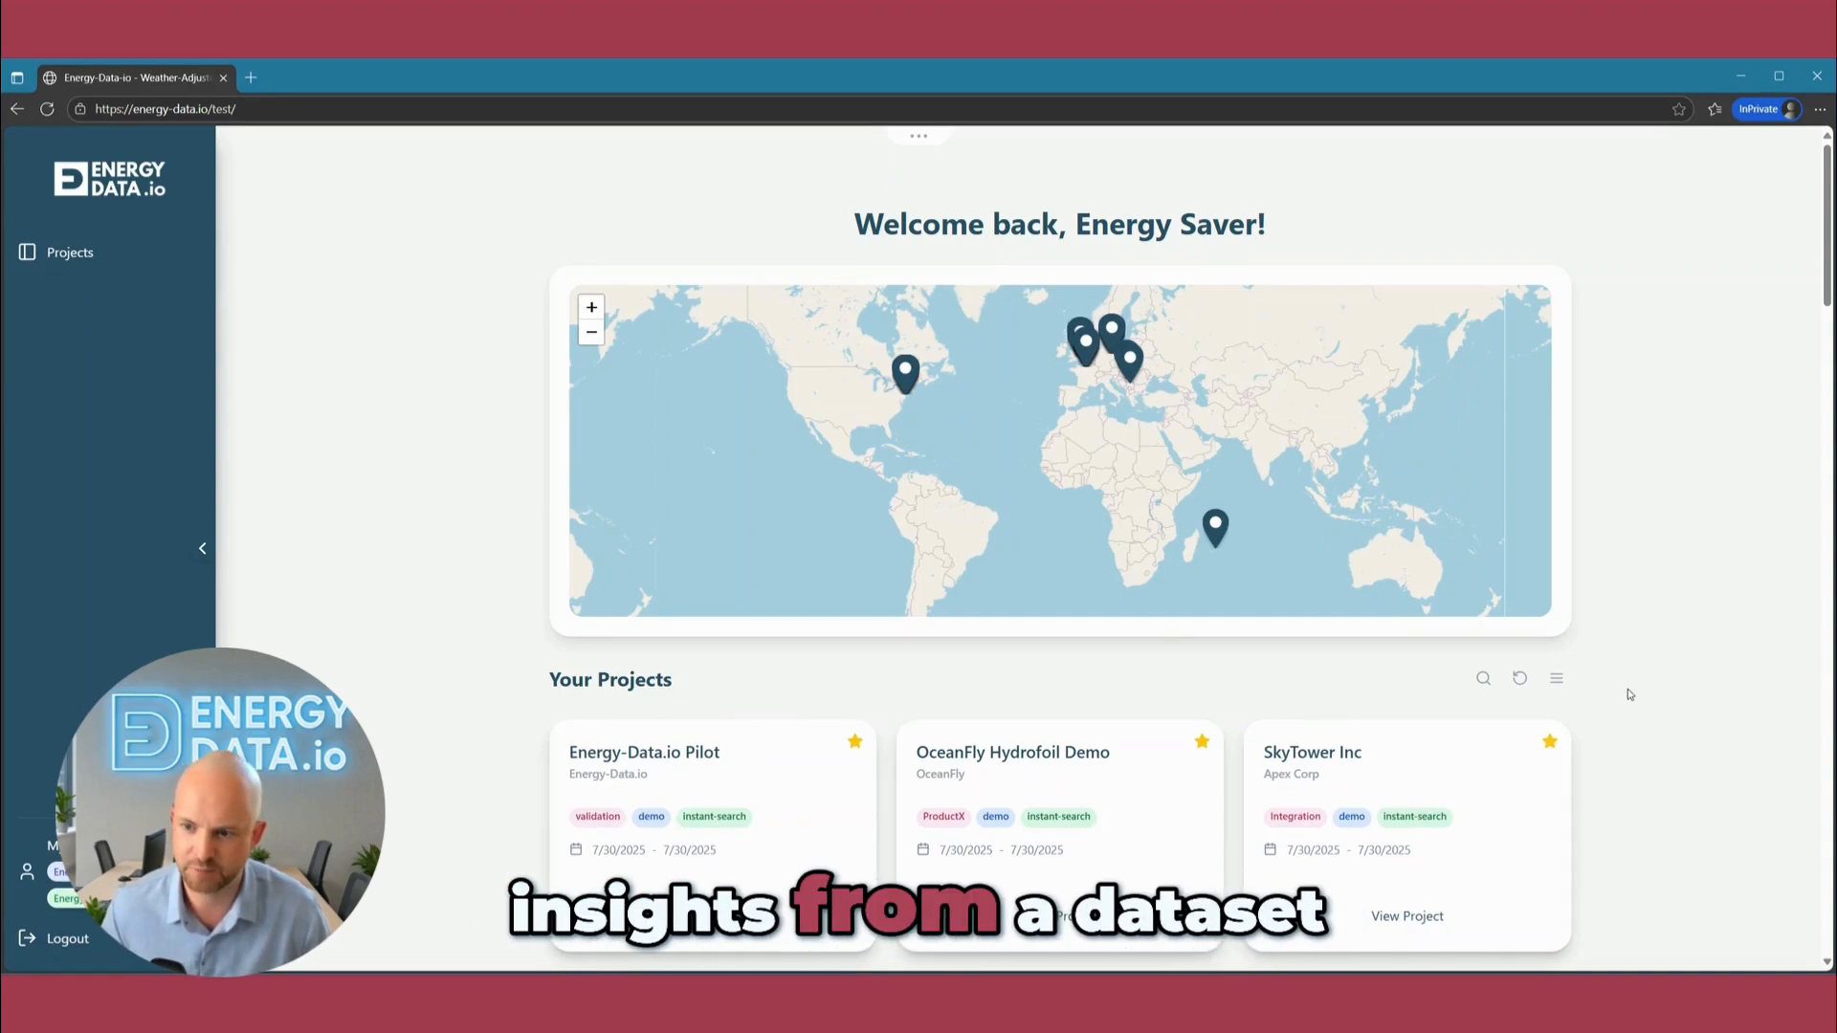
Start a new project and name it "Energy-Data Demo Project".
{"action": "scroll", "coordinate": [1412, 455], "scroll_direction": "down", "scroll_amount": 15}
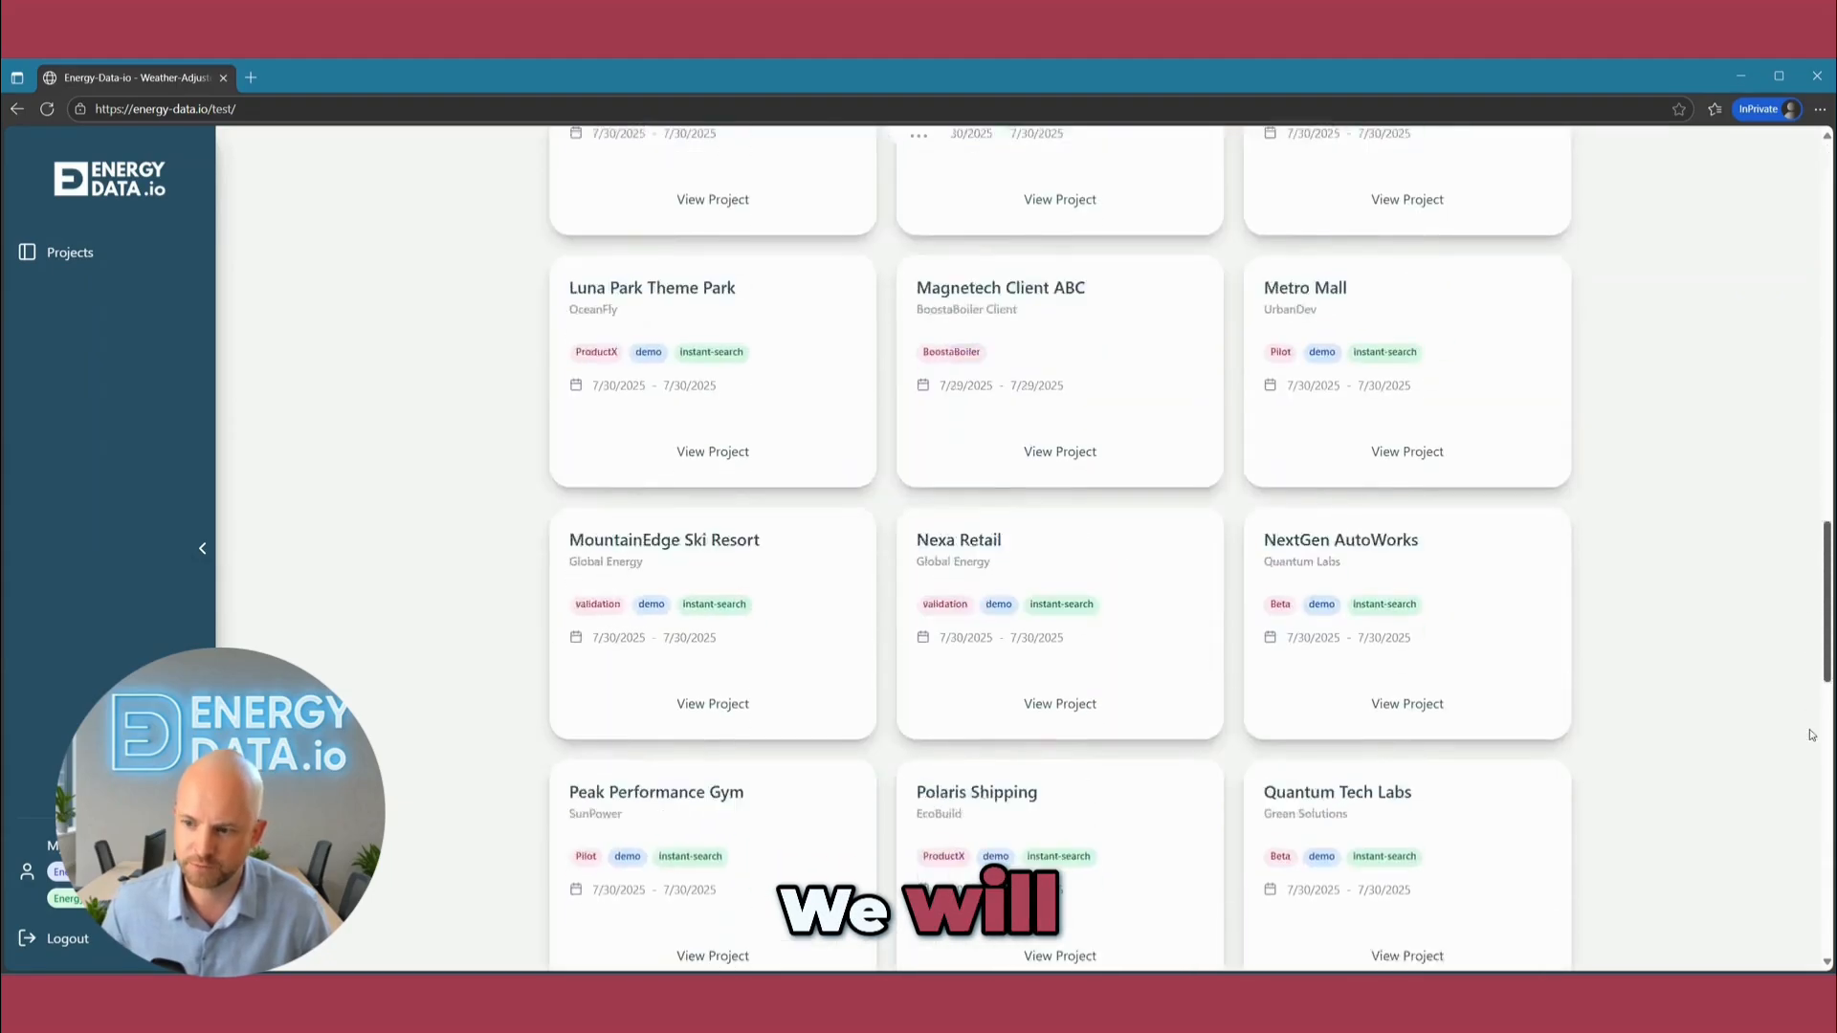
{"action": "left_click", "coordinate": [1408, 456]}
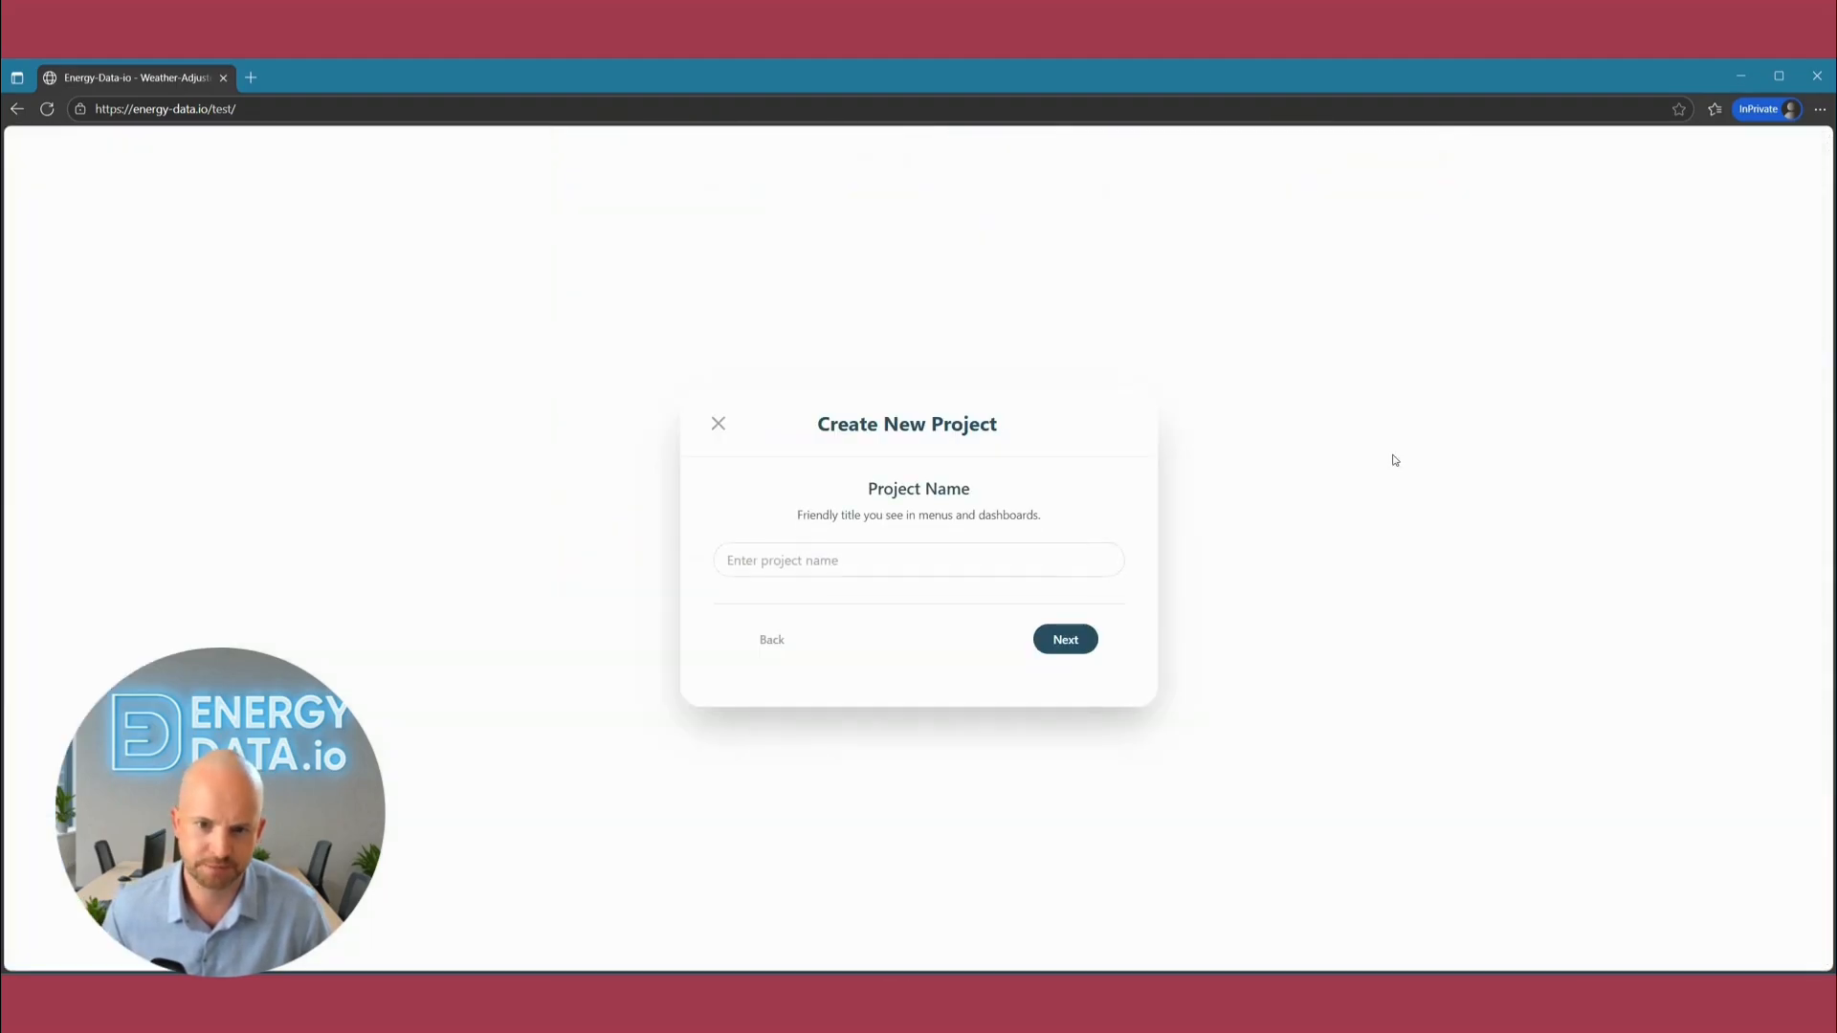
{"action": "left_click", "coordinate": [870, 571]}
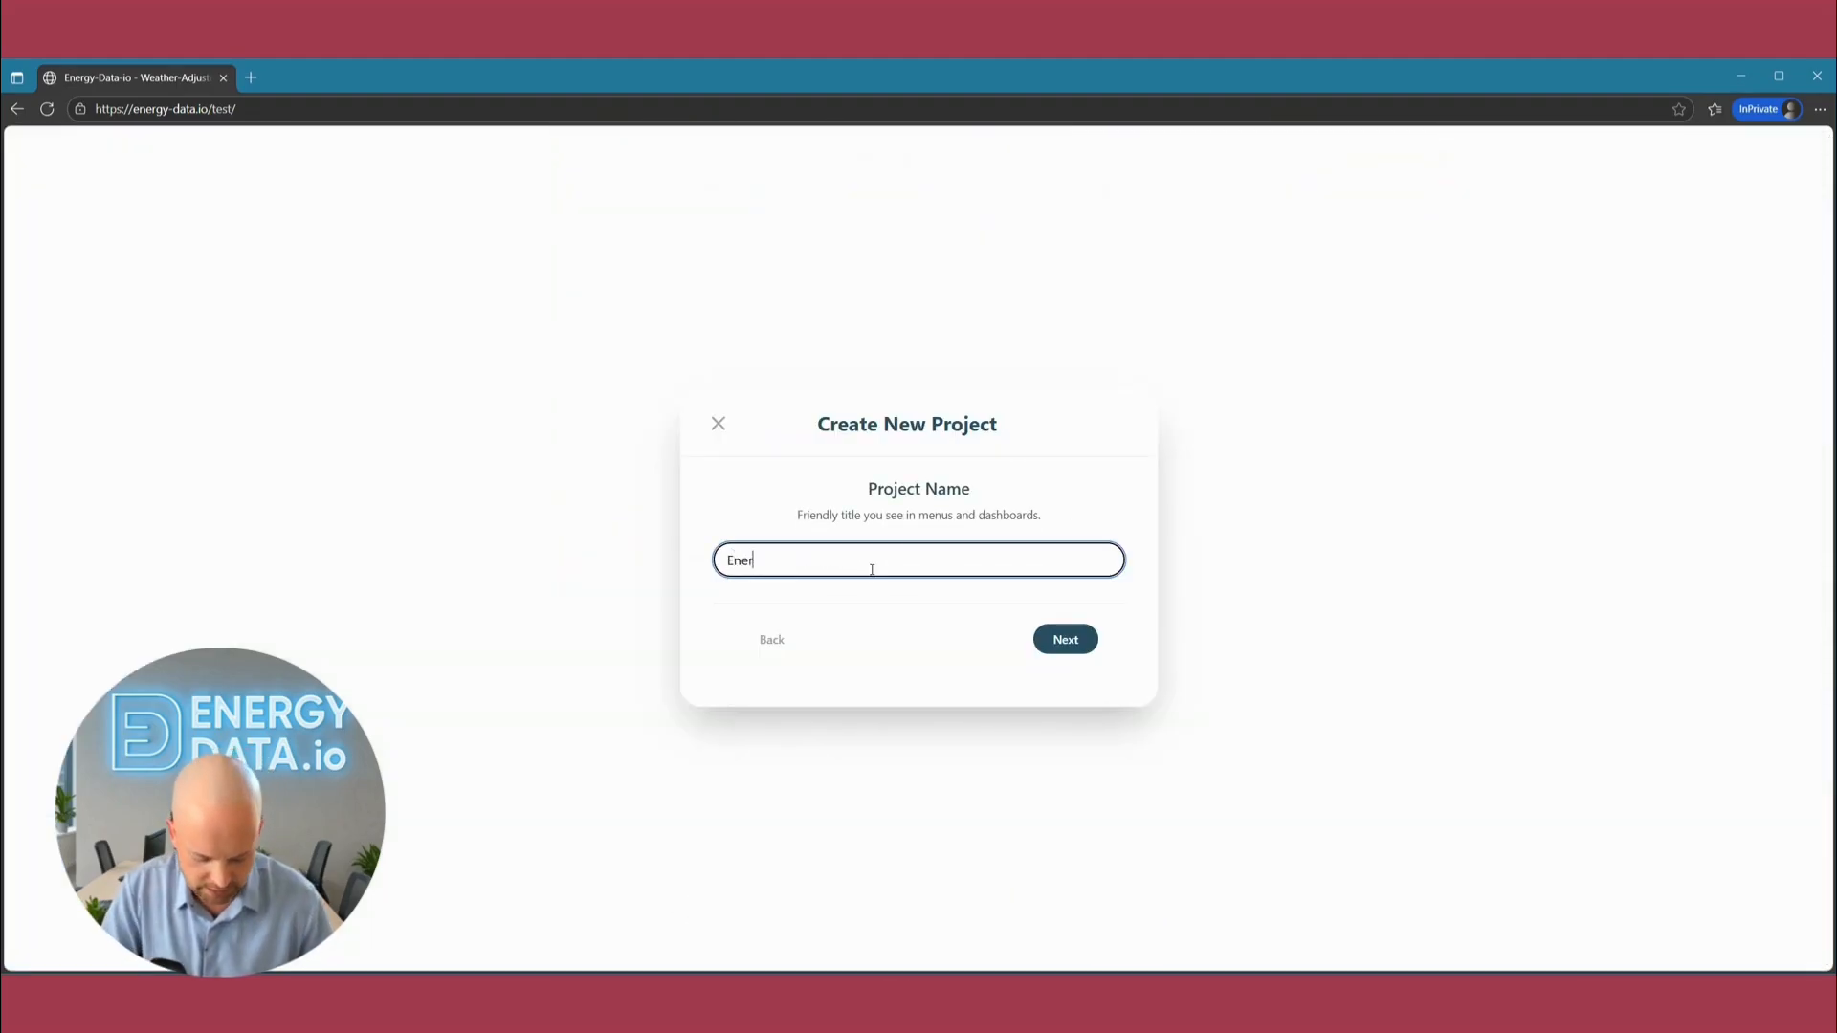
{"action": "type", "text": "Energy-Data"}
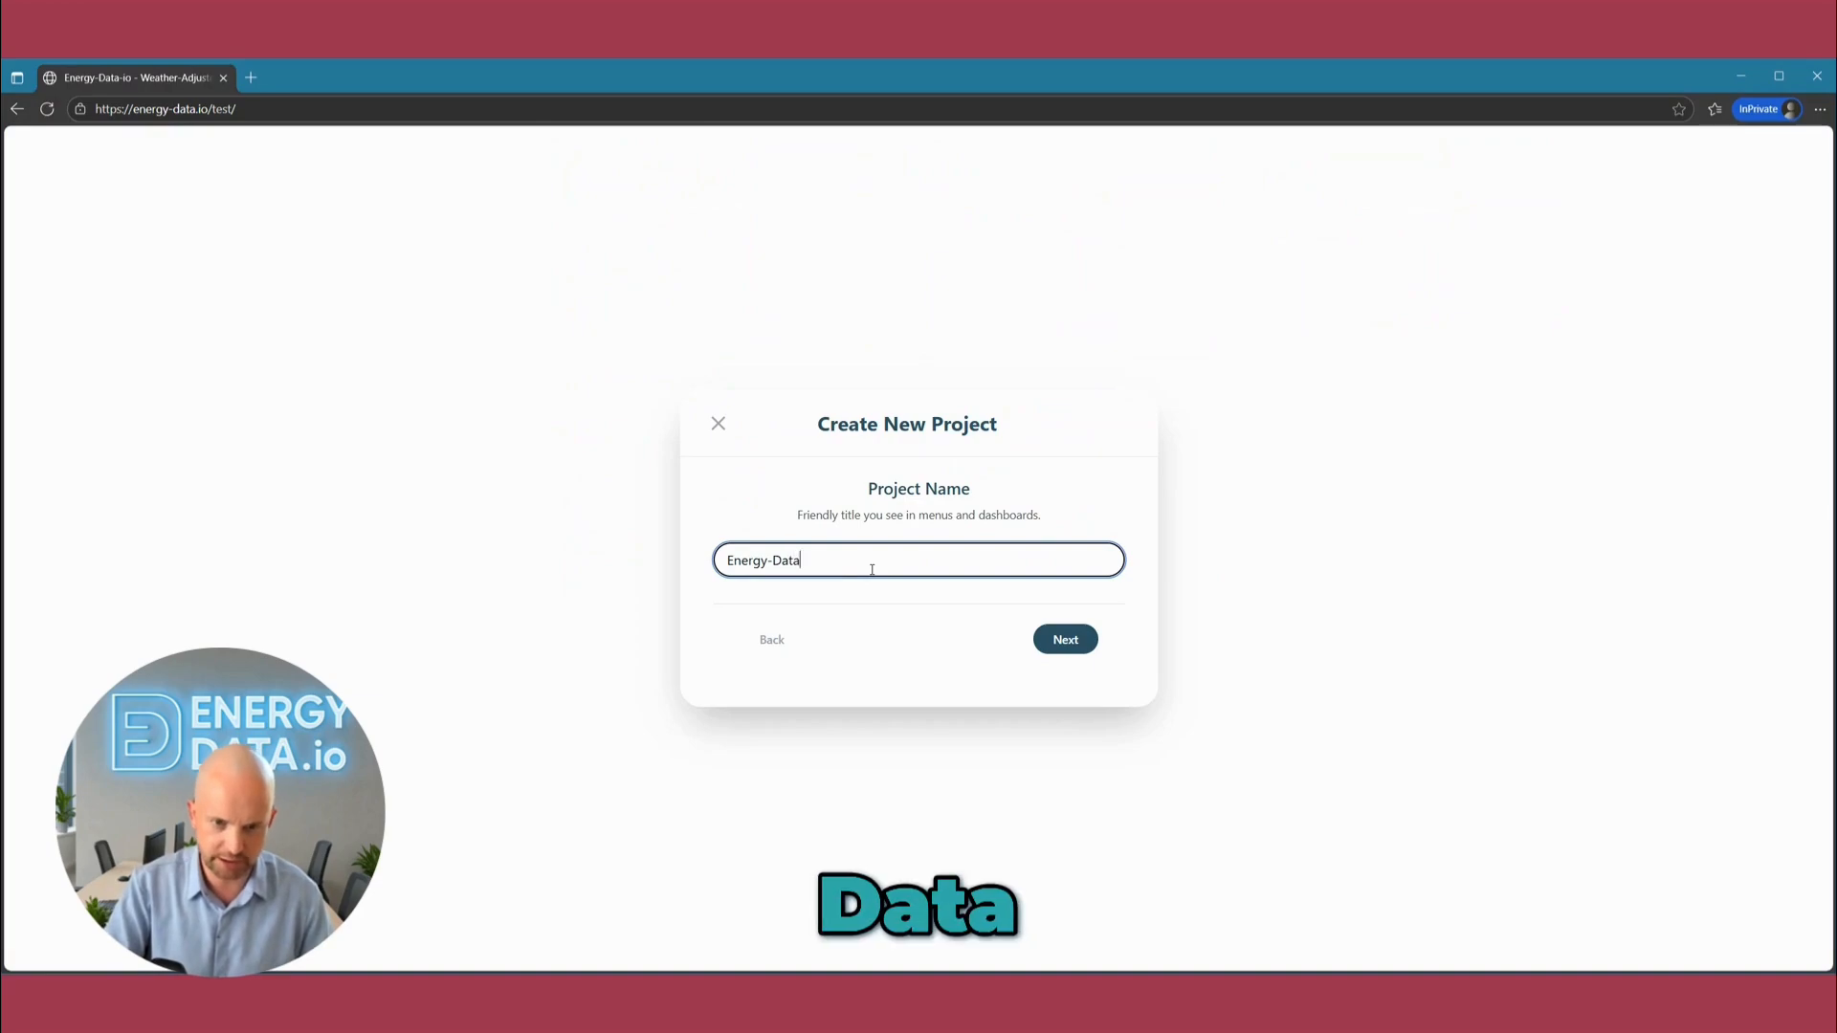
{"action": "type", "text": " Demo Project"}
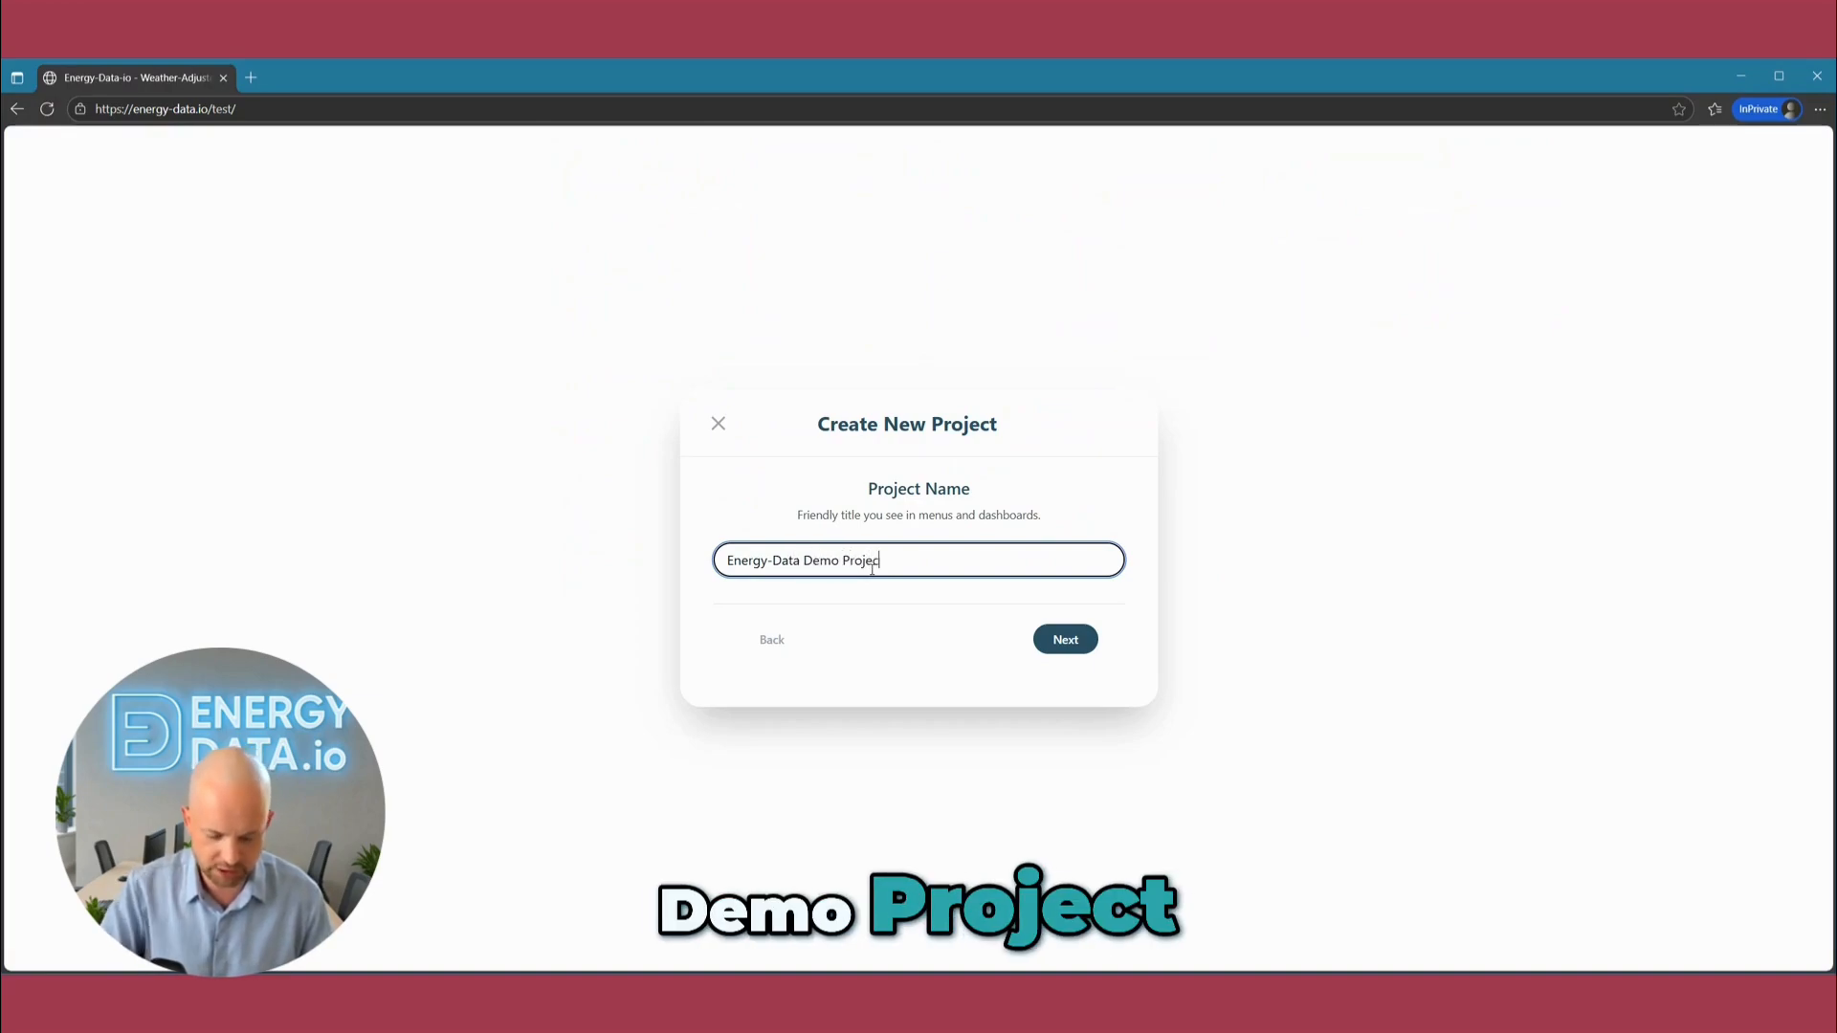
{"action": "left_click", "coordinate": [1095, 653]}
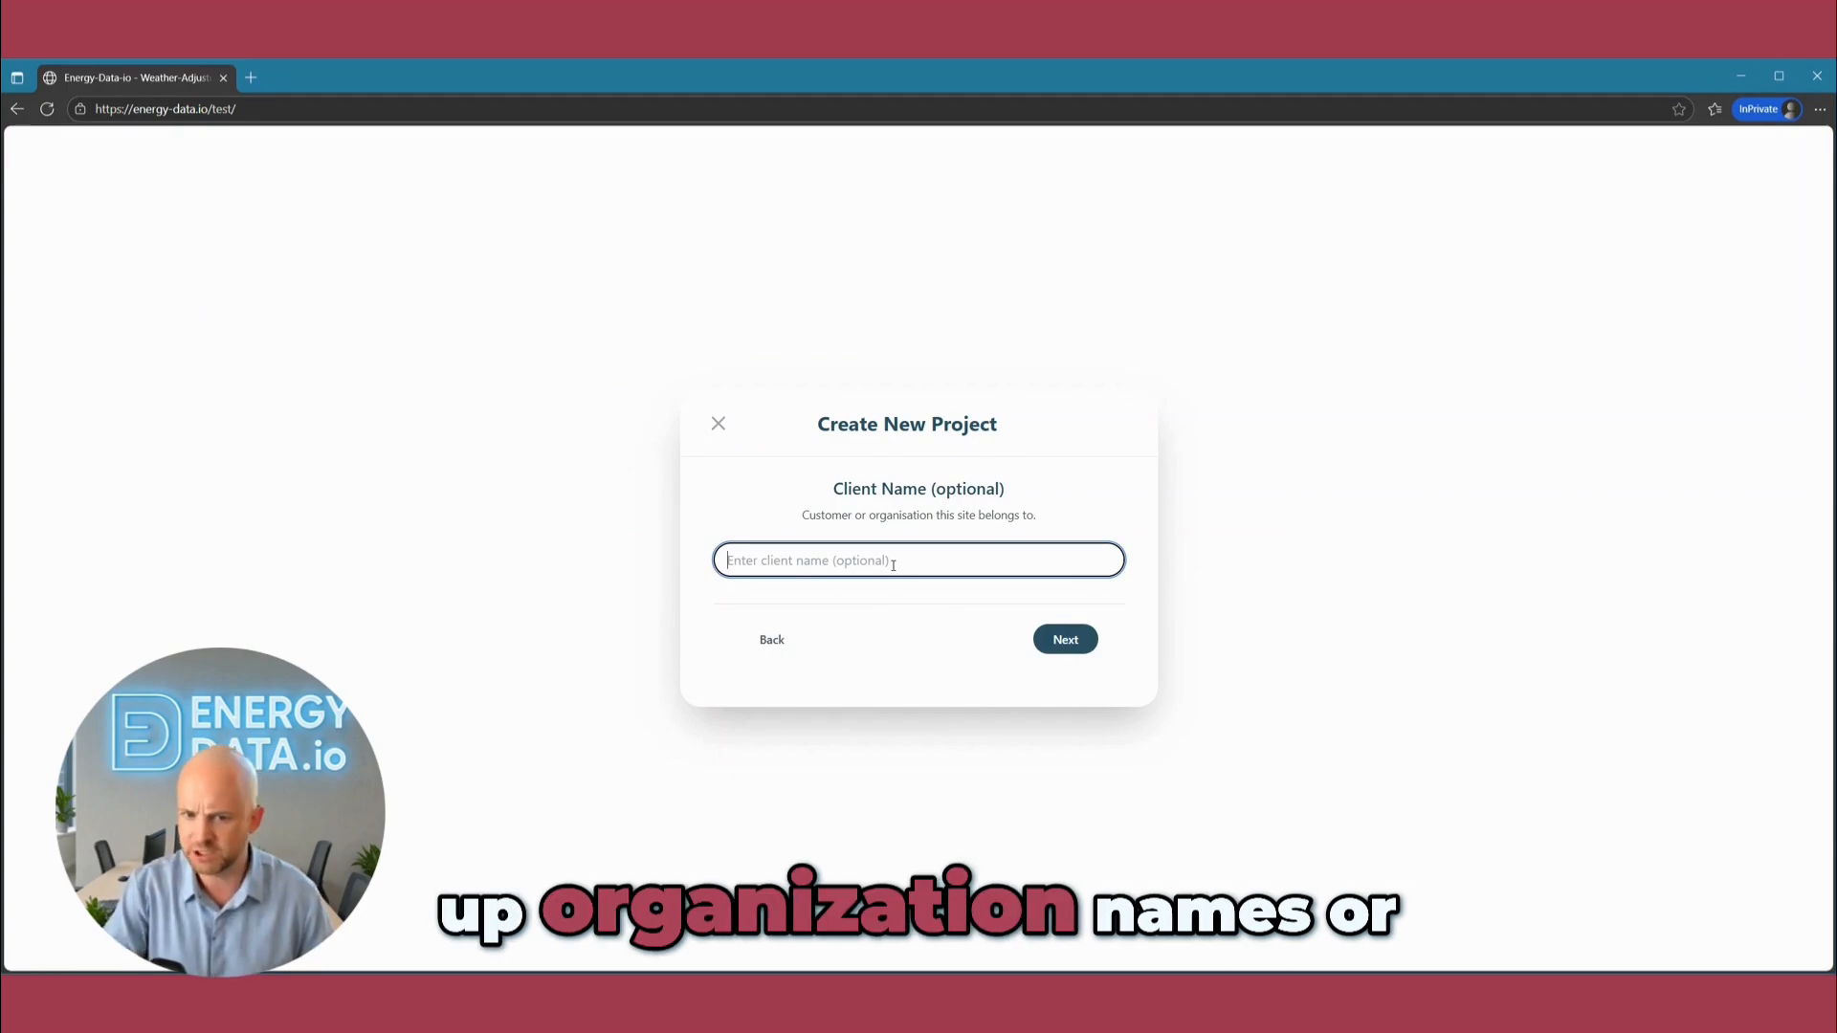
Set the new project's client name to "Energy-Data.io" and continue to the location.
{"action": "type", "text": "En"}
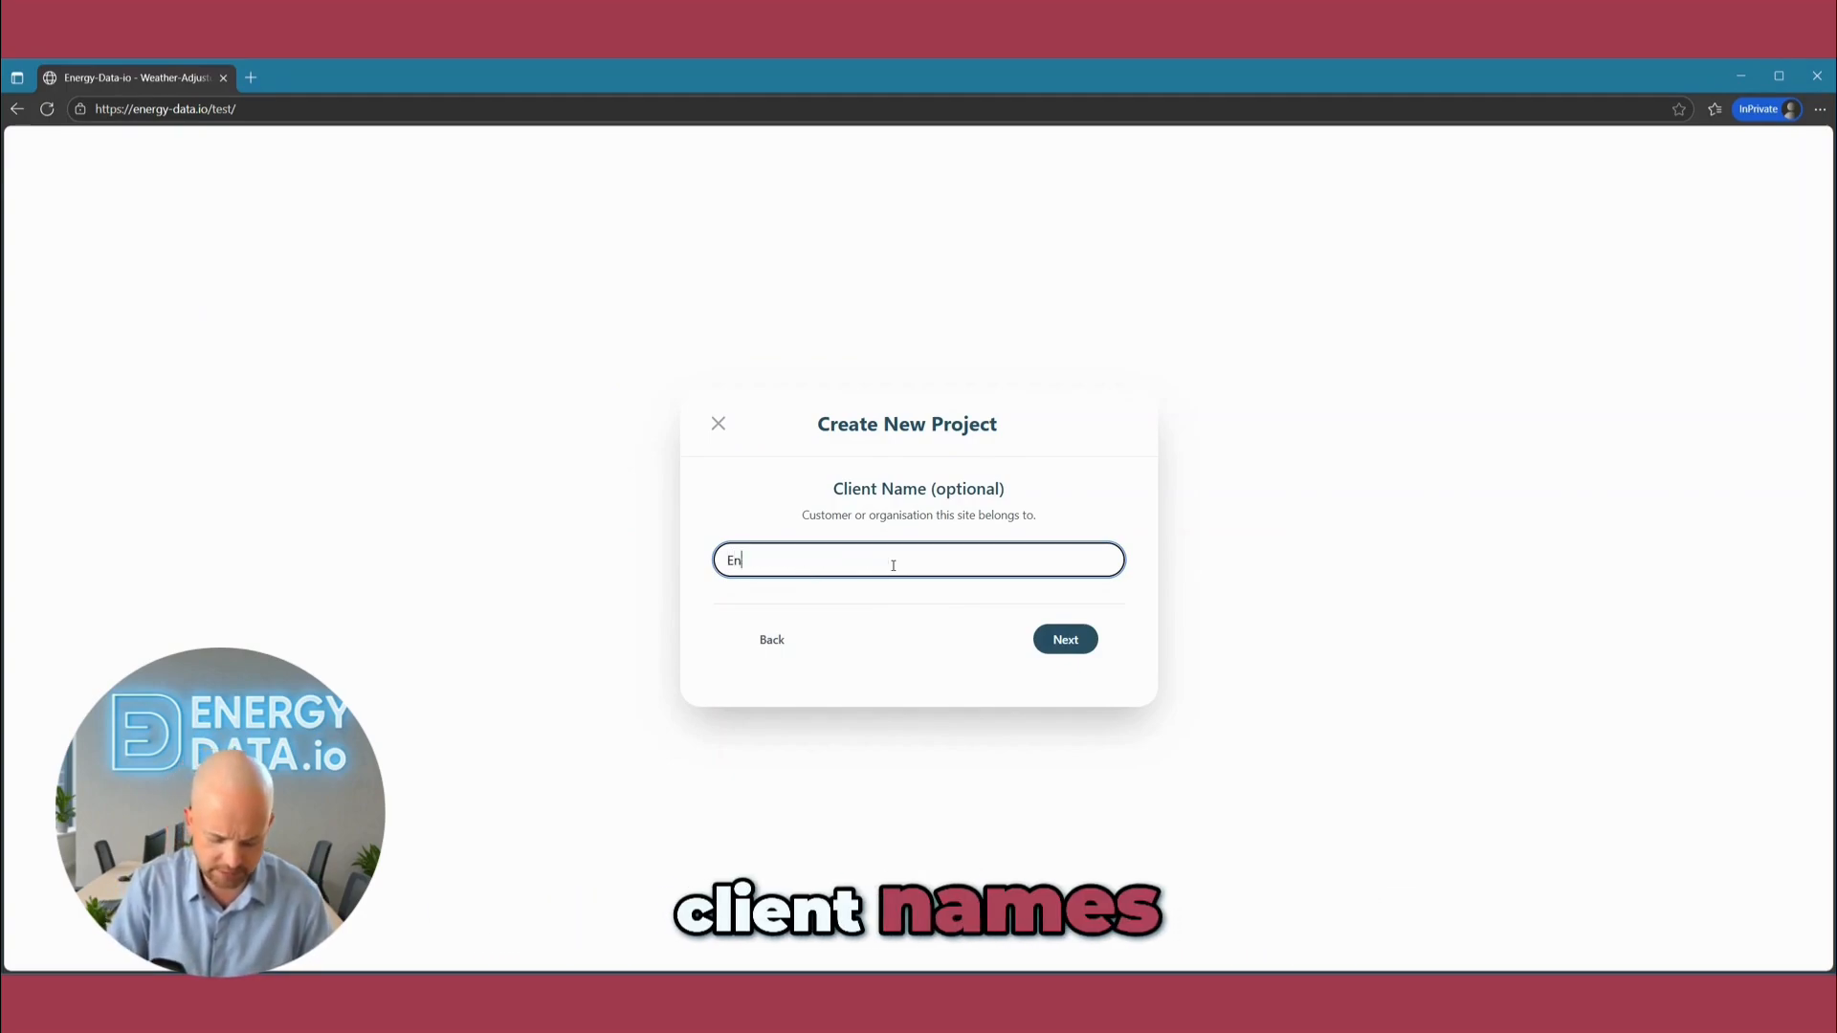
{"action": "type", "text": "ergy-Data.io"}
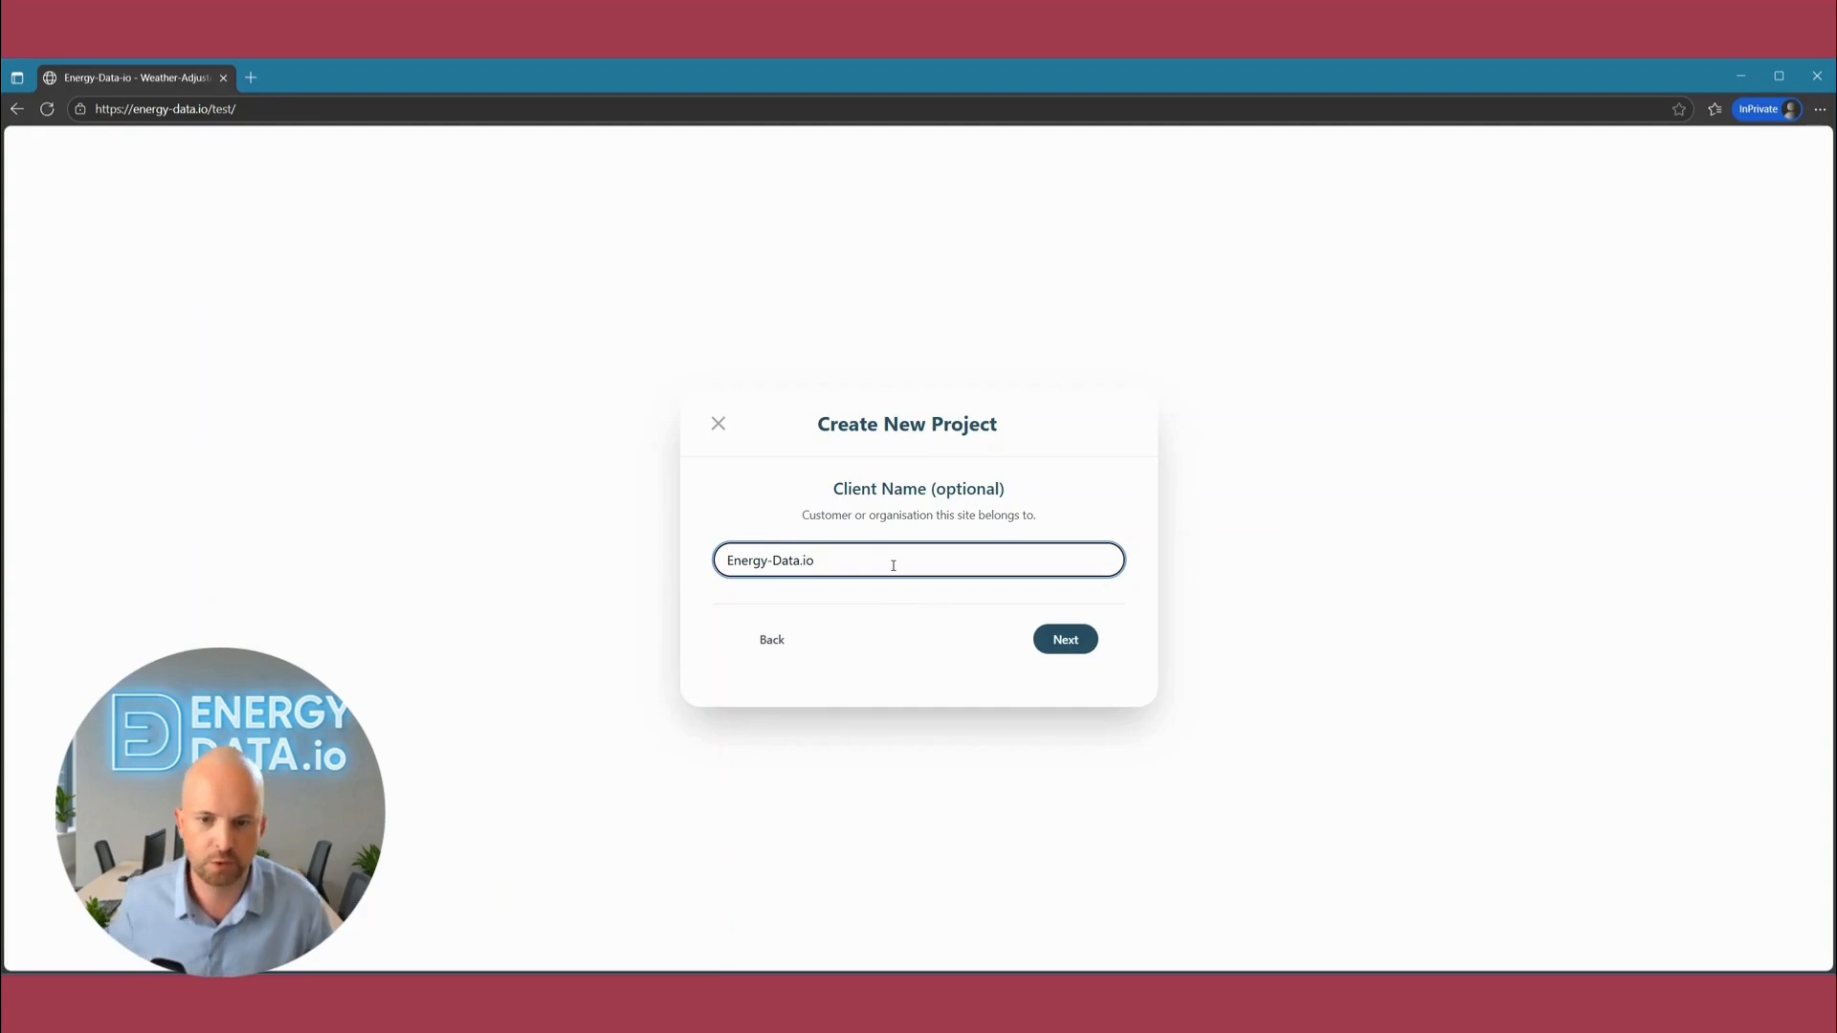
{"action": "left_click", "coordinate": [1065, 639]}
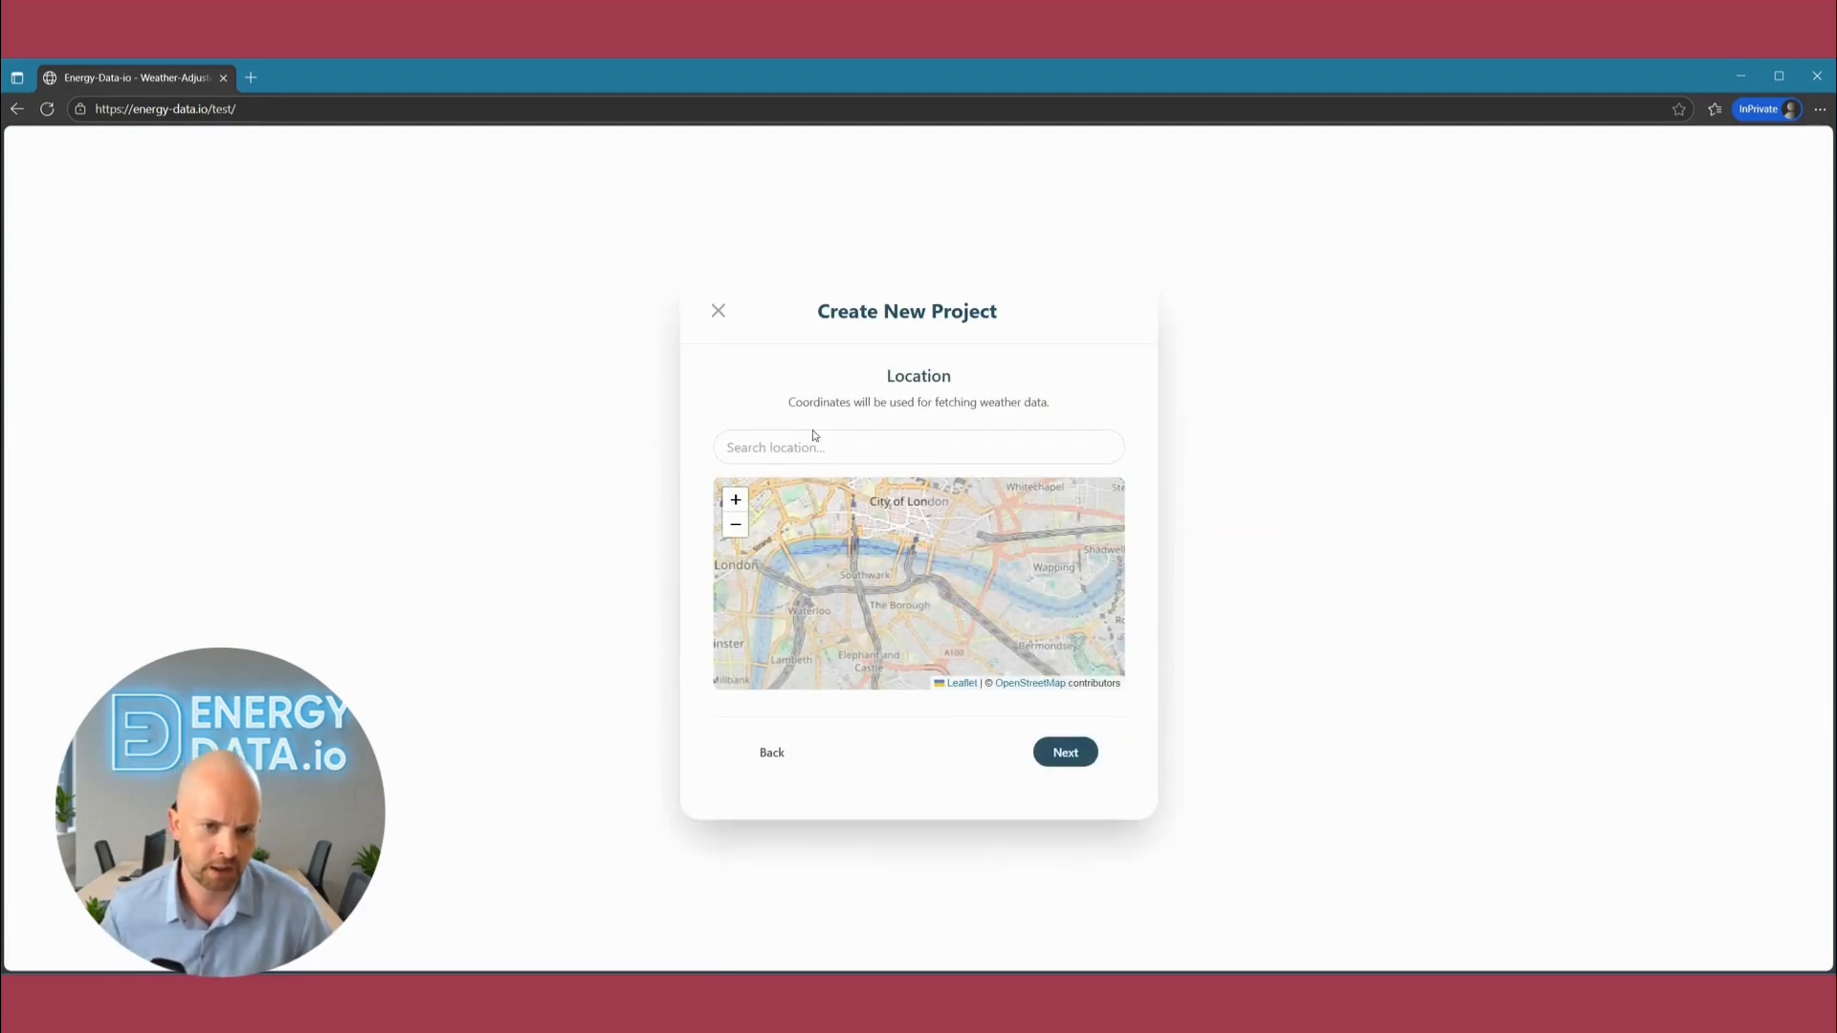
Set the project location to New York, United States, and move the map marker to West Street in Tribeca.
{"action": "left_click", "coordinate": [818, 445]}
{"action": "type", "text": "New "}
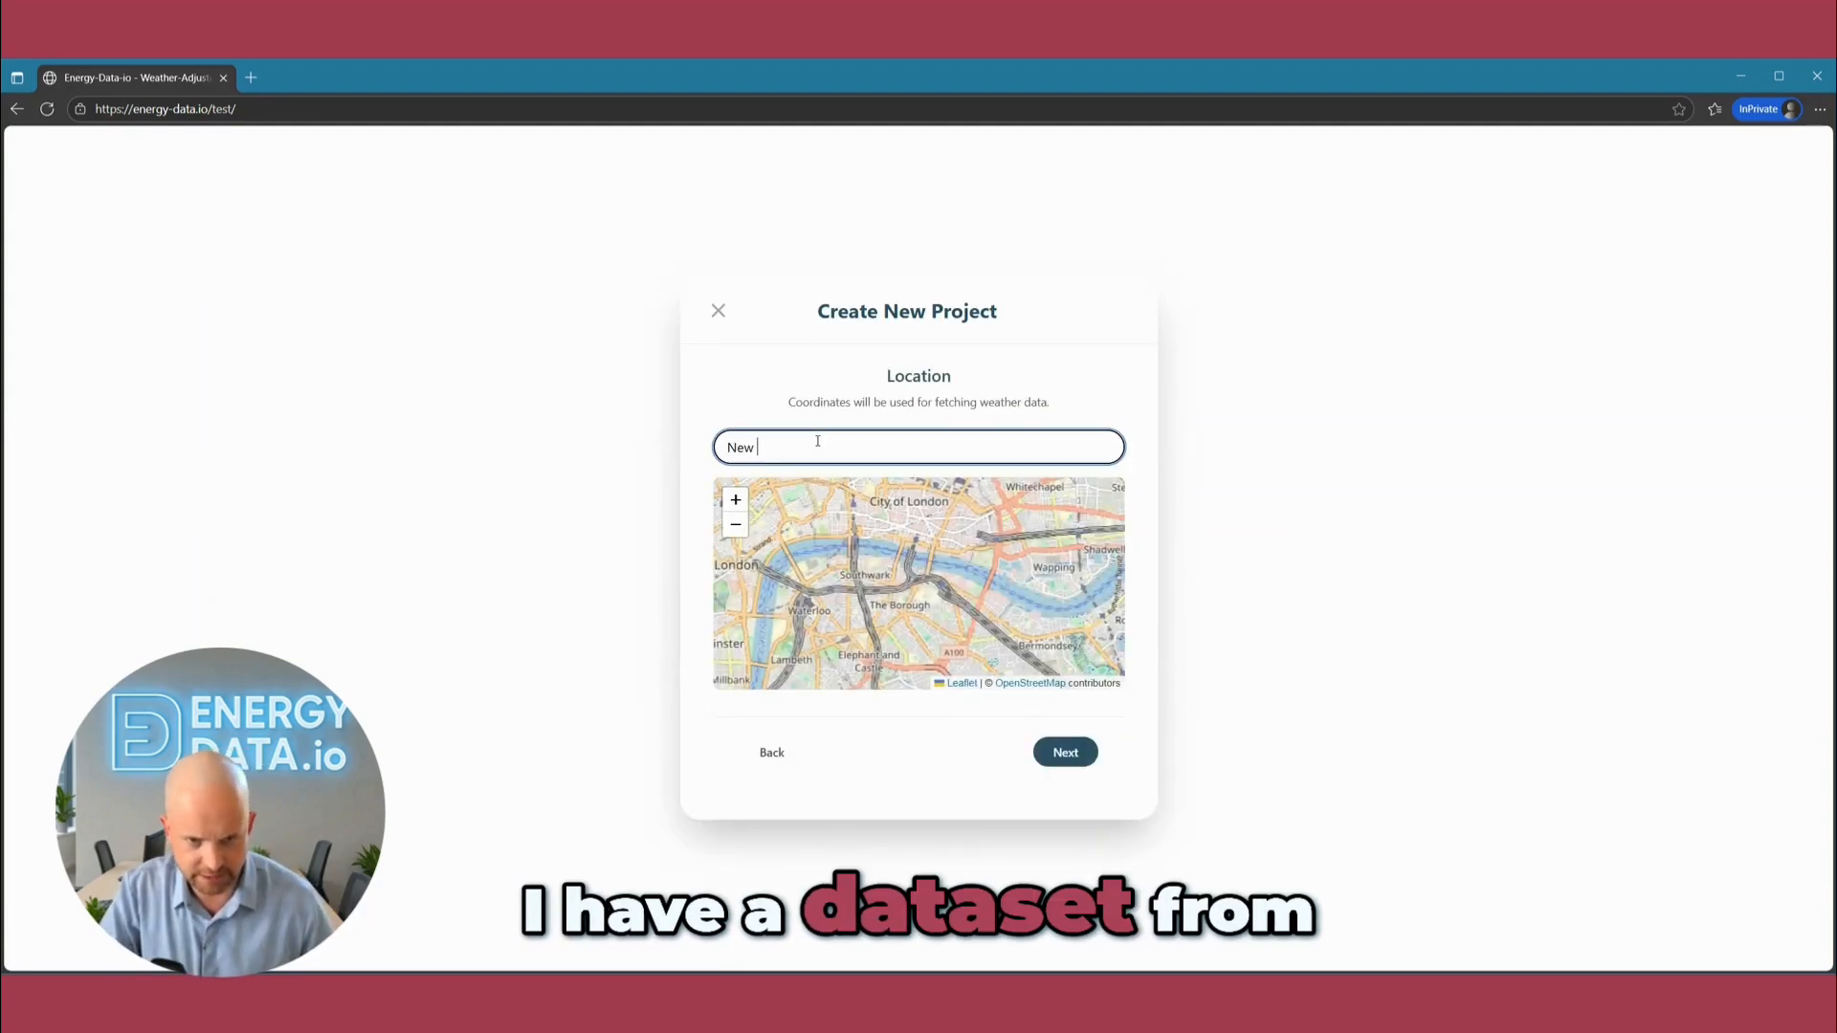
{"action": "type", "text": "York"}
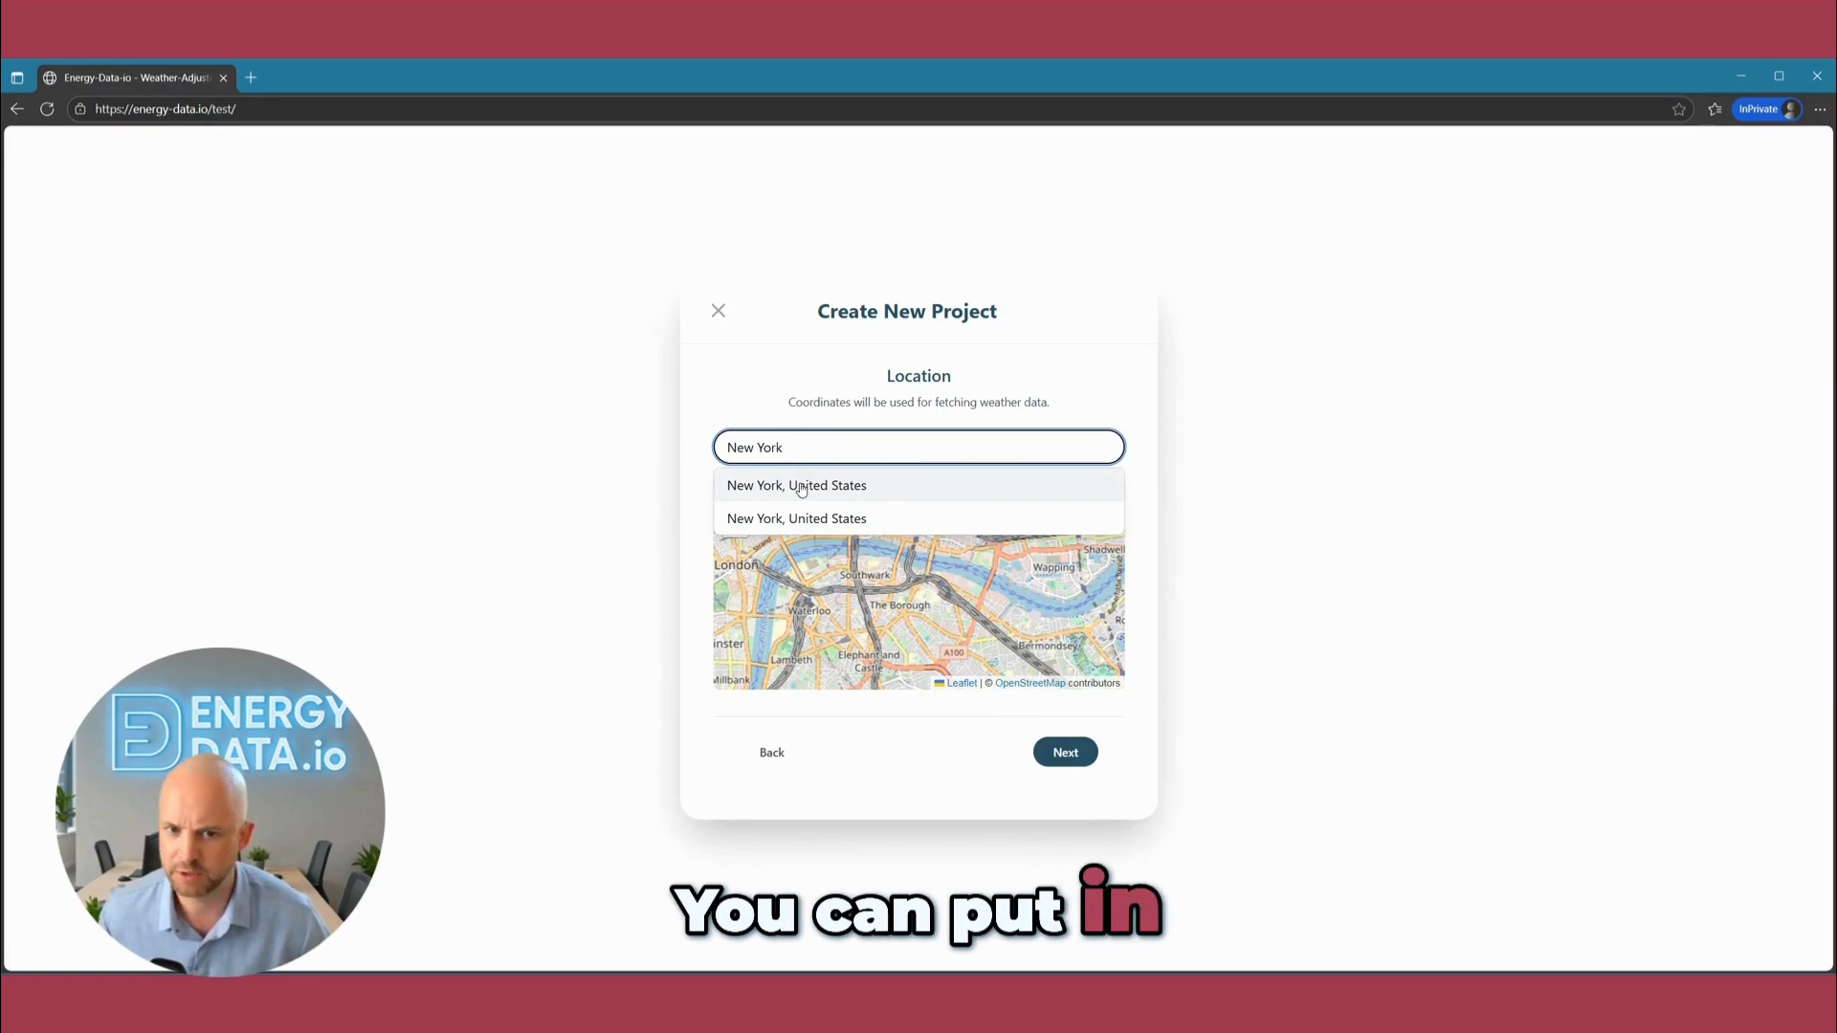
{"action": "left_click", "coordinate": [802, 487]}
{"action": "left_click_drag", "start_coordinate": [790, 519], "coordinate": [835, 516]}
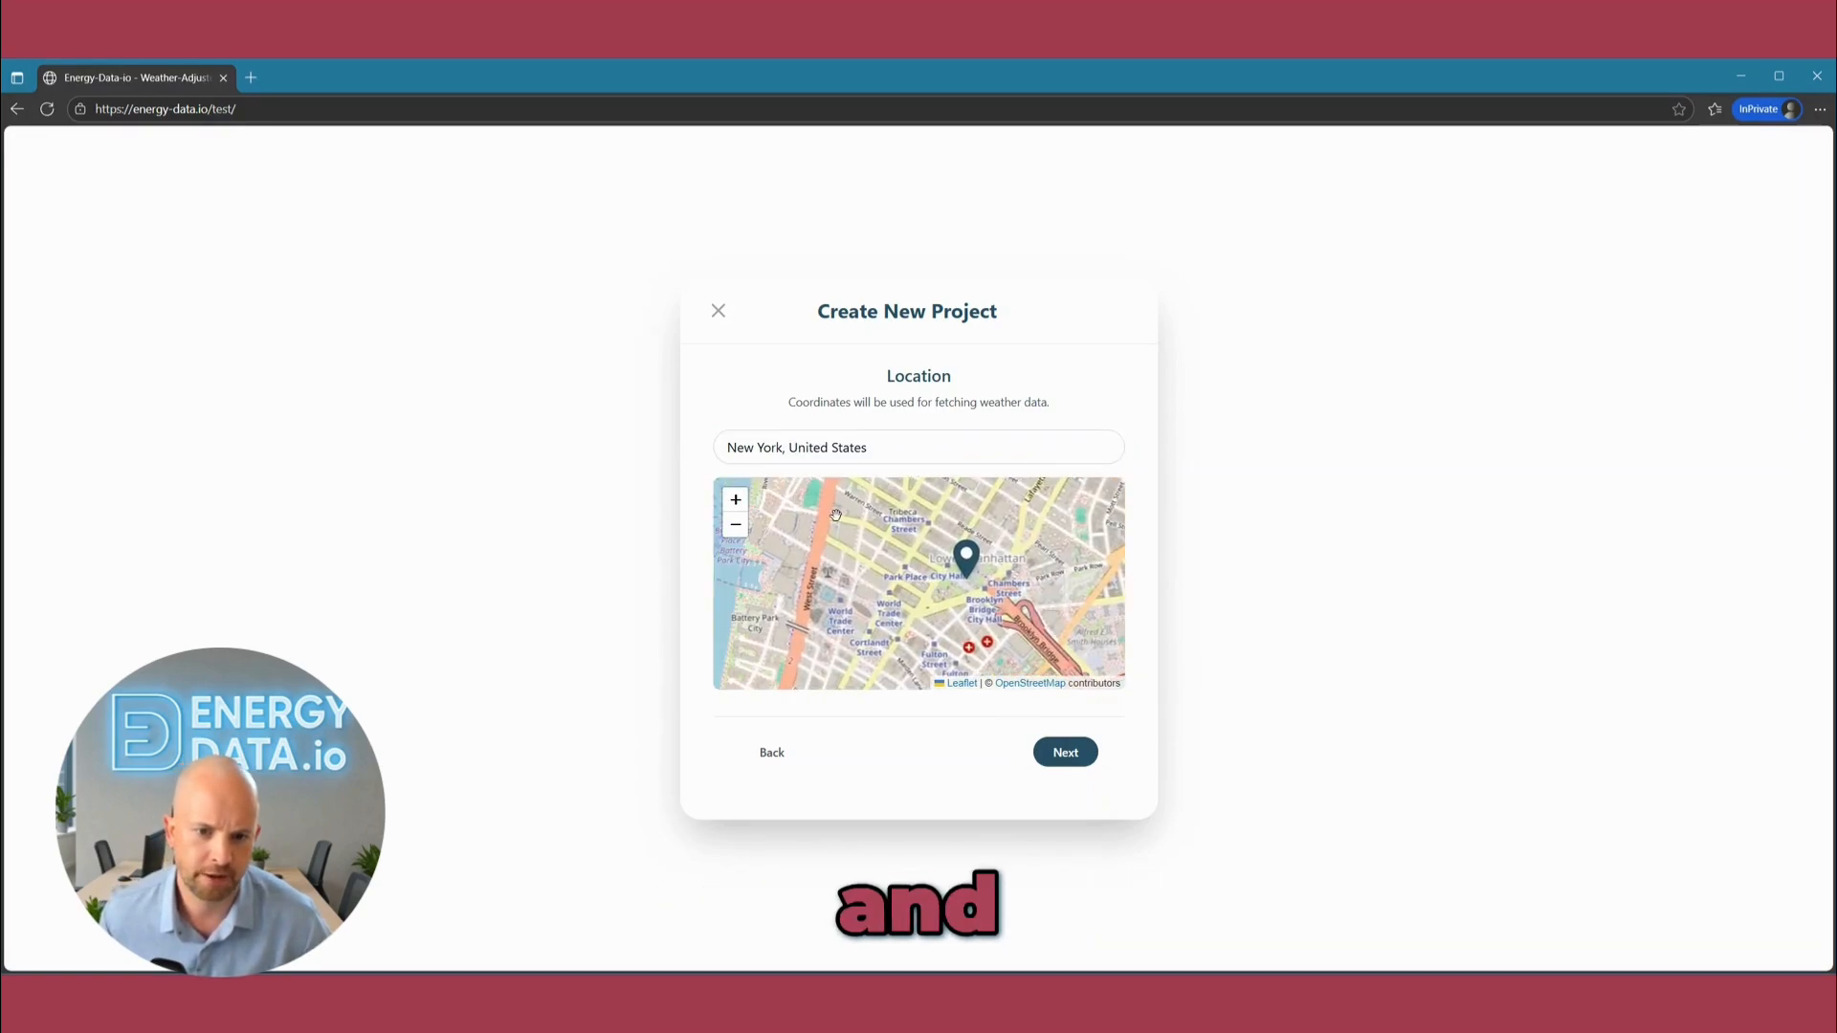
{"action": "left_click", "coordinate": [1067, 753]}
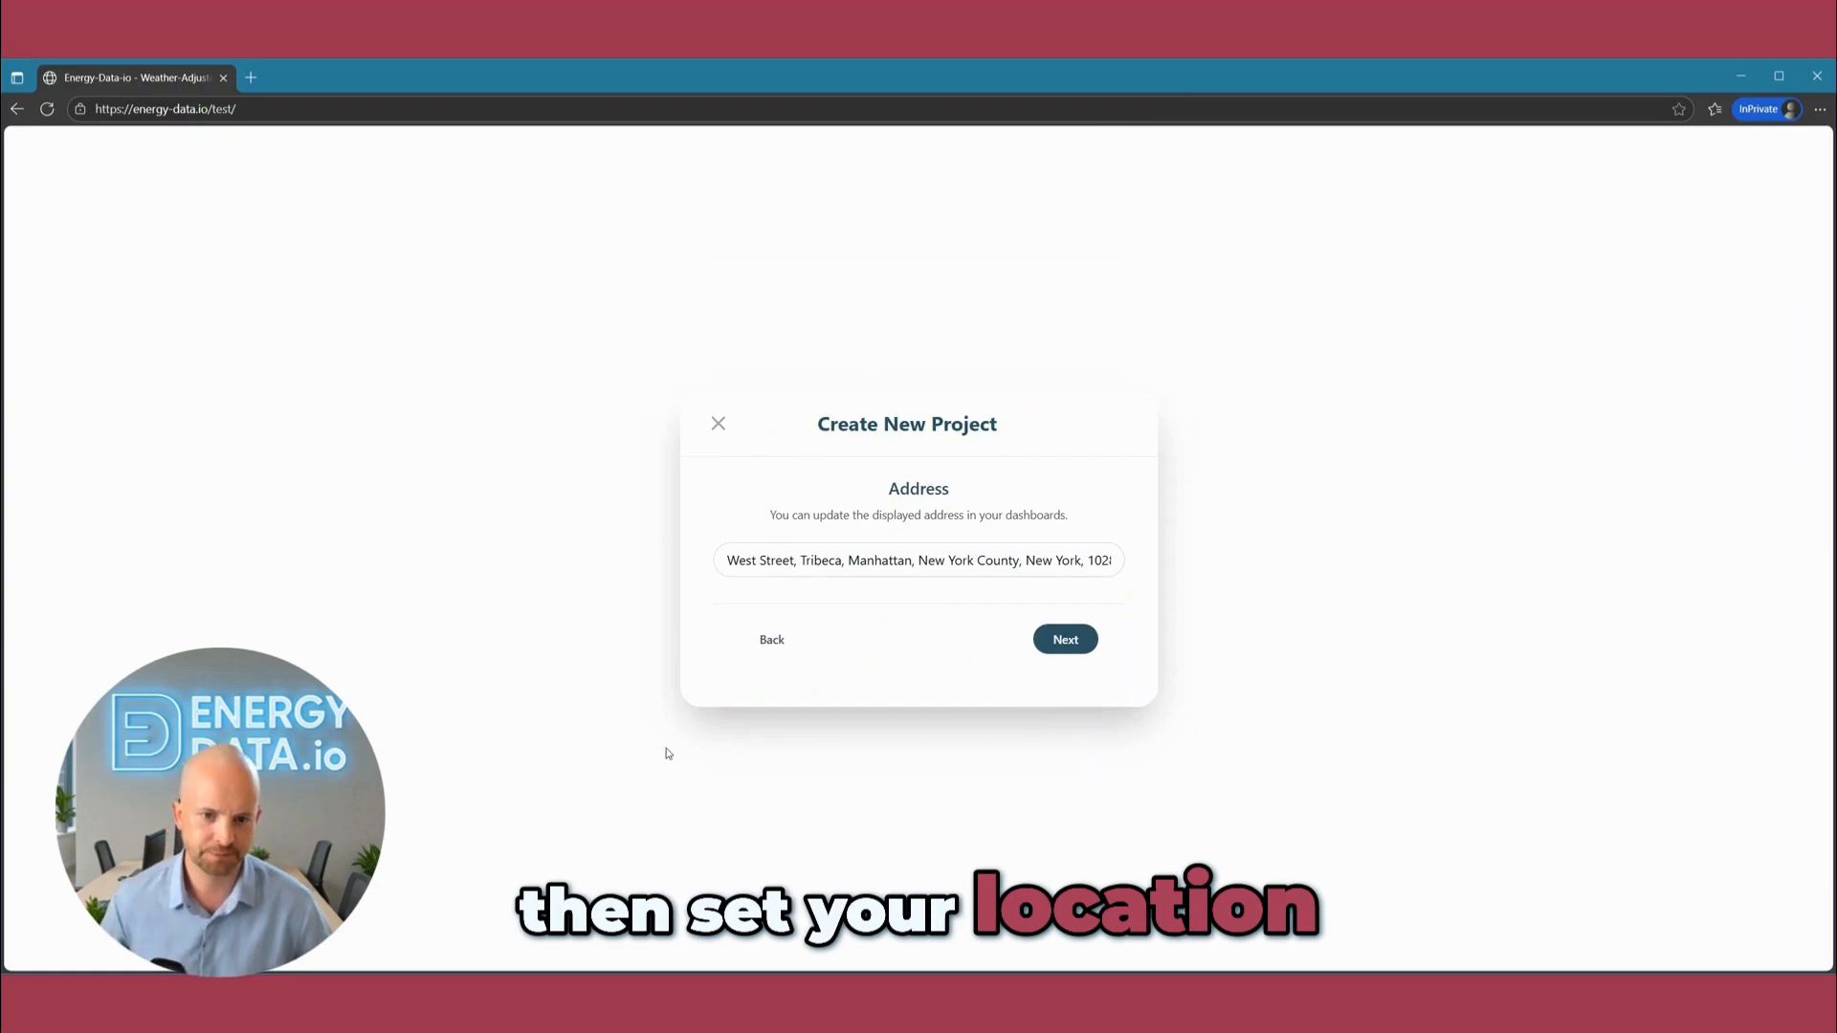
Check the suggested display address, keep it unedited, and continue to the project's sector.
{"action": "left_click_drag", "start_coordinate": [868, 561], "coordinate": [1199, 625]}
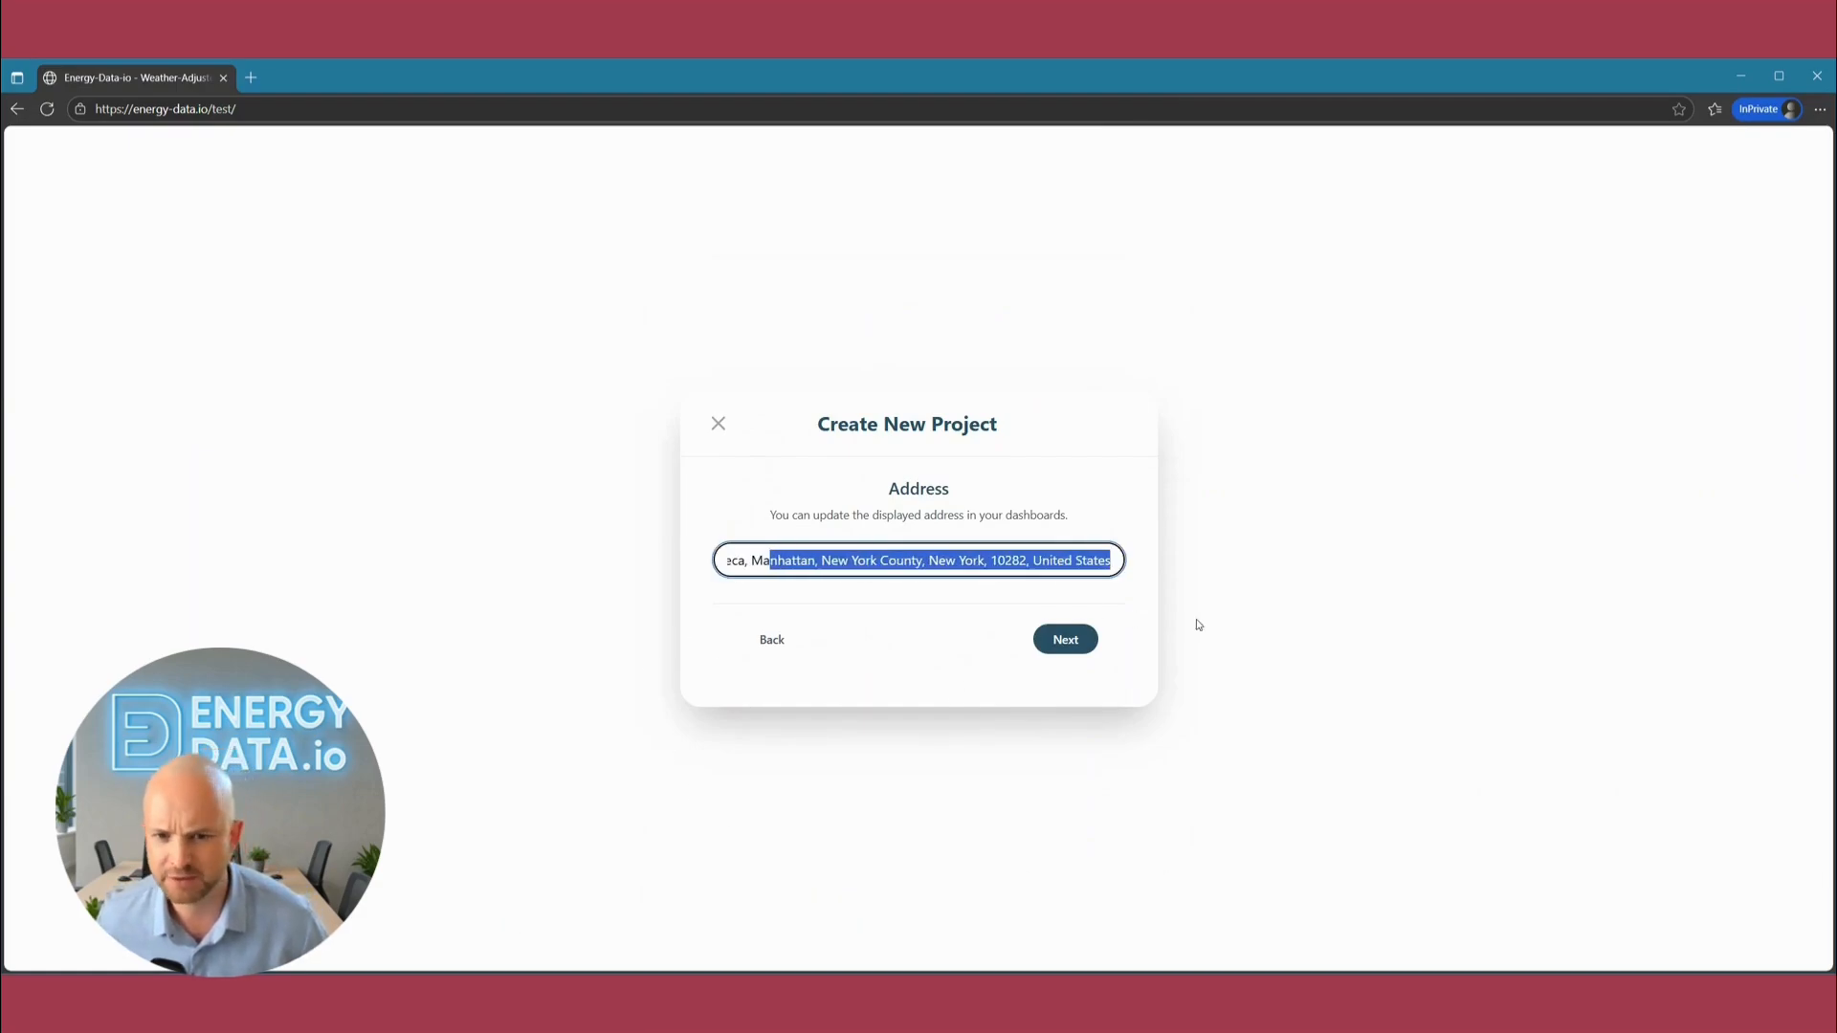
{"action": "left_click", "coordinate": [979, 562]}
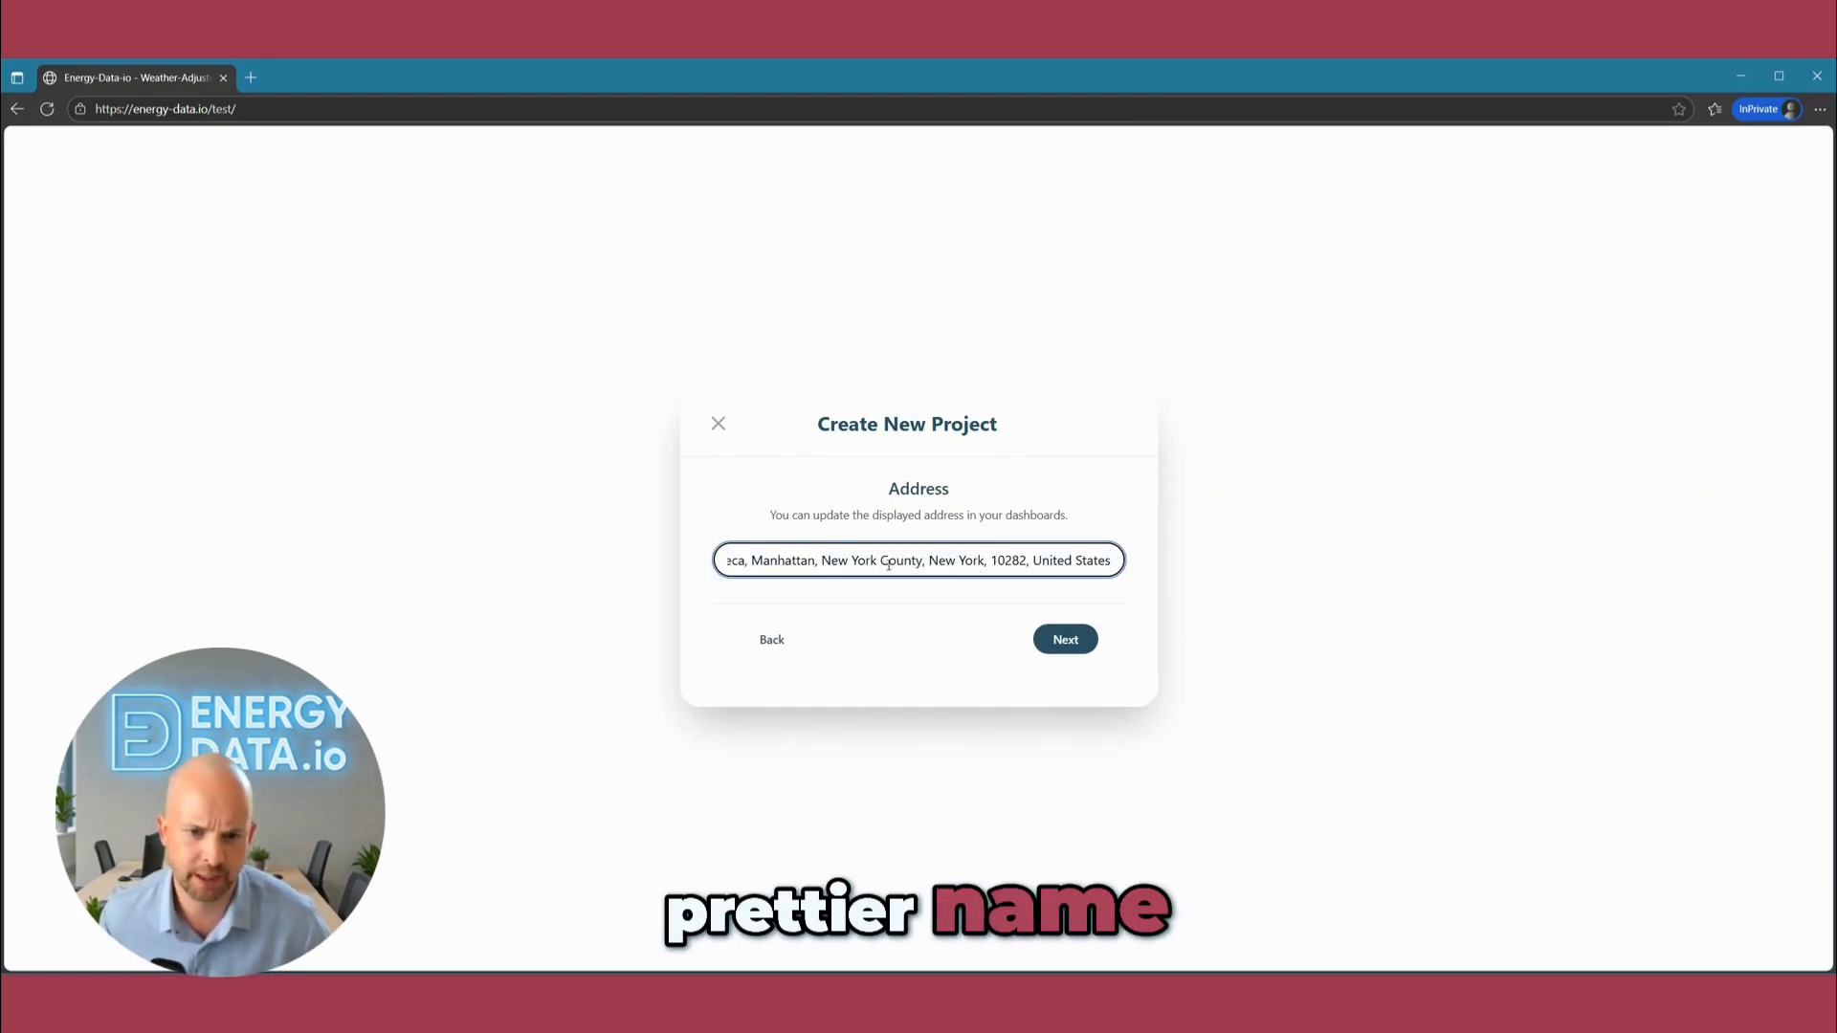
{"action": "left_click_drag", "start_coordinate": [832, 561], "coordinate": [926, 561]}
{"action": "left_click", "coordinate": [949, 561]}
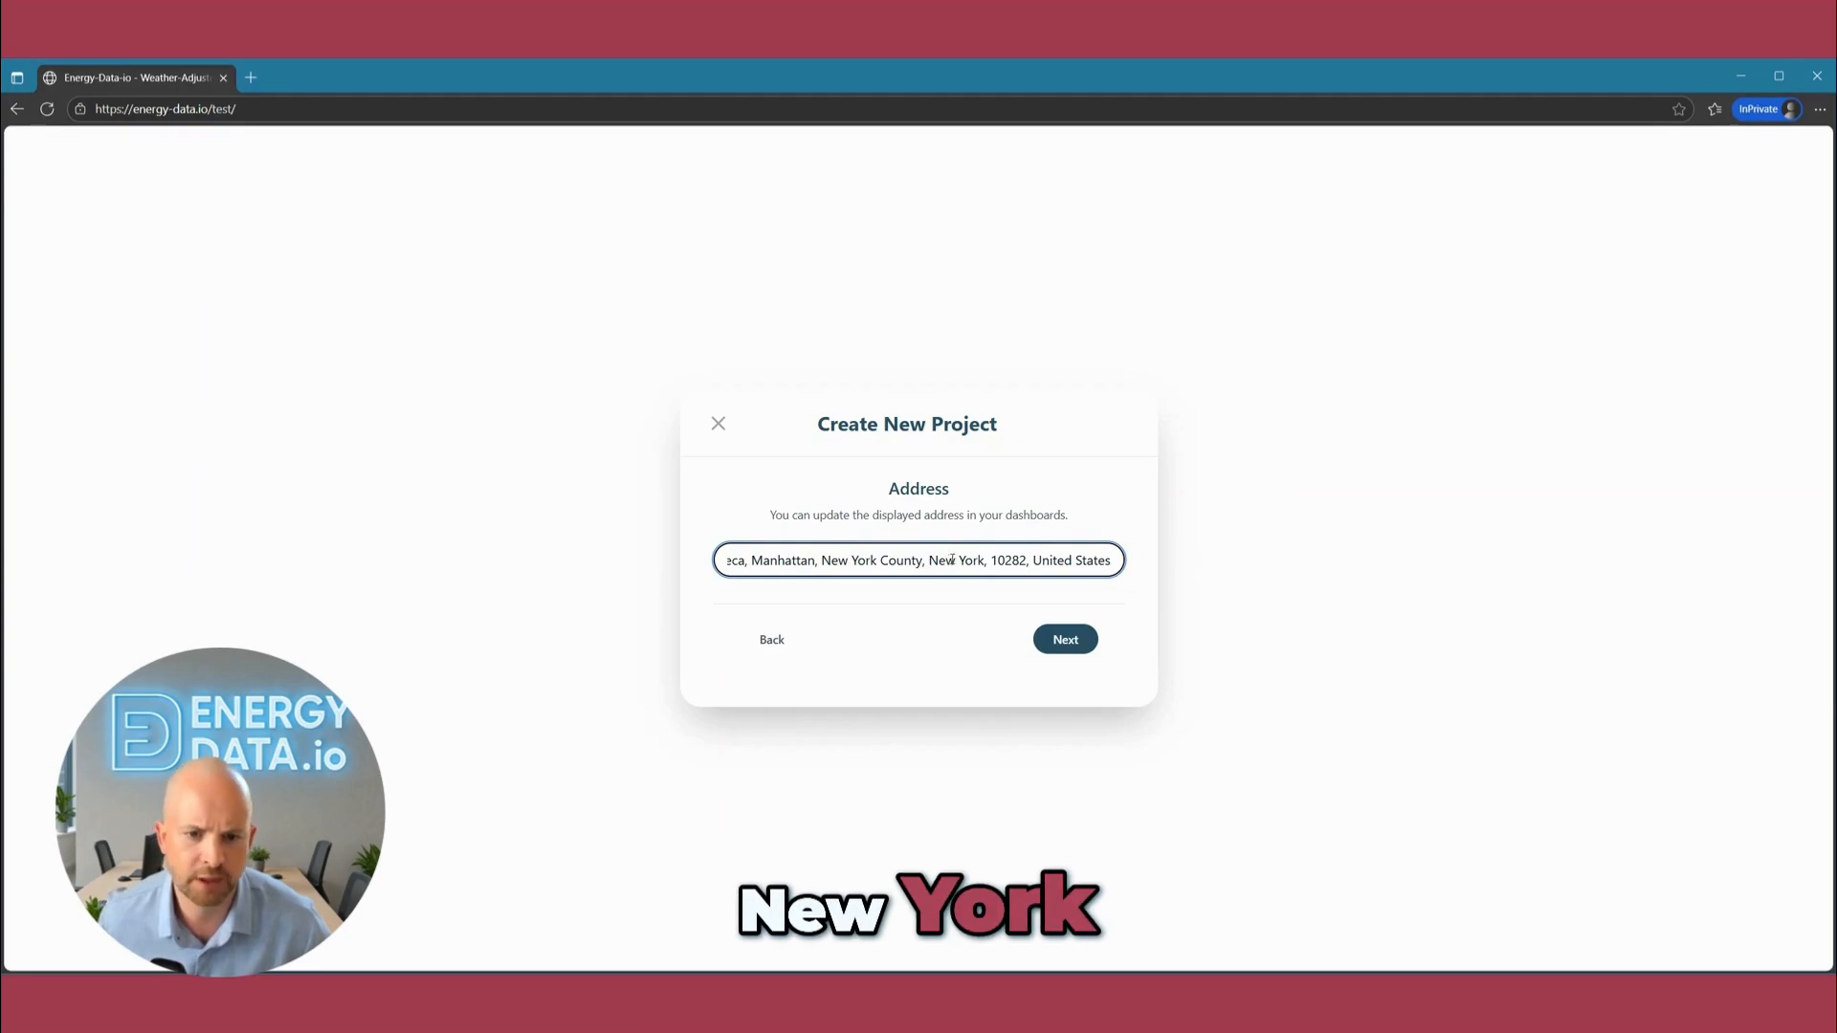
{"action": "left_click", "coordinate": [1064, 647]}
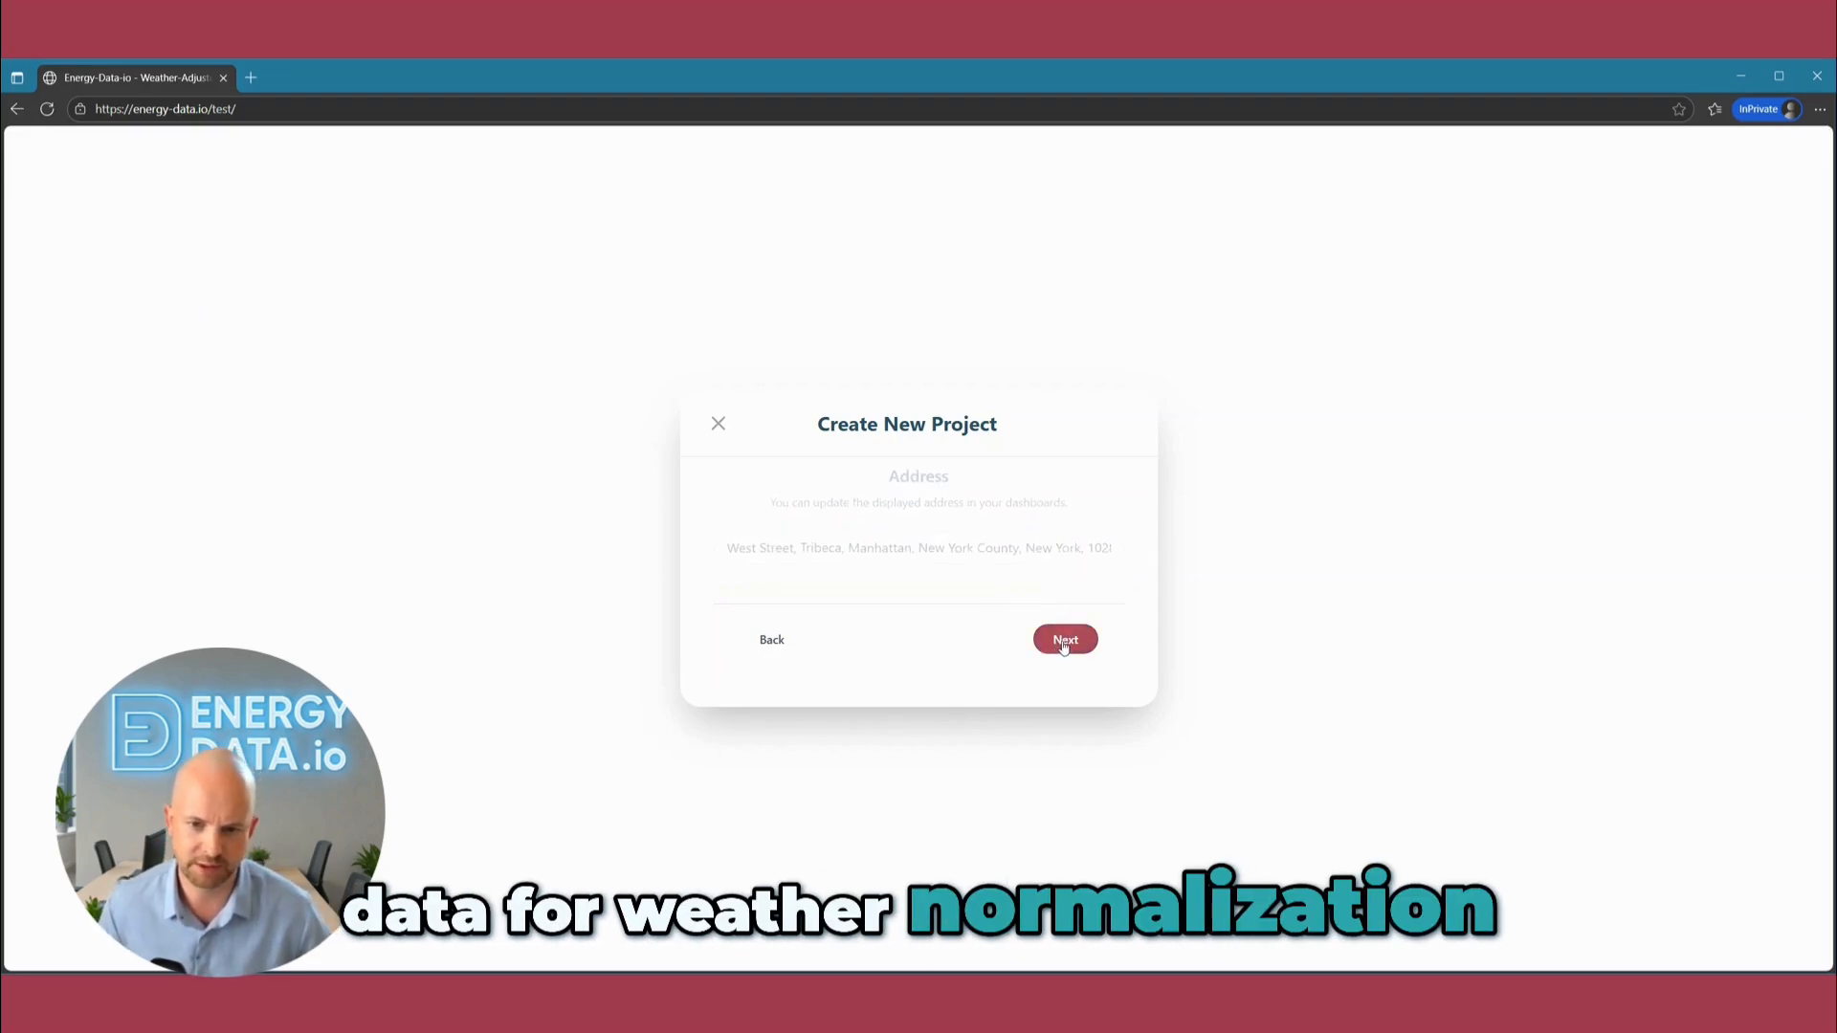
Choose the sector that describes the project's building type and continue to the project tags.
{"action": "left_click", "coordinate": [1052, 571]}
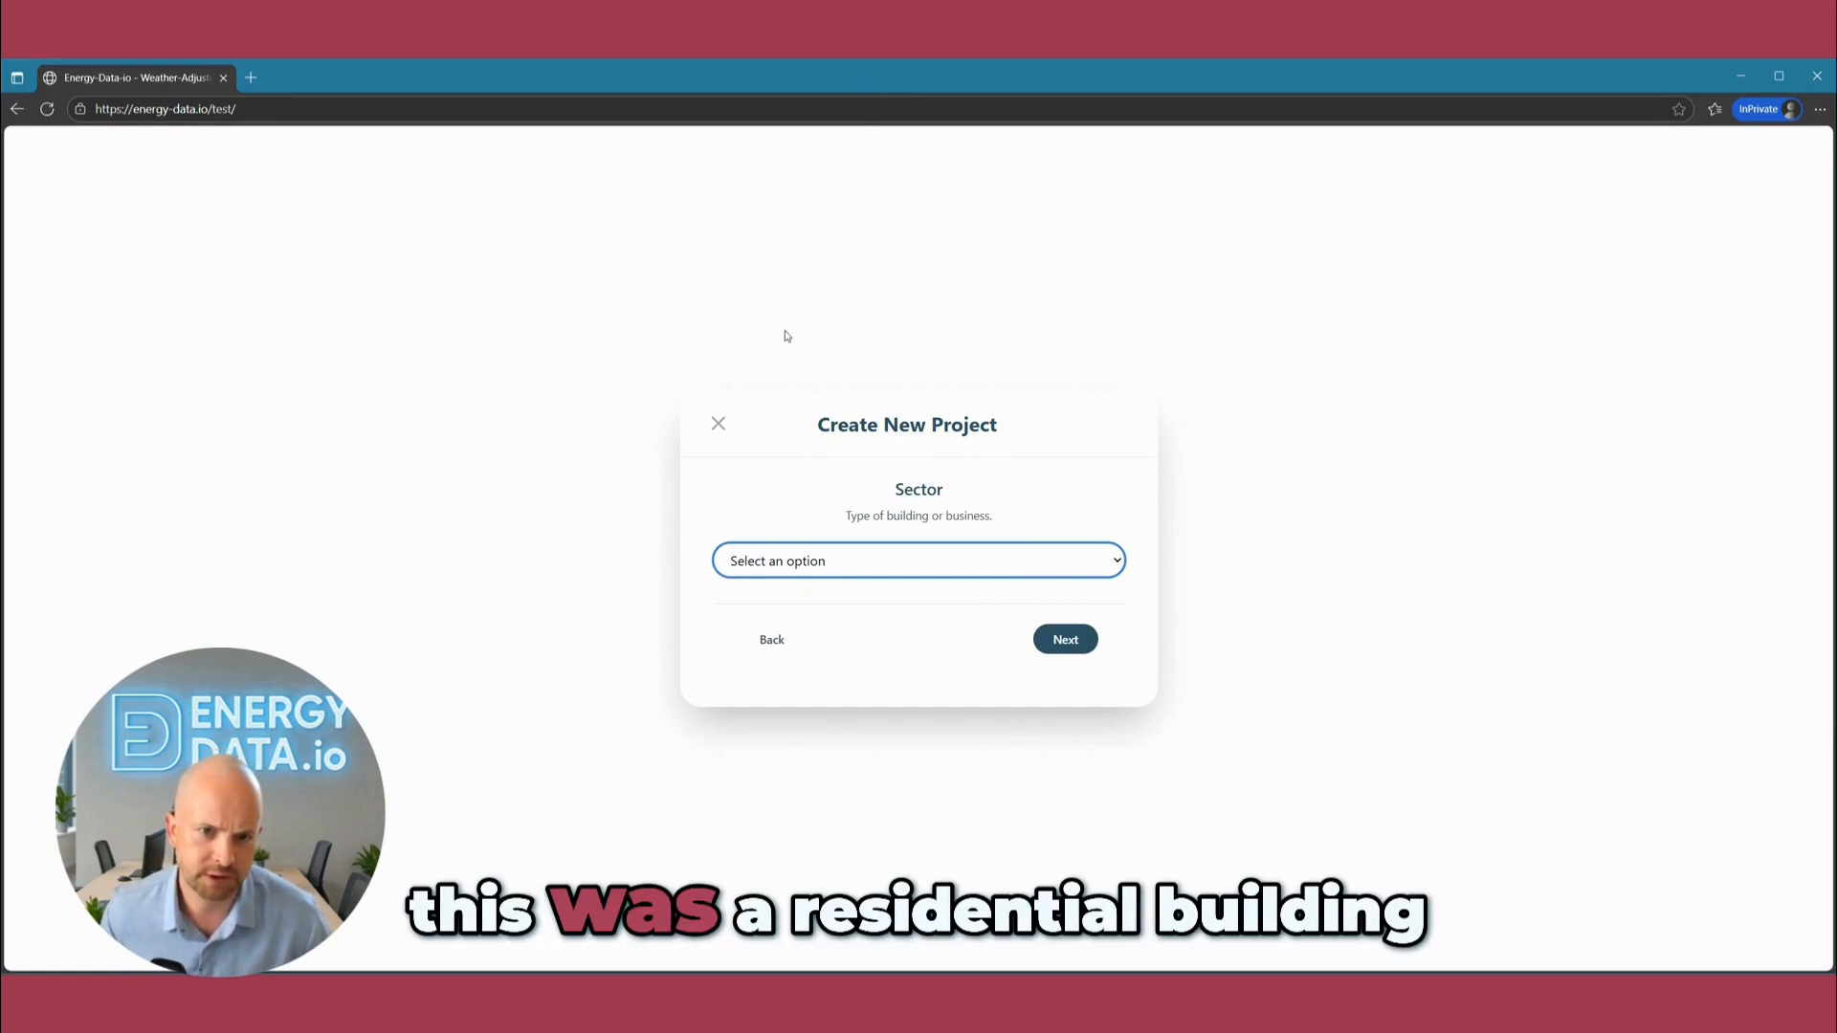
{"action": "left_click", "coordinate": [802, 317]}
{"action": "left_click", "coordinate": [1065, 639]}
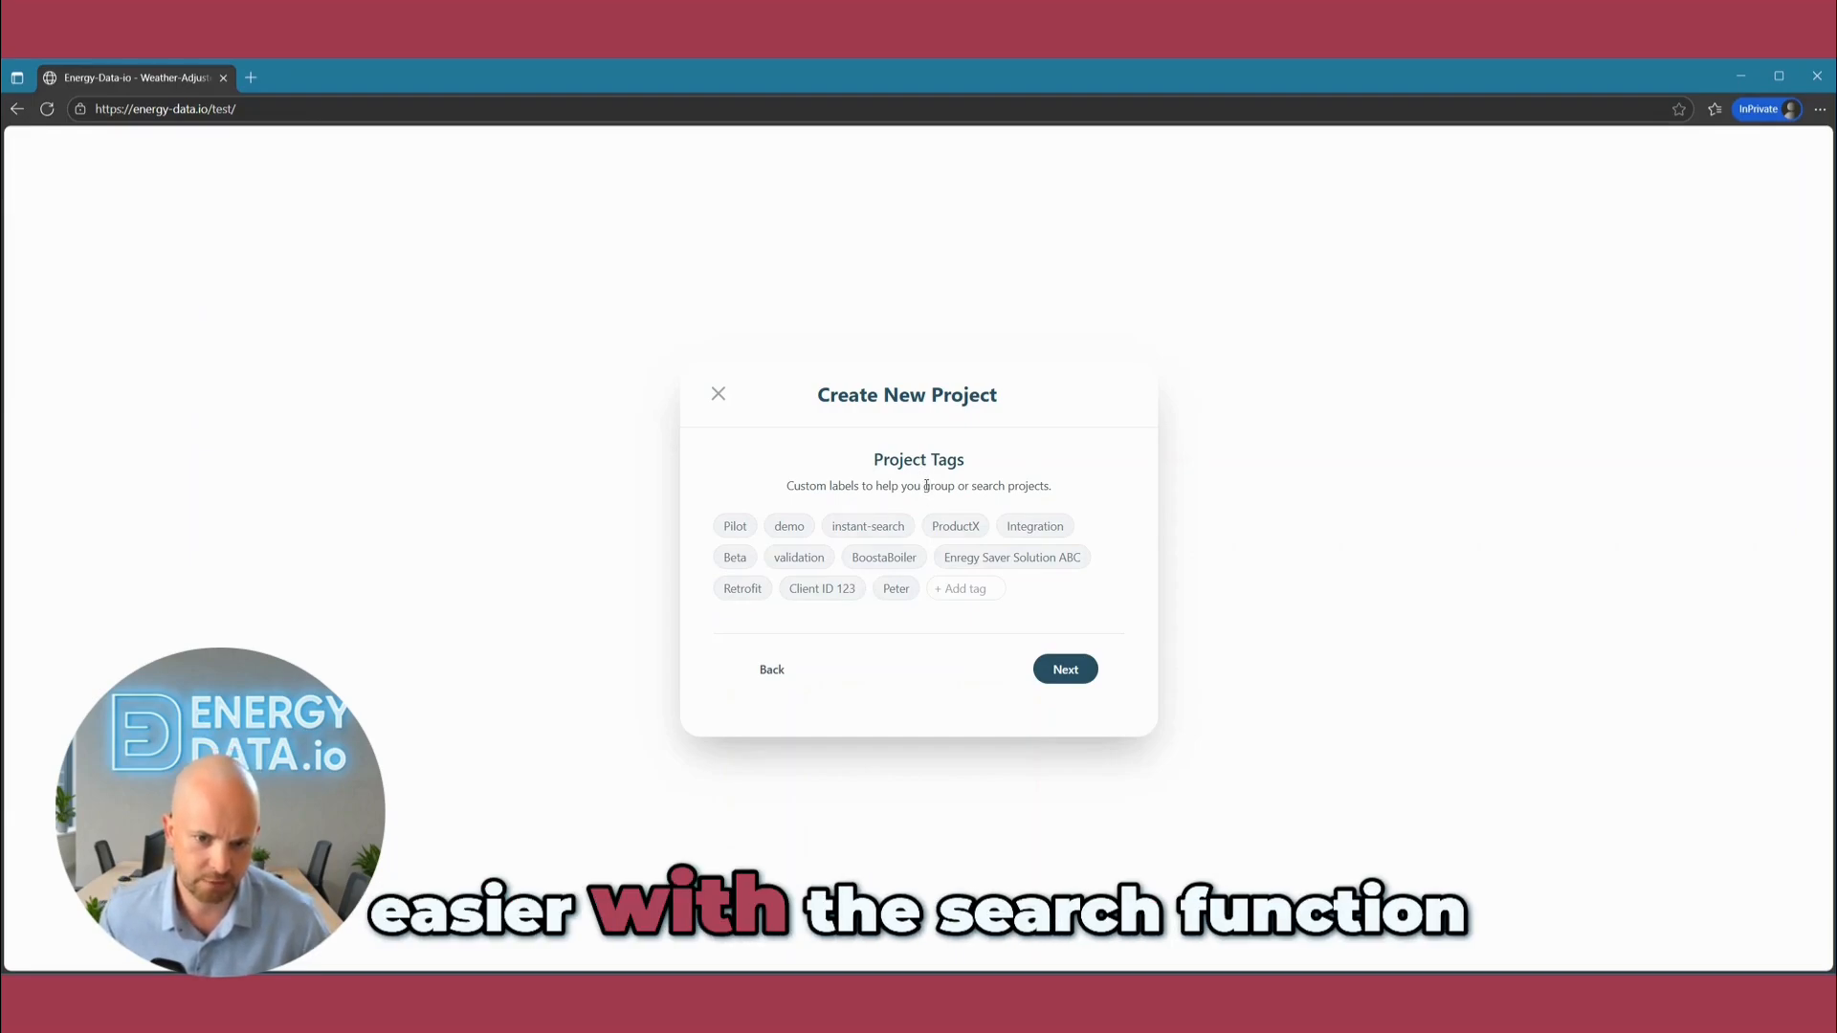
Add the existing client ID tag, answer No to existing energy-saving installations, and create the project.
{"action": "left_click", "coordinate": [818, 591]}
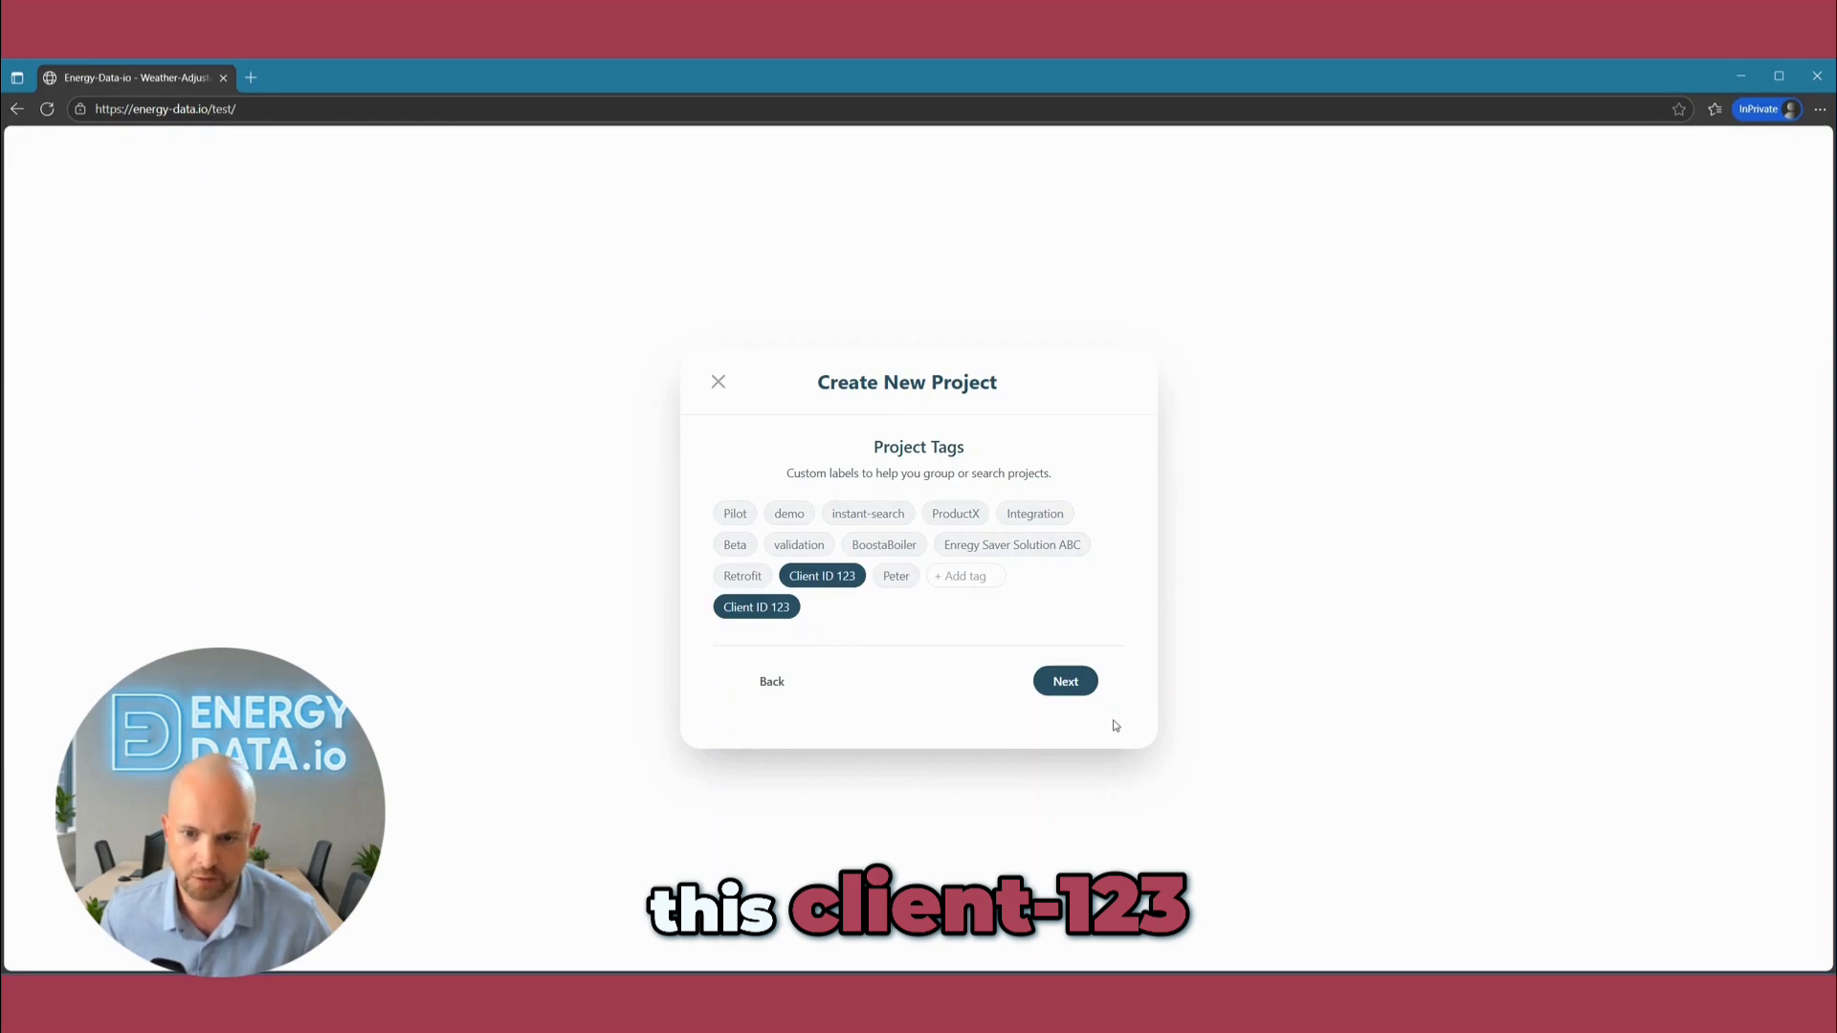
{"action": "left_click", "coordinate": [1070, 684]}
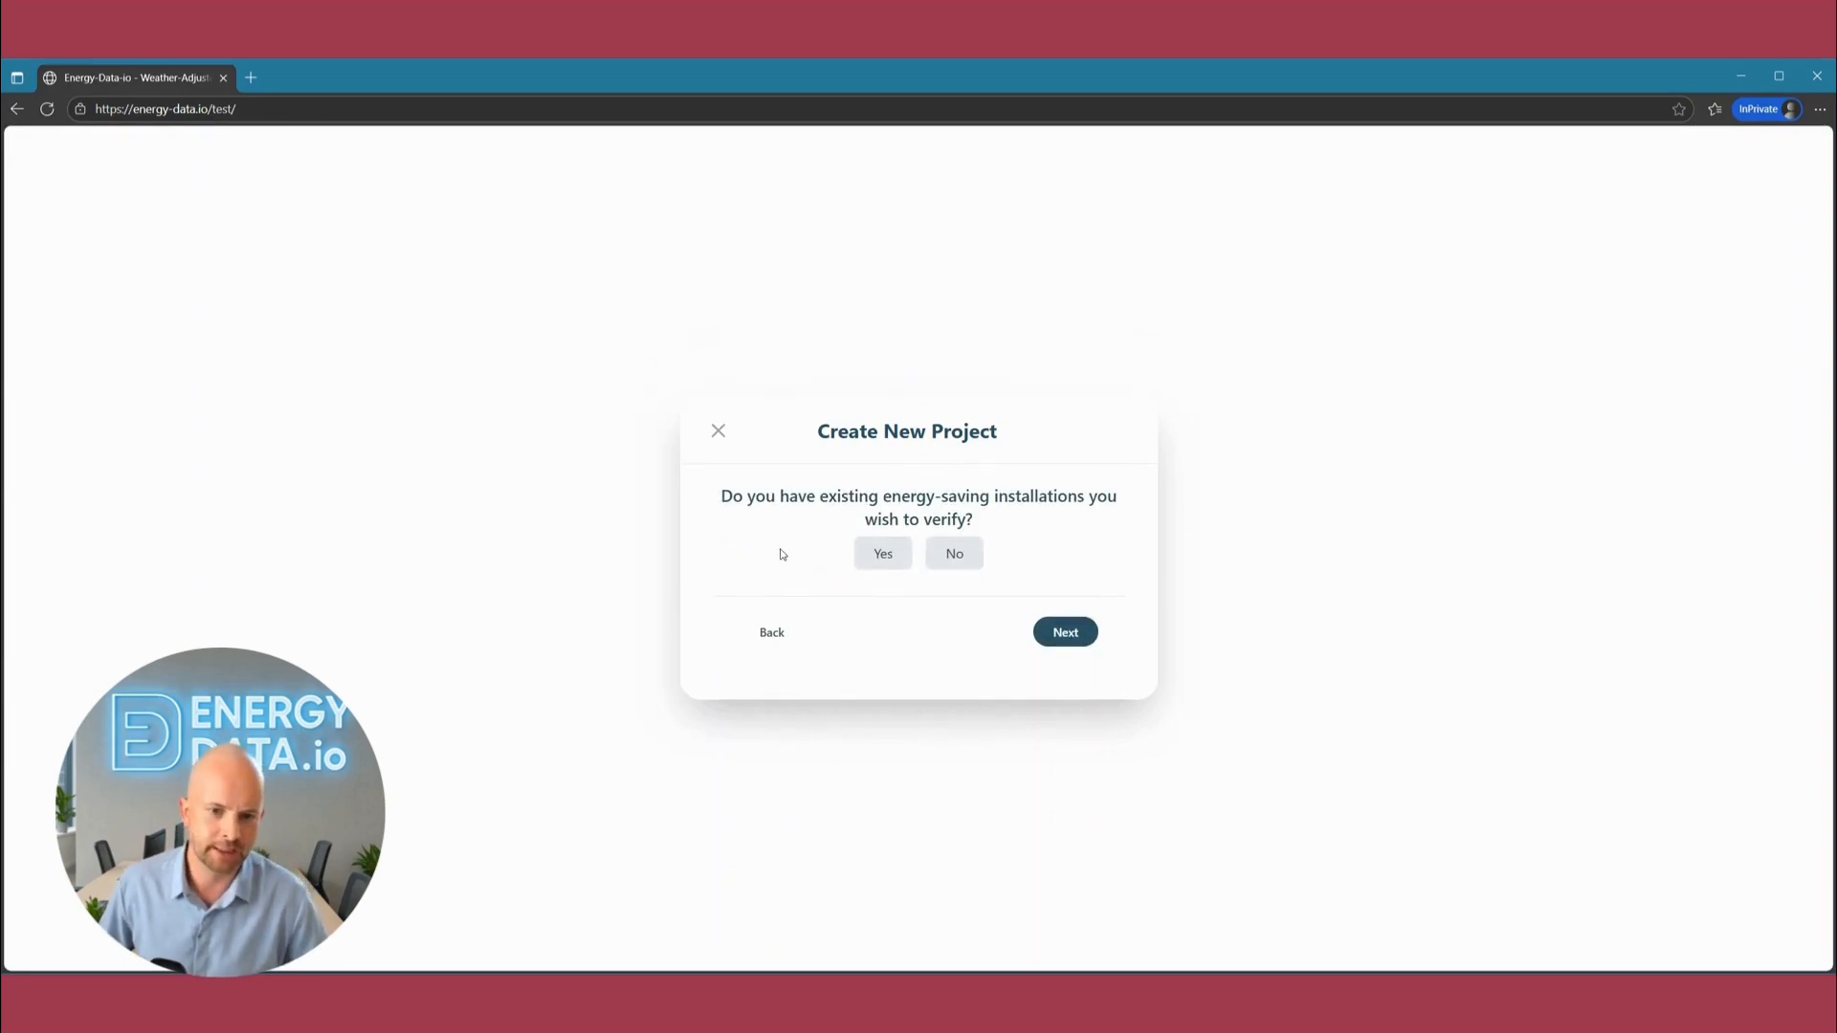
{"action": "left_click", "coordinate": [953, 554]}
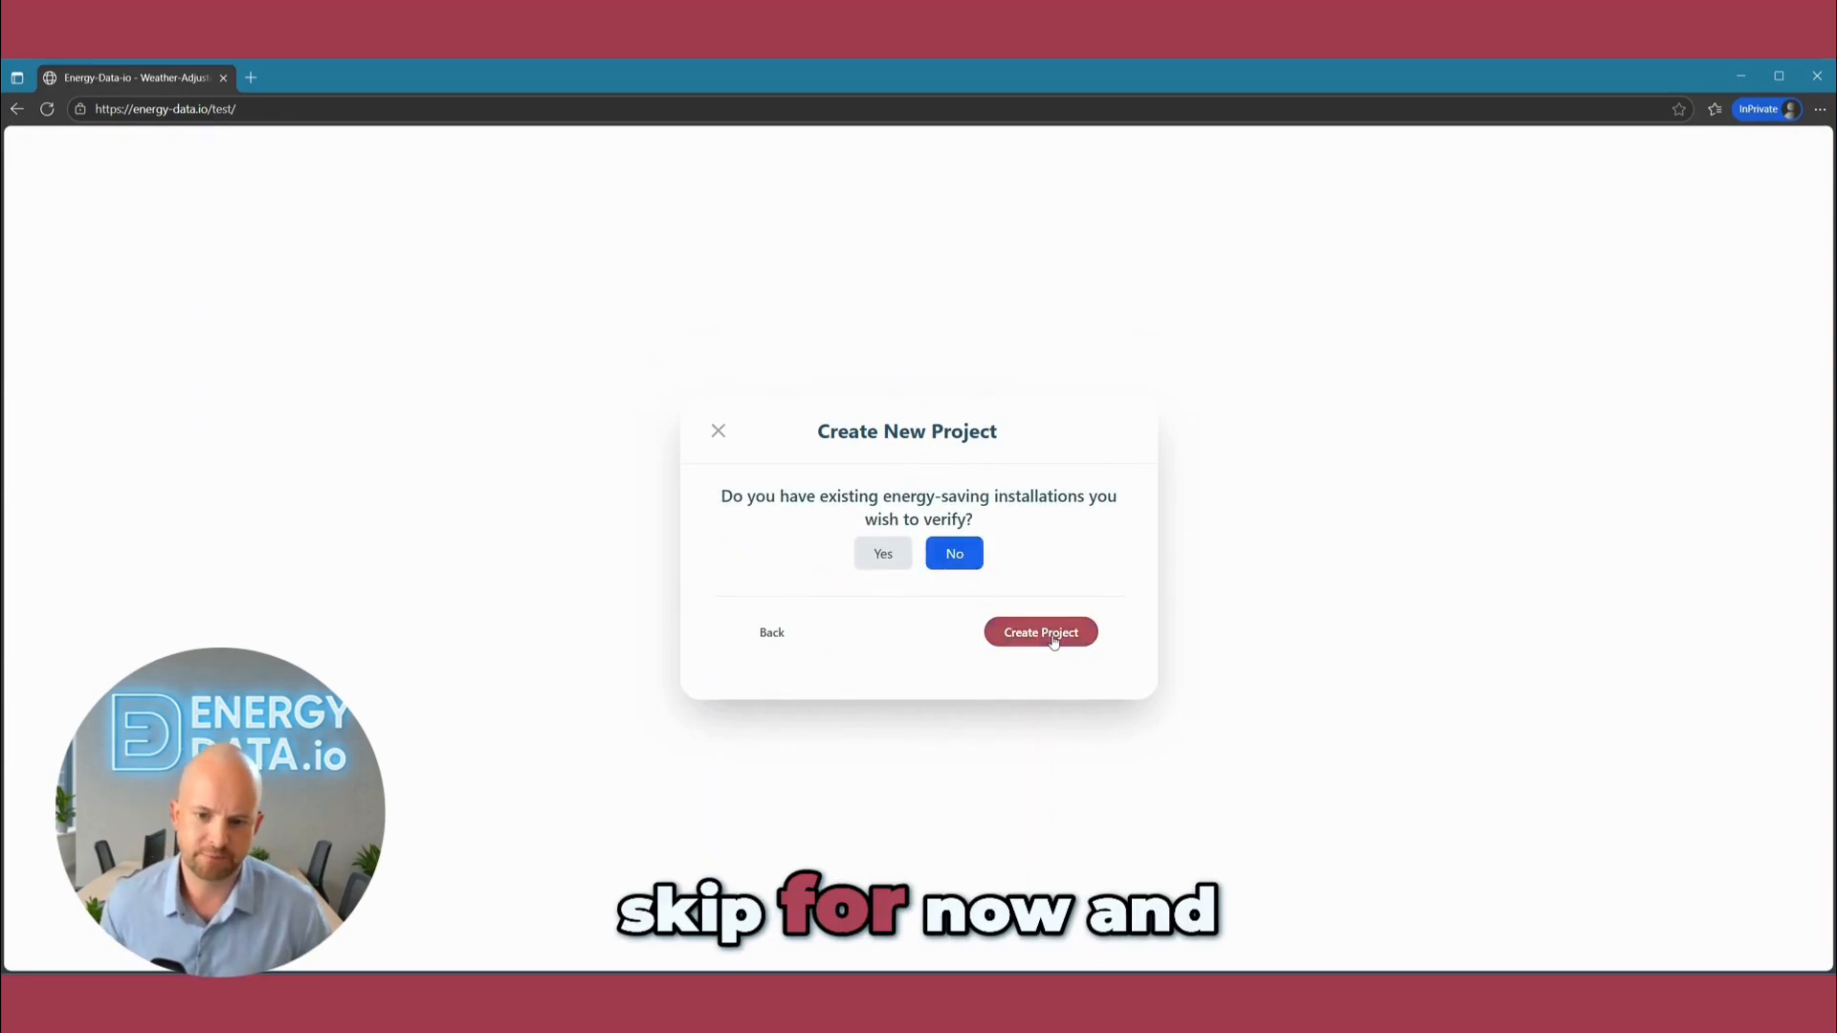
{"action": "left_click", "coordinate": [1054, 636]}
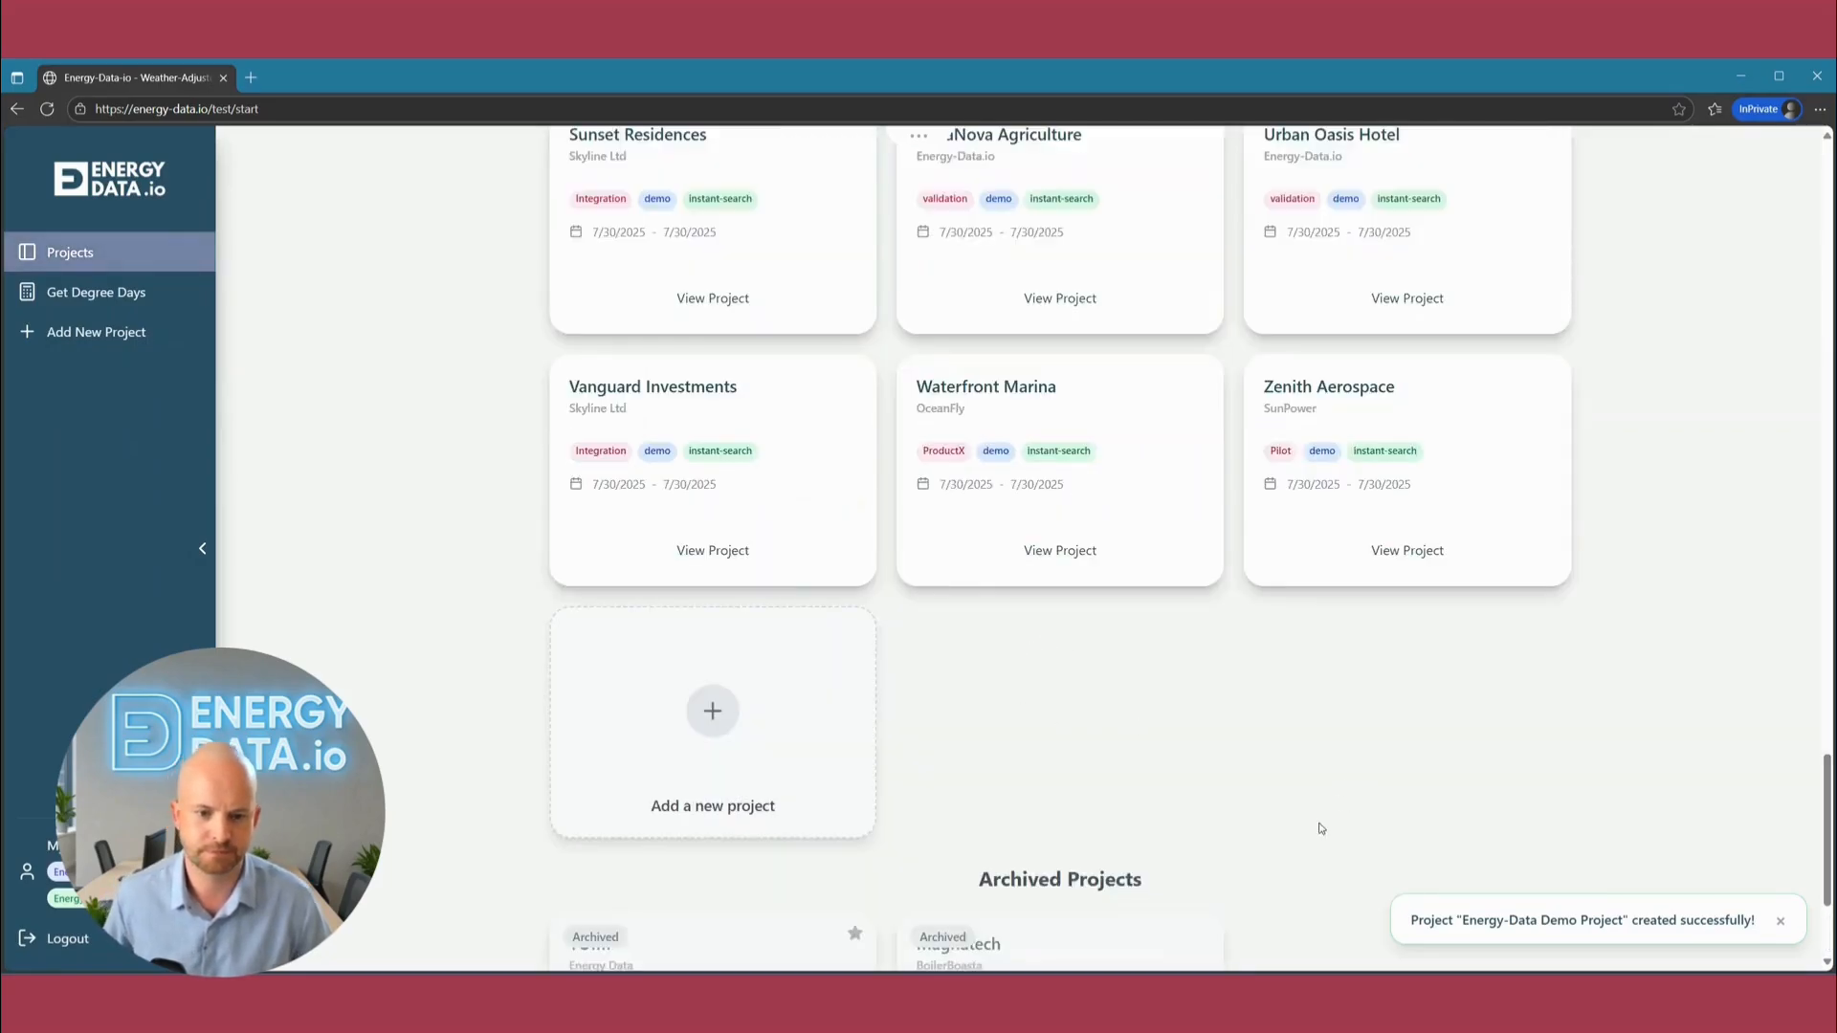
Refresh the project list, search it for "demo", and look through the matching project cards for the new project.
{"action": "scroll", "coordinate": [1295, 785], "scroll_direction": "up", "scroll_amount": 10}
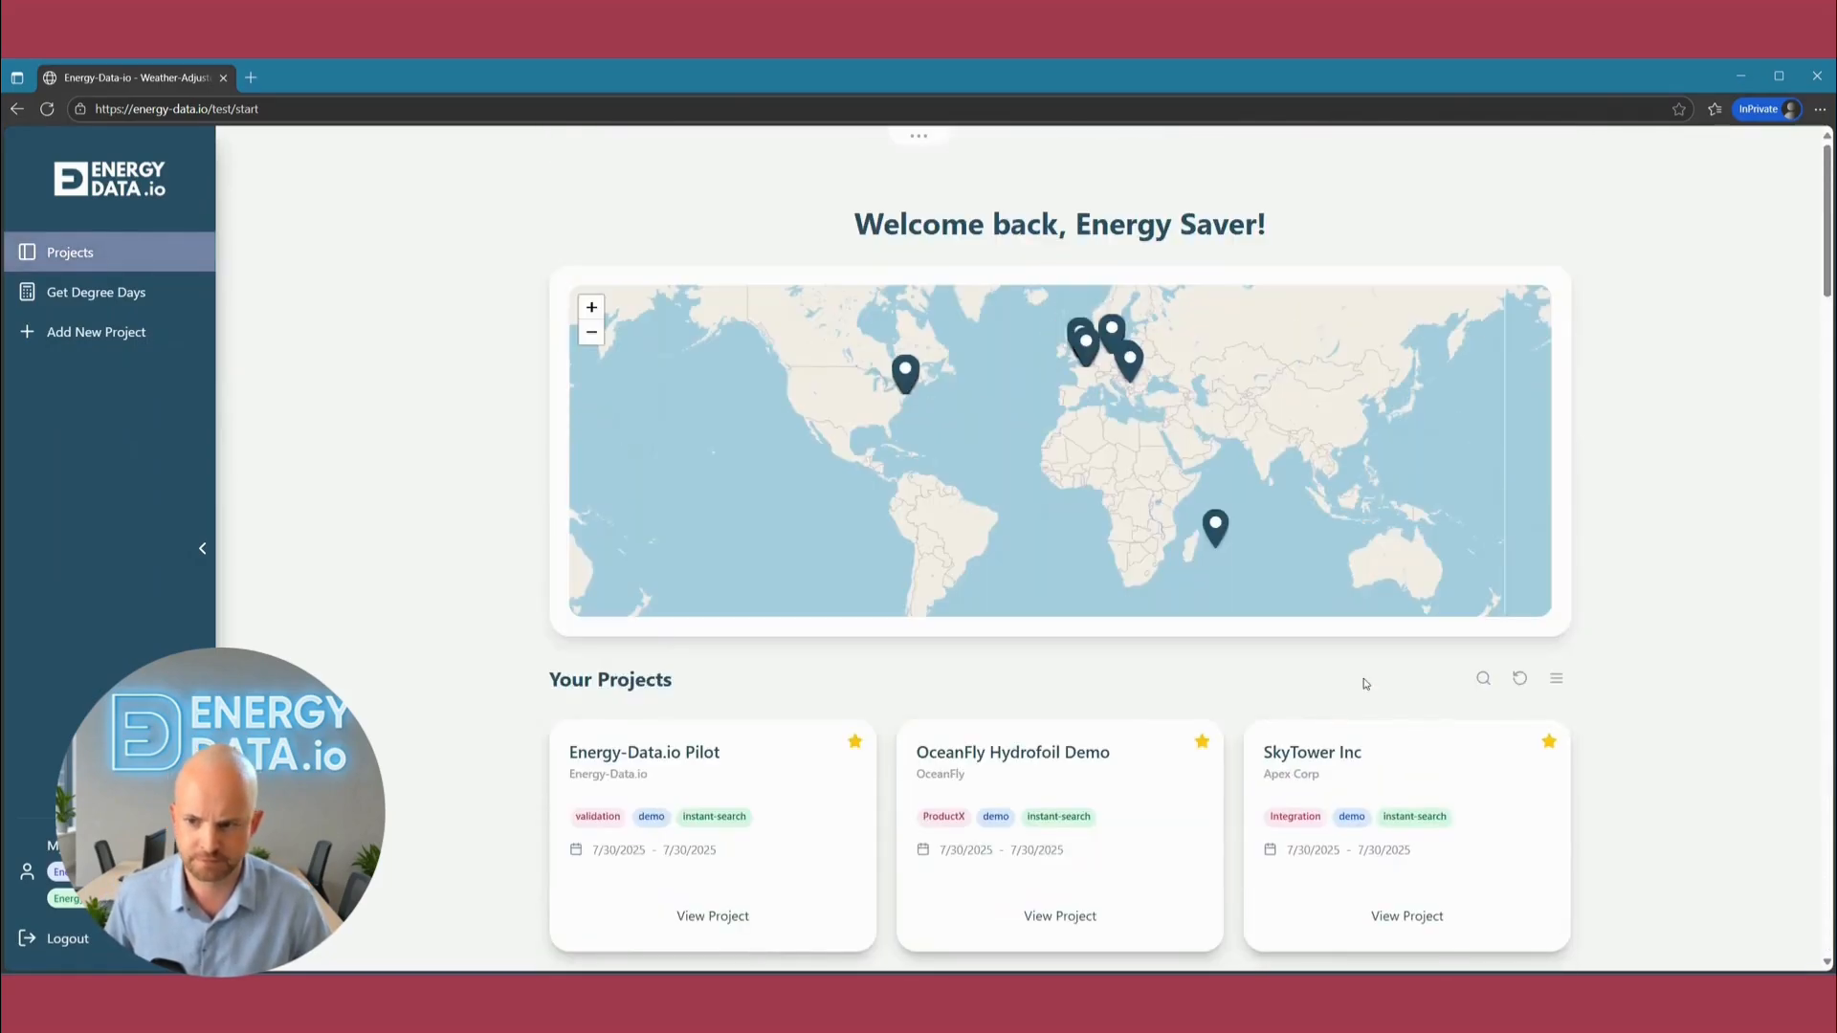
{"action": "left_click", "coordinate": [1520, 678]}
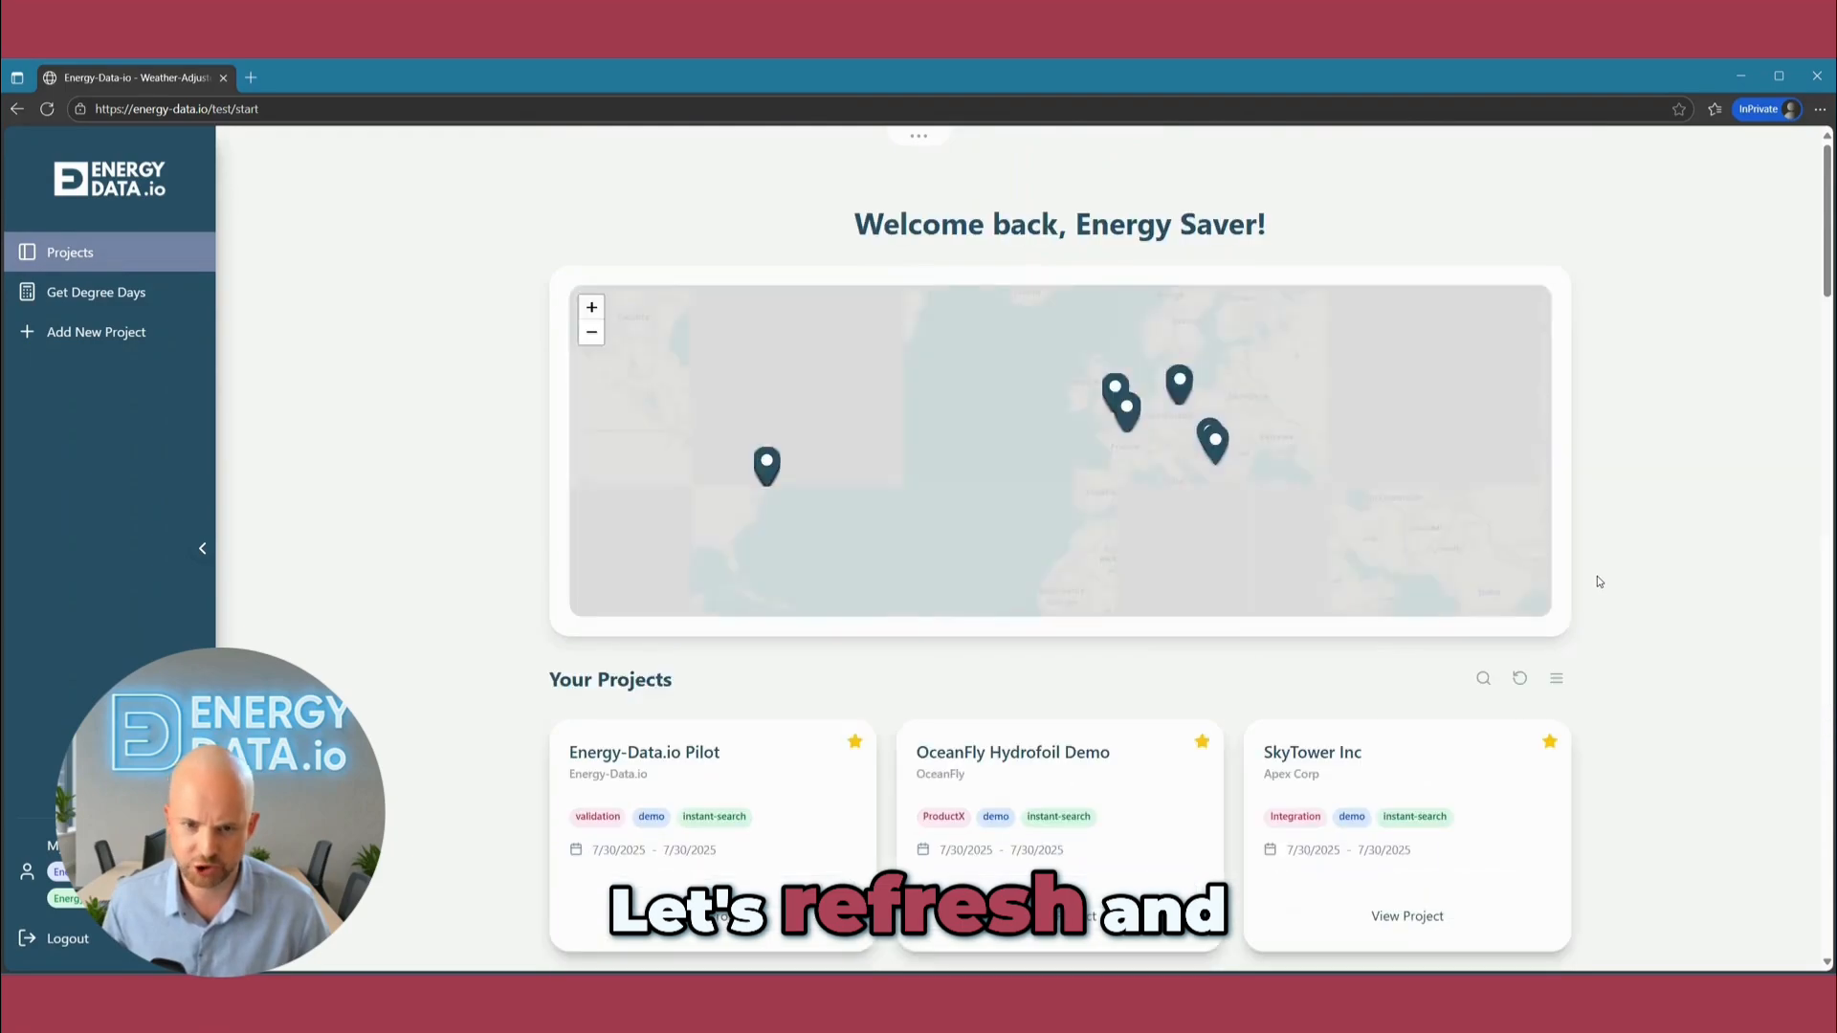
{"action": "left_click", "coordinate": [1482, 679]}
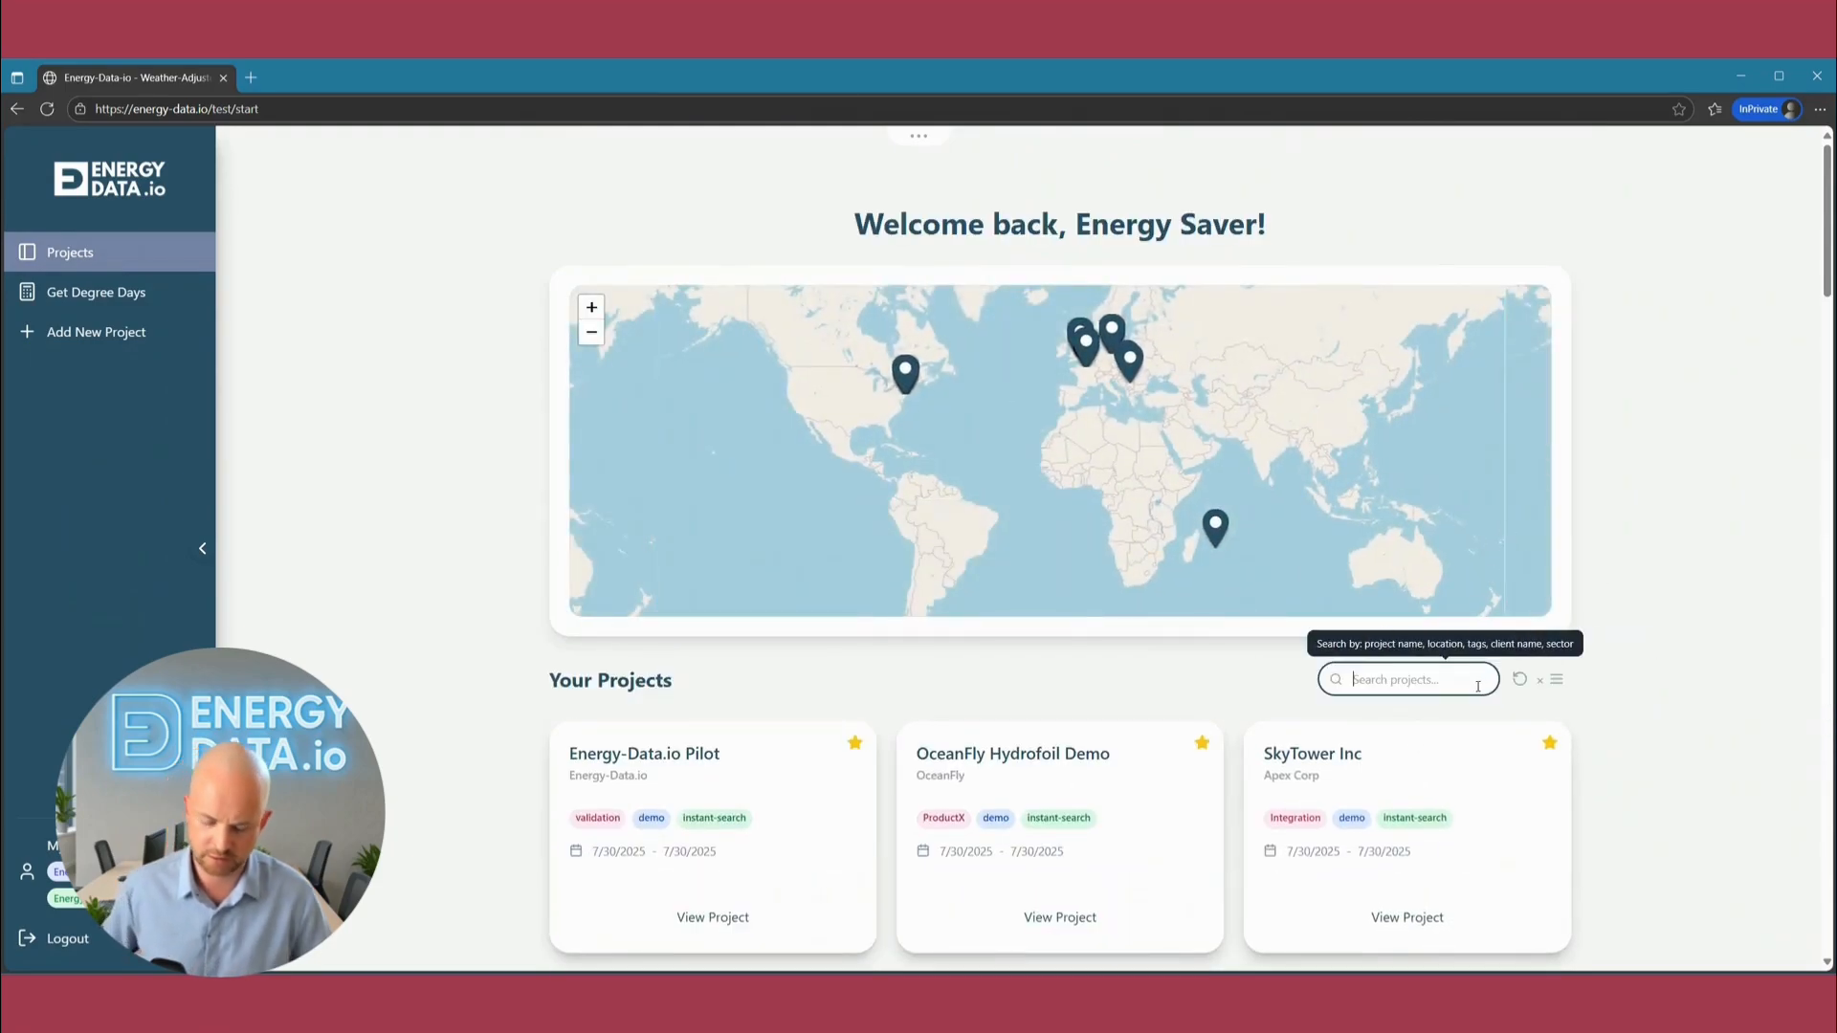
{"action": "type", "text": "demo"}
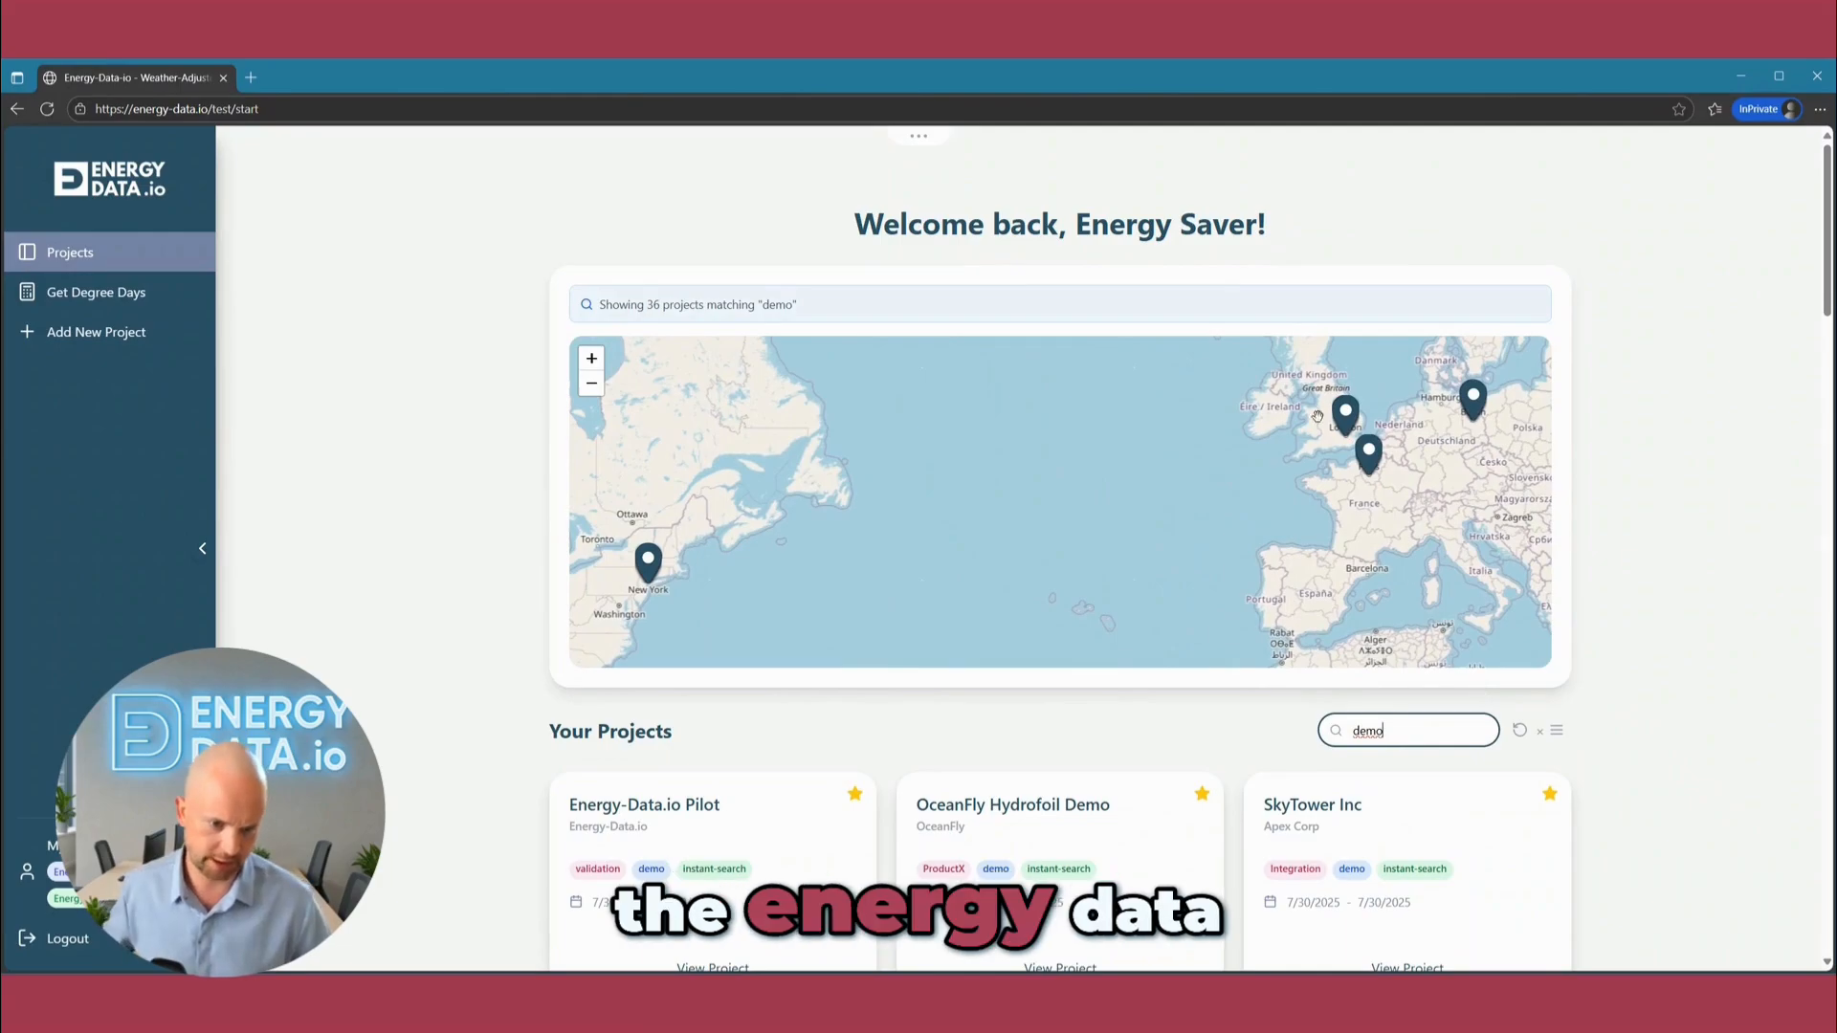
{"action": "scroll", "coordinate": [607, 759], "scroll_direction": "down", "scroll_amount": 3}
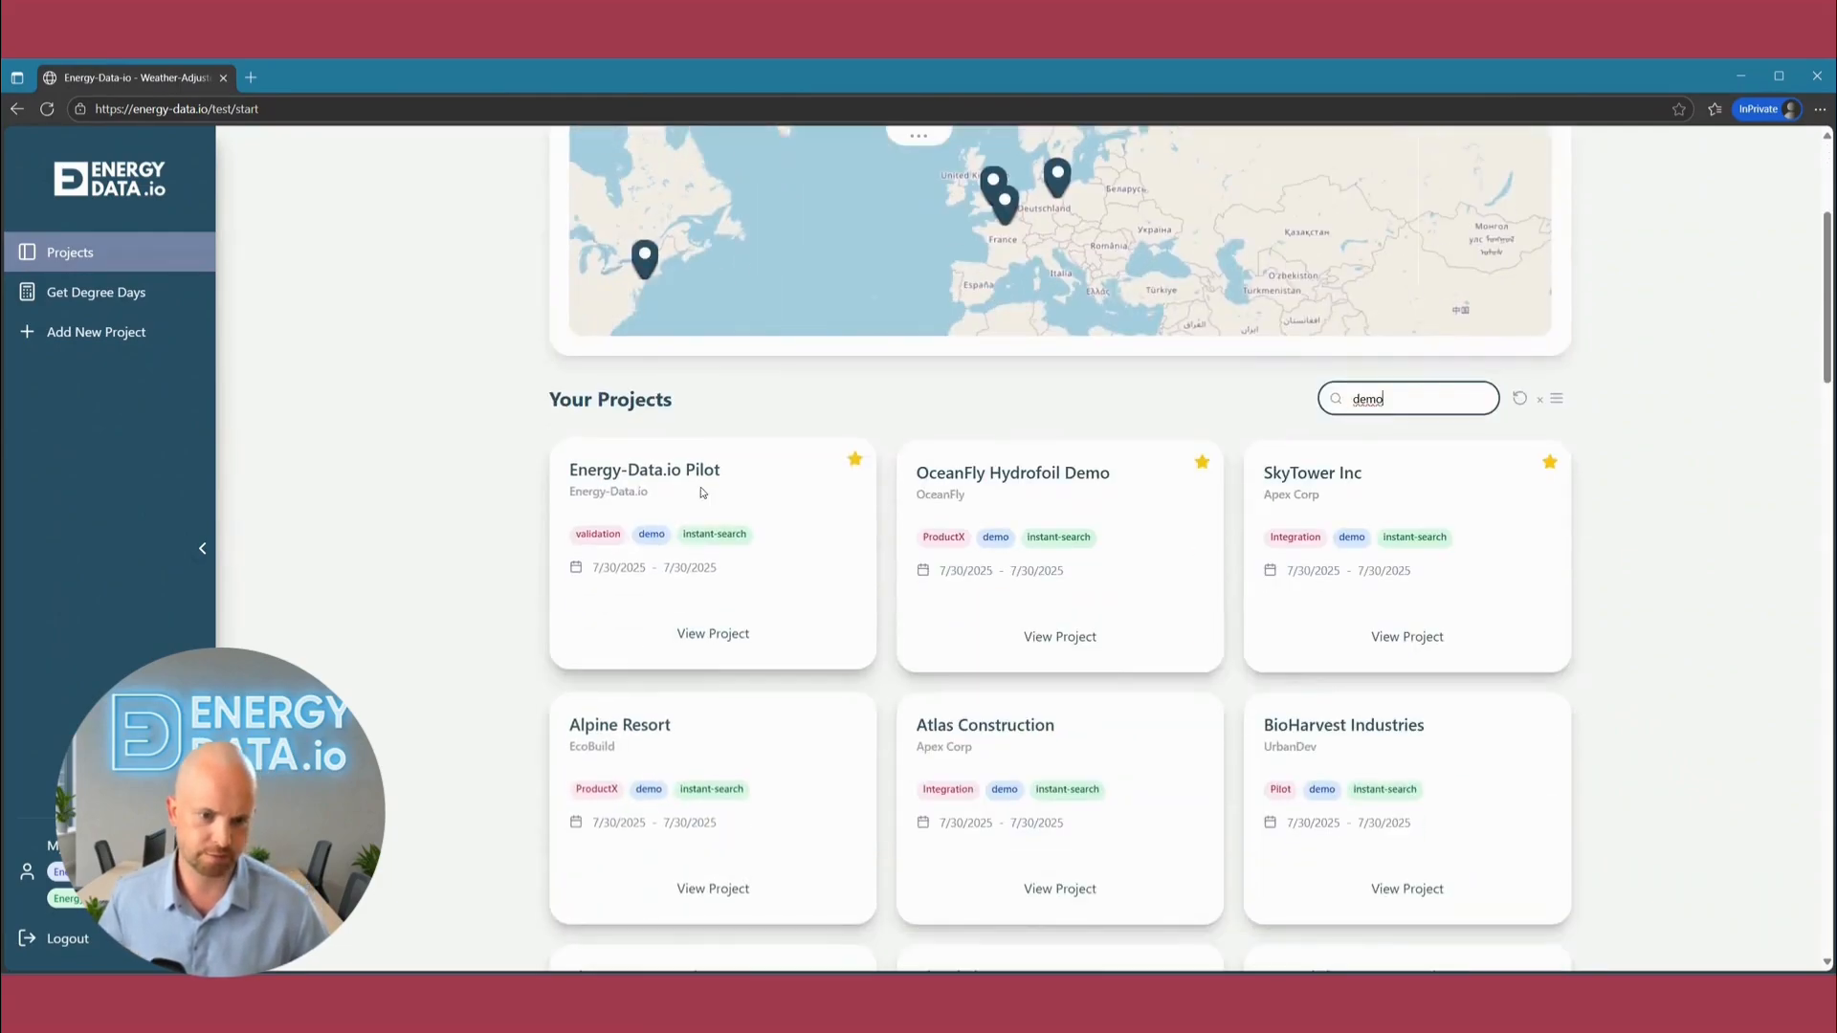
{"action": "scroll", "coordinate": [670, 529], "scroll_direction": "down", "scroll_amount": 2}
{"action": "scroll", "coordinate": [669, 530], "scroll_direction": "up", "scroll_amount": 2}
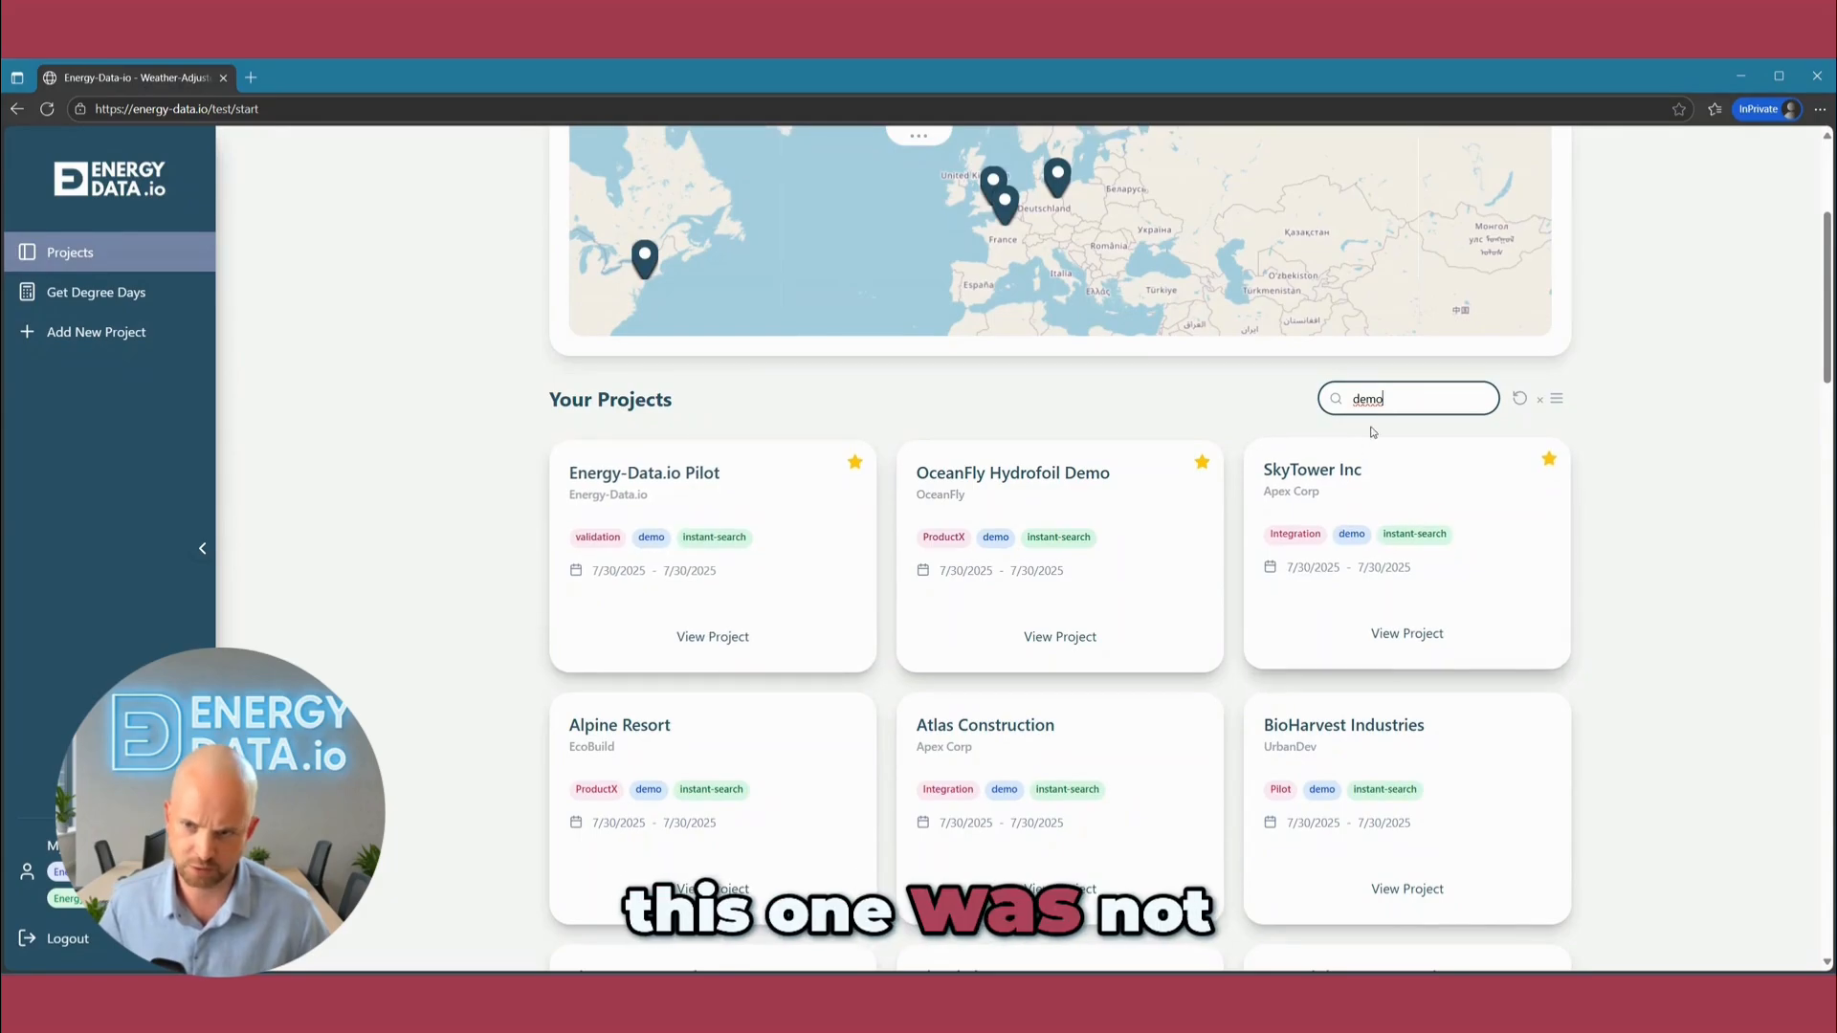
{"action": "scroll", "coordinate": [1410, 760], "scroll_direction": "down", "scroll_amount": 3}
{"action": "scroll", "coordinate": [1409, 756], "scroll_direction": "up", "scroll_amount": 2}
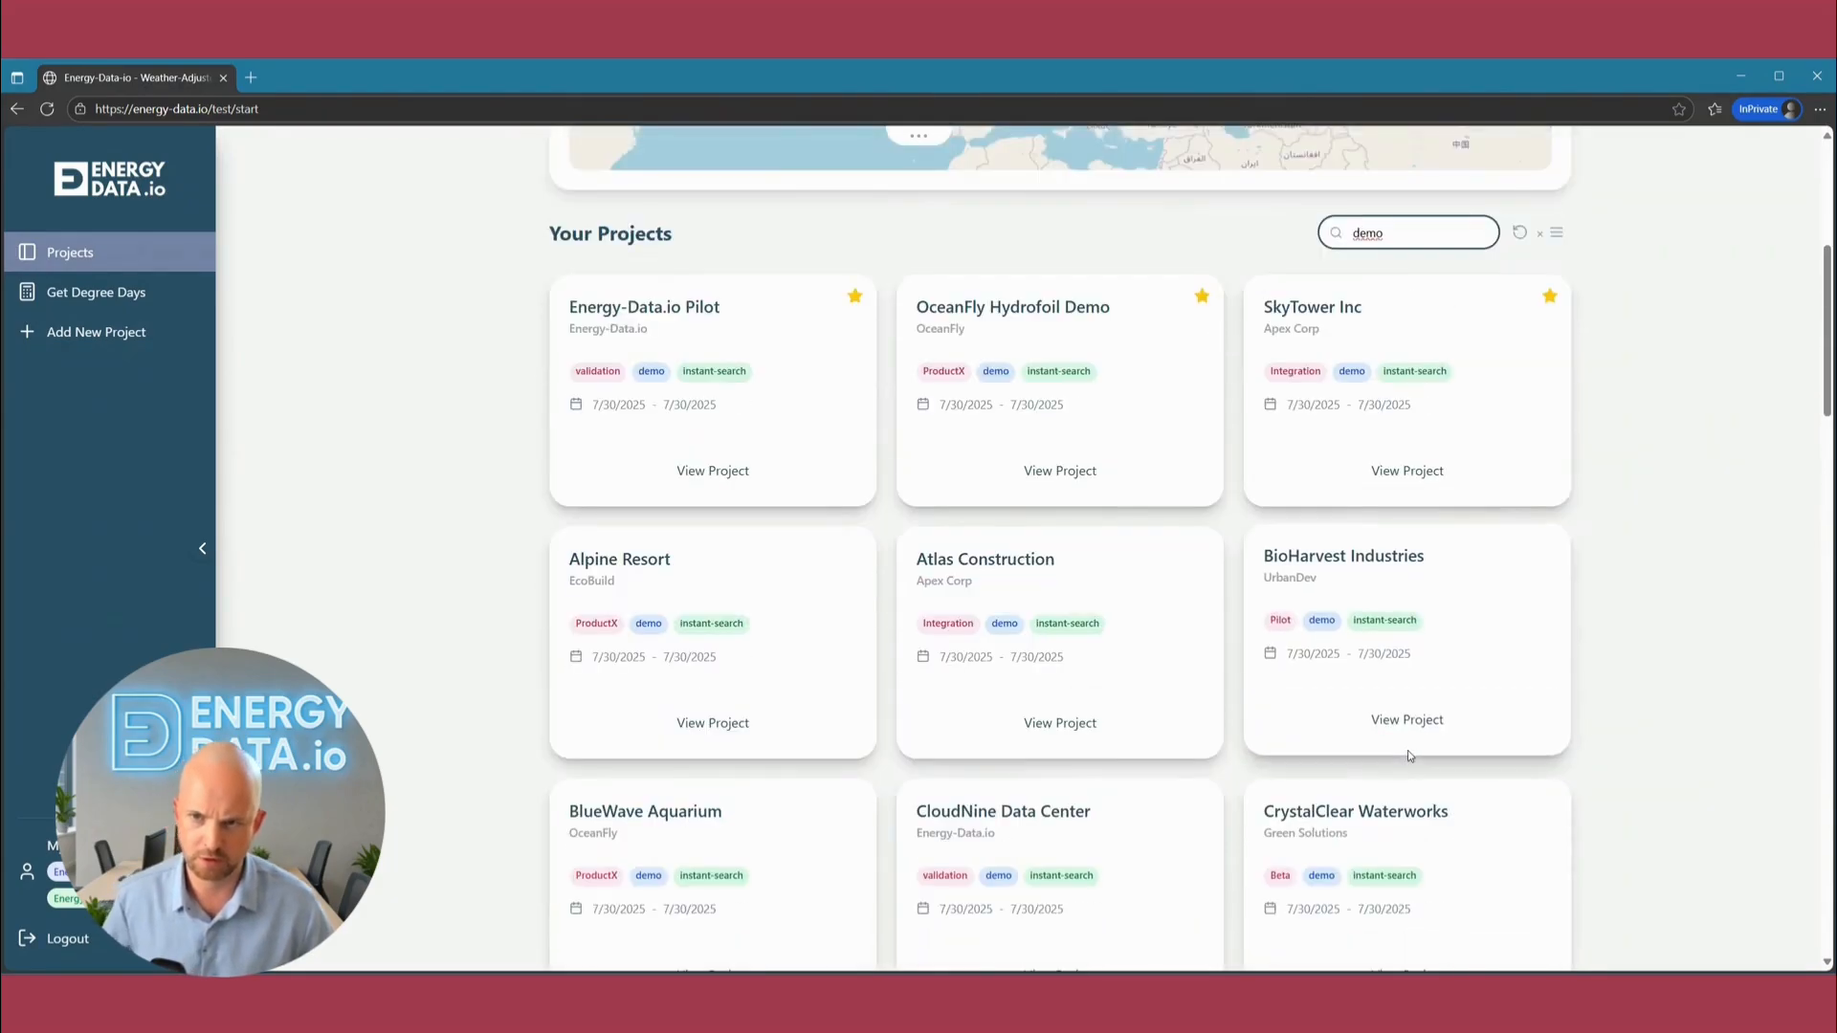
Search the projects for "energy-data.io" instead and highlight the client ID tag on the Energy-Data Demo Project card.
{"action": "type", "text": "Eener"}
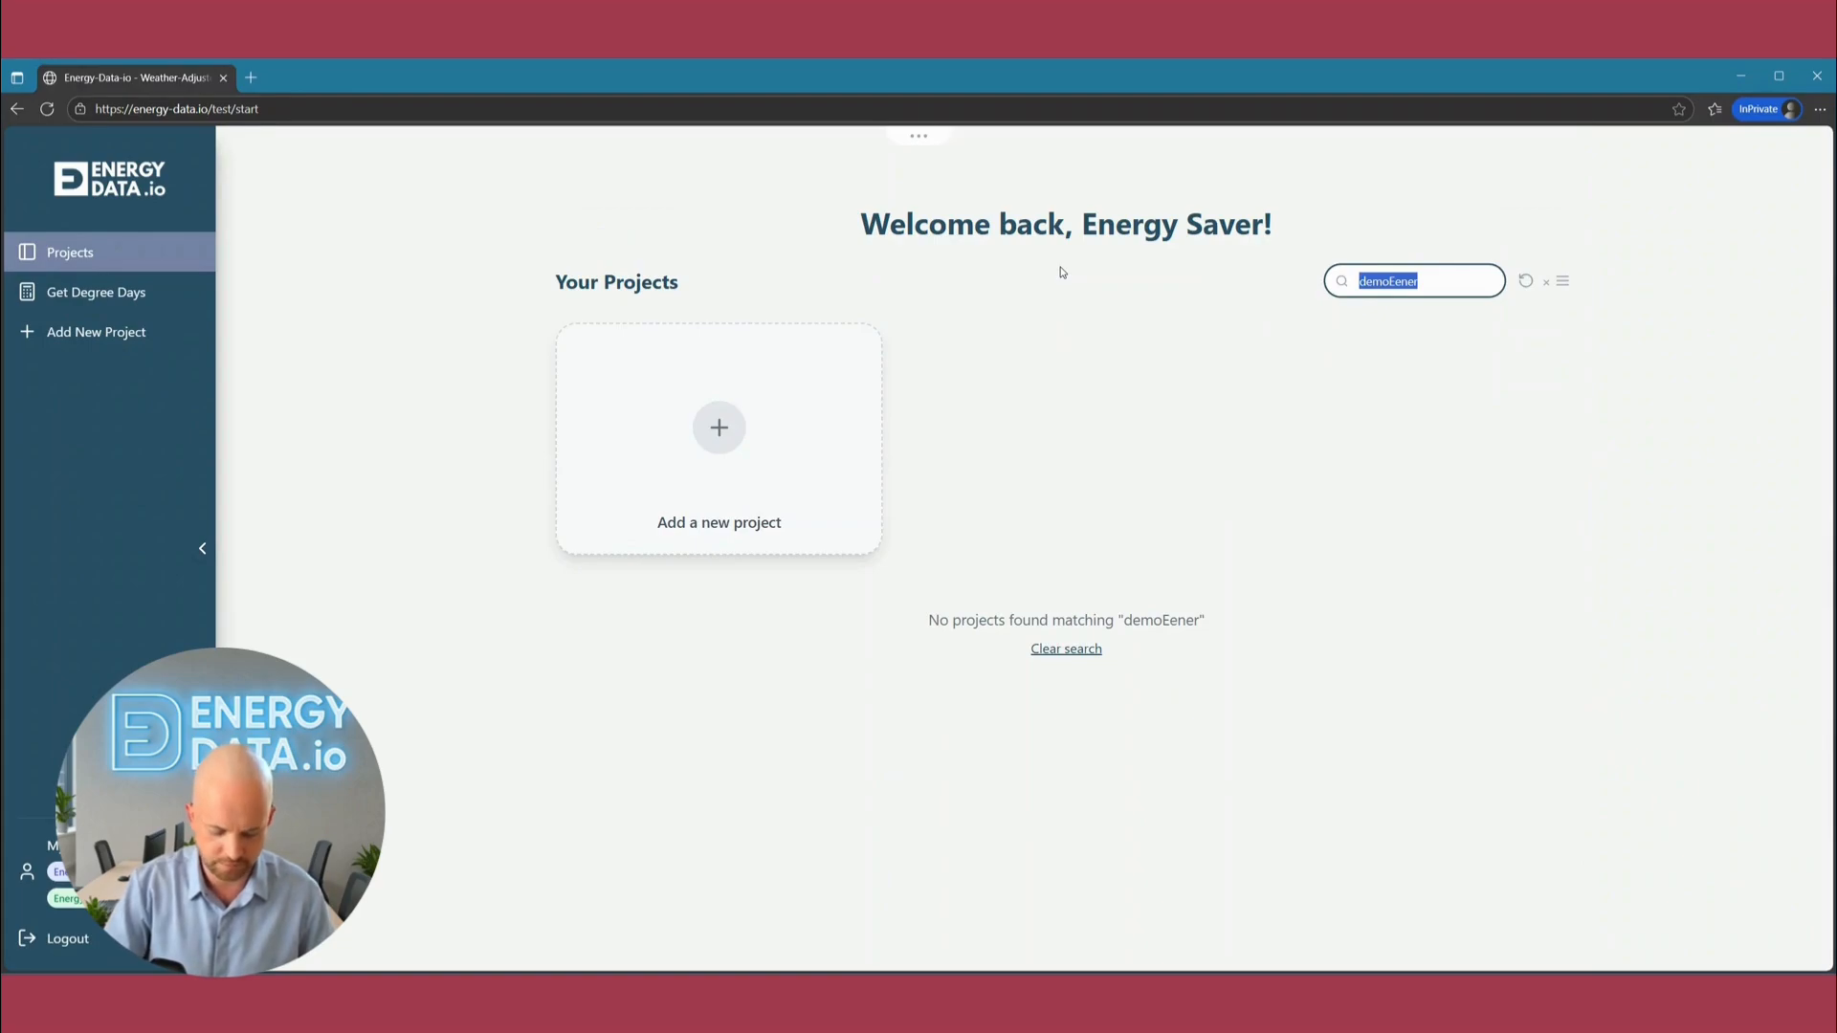
{"action": "type", "text": "energy-d"}
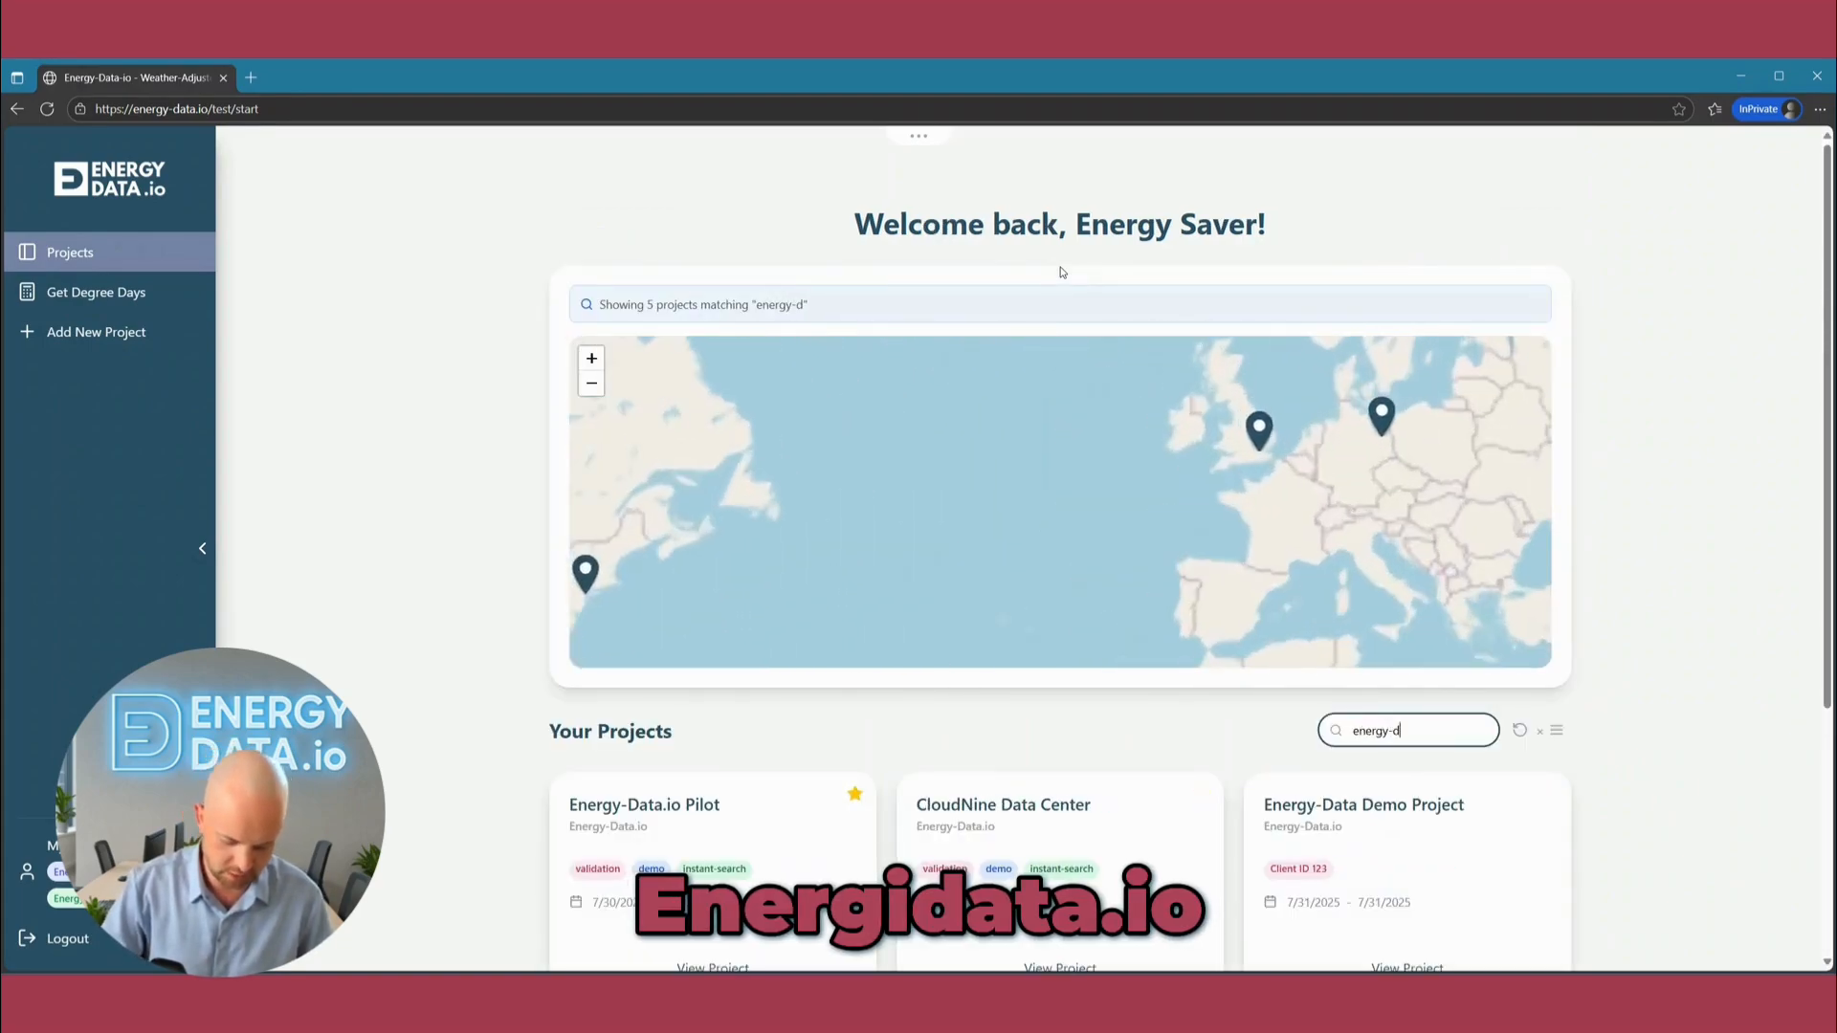
{"action": "type", "text": "ata.io"}
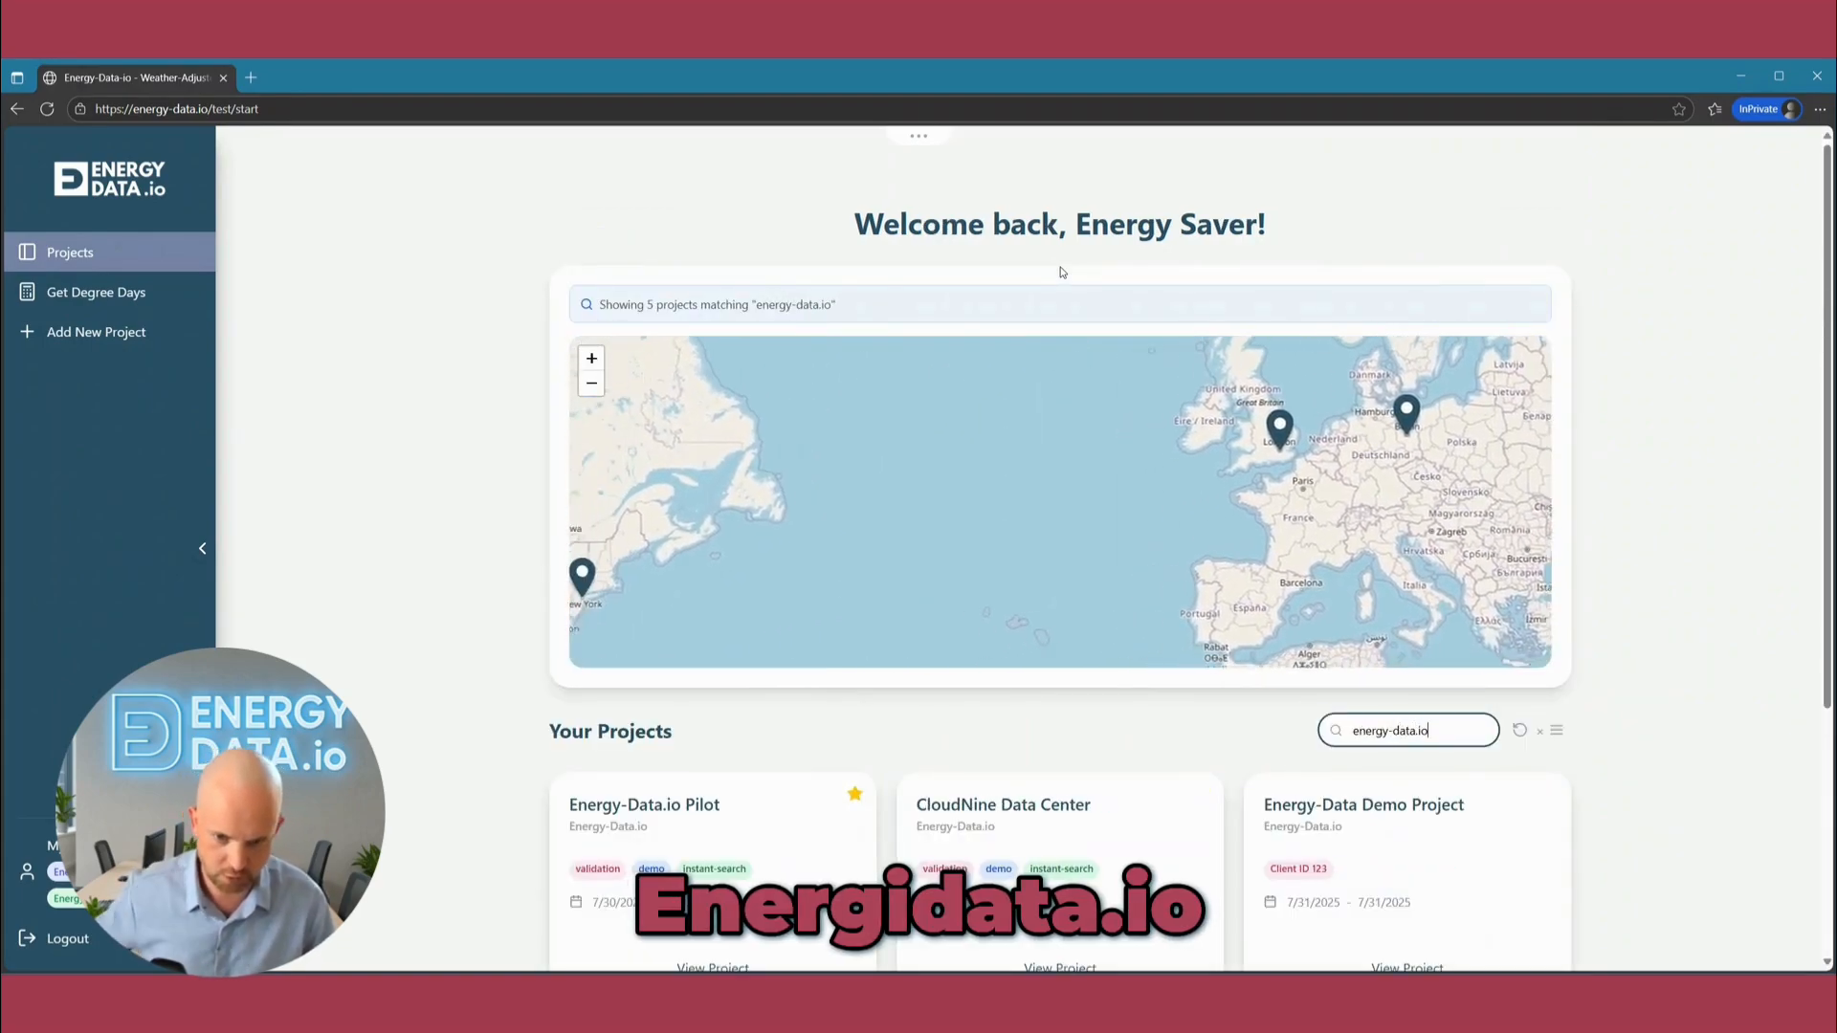
{"action": "scroll", "coordinate": [1311, 567], "scroll_direction": "down", "scroll_amount": 3}
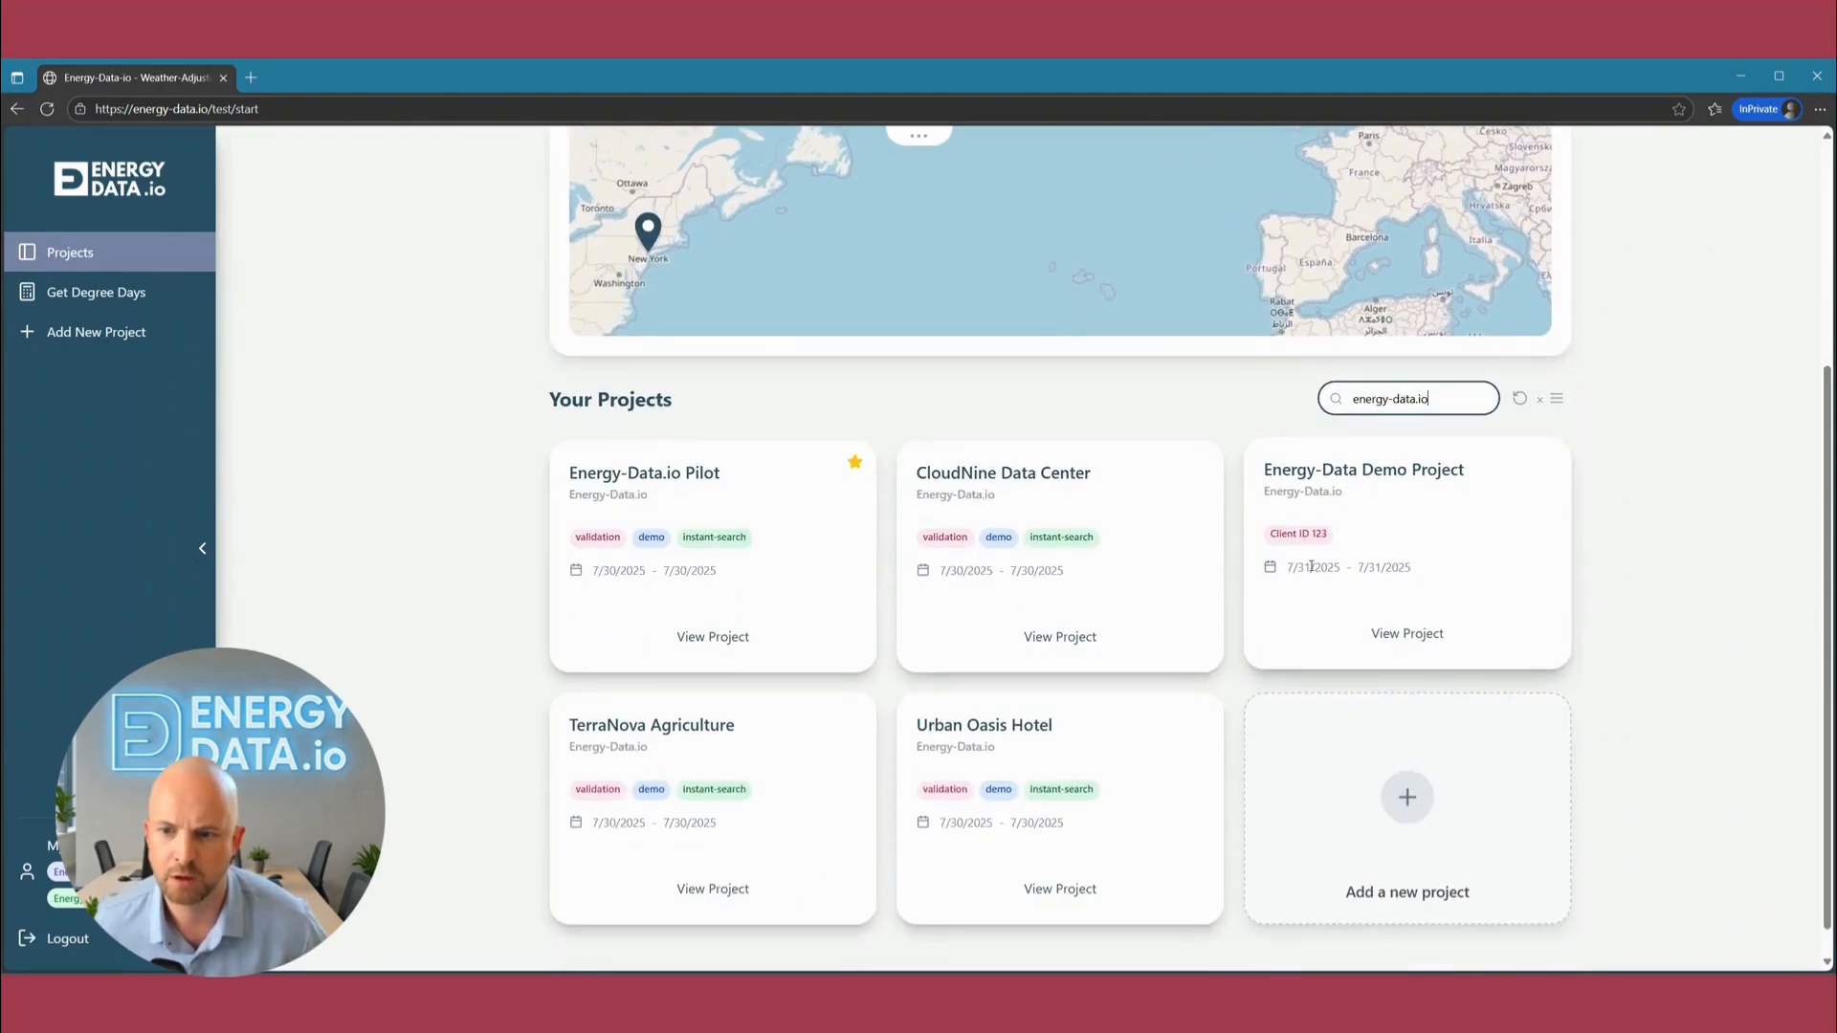
{"action": "left_click_drag", "start_coordinate": [1329, 534], "coordinate": [1288, 534]}
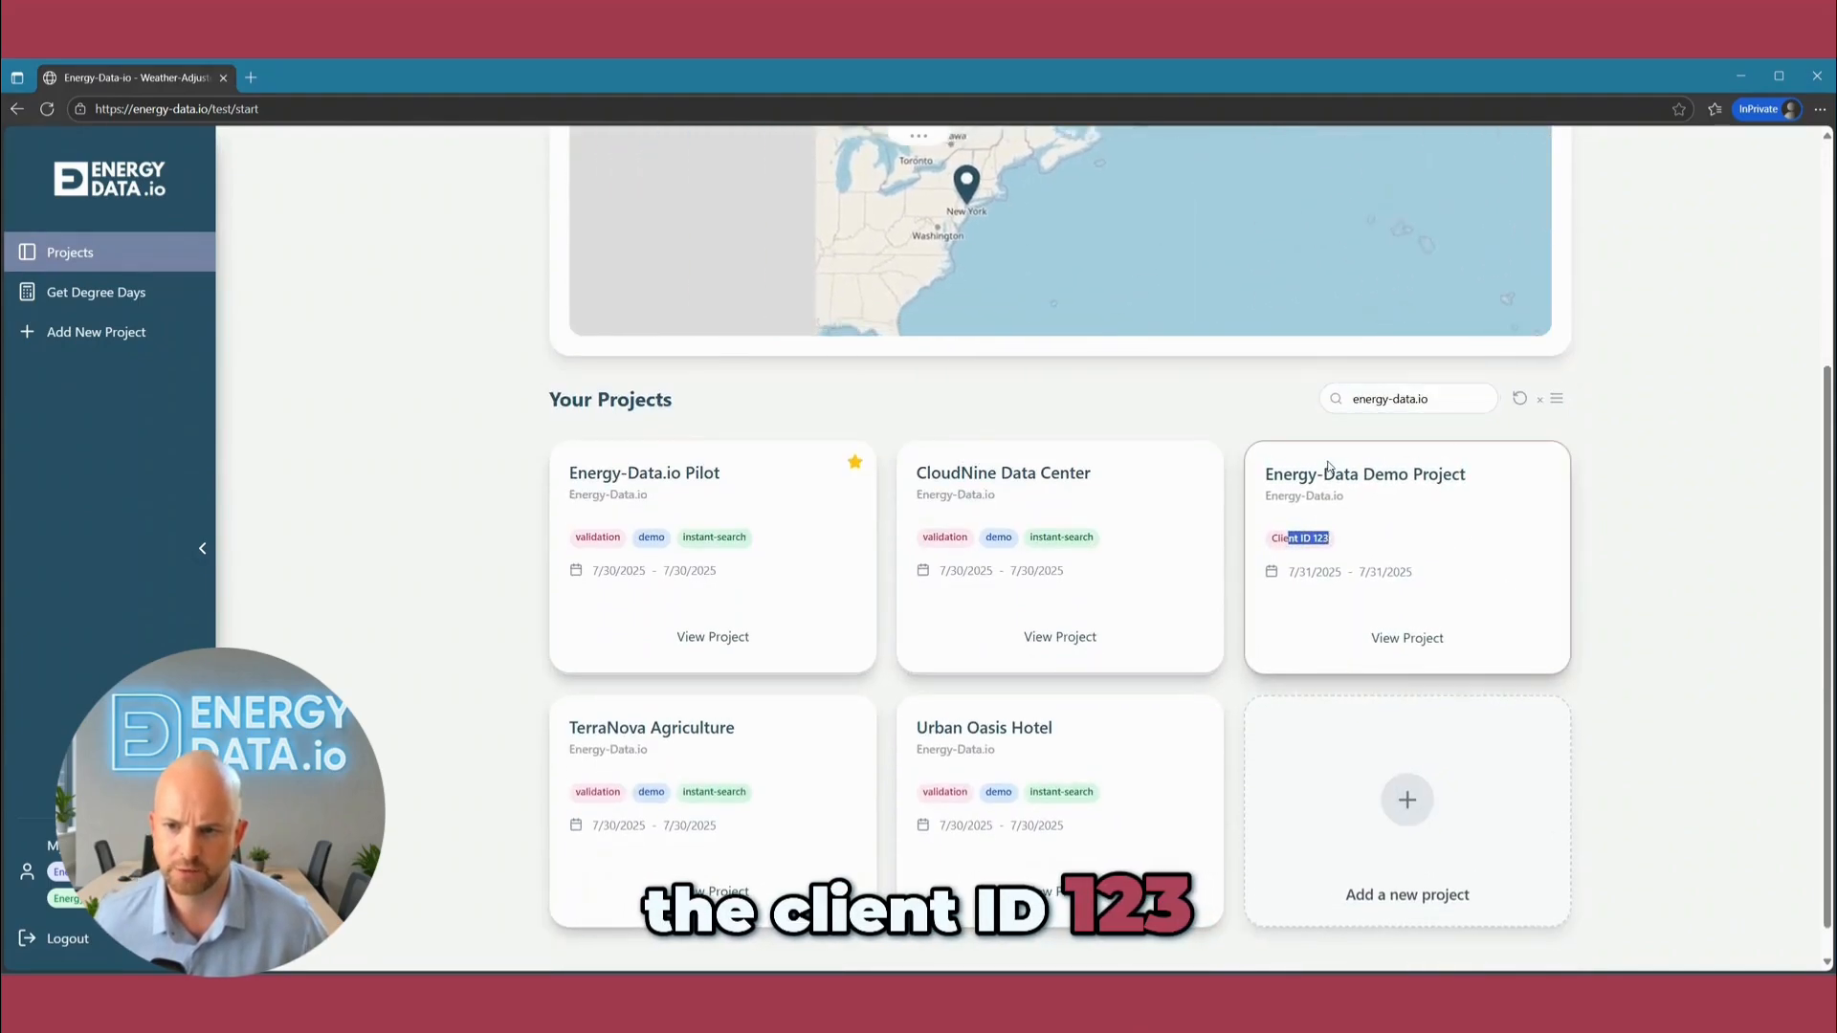
Open the Energy-Data Demo Project and start adding its first source with Gas as the meter type.
{"action": "left_click", "coordinate": [1406, 638]}
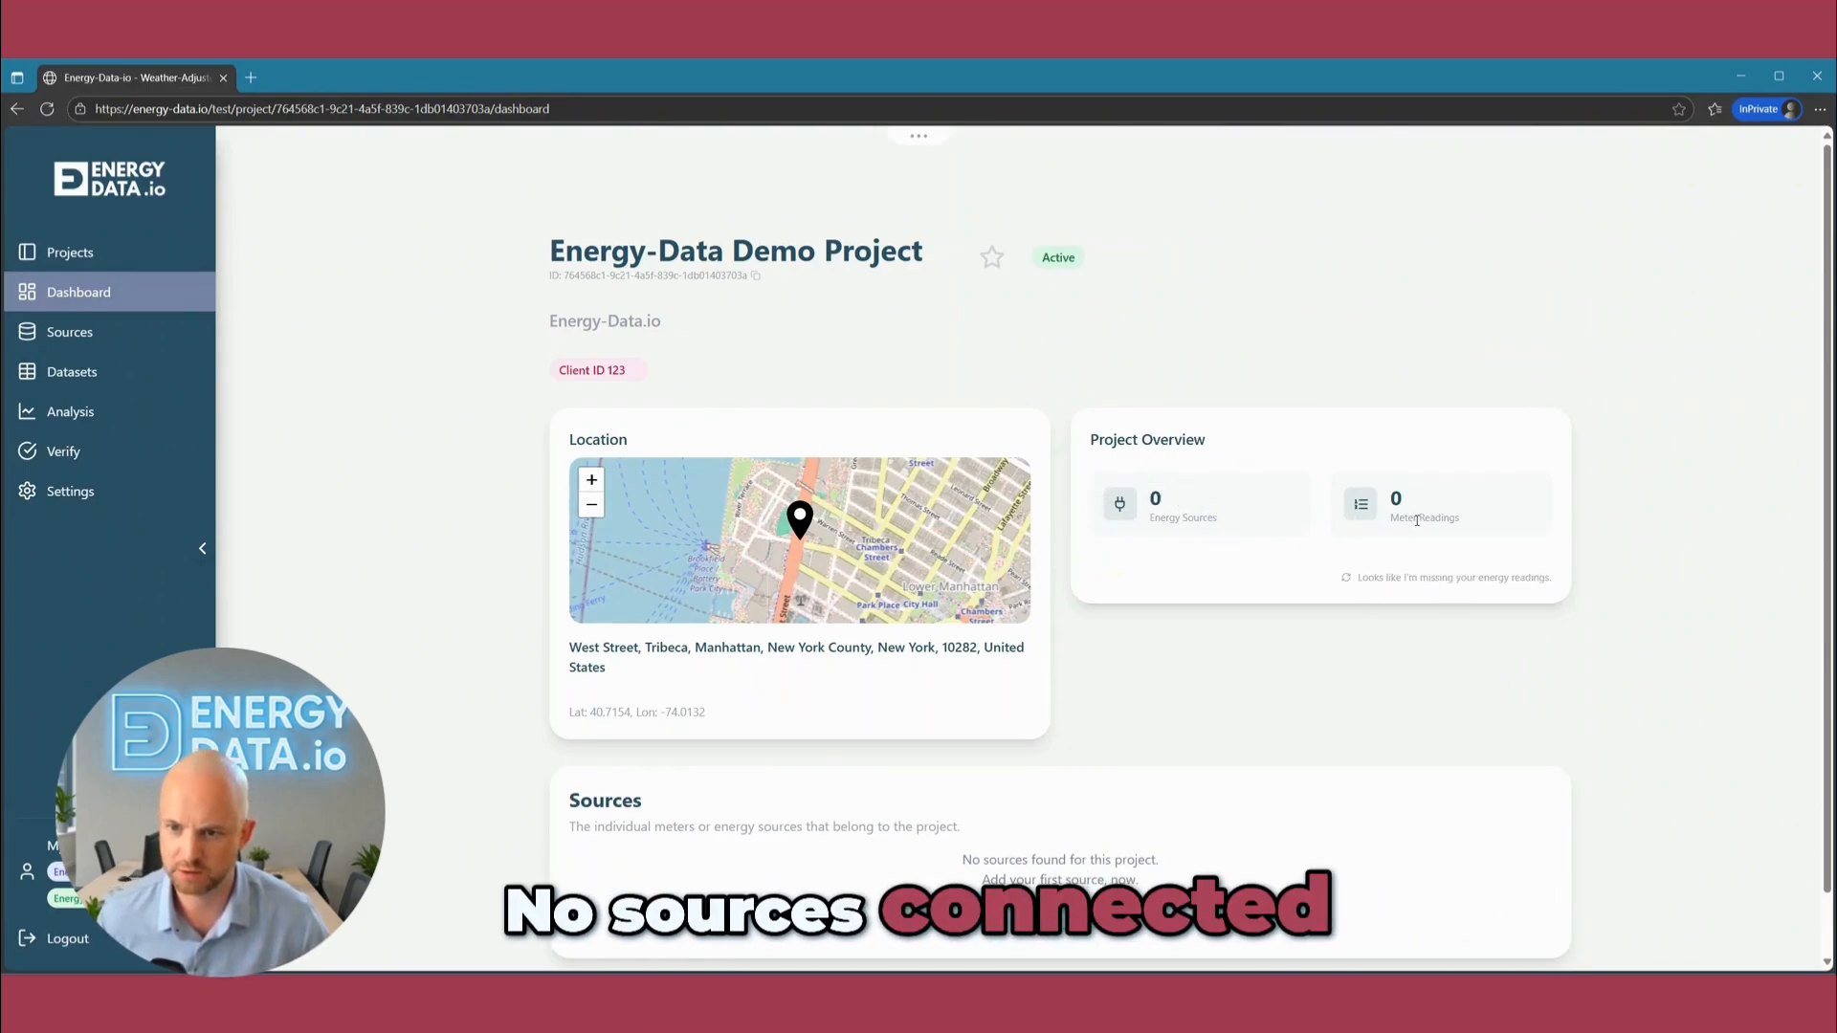
{"action": "scroll", "coordinate": [1344, 743], "scroll_direction": "down", "scroll_amount": 1}
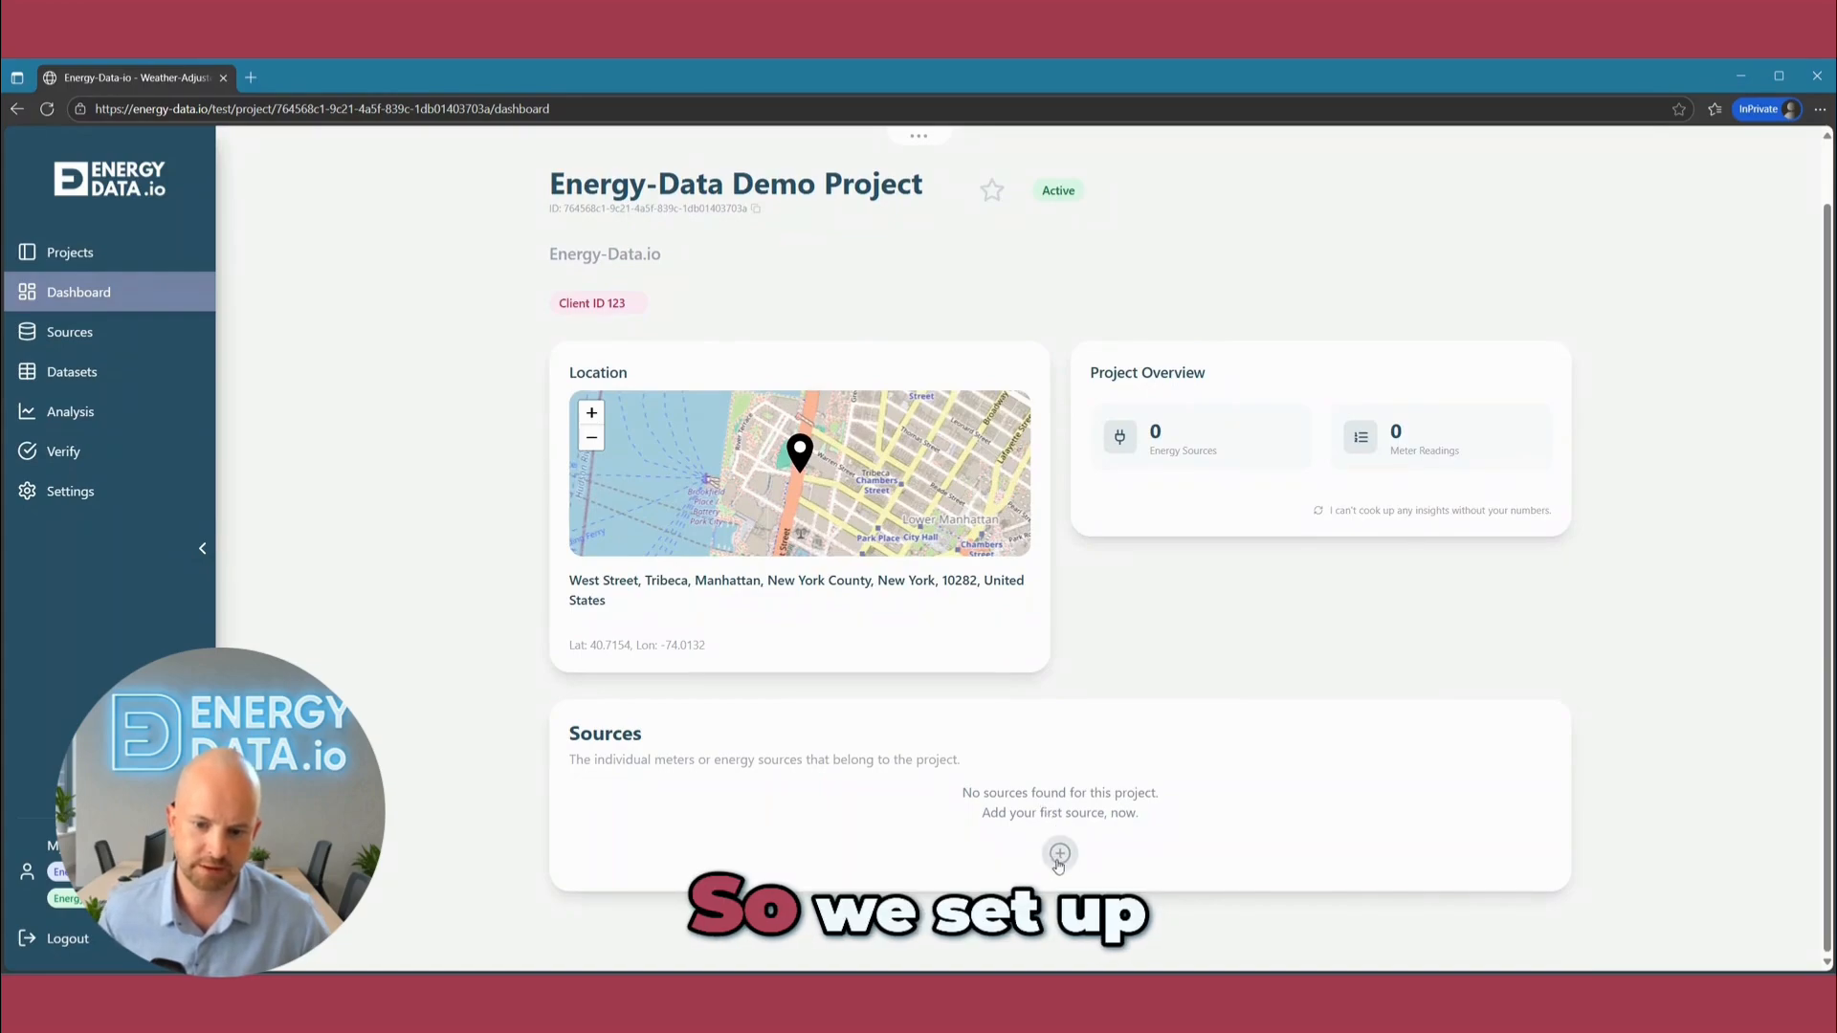
{"action": "left_click", "coordinate": [1059, 855]}
{"action": "left_click", "coordinate": [863, 567]}
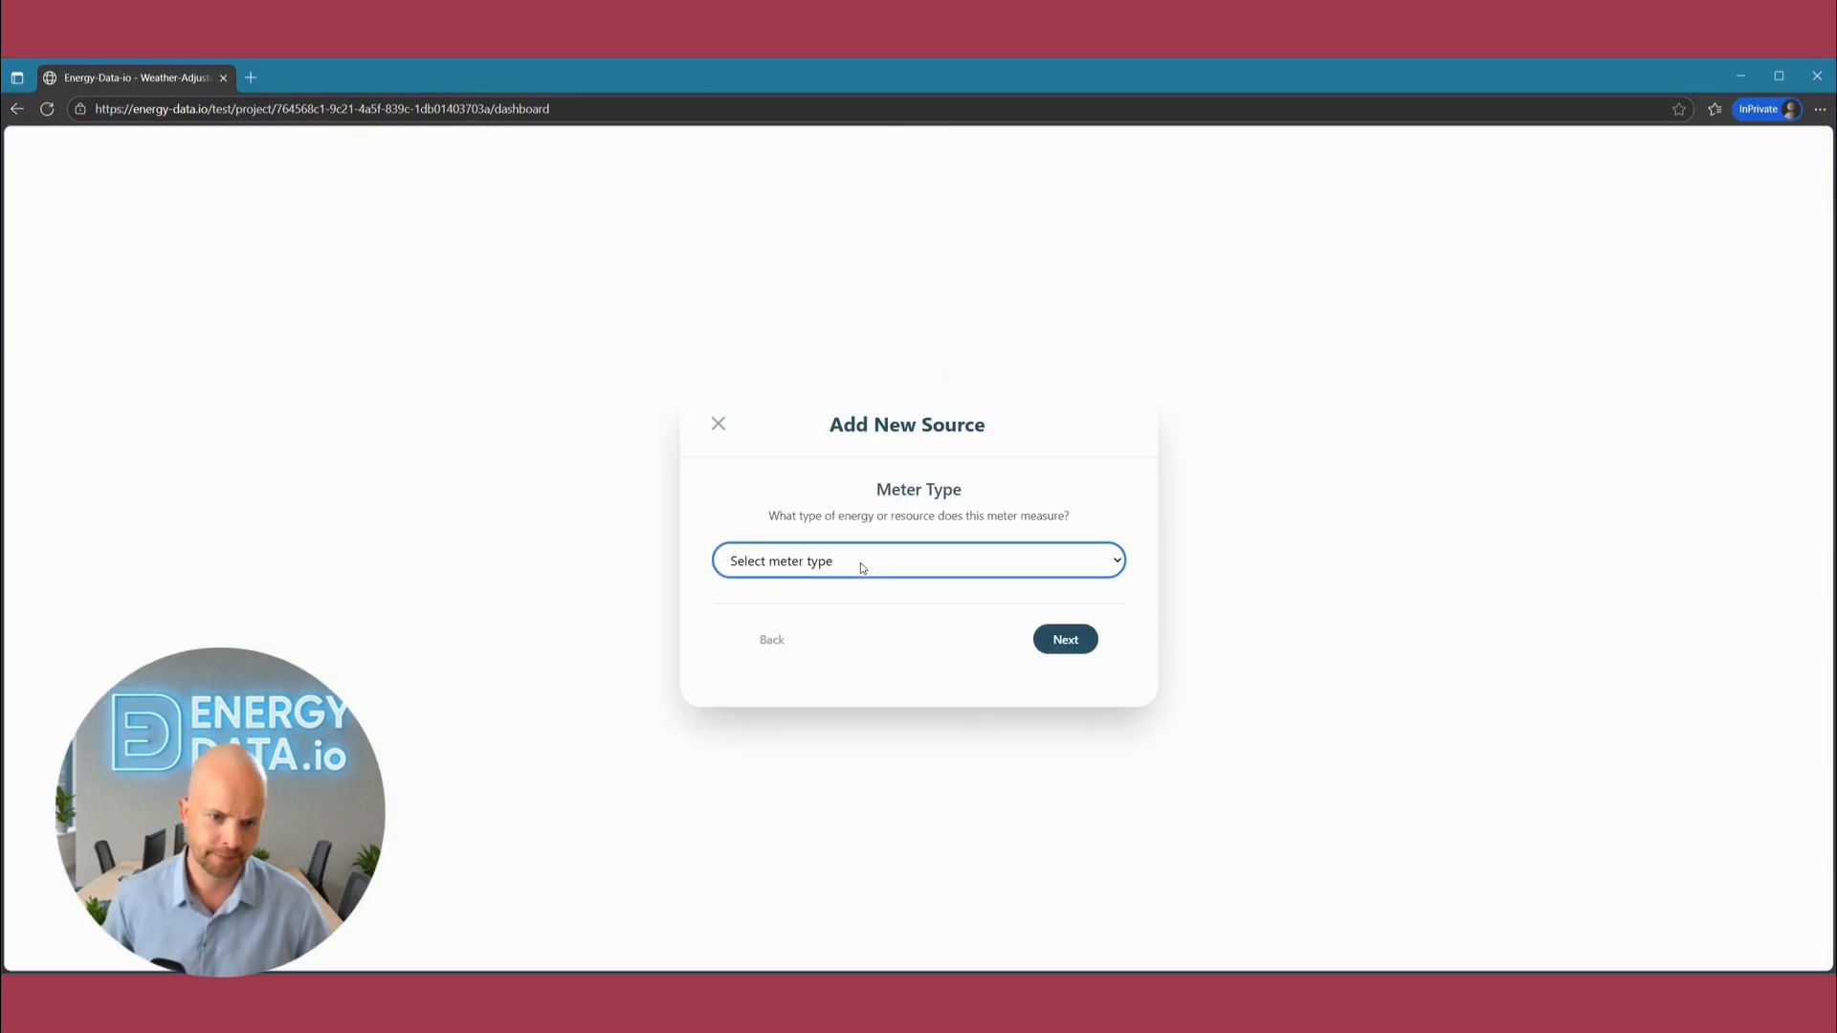
{"action": "left_click", "coordinate": [768, 647]}
{"action": "left_click", "coordinate": [829, 507]}
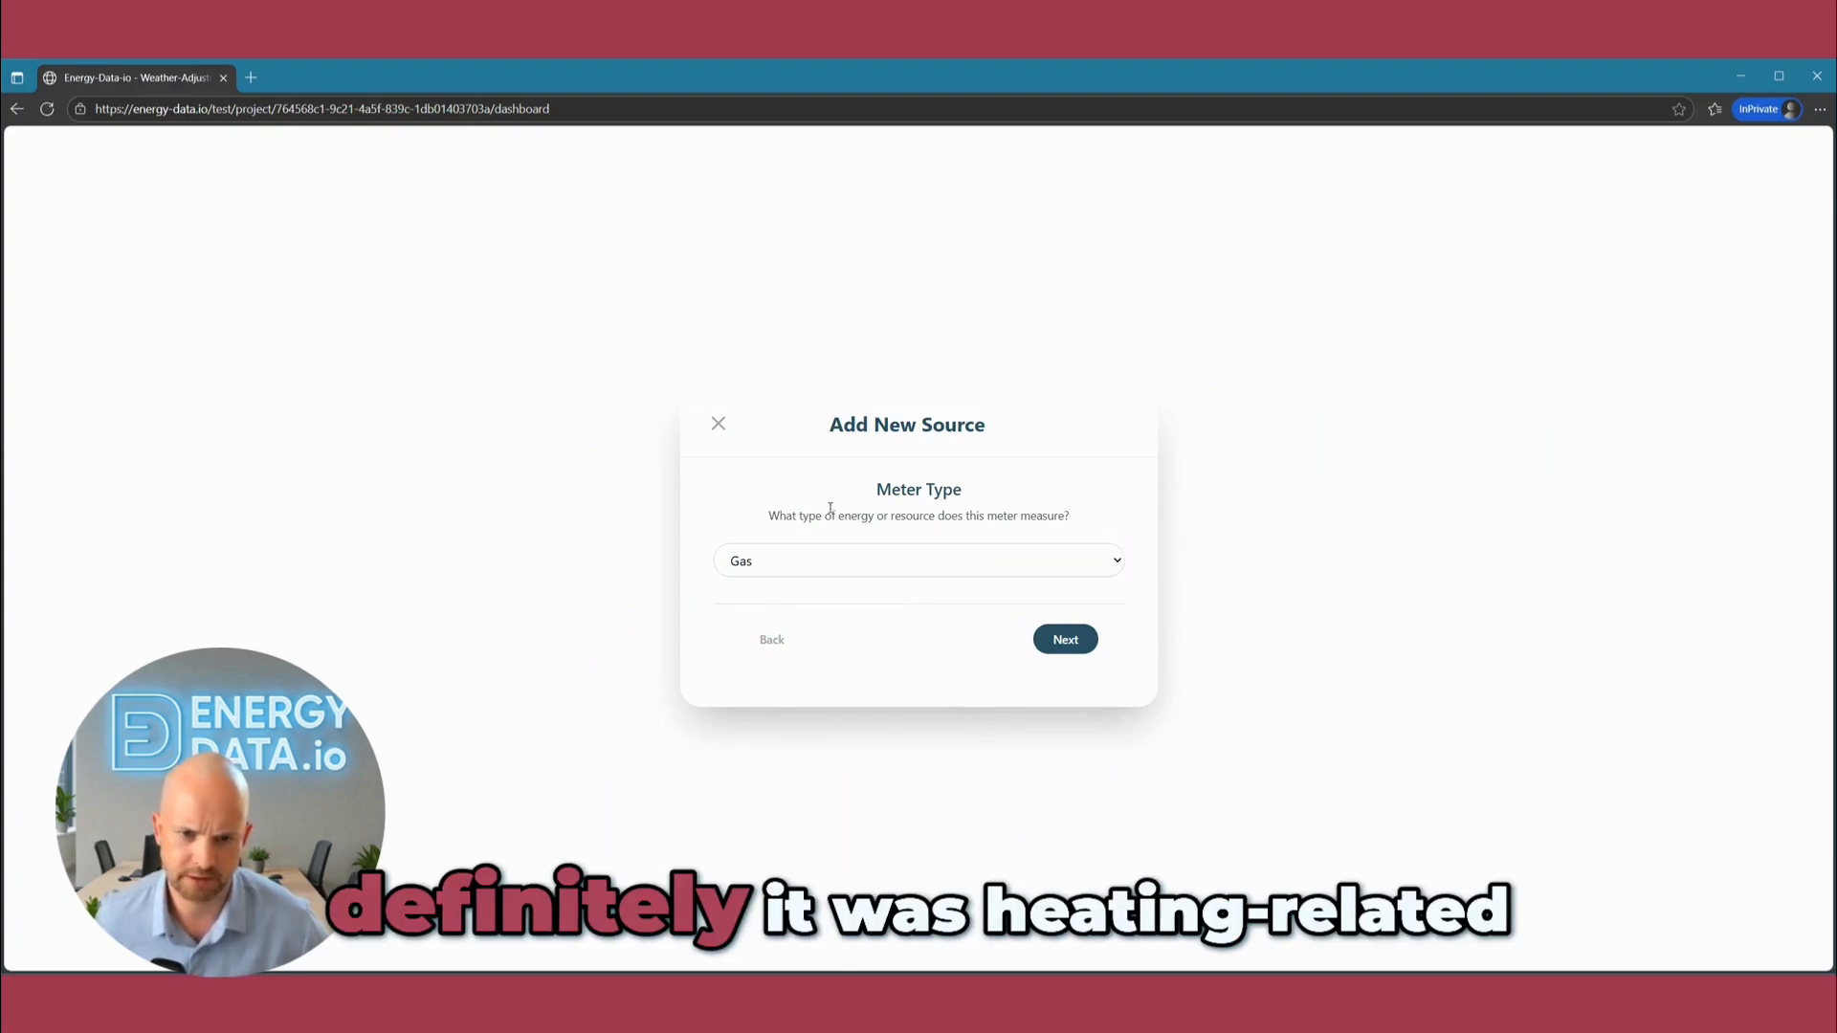
{"action": "left_click", "coordinate": [1065, 640]}
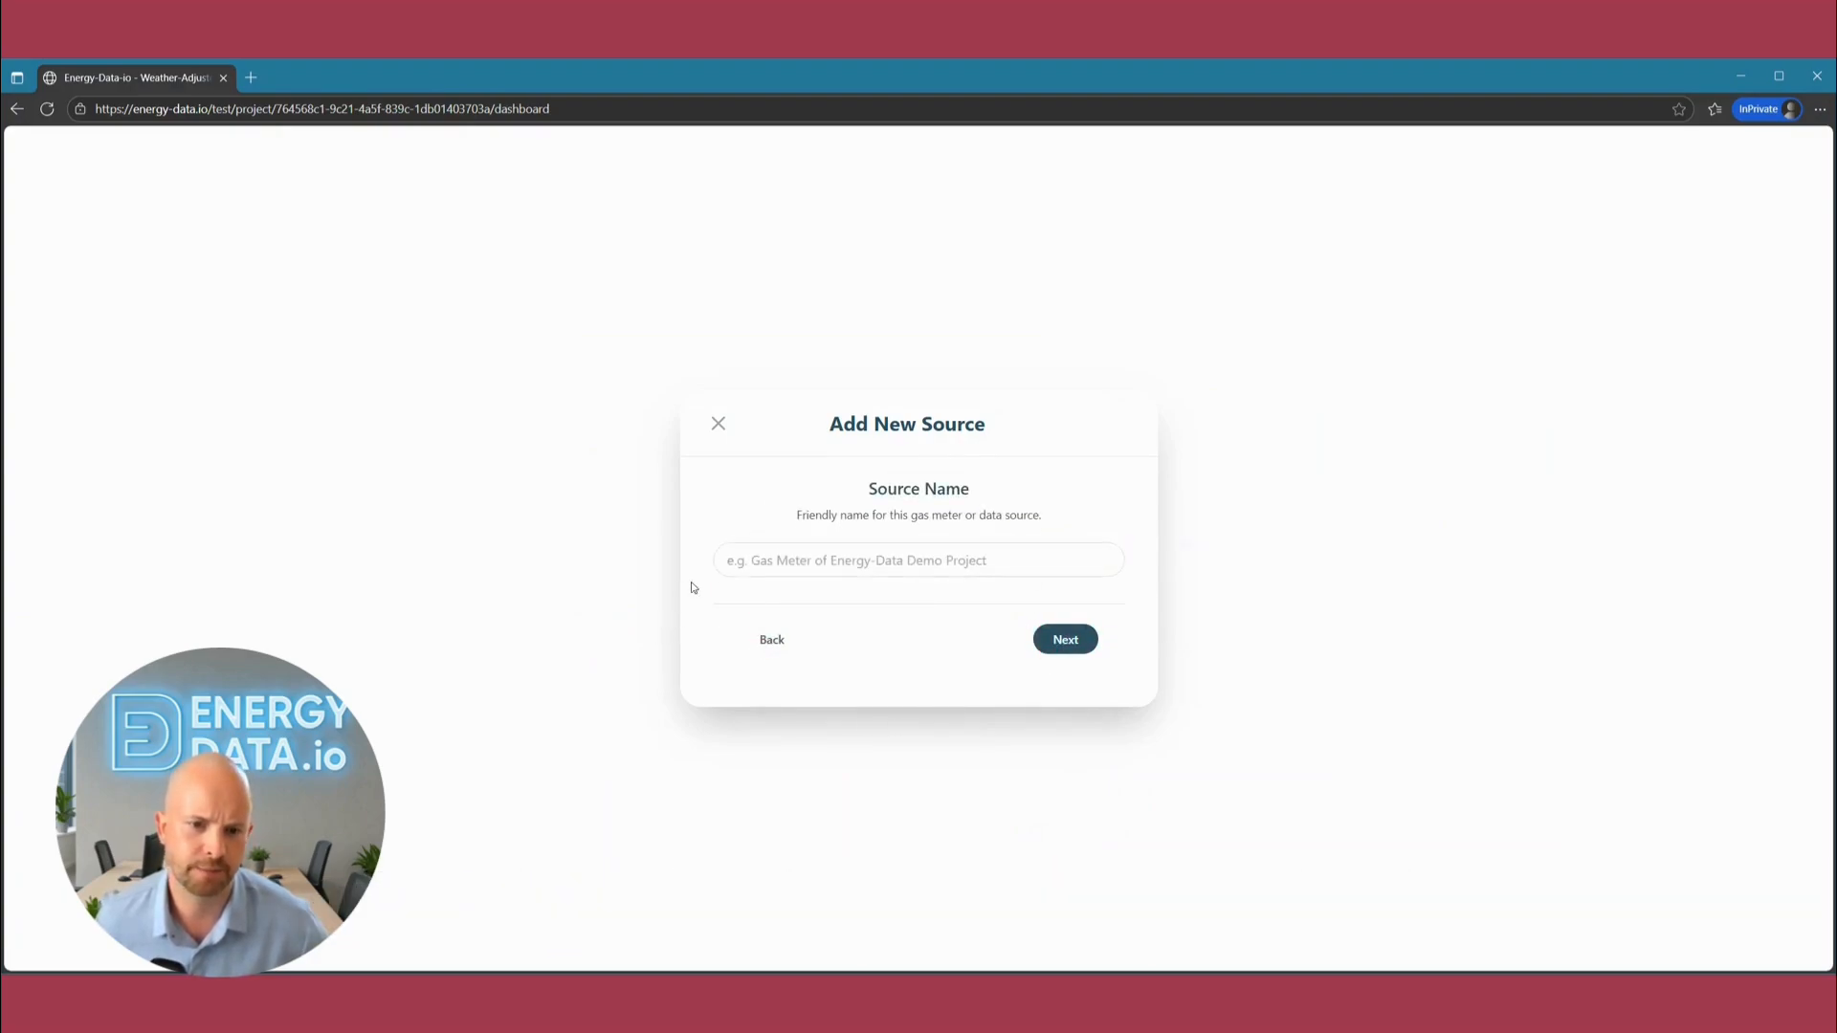
Name the new source "Gas Meter 123" and set its unit to m³ (cubic meters).
{"action": "left_click", "coordinate": [849, 559]}
{"action": "type", "text": "Gas Meter 123"}
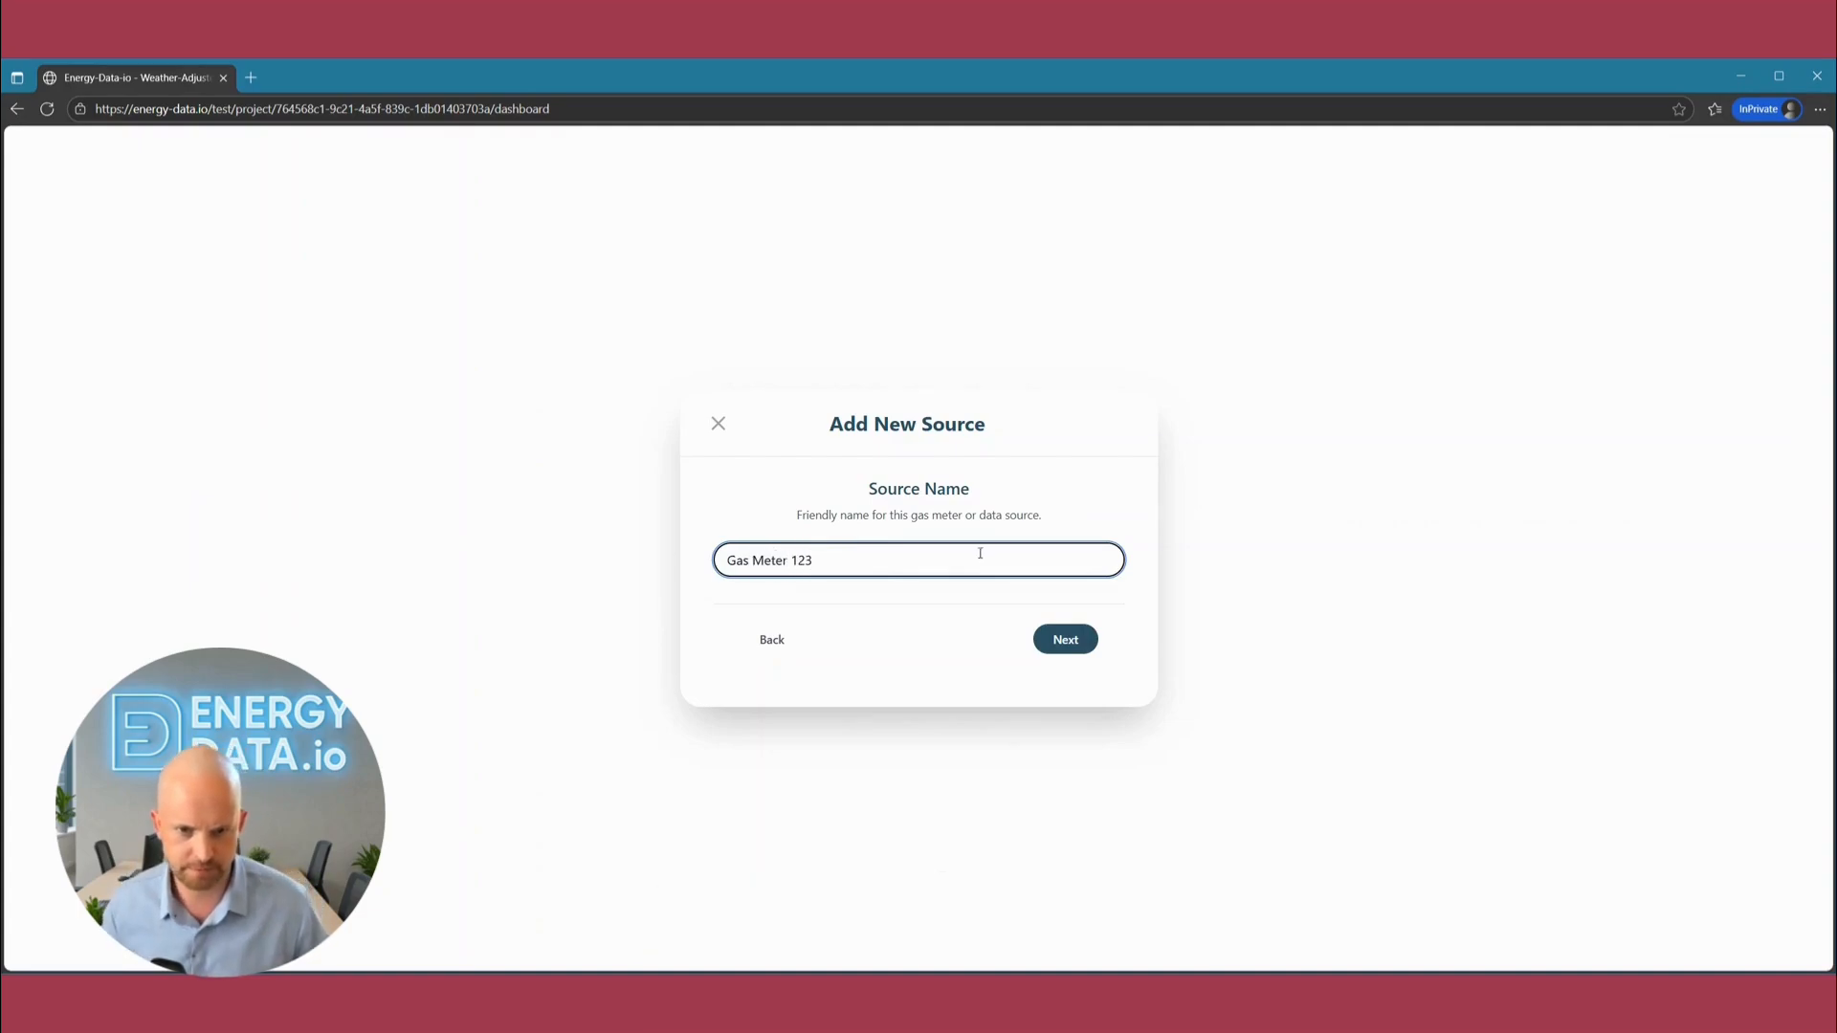
{"action": "left_click", "coordinate": [1049, 651]}
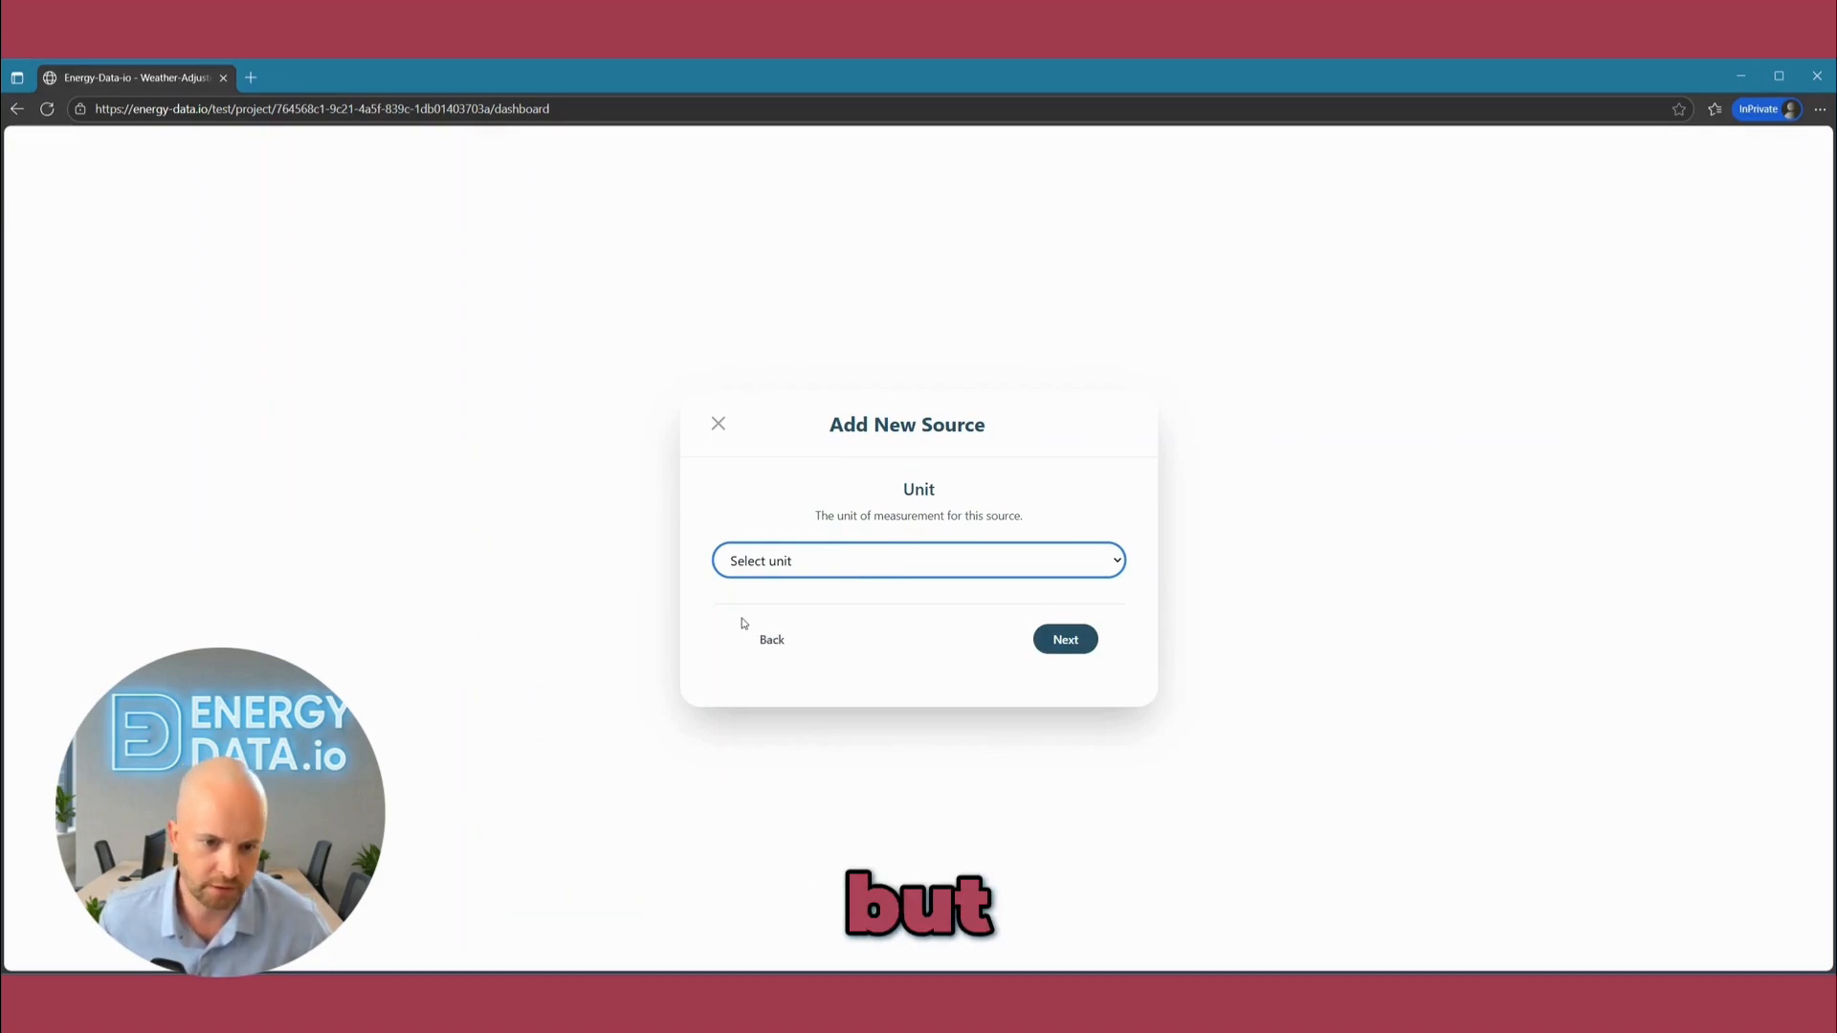
{"action": "left_click", "coordinate": [748, 627]}
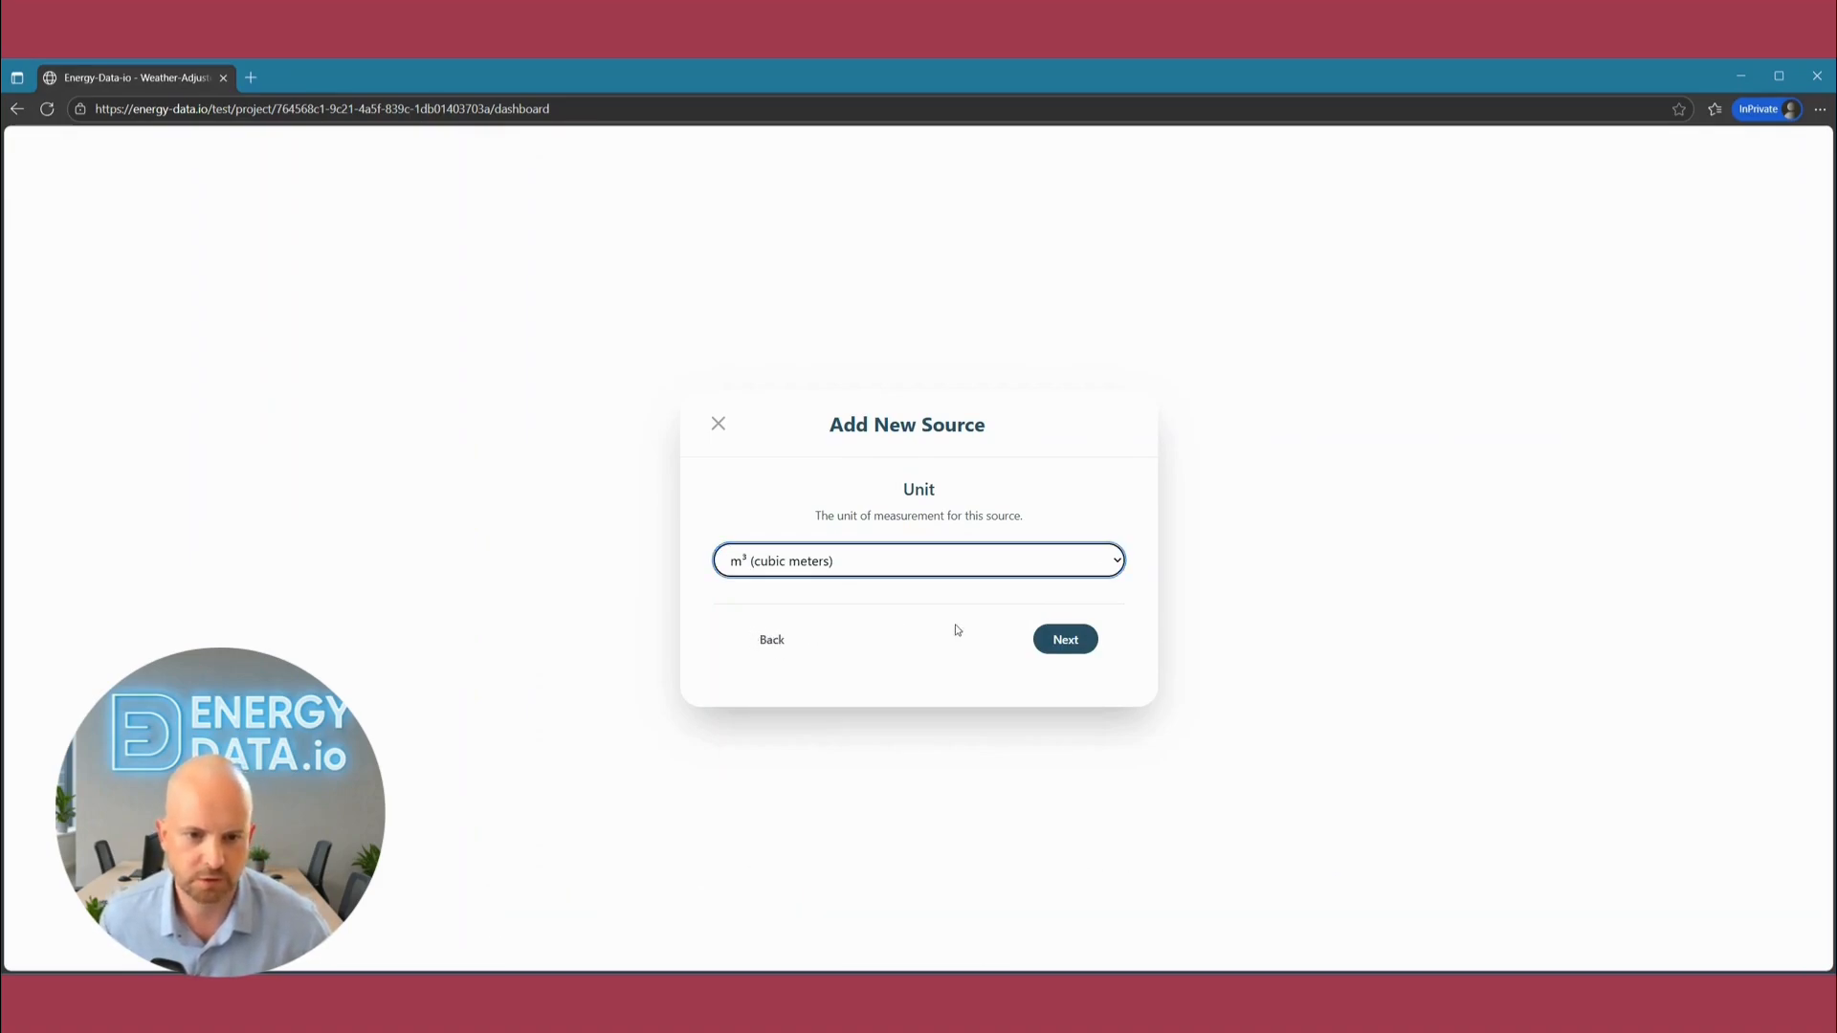
{"action": "left_click", "coordinate": [913, 618]}
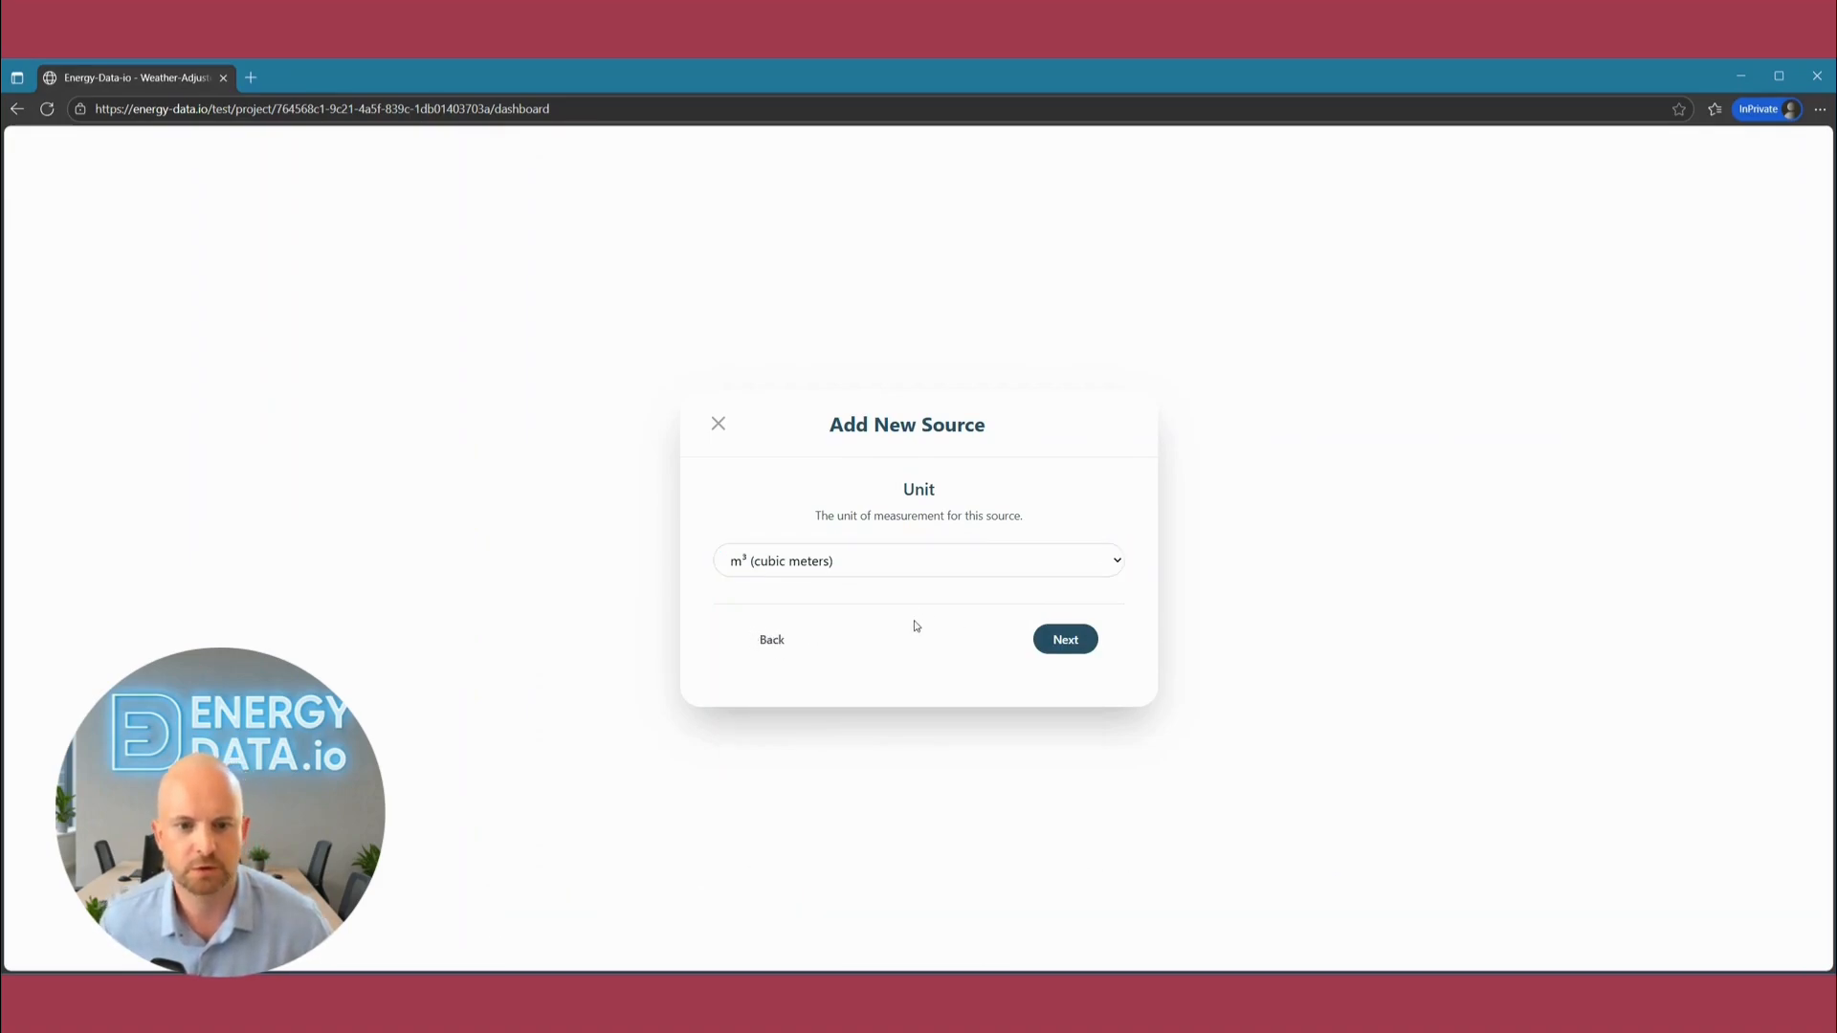
{"action": "left_click", "coordinate": [1088, 637]}
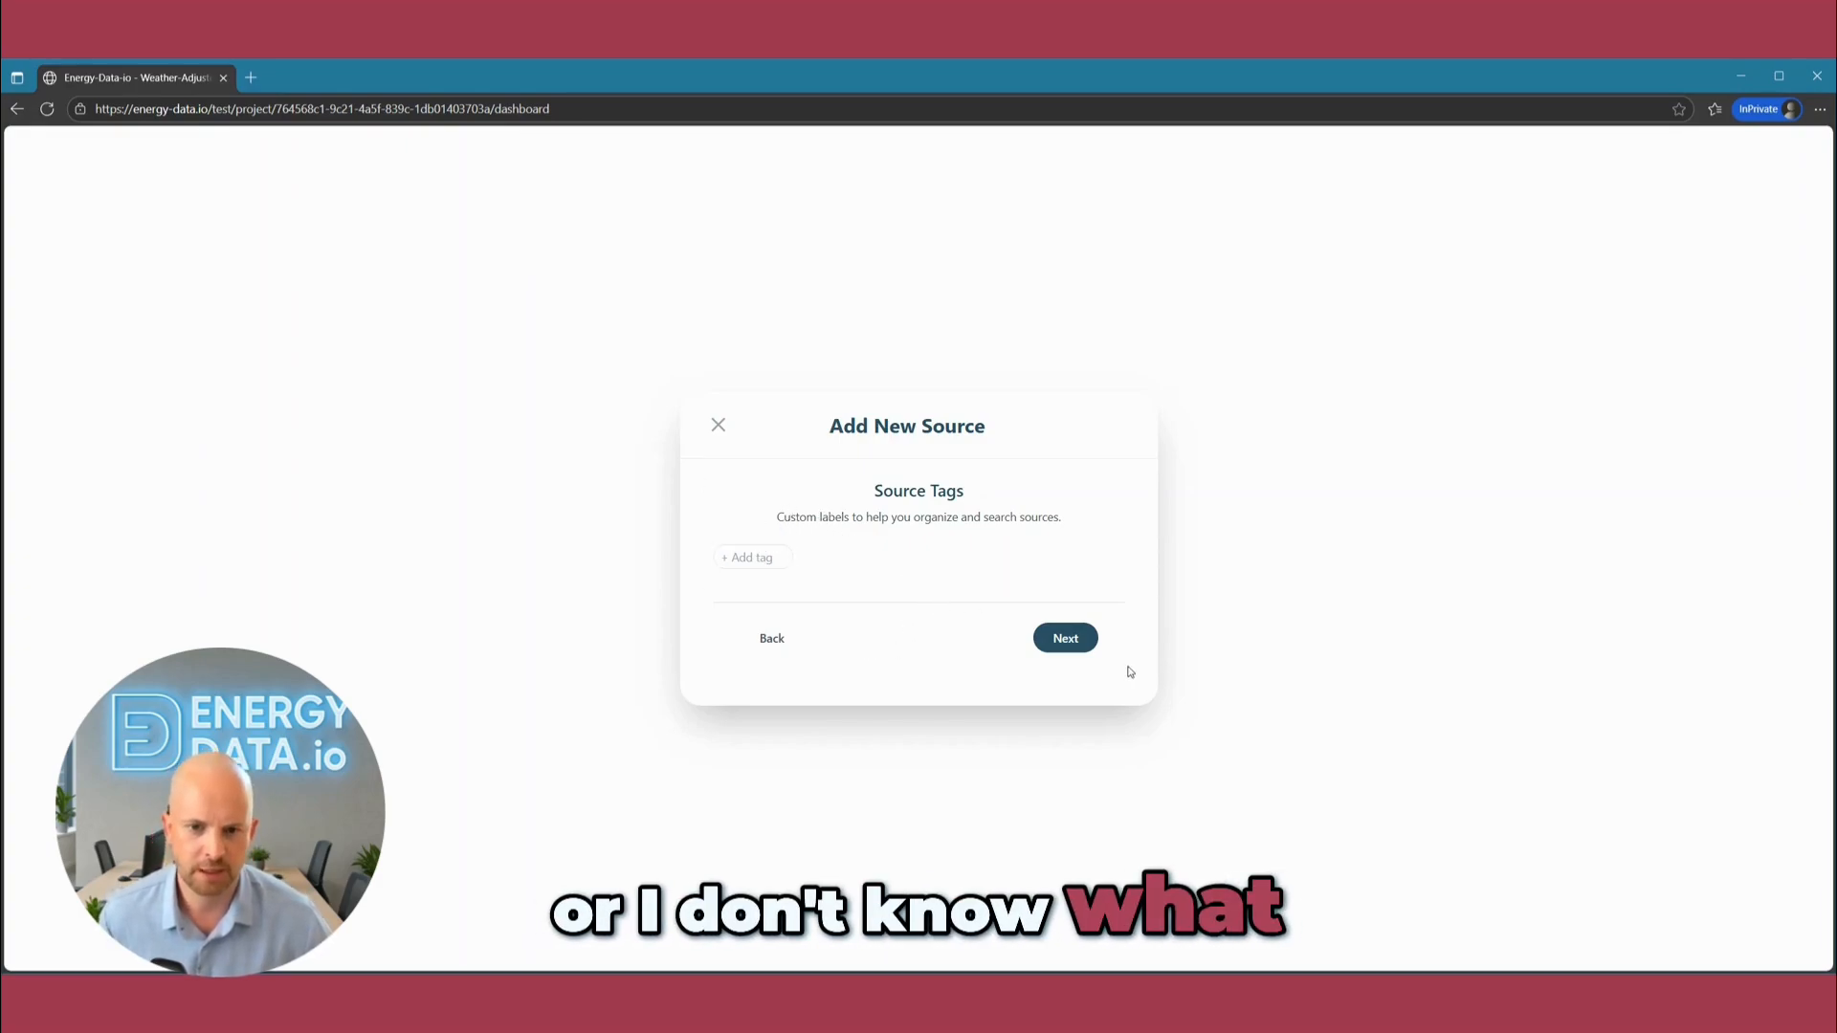
Skip the source tags, answer No to existing energy-saving installations and advanced weather-normalization settings, and create the source.
{"action": "left_click", "coordinate": [1065, 638]}
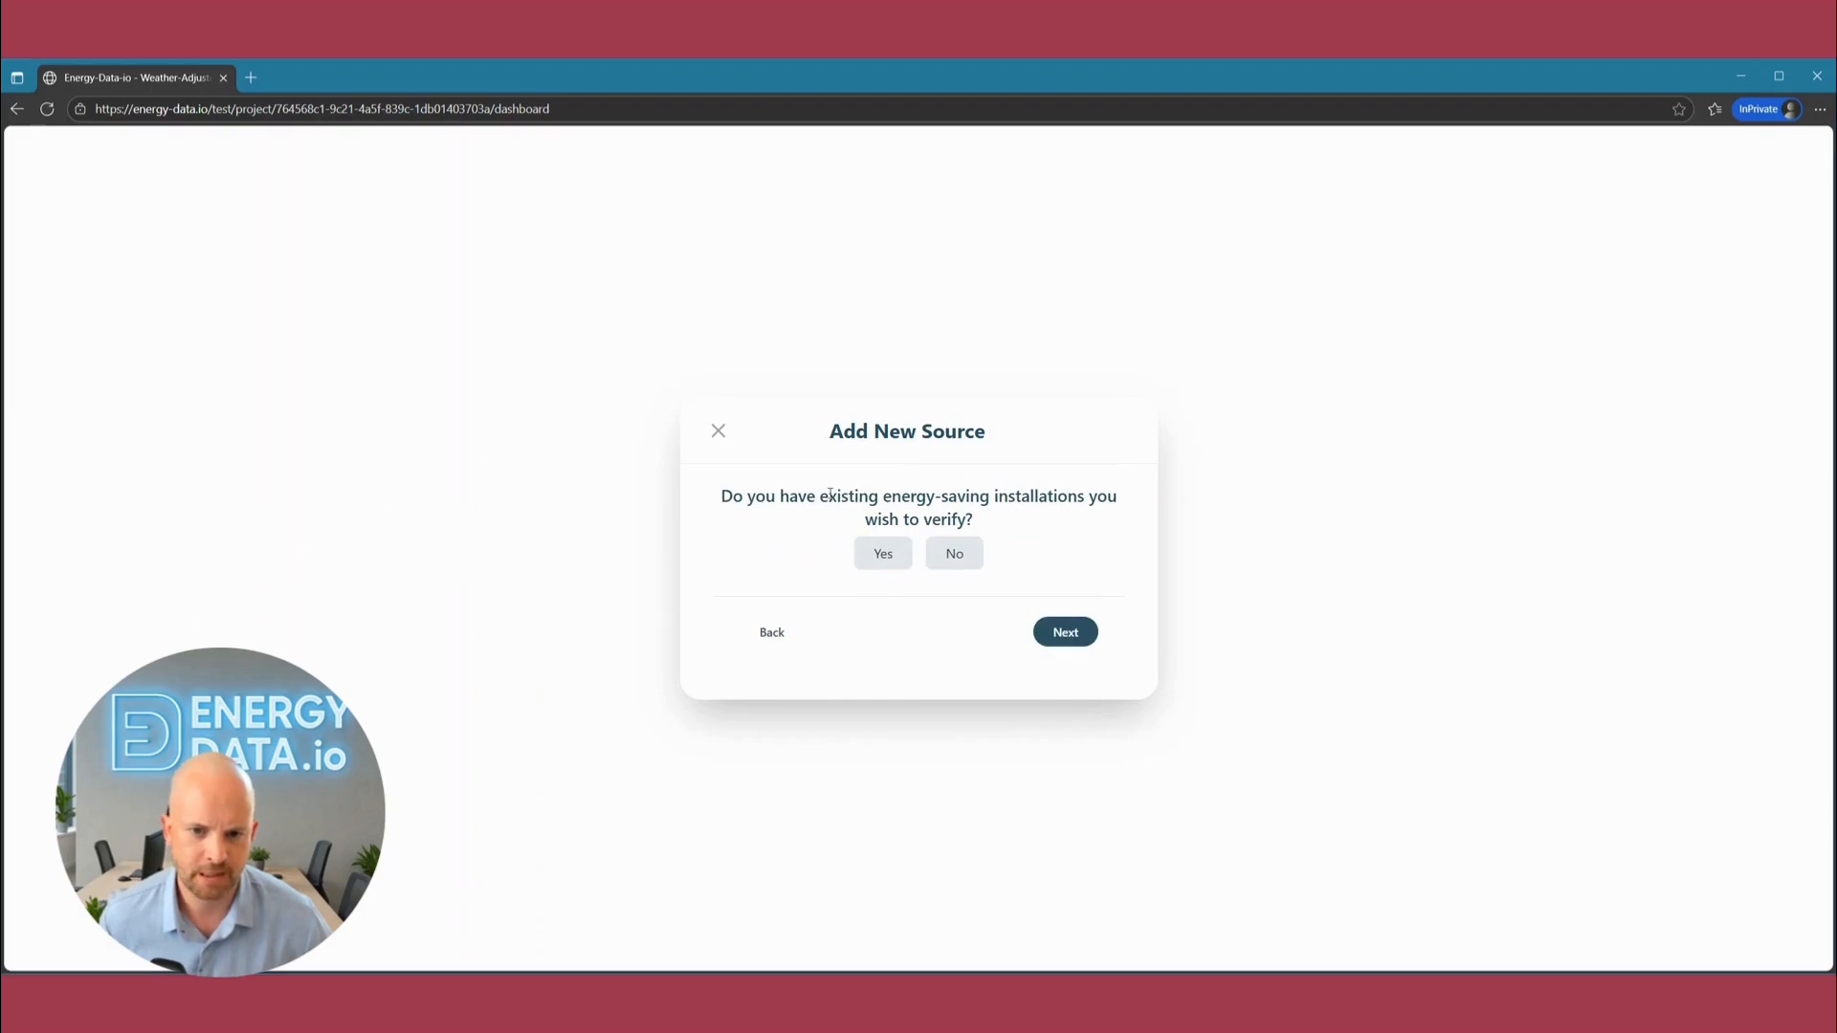
{"action": "left_click", "coordinate": [970, 558]}
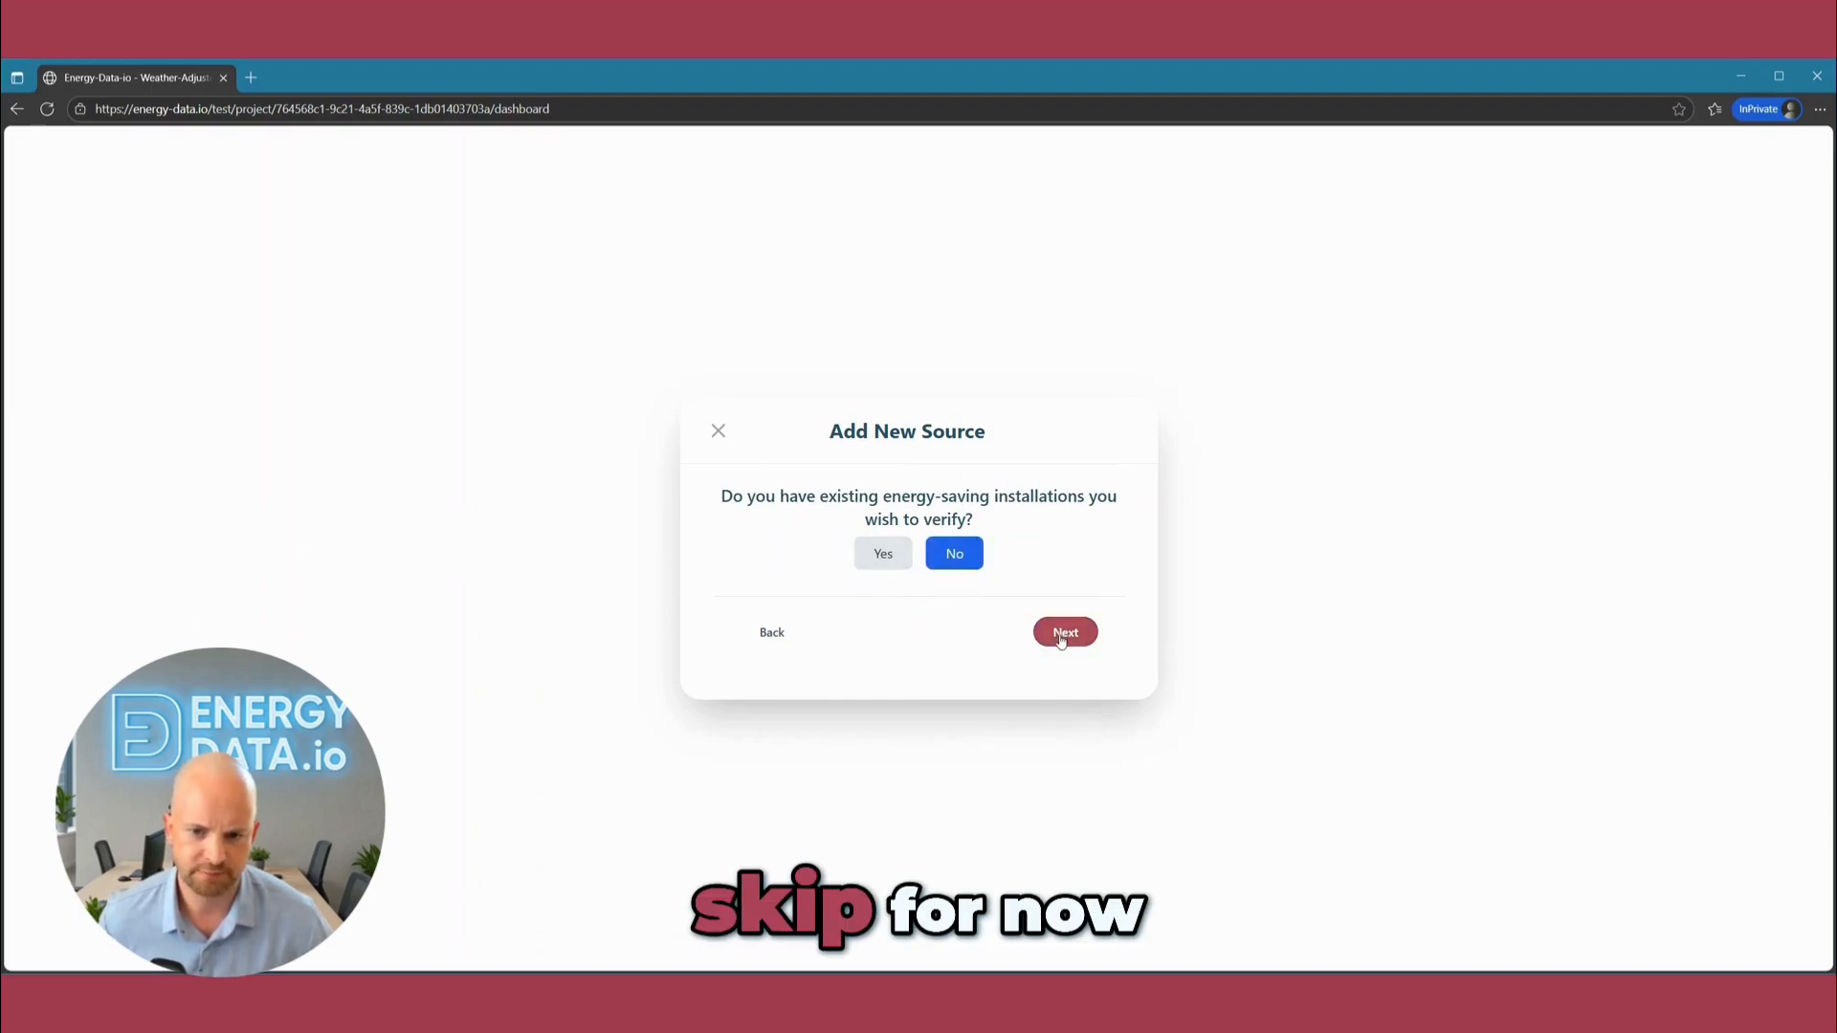
{"action": "left_click", "coordinate": [1062, 639]}
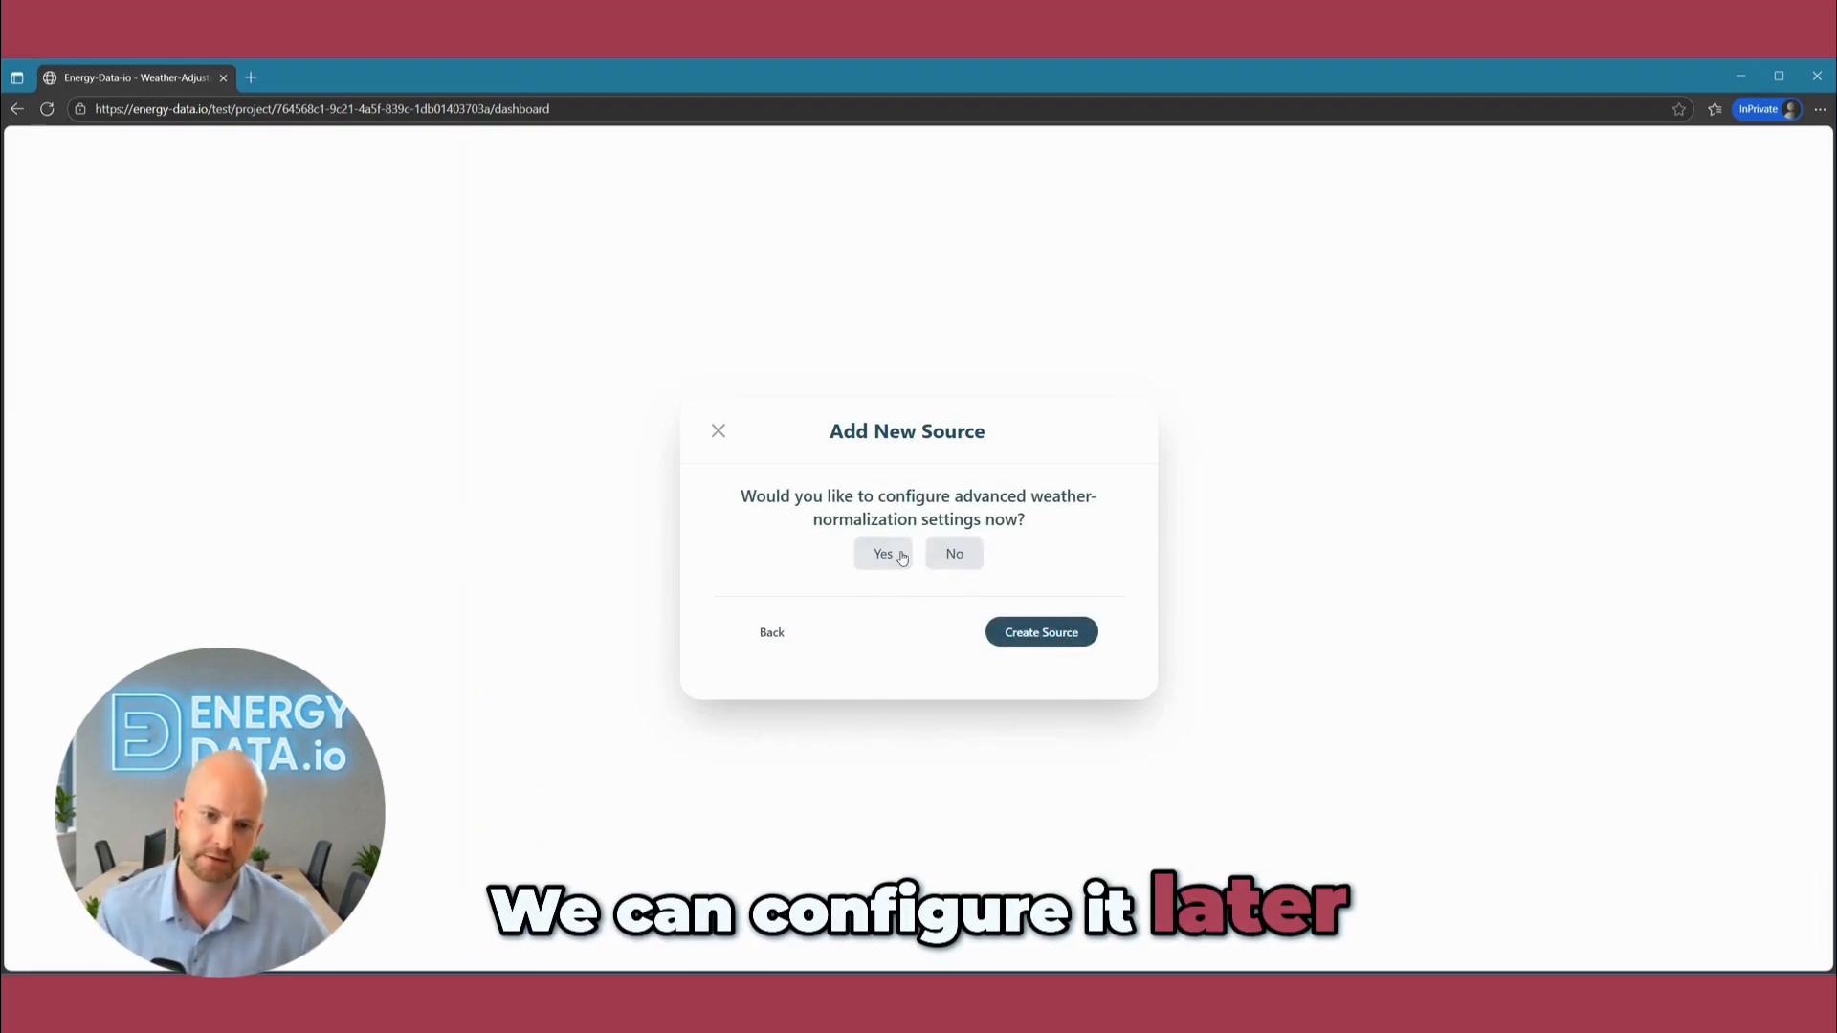
{"action": "left_click", "coordinate": [956, 557]}
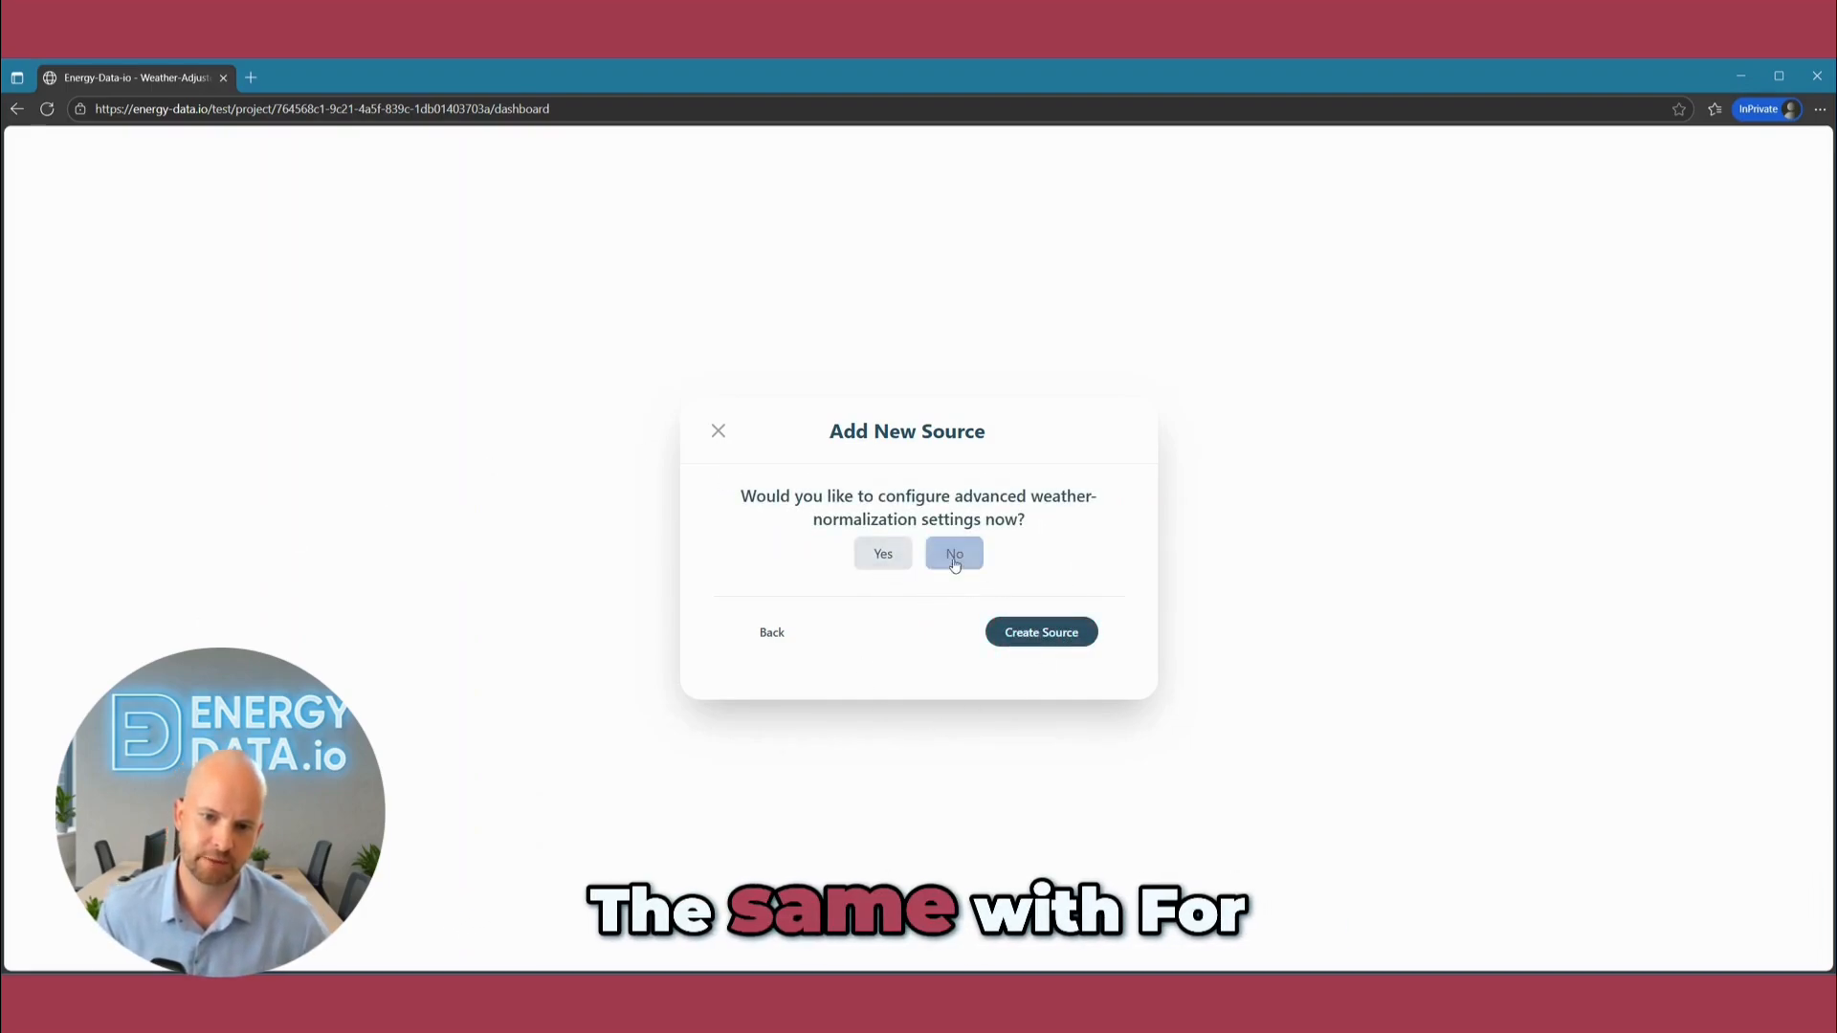
{"action": "left_click", "coordinate": [1018, 630]}
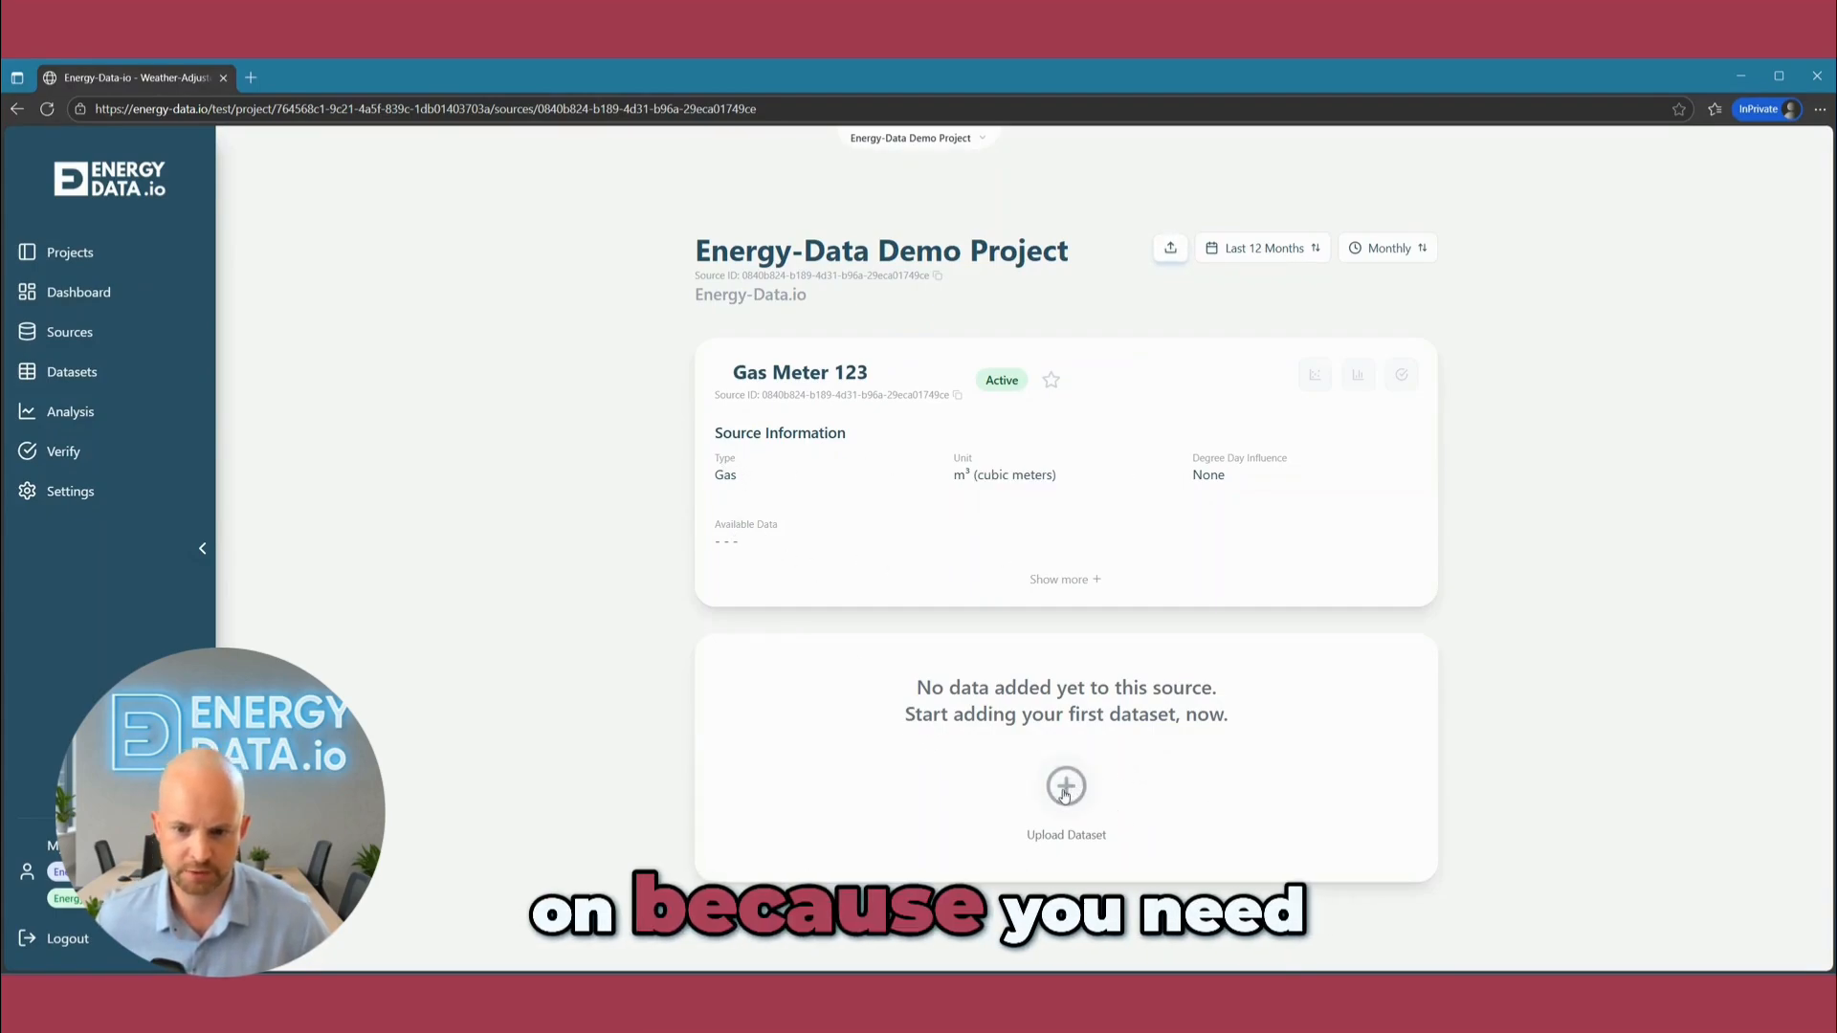
Upload the file 2023-2024_New-York_daily.csv as the gas meter's dataset and submit it.
{"action": "left_click", "coordinate": [1066, 793]}
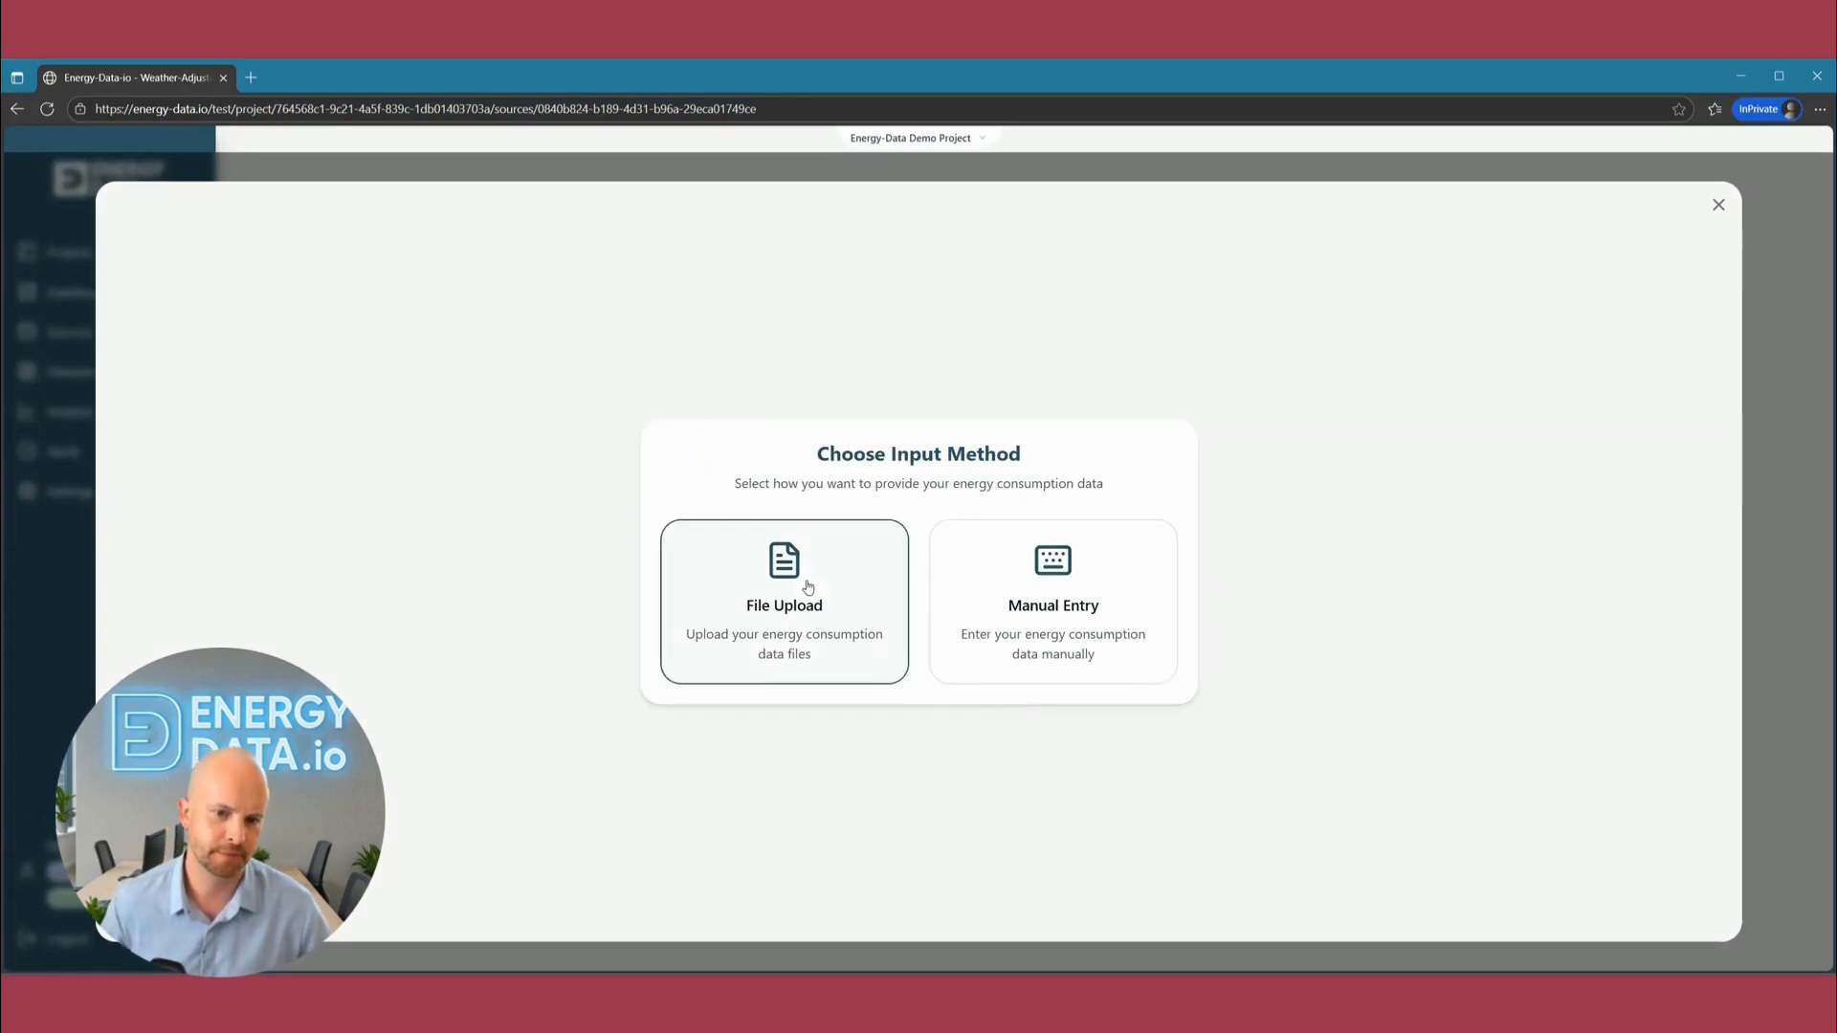
{"action": "left_click", "coordinate": [861, 593]}
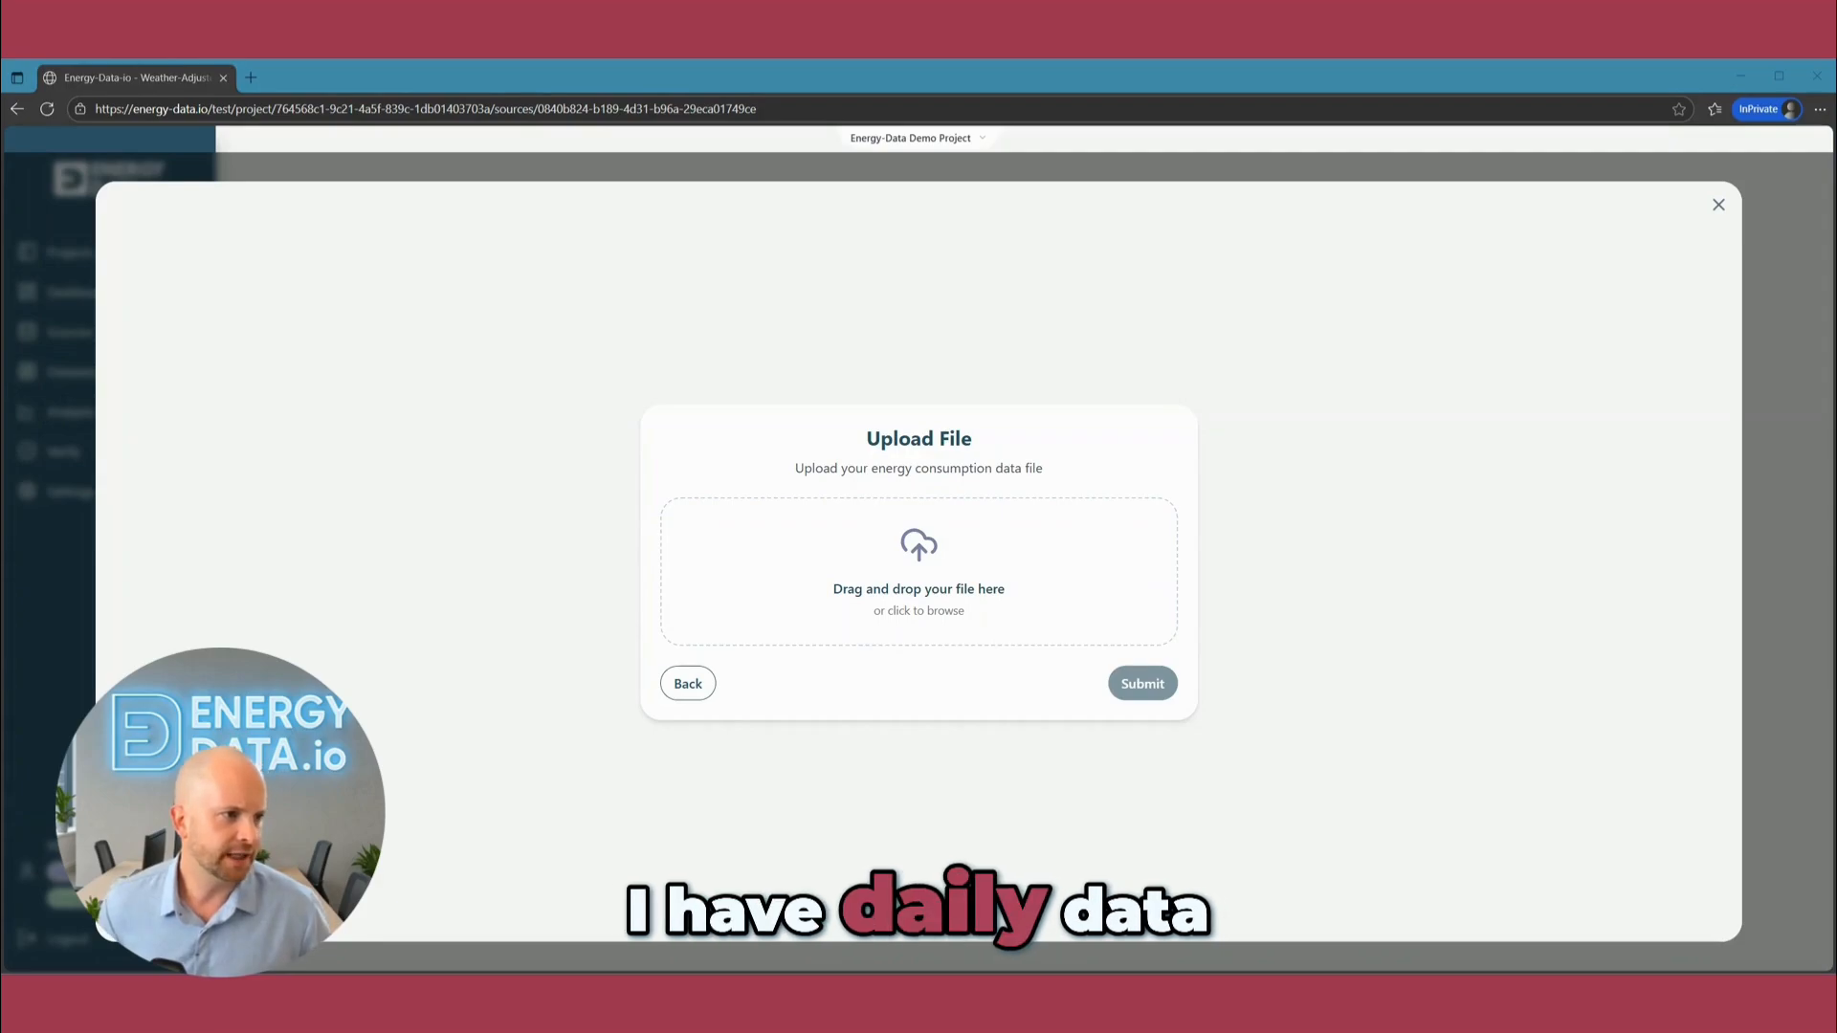
{"action": "left_click_drag", "start_coordinate": [970, 557], "coordinate": [933, 591]}
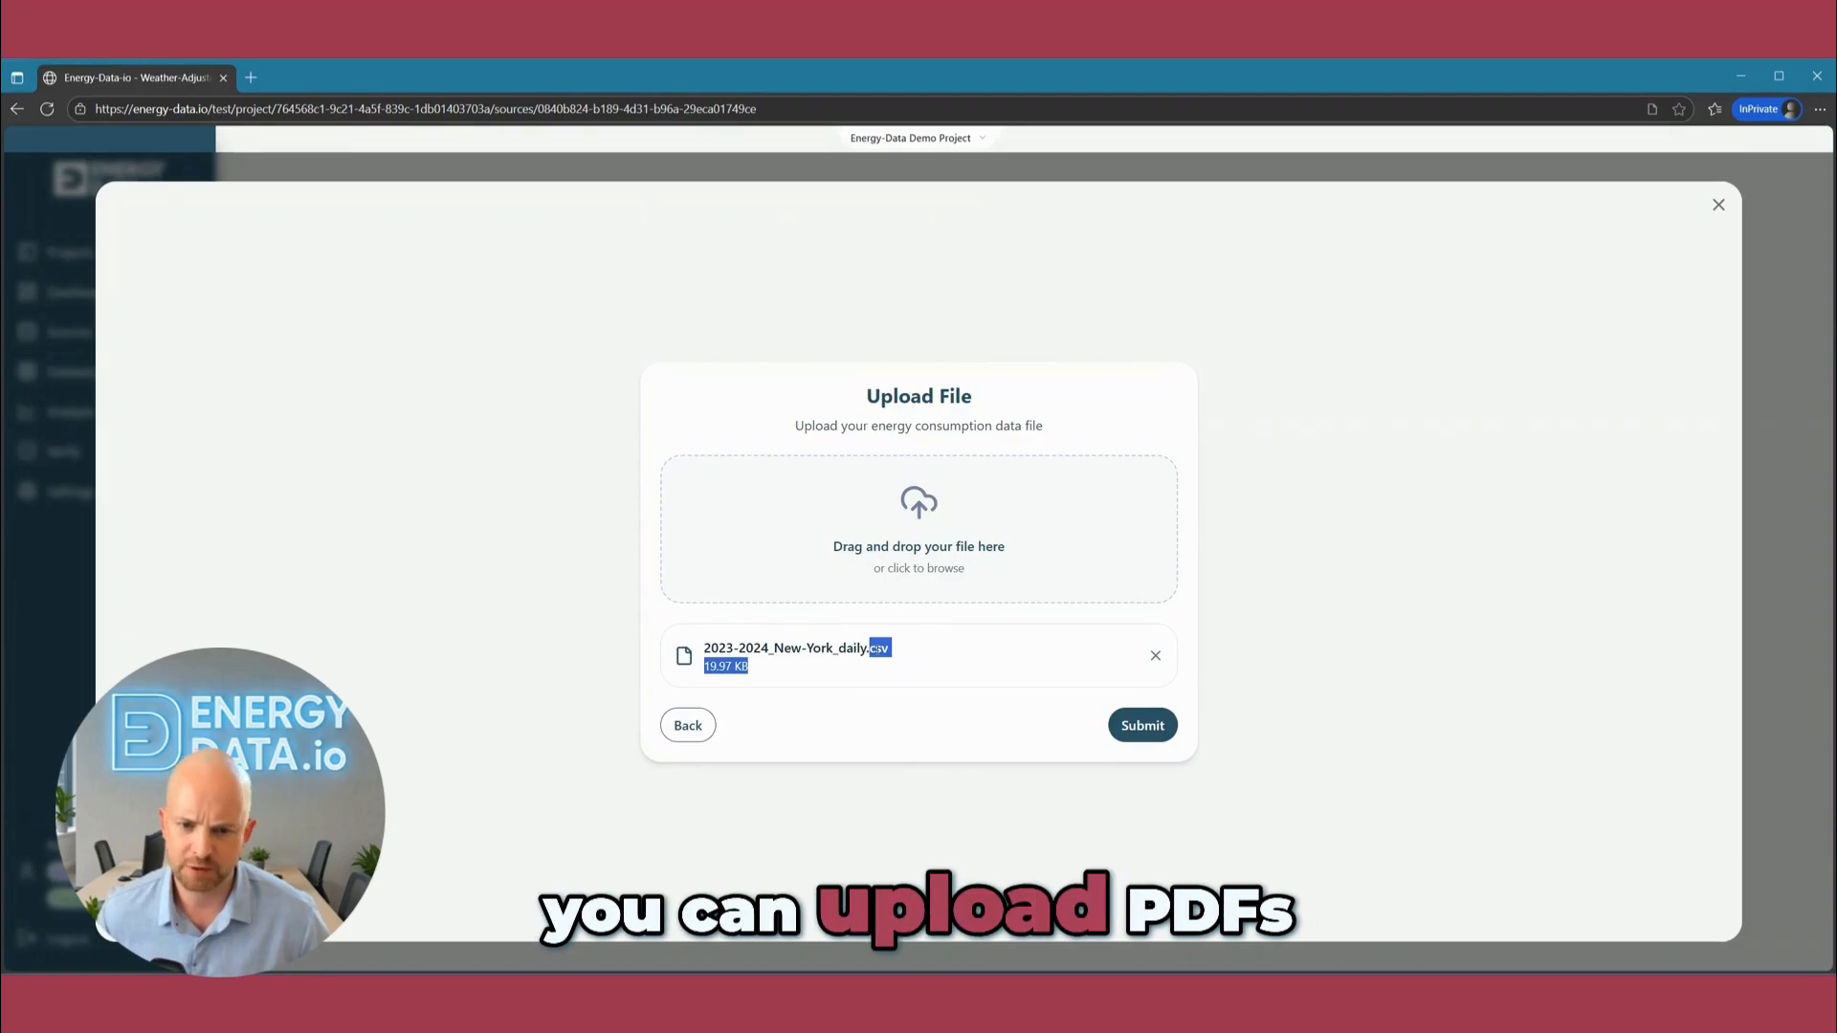
{"action": "left_click", "coordinate": [870, 672]}
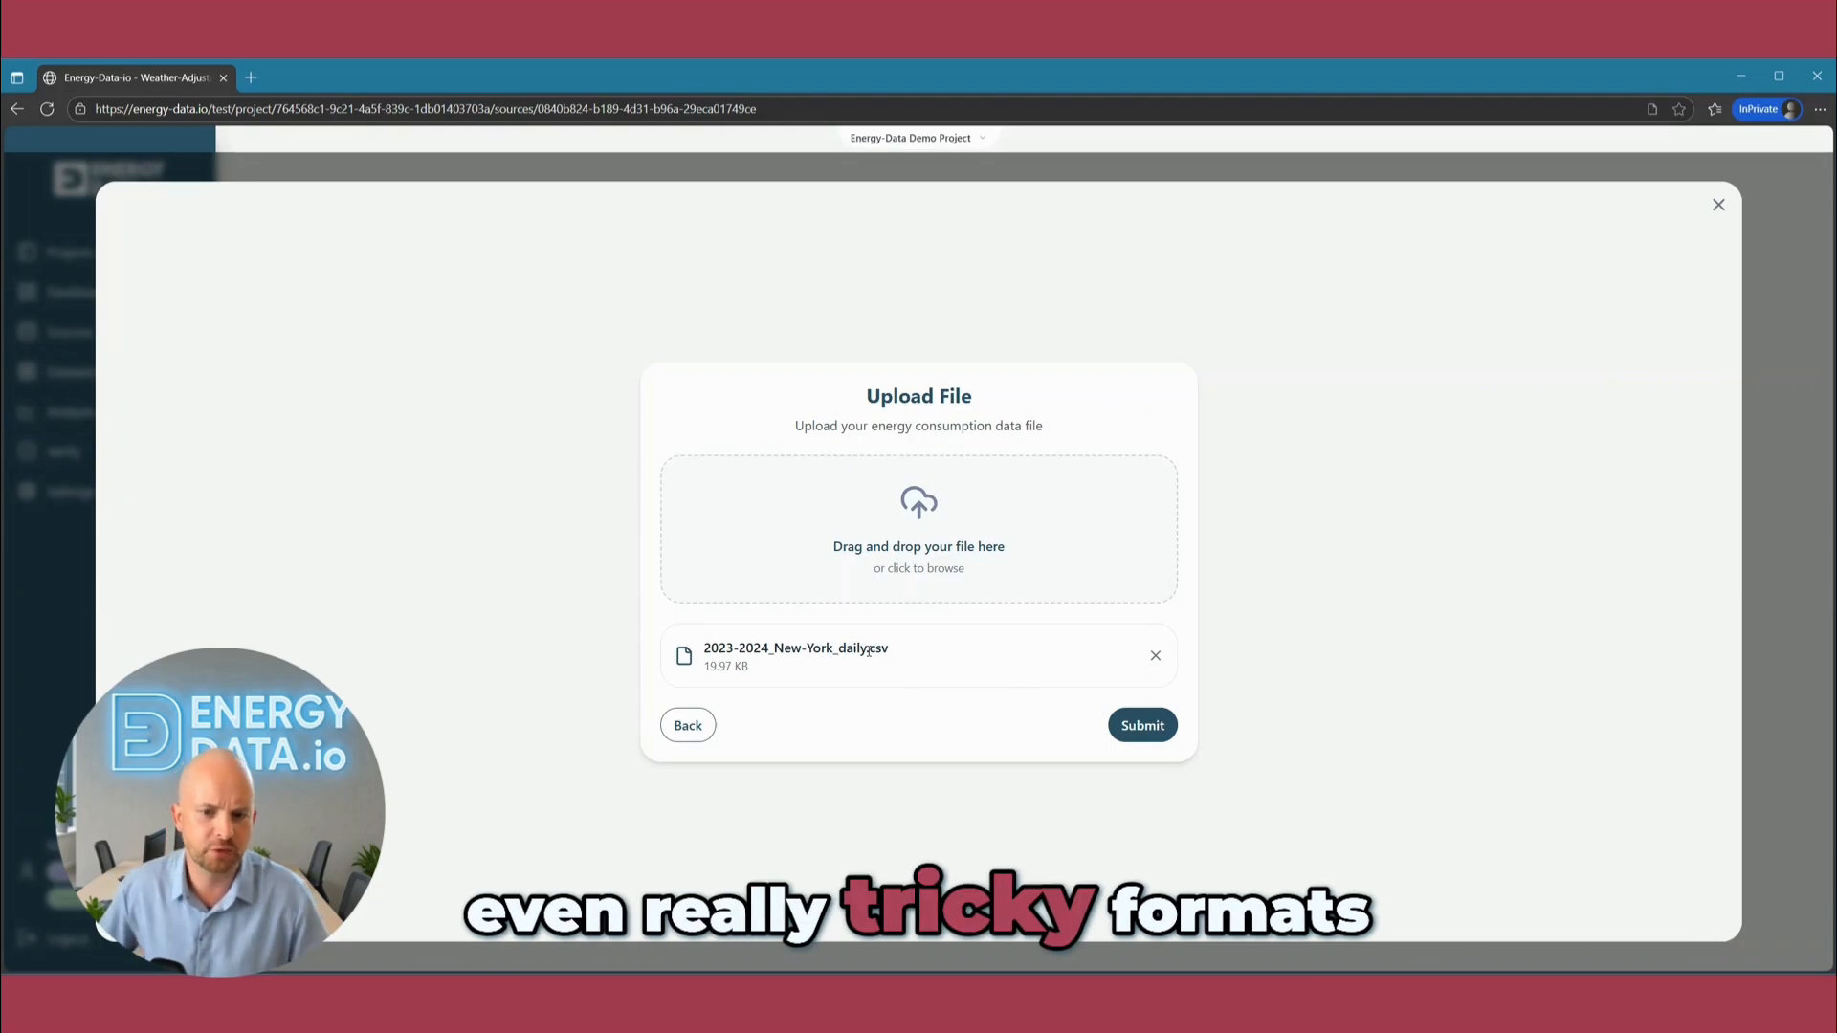
{"action": "left_click", "coordinate": [1146, 729]}
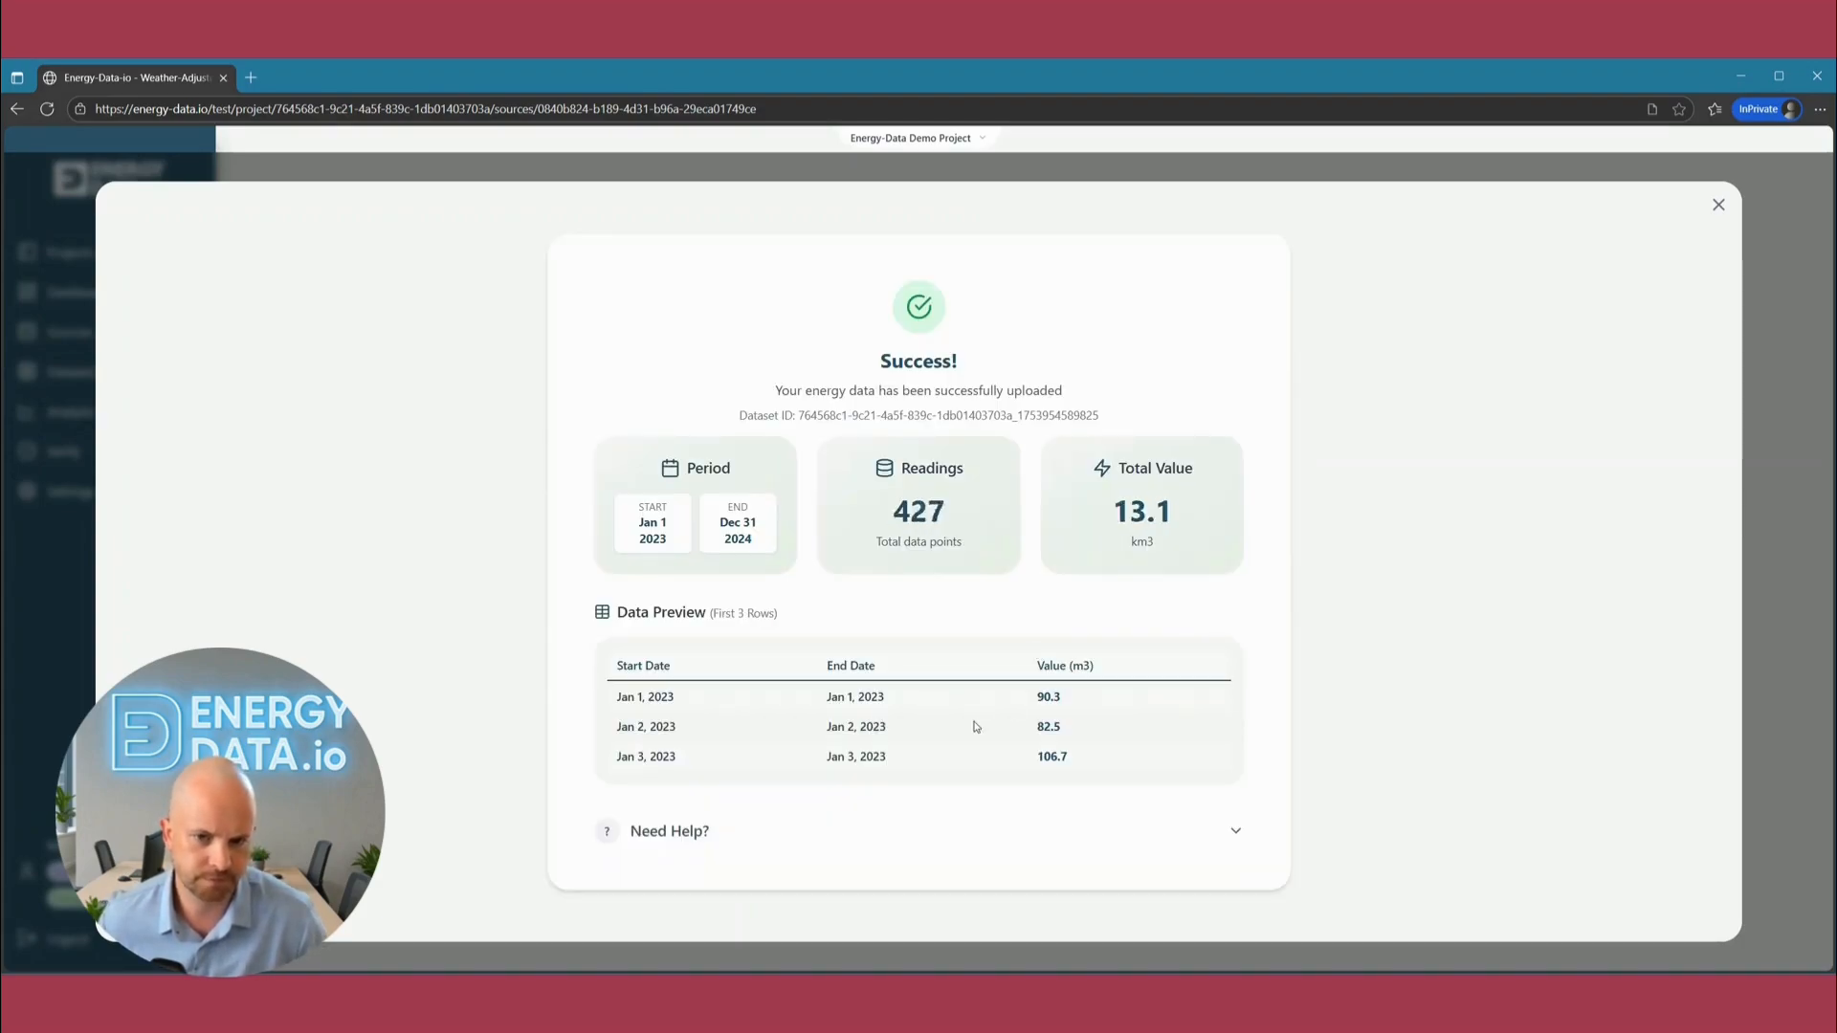
Check the number of readings and the total value in the upload summary, and close it.
{"action": "double_click", "coordinate": [919, 511]}
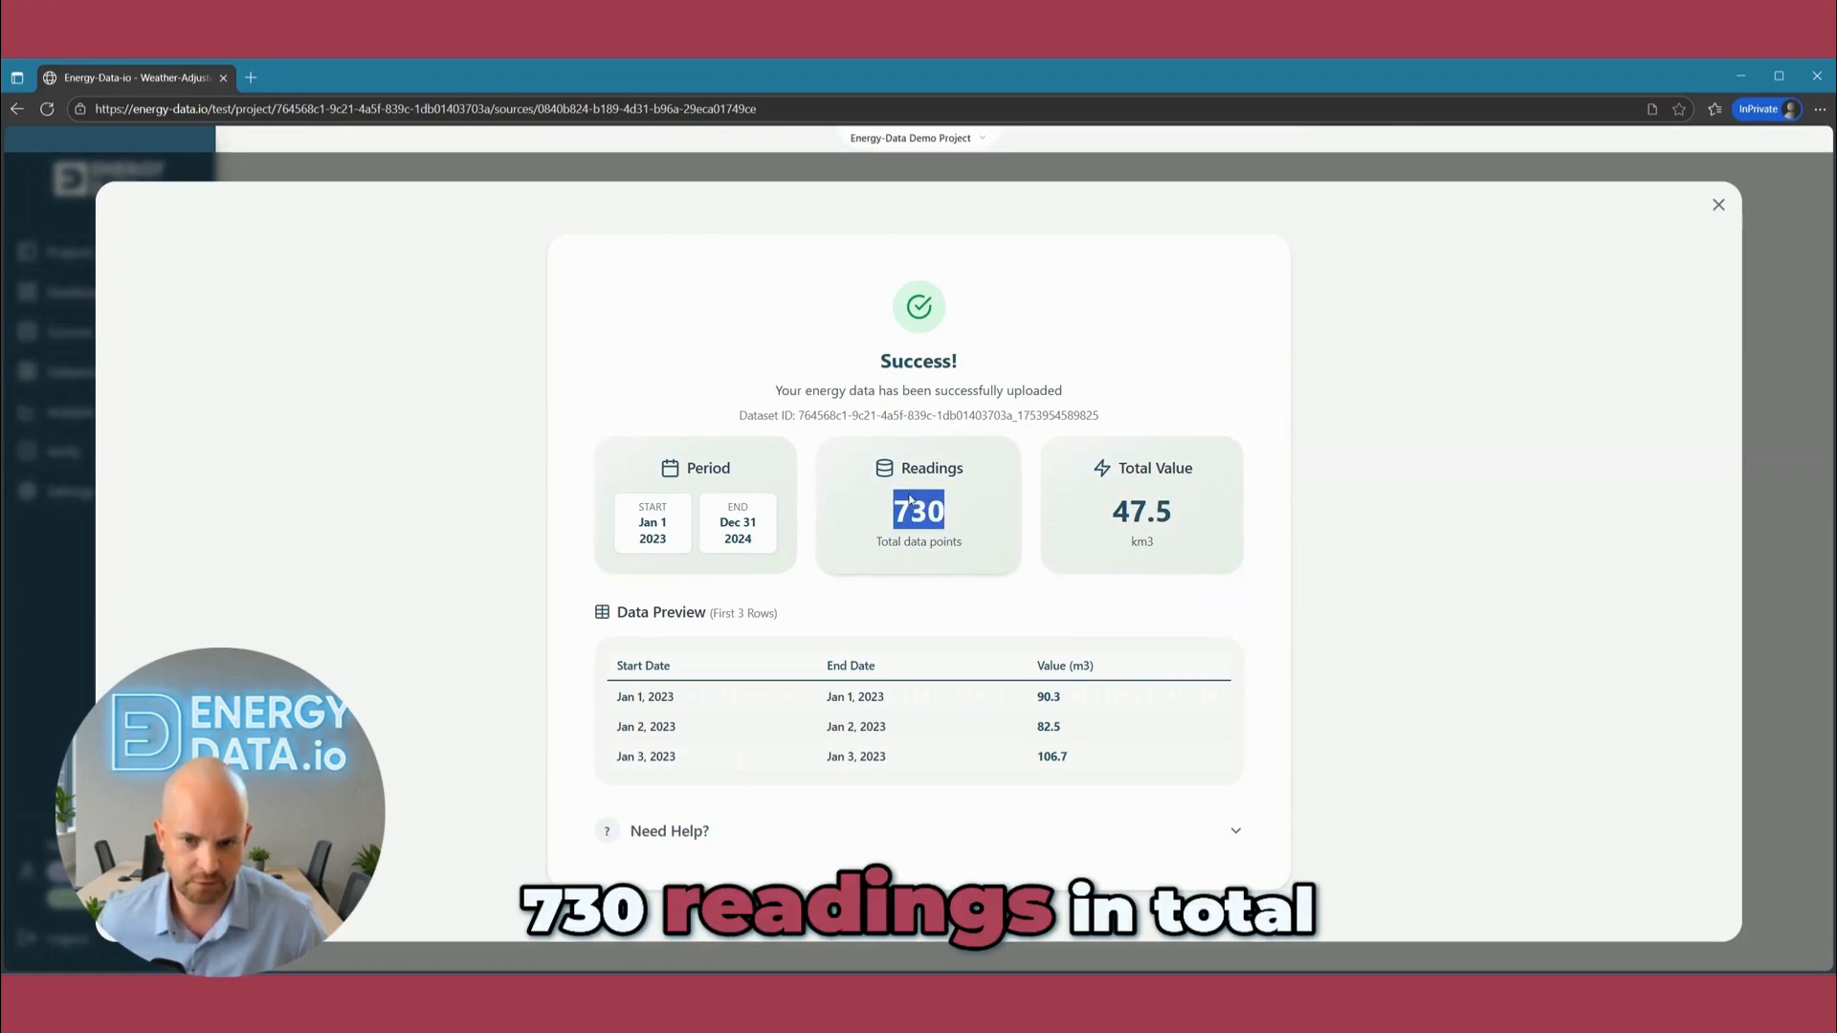
{"action": "double_click", "coordinate": [1145, 517]}
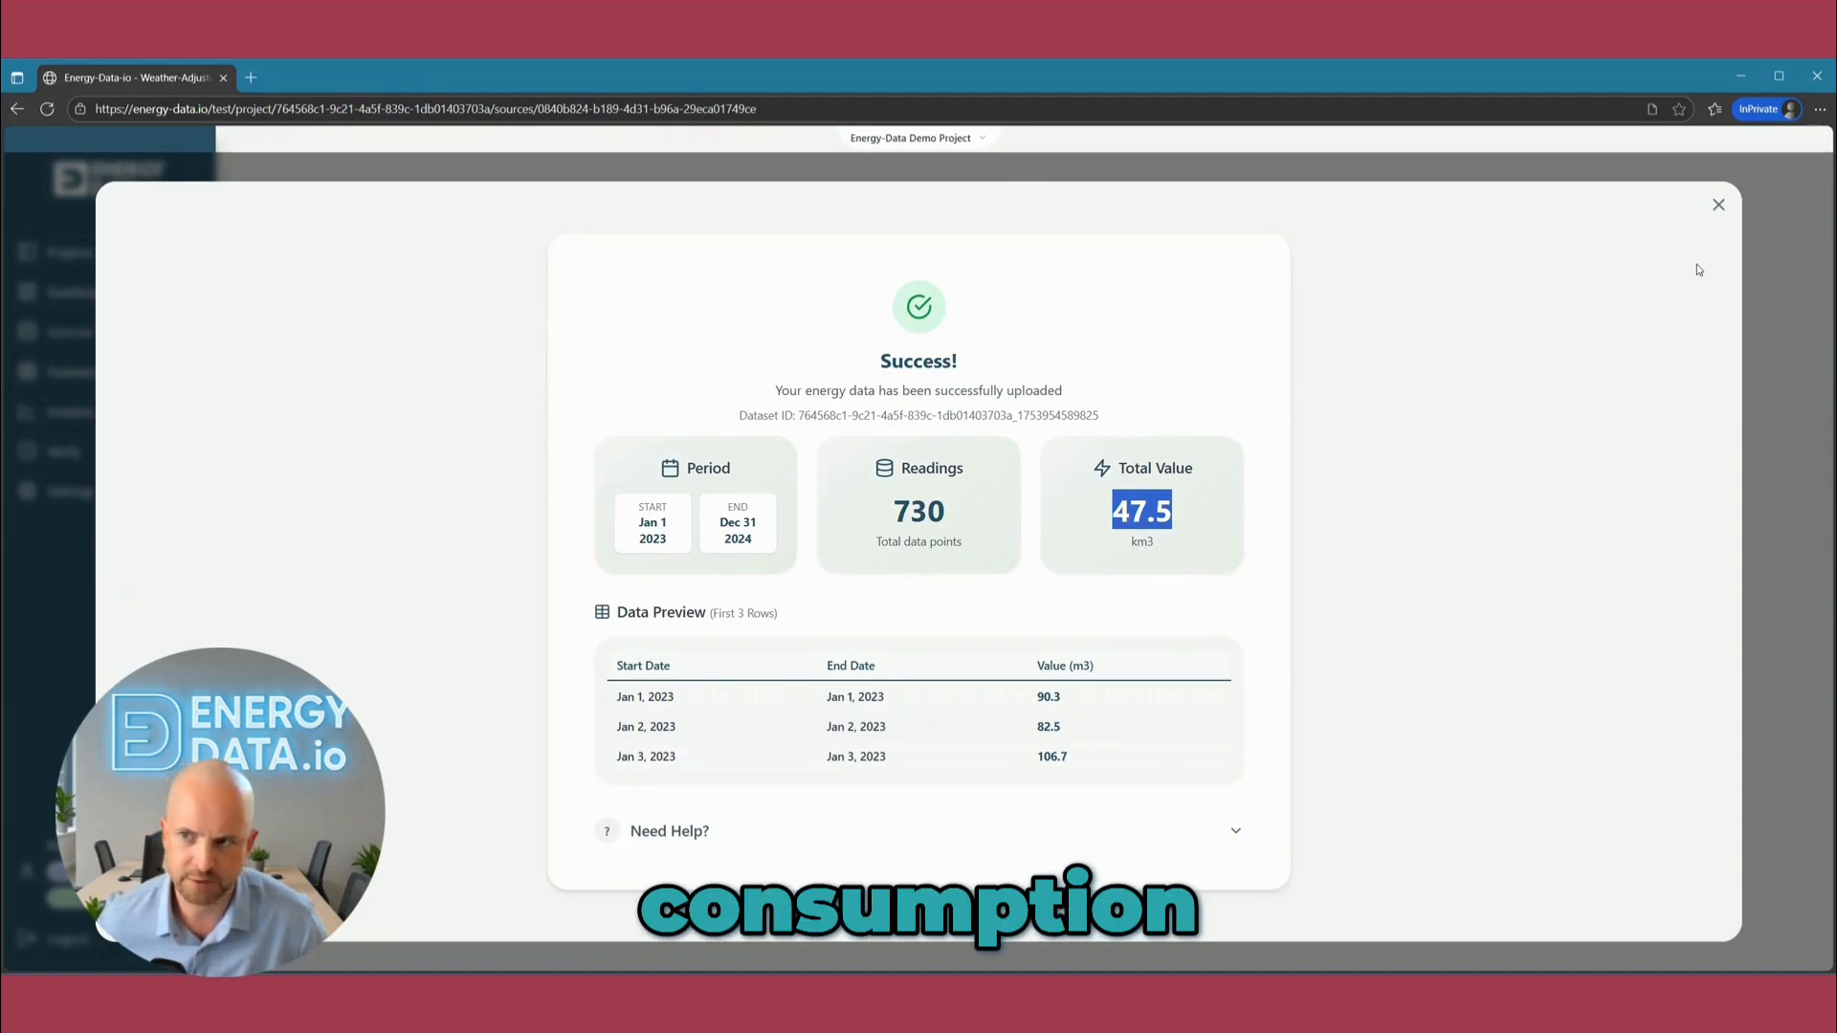
{"action": "left_click", "coordinate": [1719, 205]}
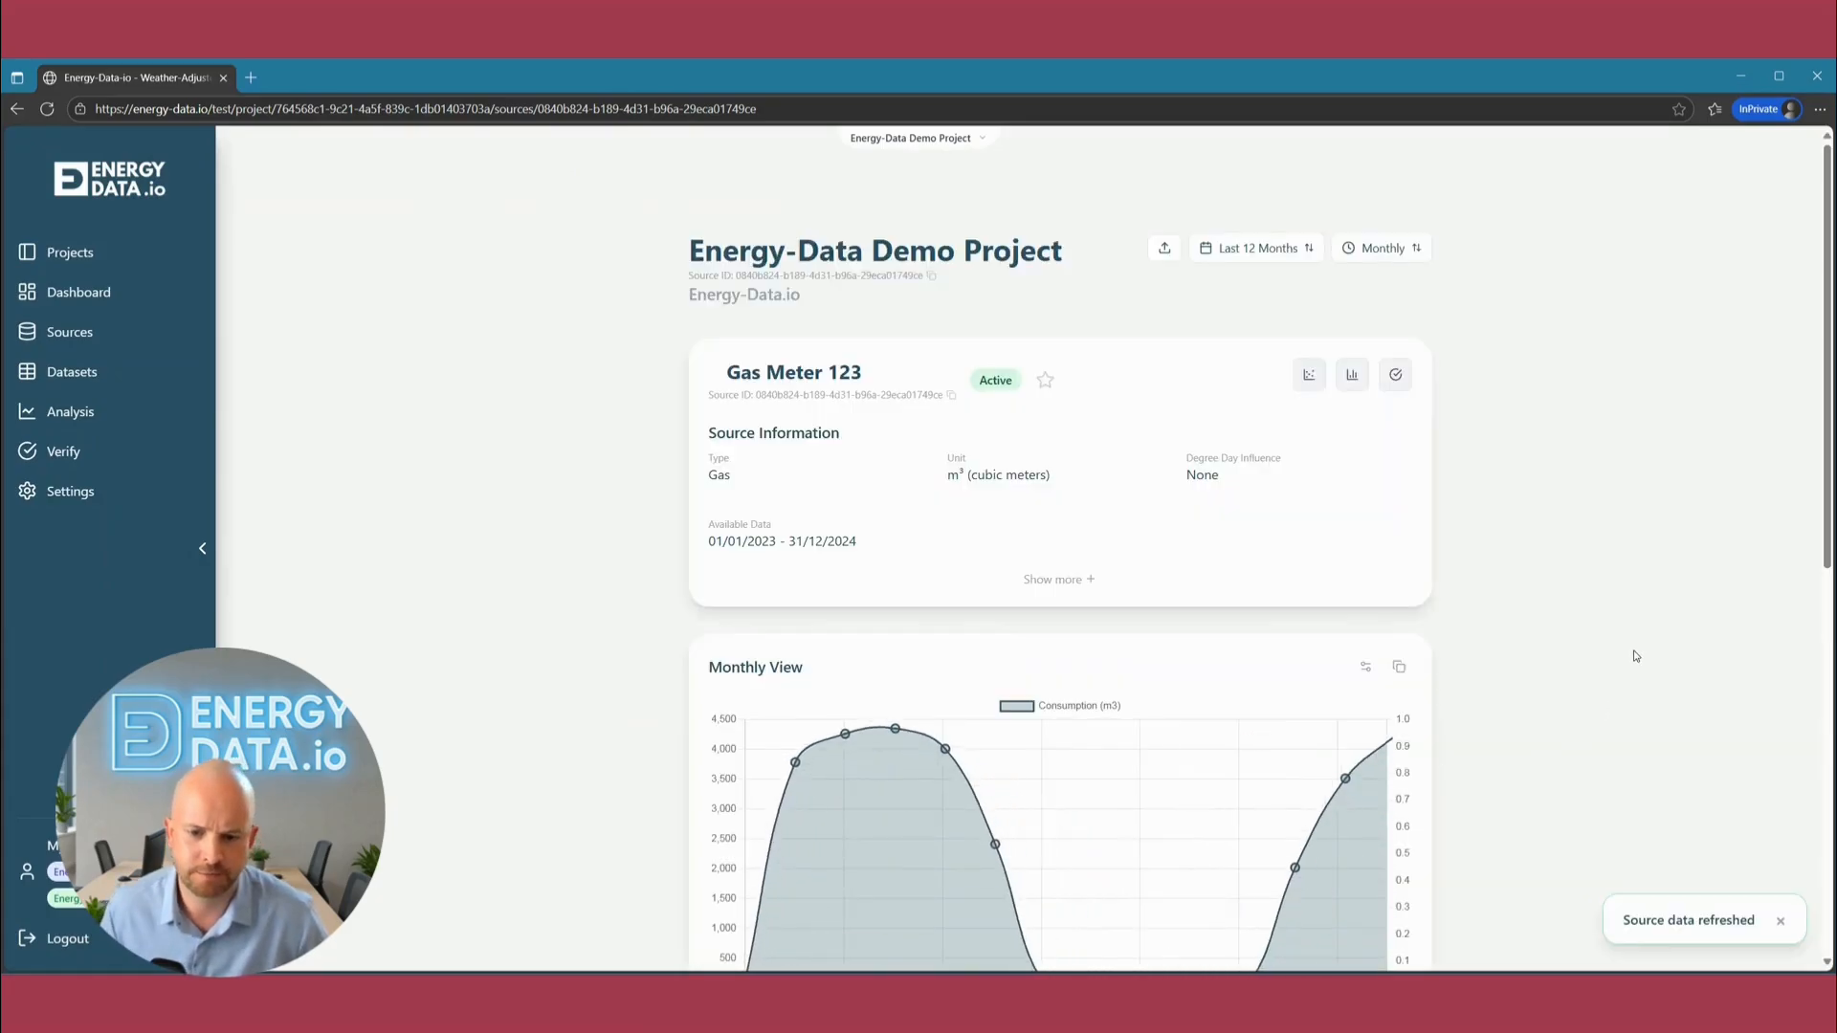
Set the gas meter's displayed period to All Time and inspect the monthly consumption chart.
{"action": "scroll", "coordinate": [1633, 656], "scroll_direction": "down", "scroll_amount": 3}
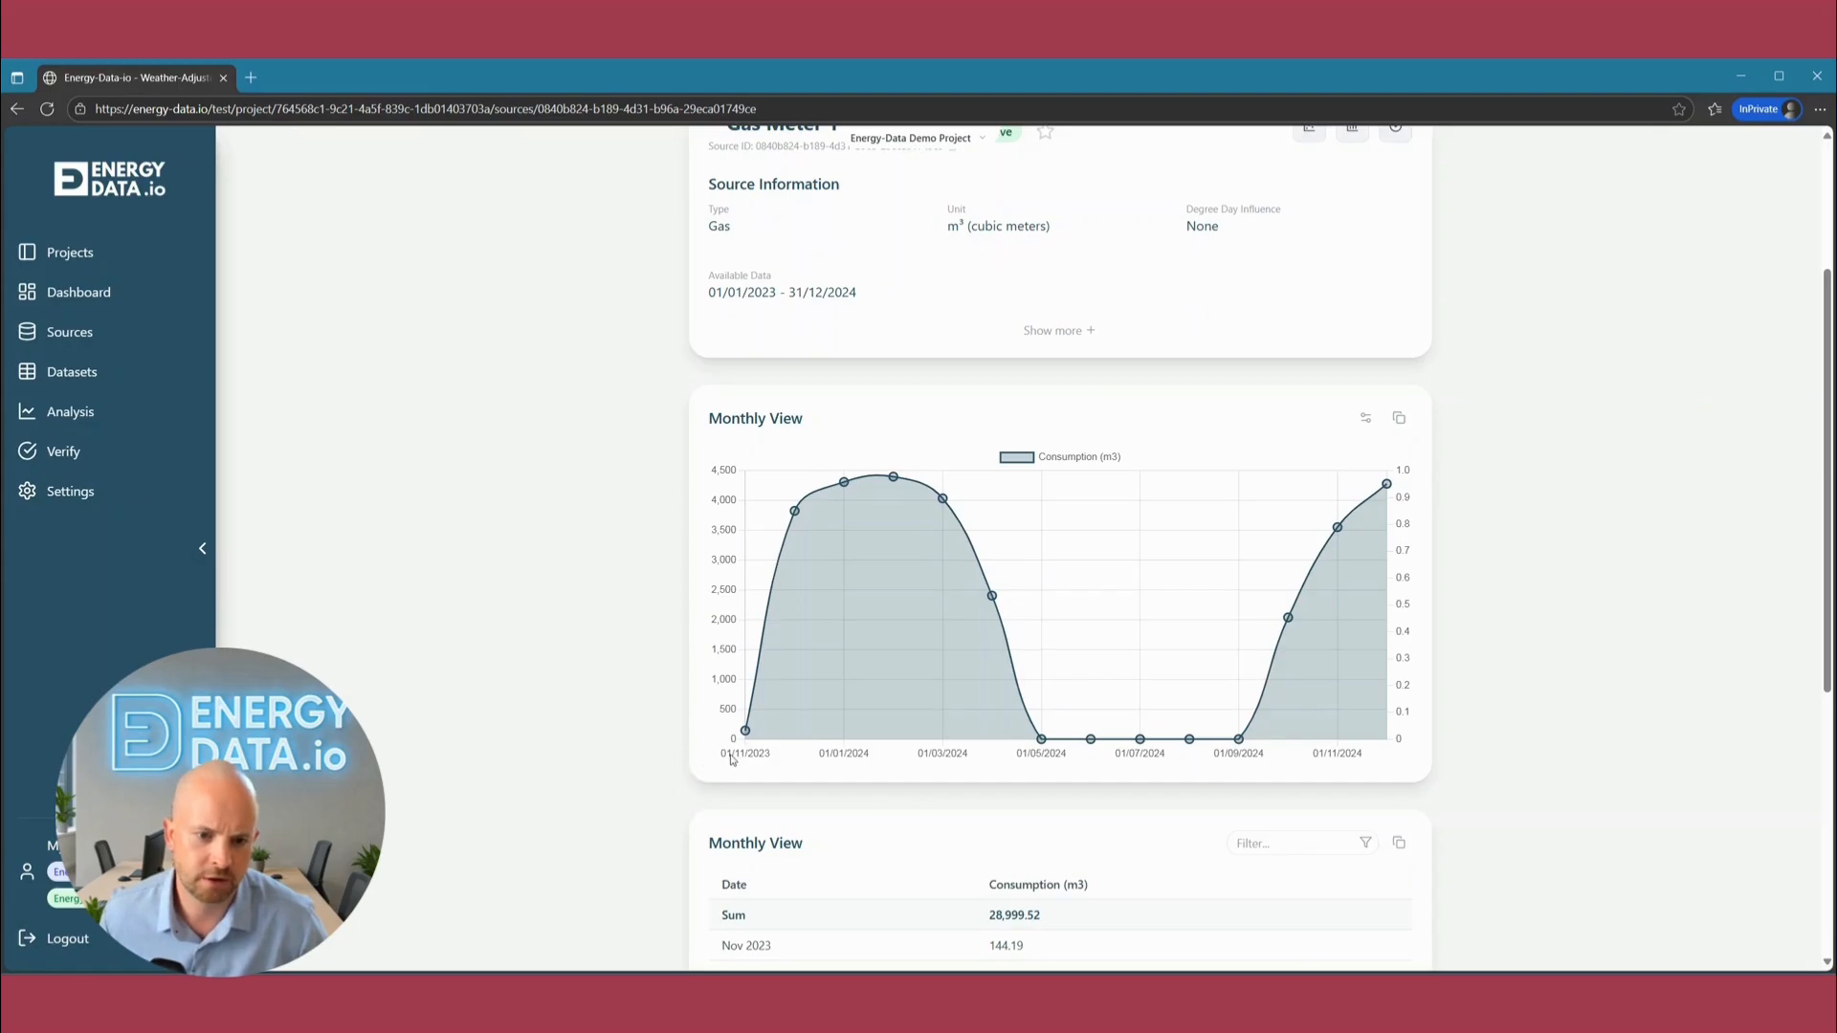
{"action": "scroll", "coordinate": [1024, 536], "scroll_direction": "up", "scroll_amount": 3}
{"action": "left_click", "coordinate": [1265, 250]}
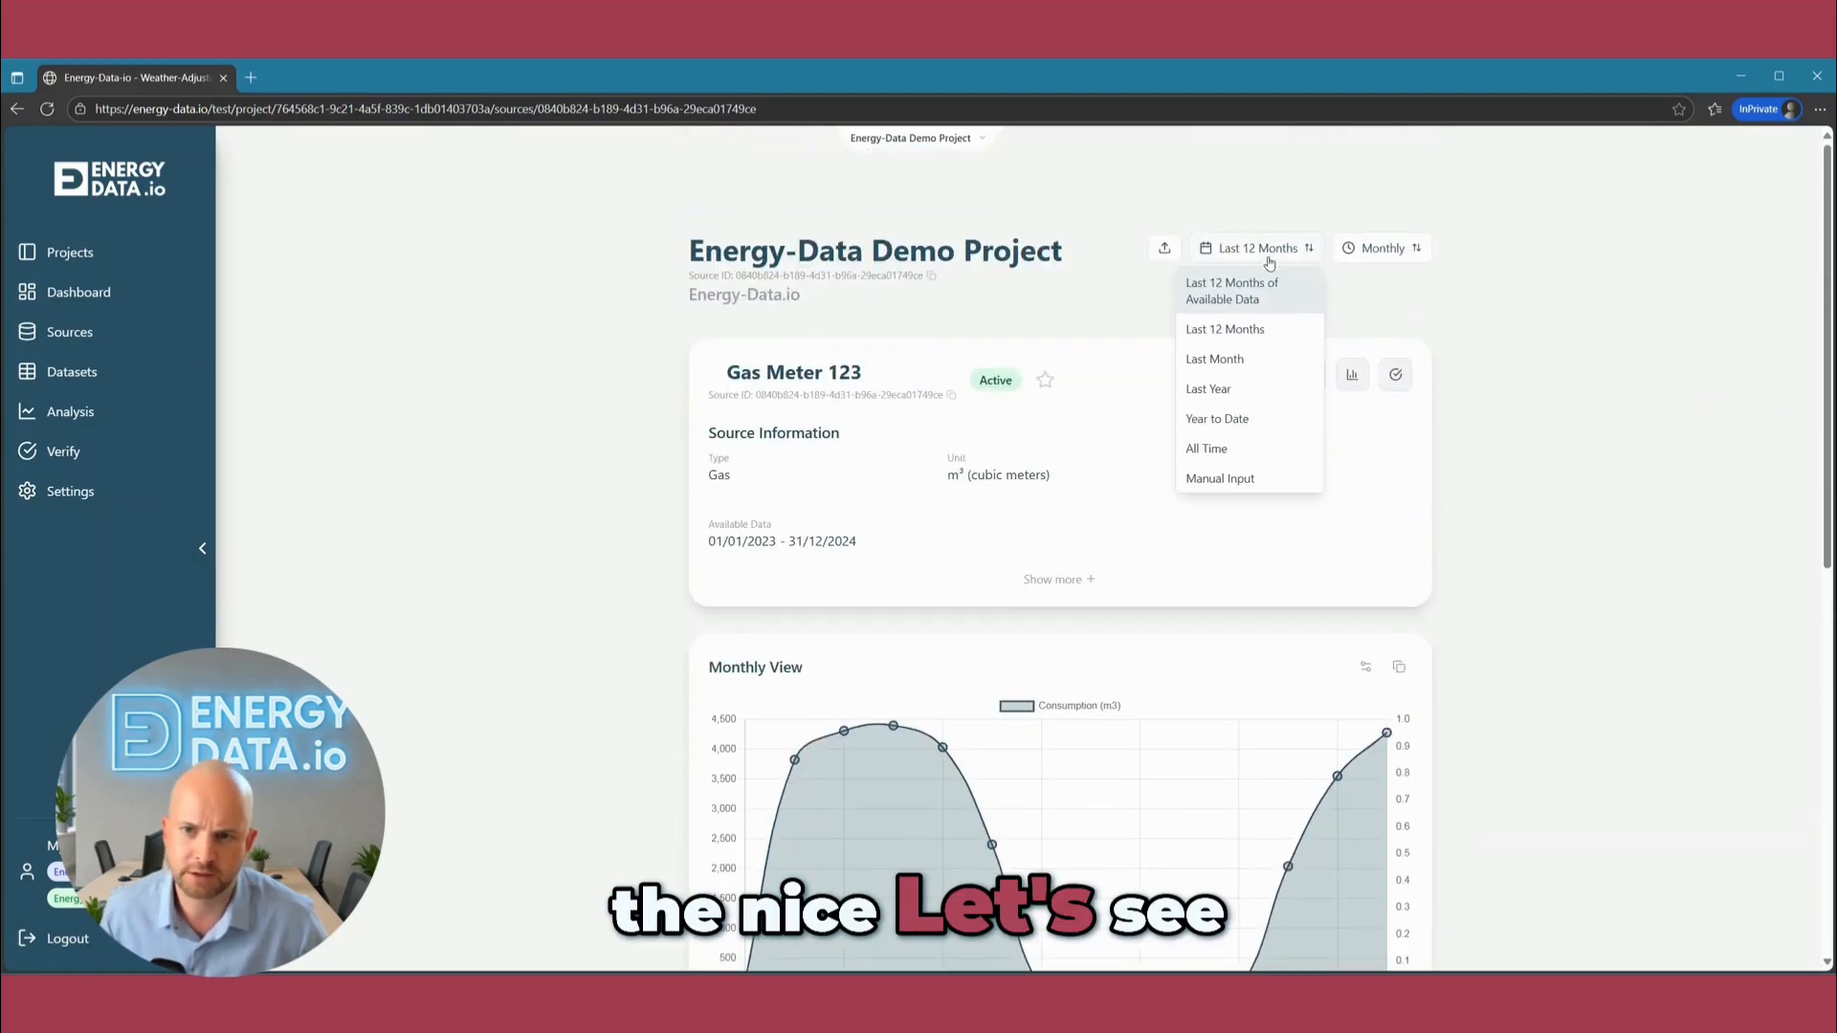
{"action": "left_click", "coordinate": [1227, 448]}
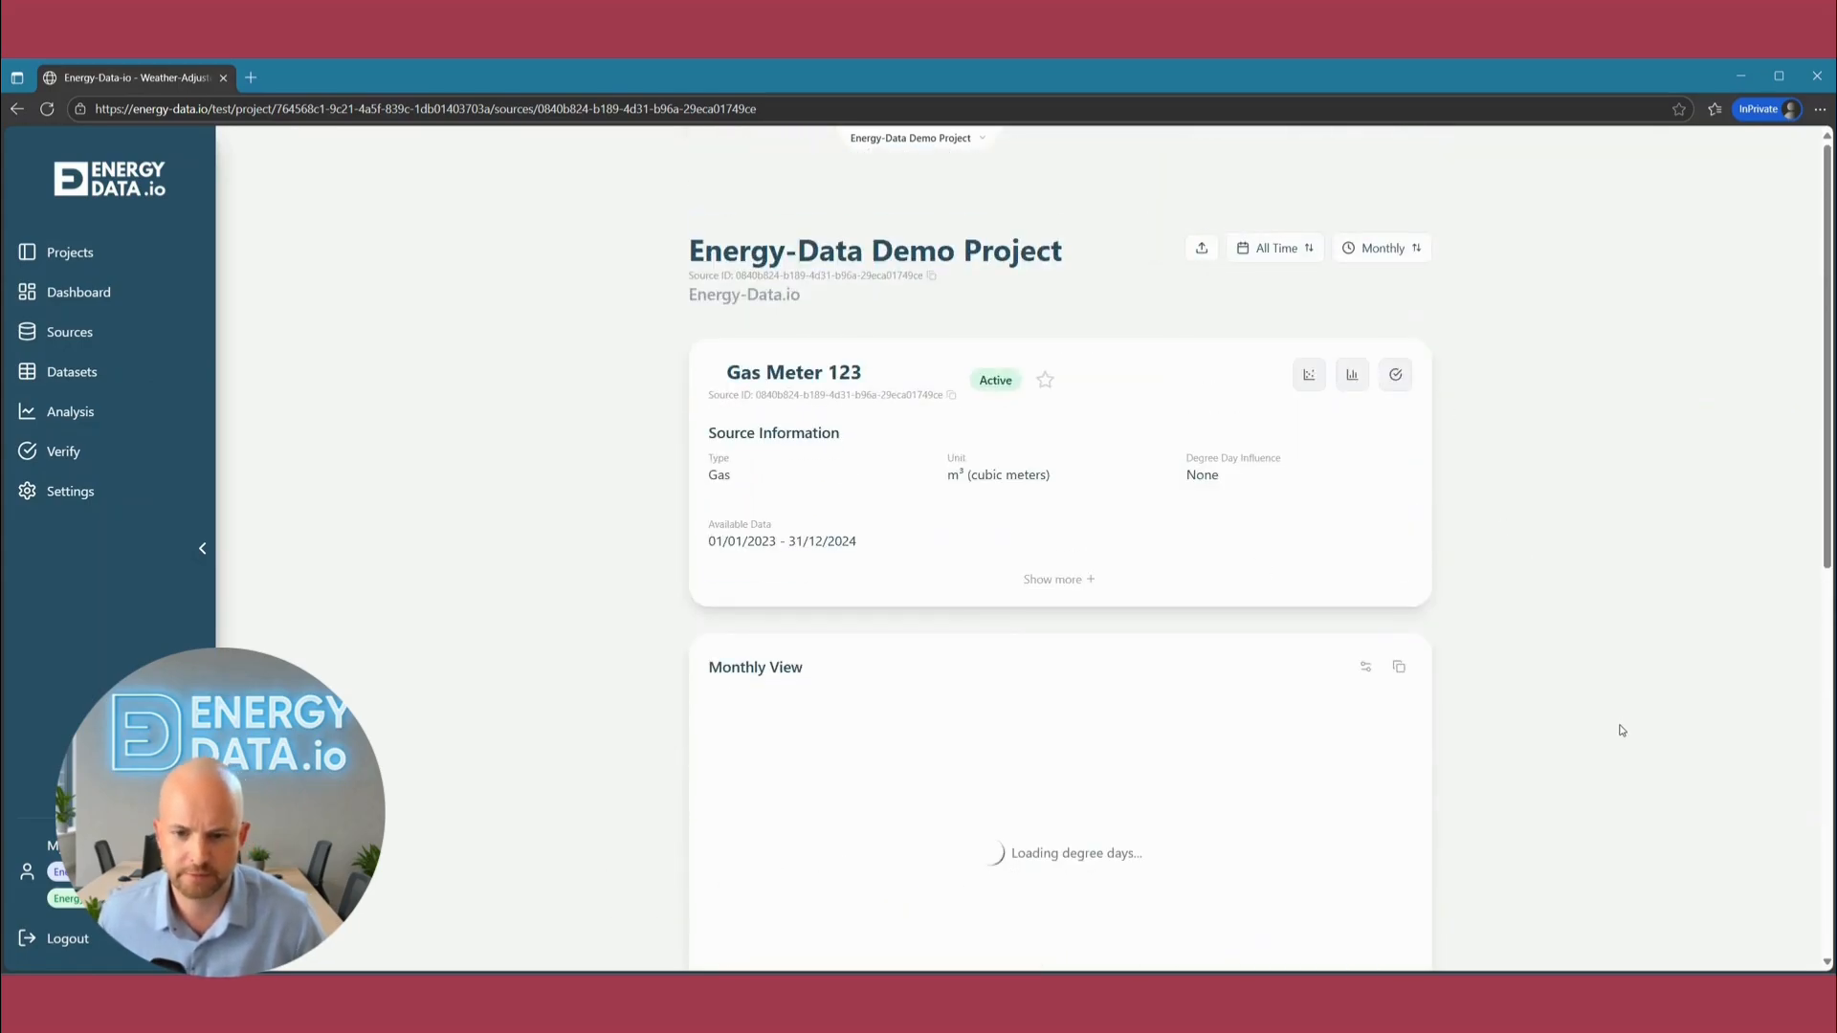
{"action": "scroll", "coordinate": [1577, 774], "scroll_direction": "down", "scroll_amount": 3}
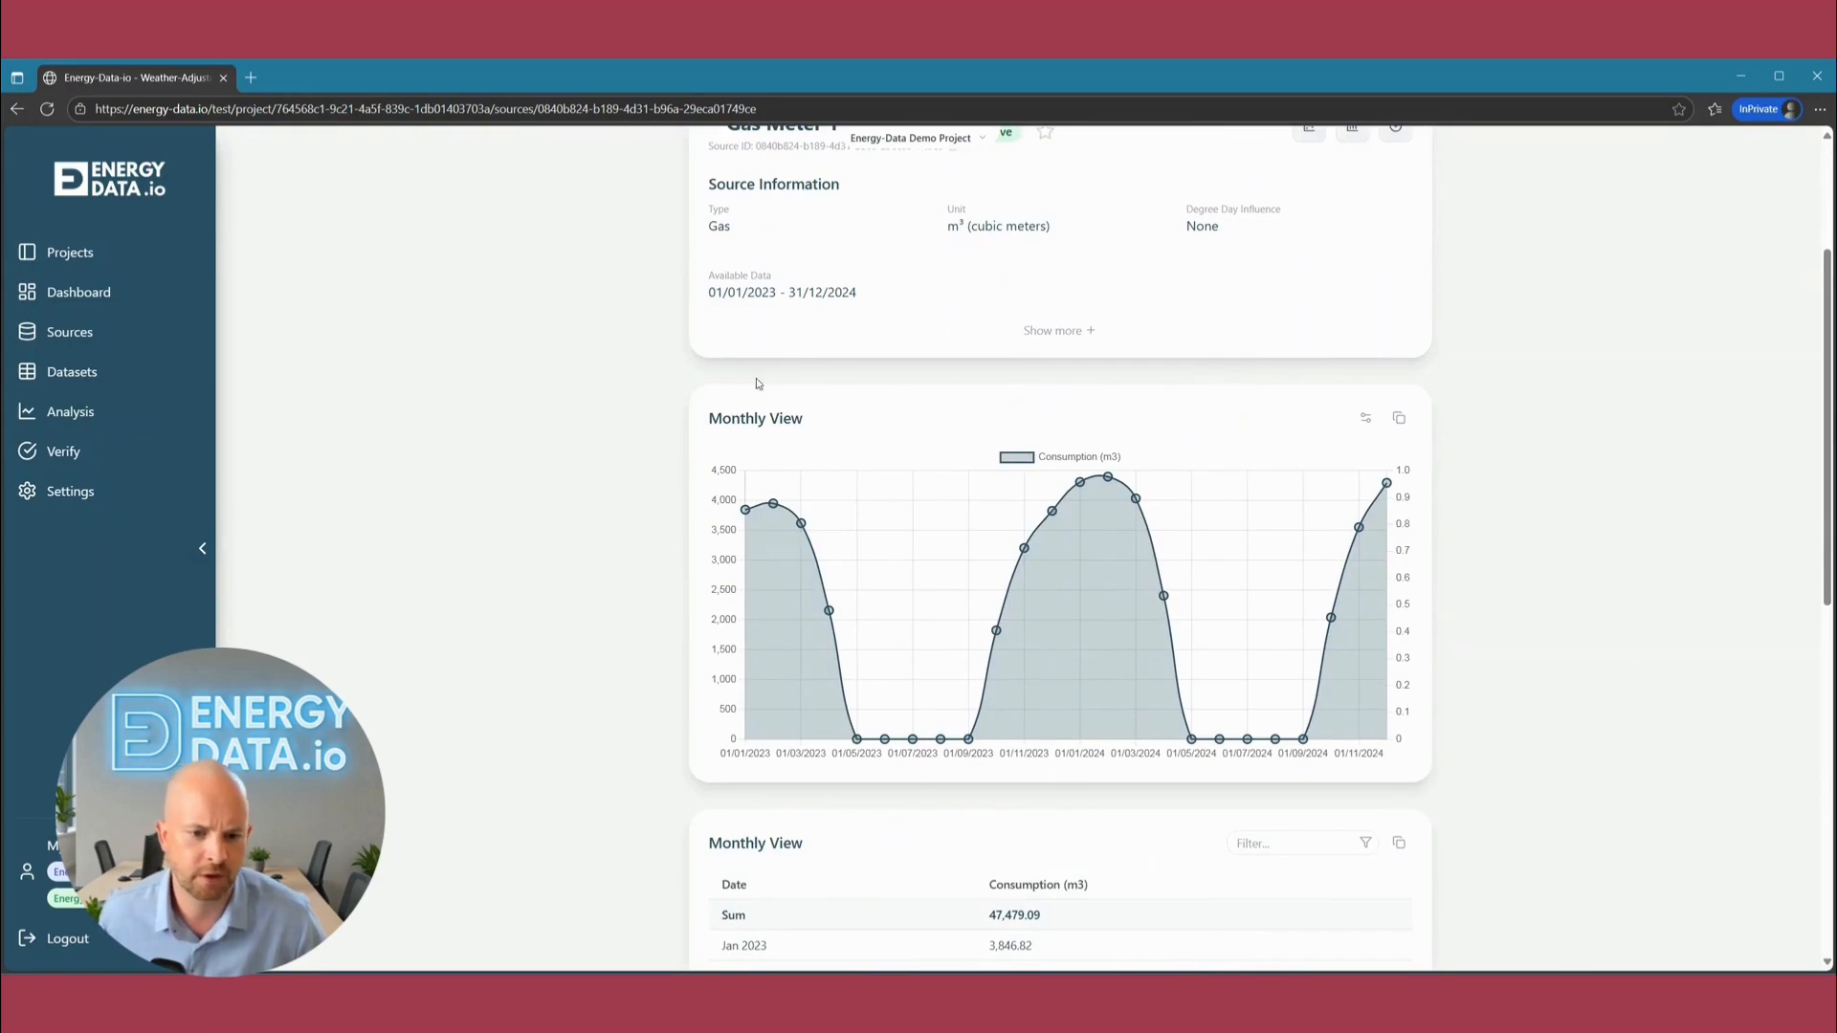
{"action": "mouse_move", "coordinate": [746, 513]}
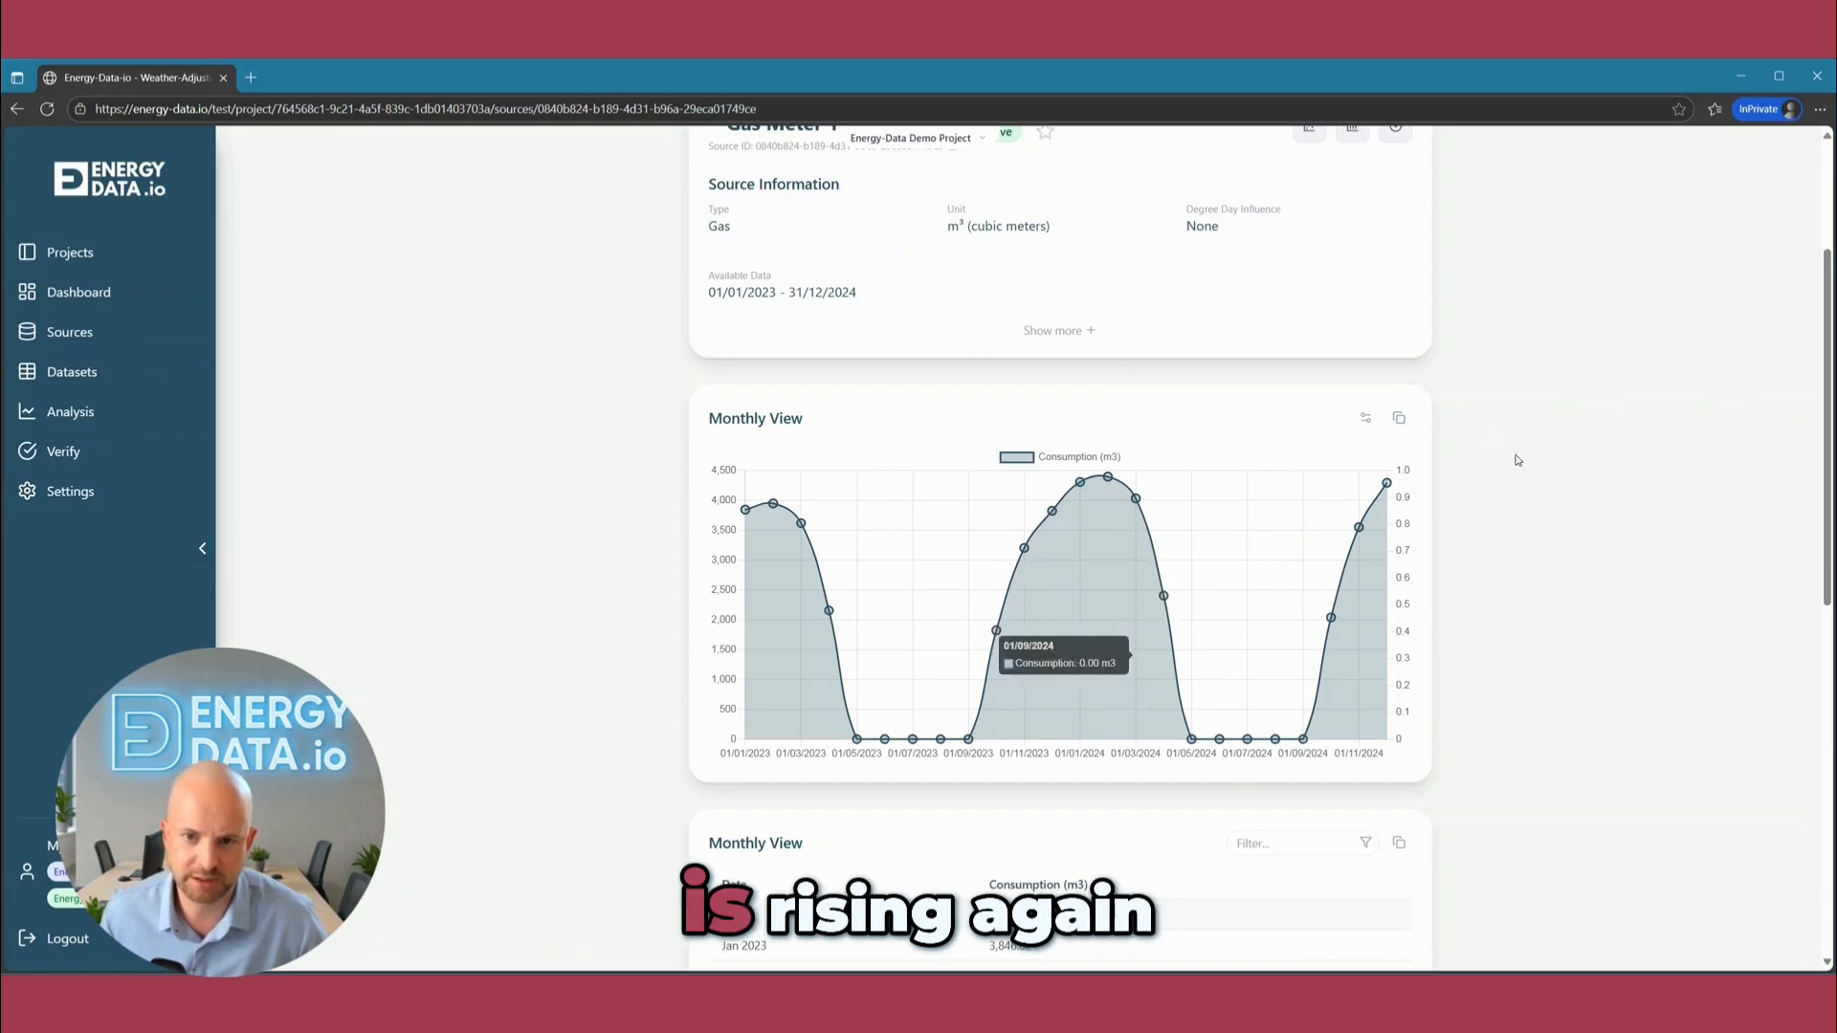
Look at the available aggregation levels for the gas meter's consumption data.
{"action": "scroll", "coordinate": [1491, 515], "scroll_direction": "up", "scroll_amount": 1}
{"action": "scroll", "coordinate": [1491, 515], "scroll_direction": "up", "scroll_amount": 2}
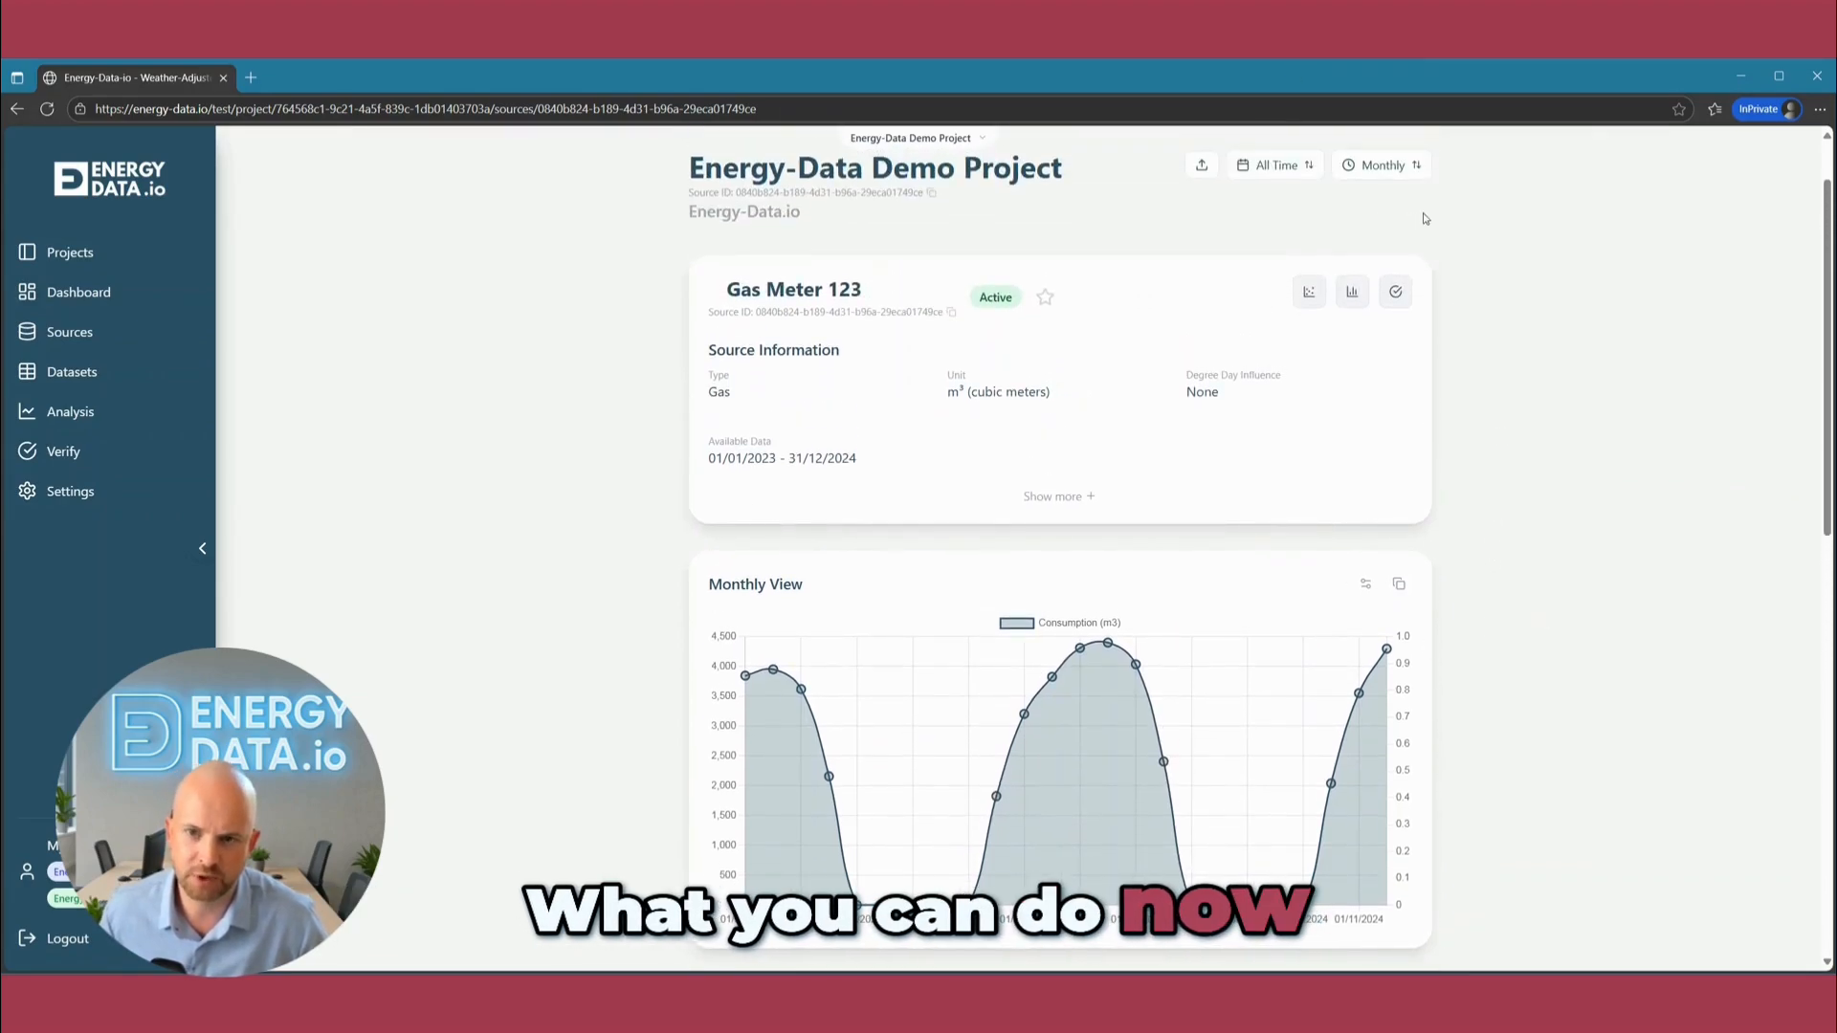
{"action": "left_click", "coordinate": [1342, 162]}
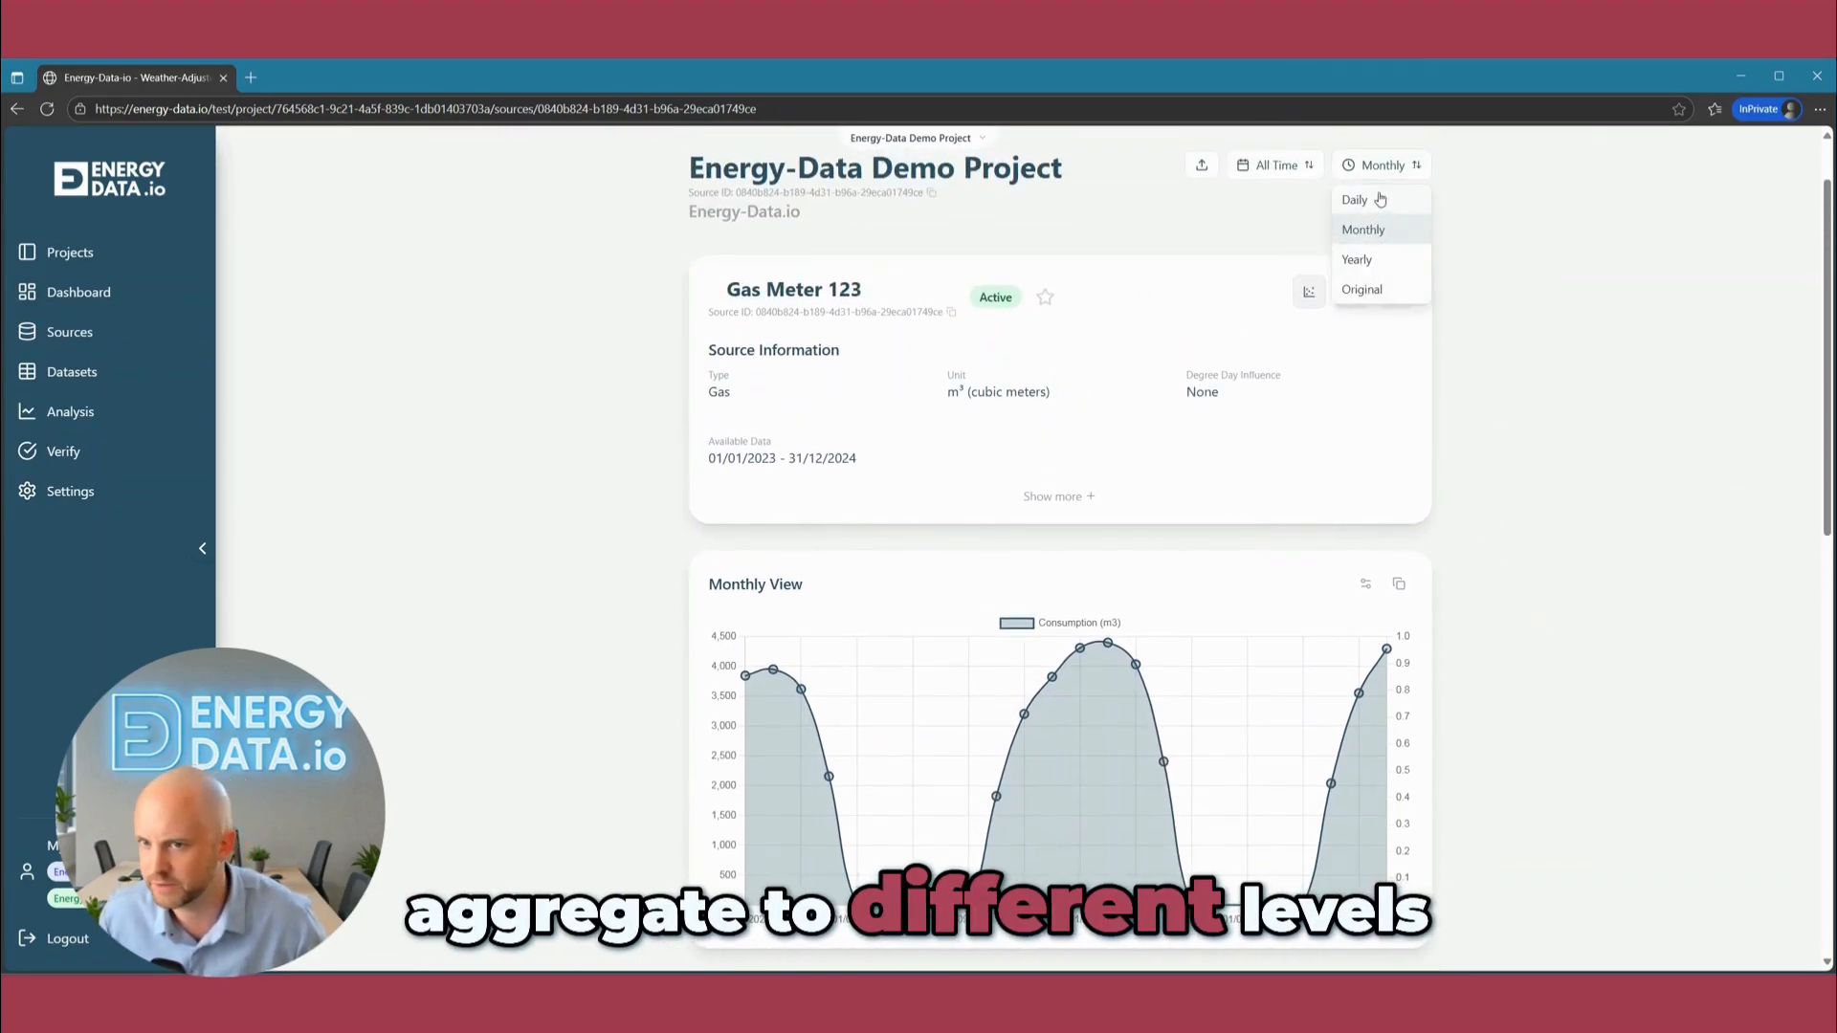
{"action": "left_click", "coordinate": [1153, 456]}
Expand the gas meter's source information and add weather normalization settings with °C as the temperature unit.
{"action": "left_click", "coordinate": [1025, 495]}
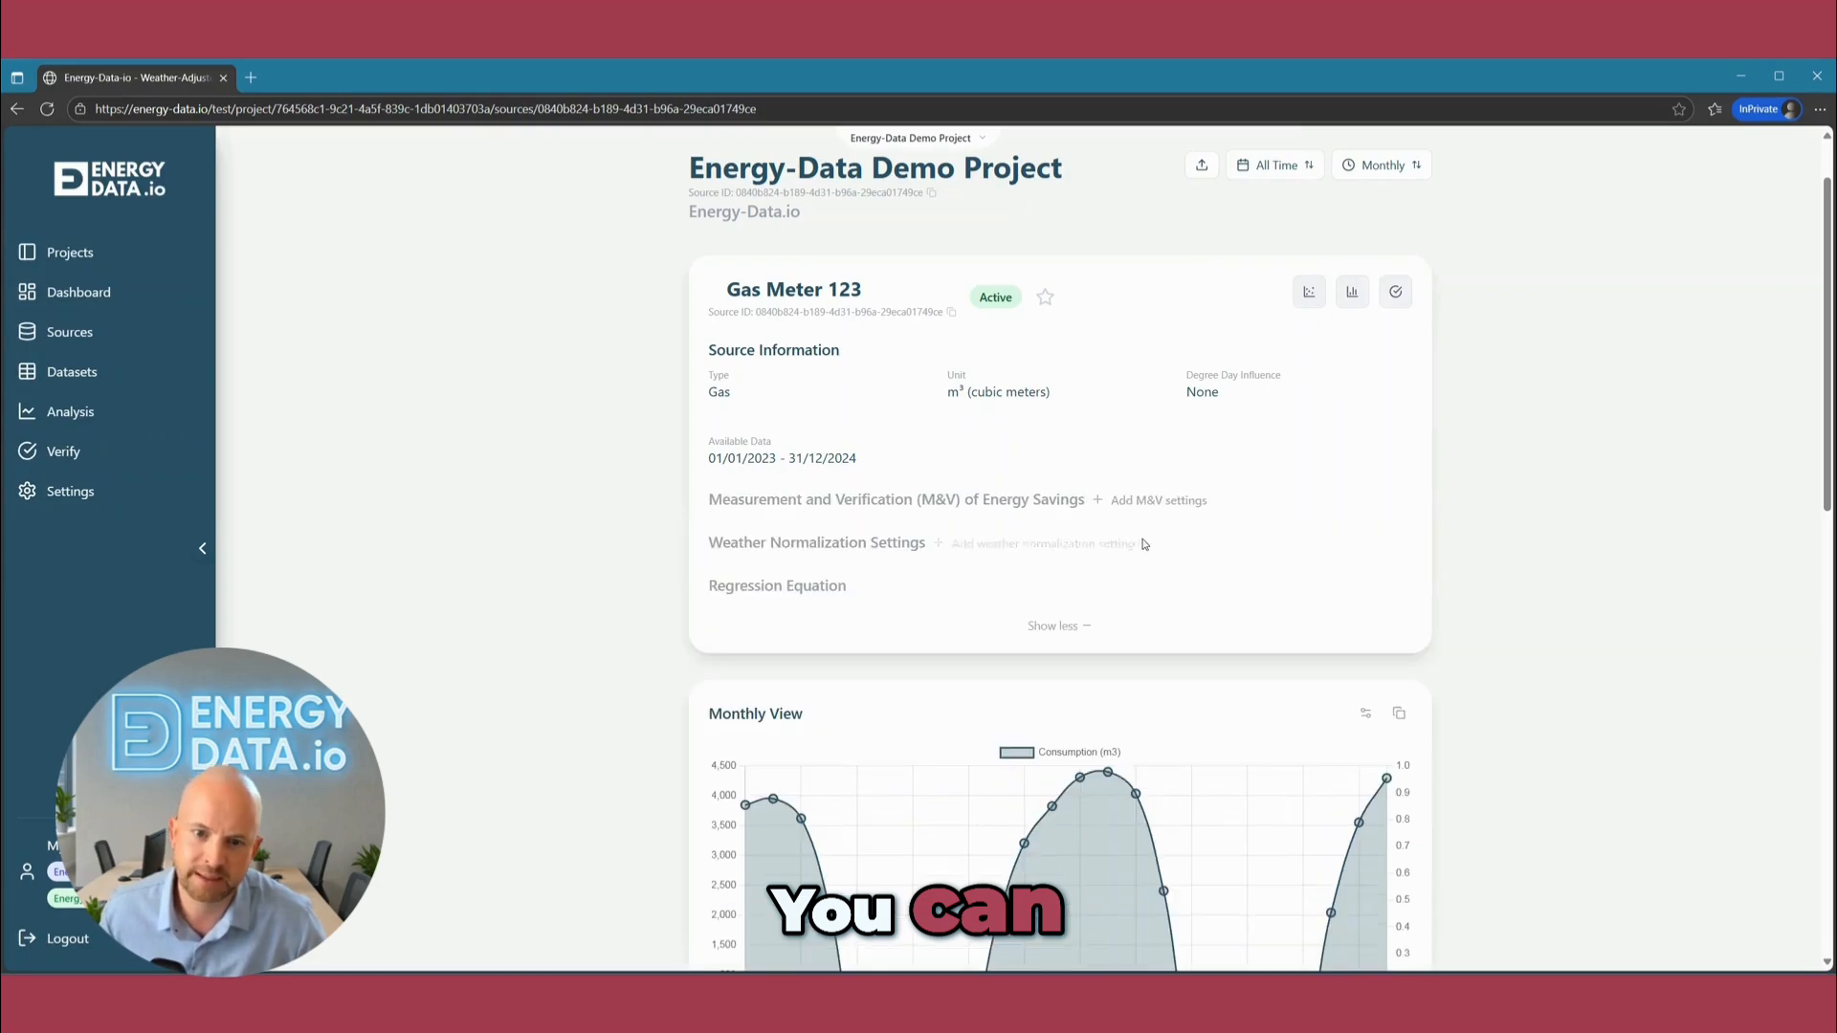
{"action": "left_click", "coordinate": [938, 543]}
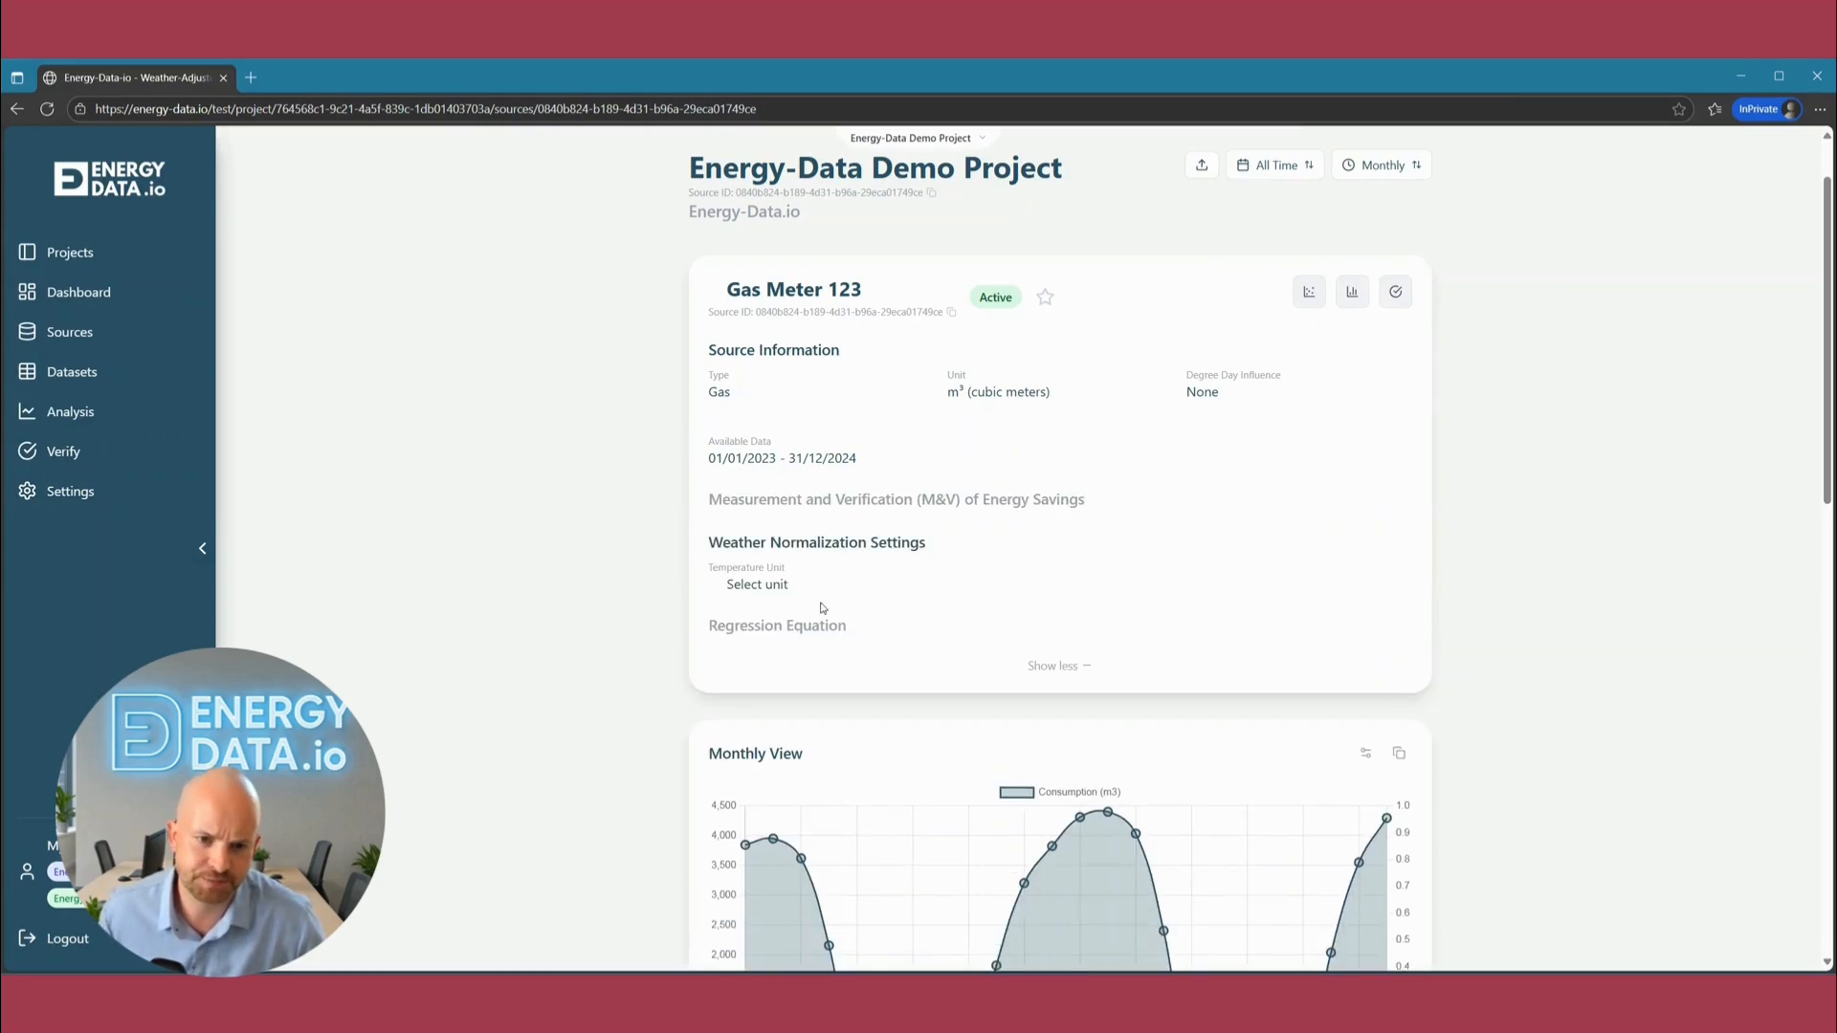
{"action": "left_click", "coordinate": [719, 591]}
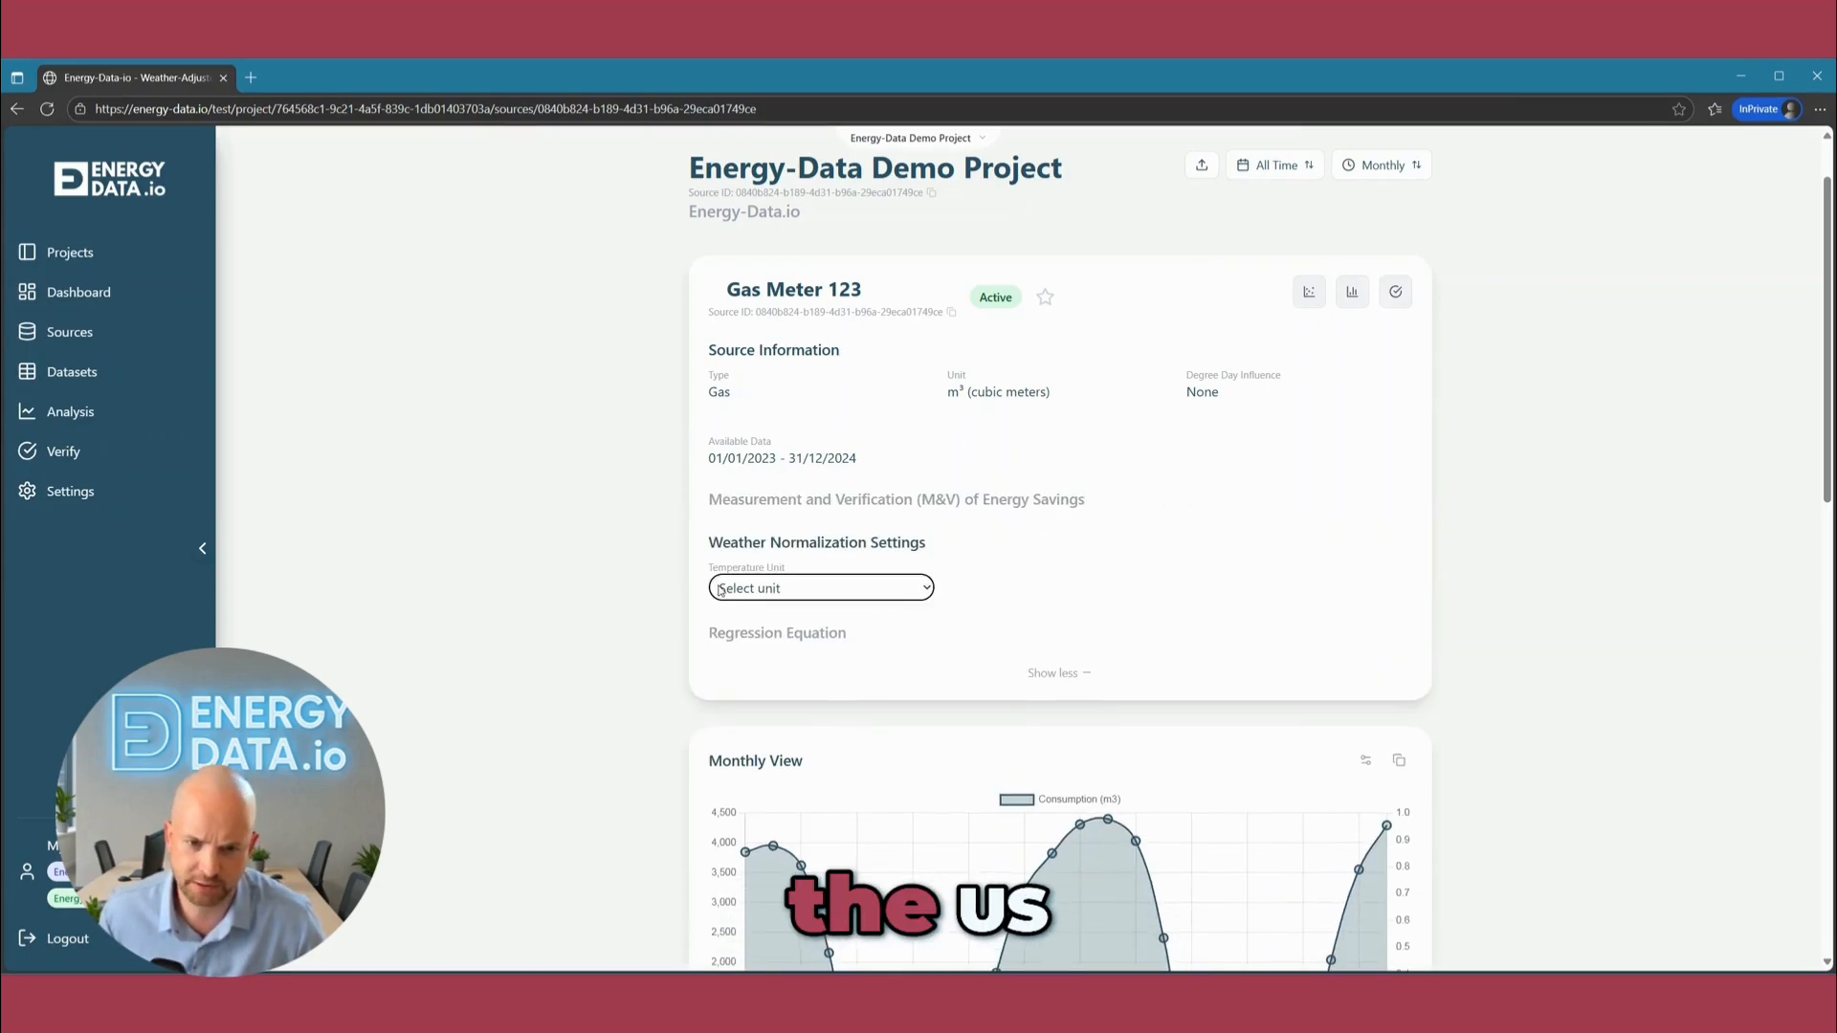
{"action": "left_click", "coordinate": [777, 648]}
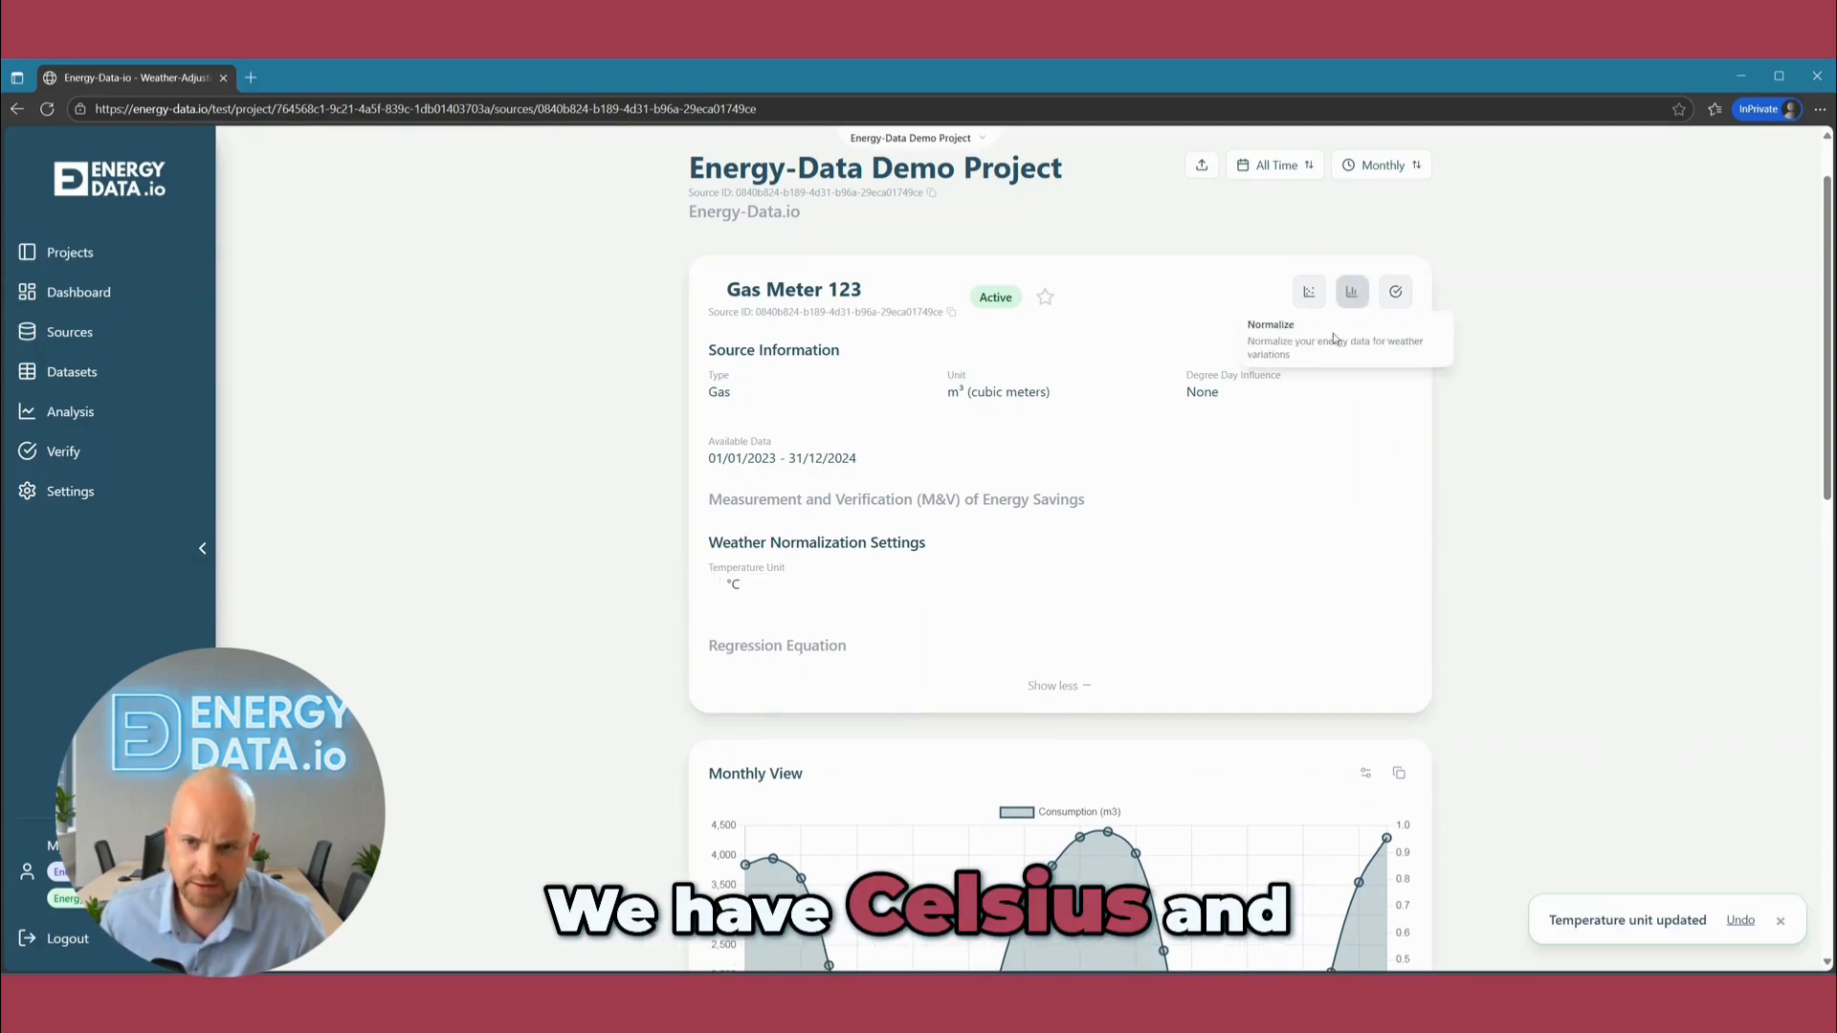
Set the gas meter's degree day influence to HDD and its heating base temperature to 15 °C.
{"action": "left_click", "coordinate": [1232, 394]}
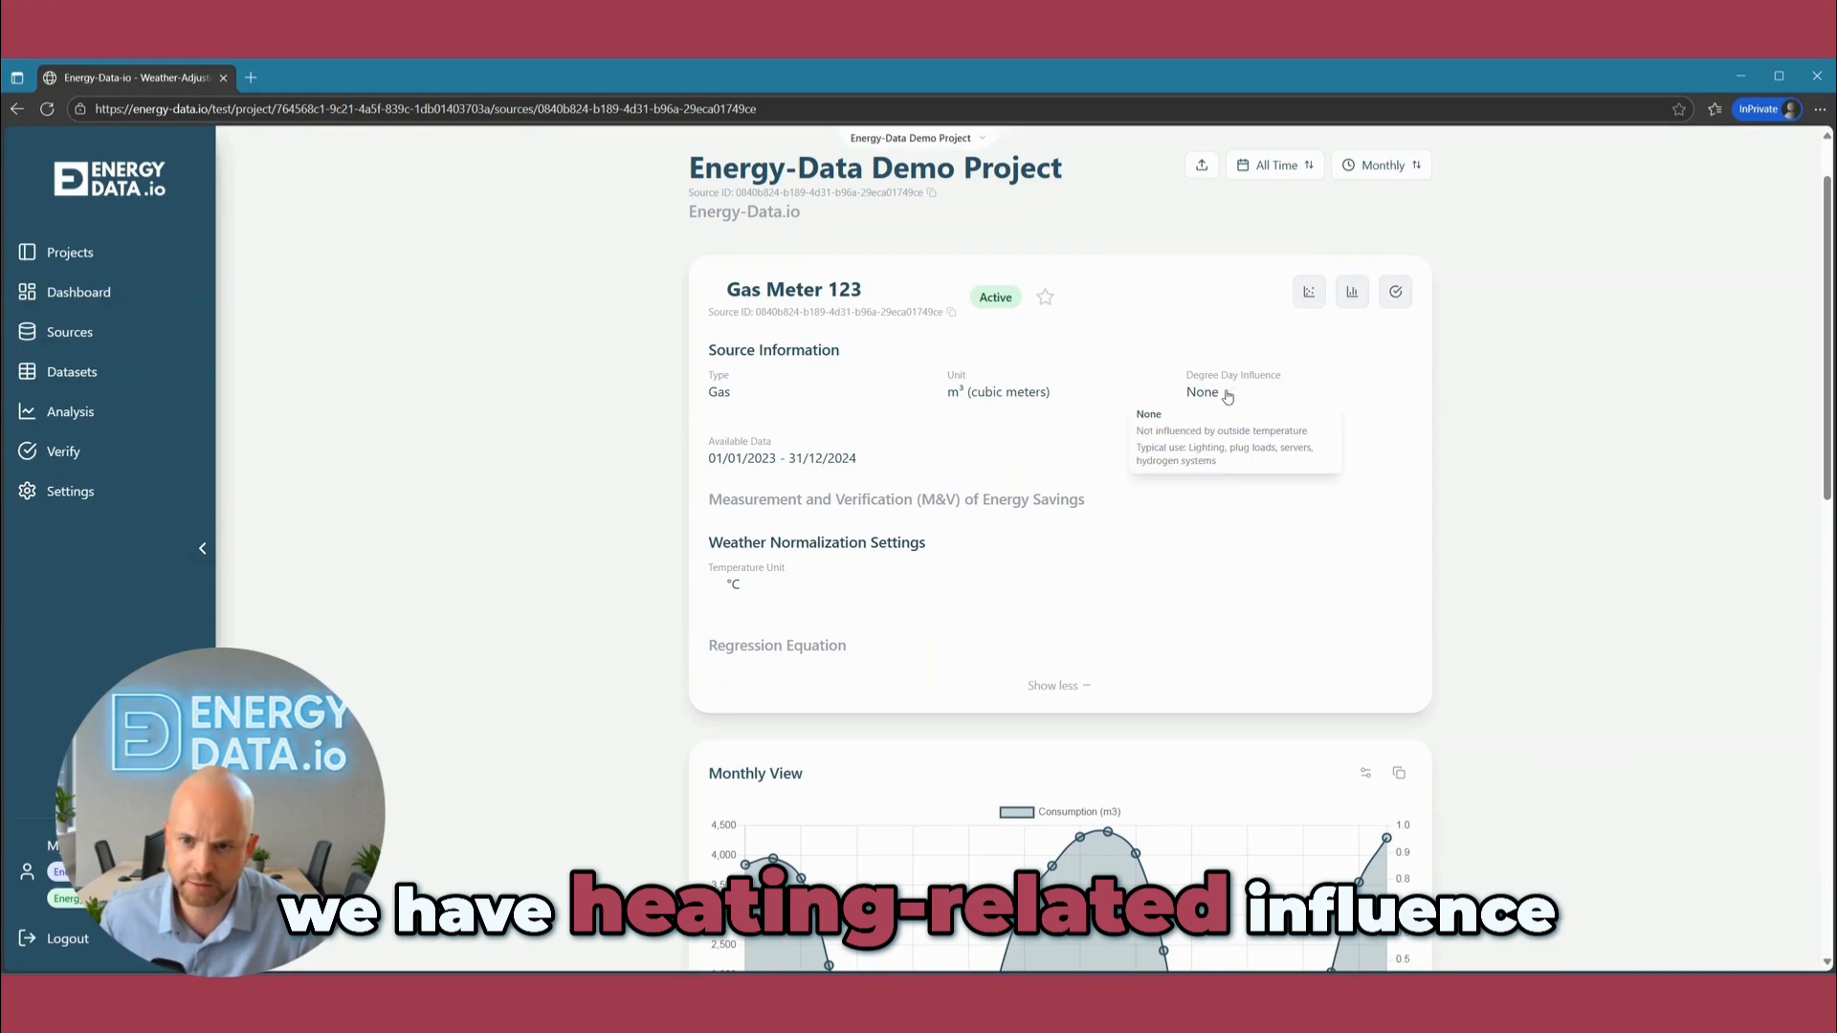
{"action": "left_click", "coordinate": [1232, 395]}
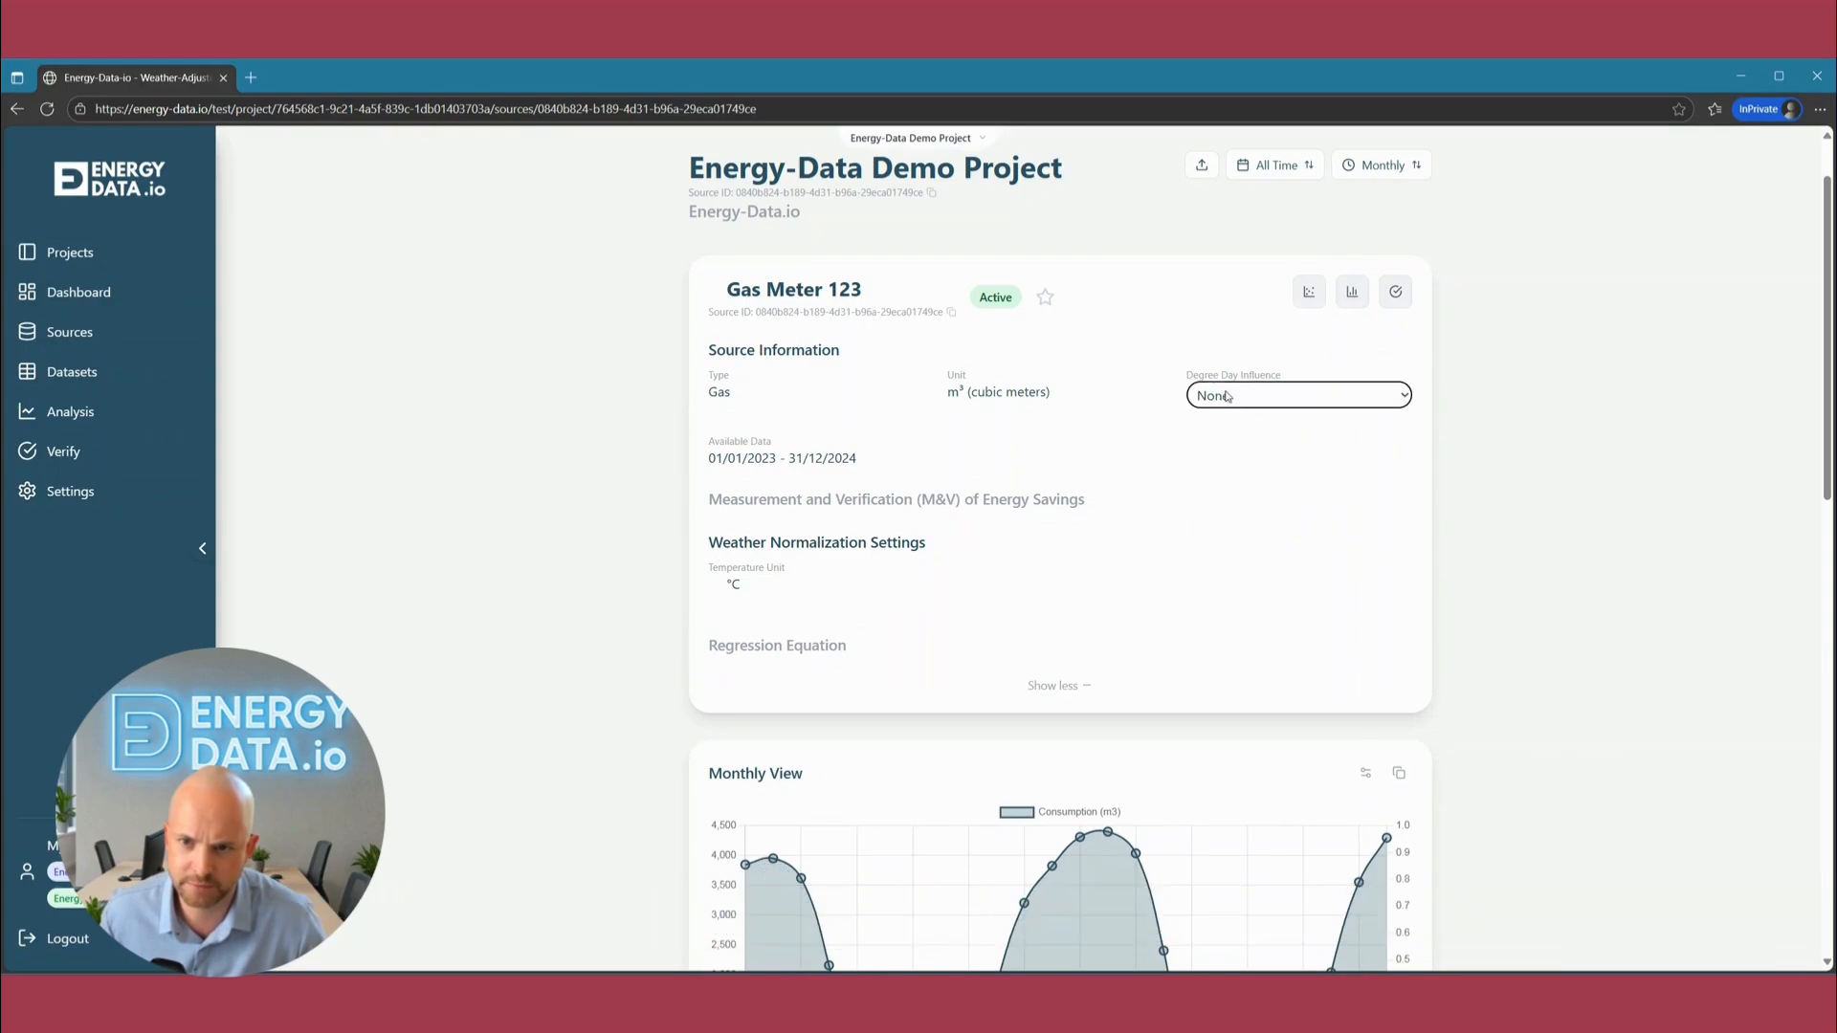
{"action": "left_click", "coordinate": [1243, 456]}
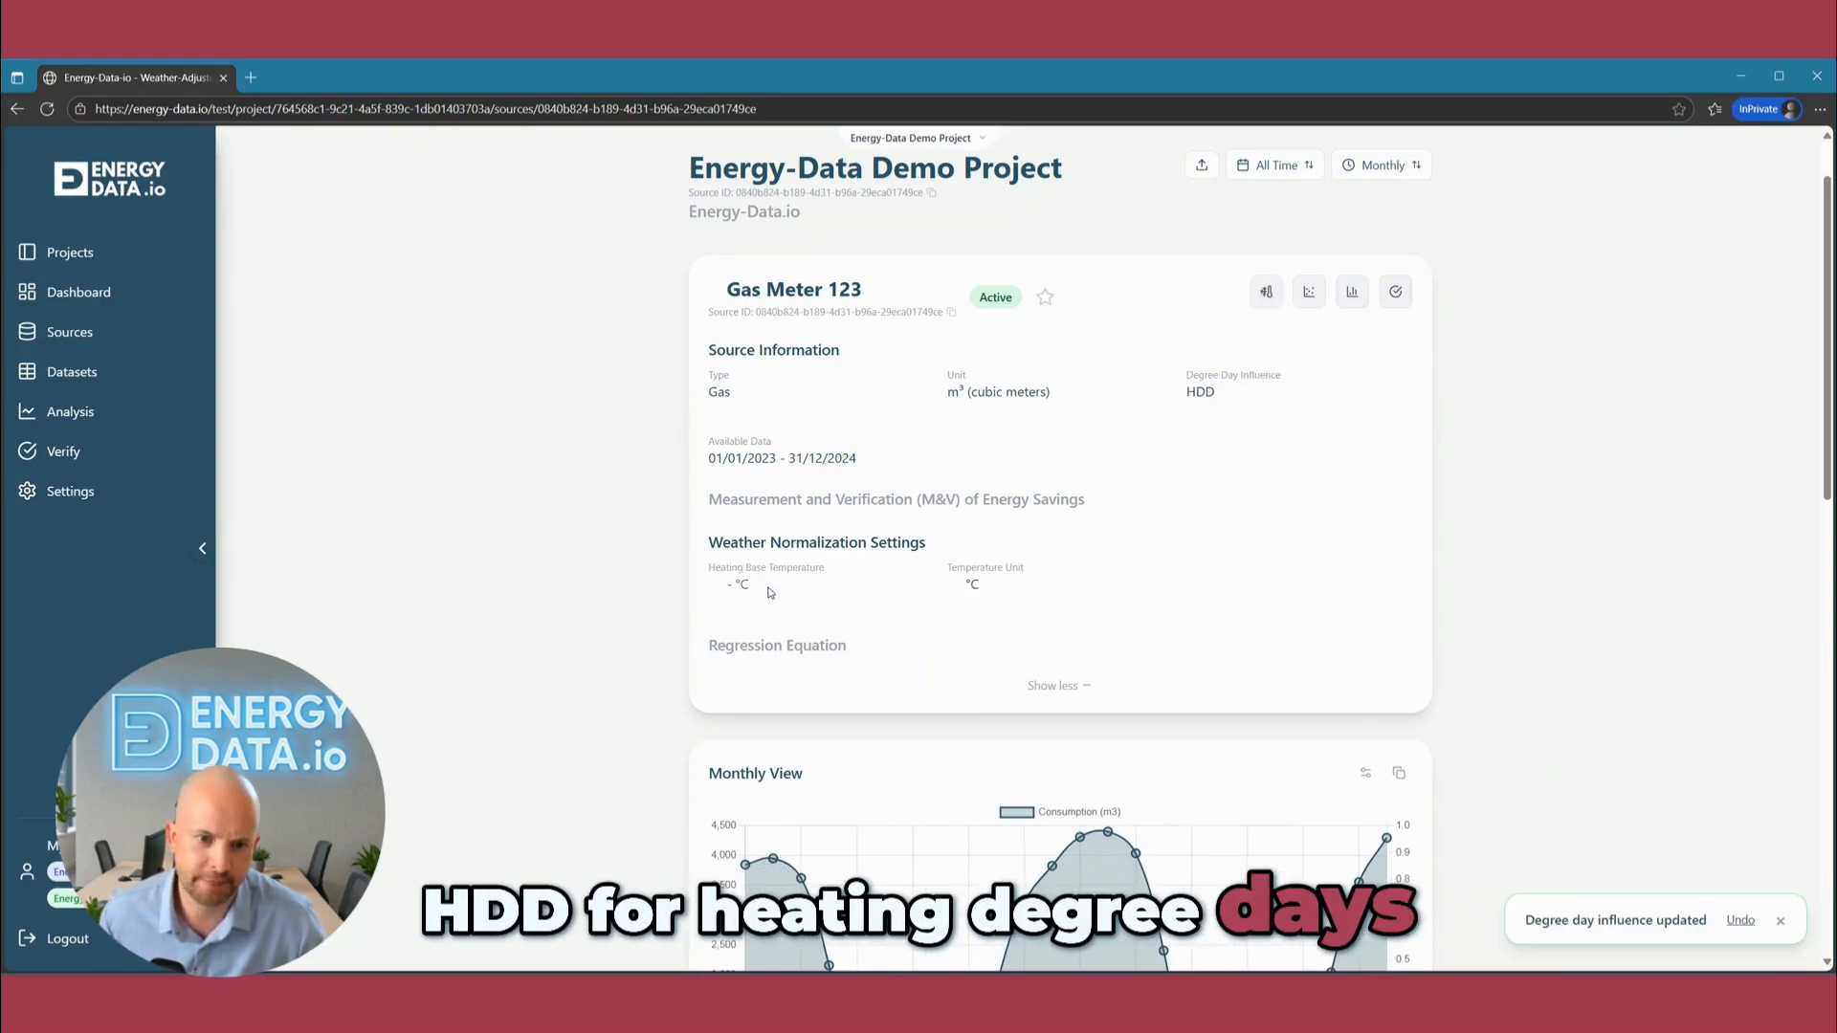
{"action": "left_click", "coordinate": [720, 584]}
{"action": "type", "text": "15"}
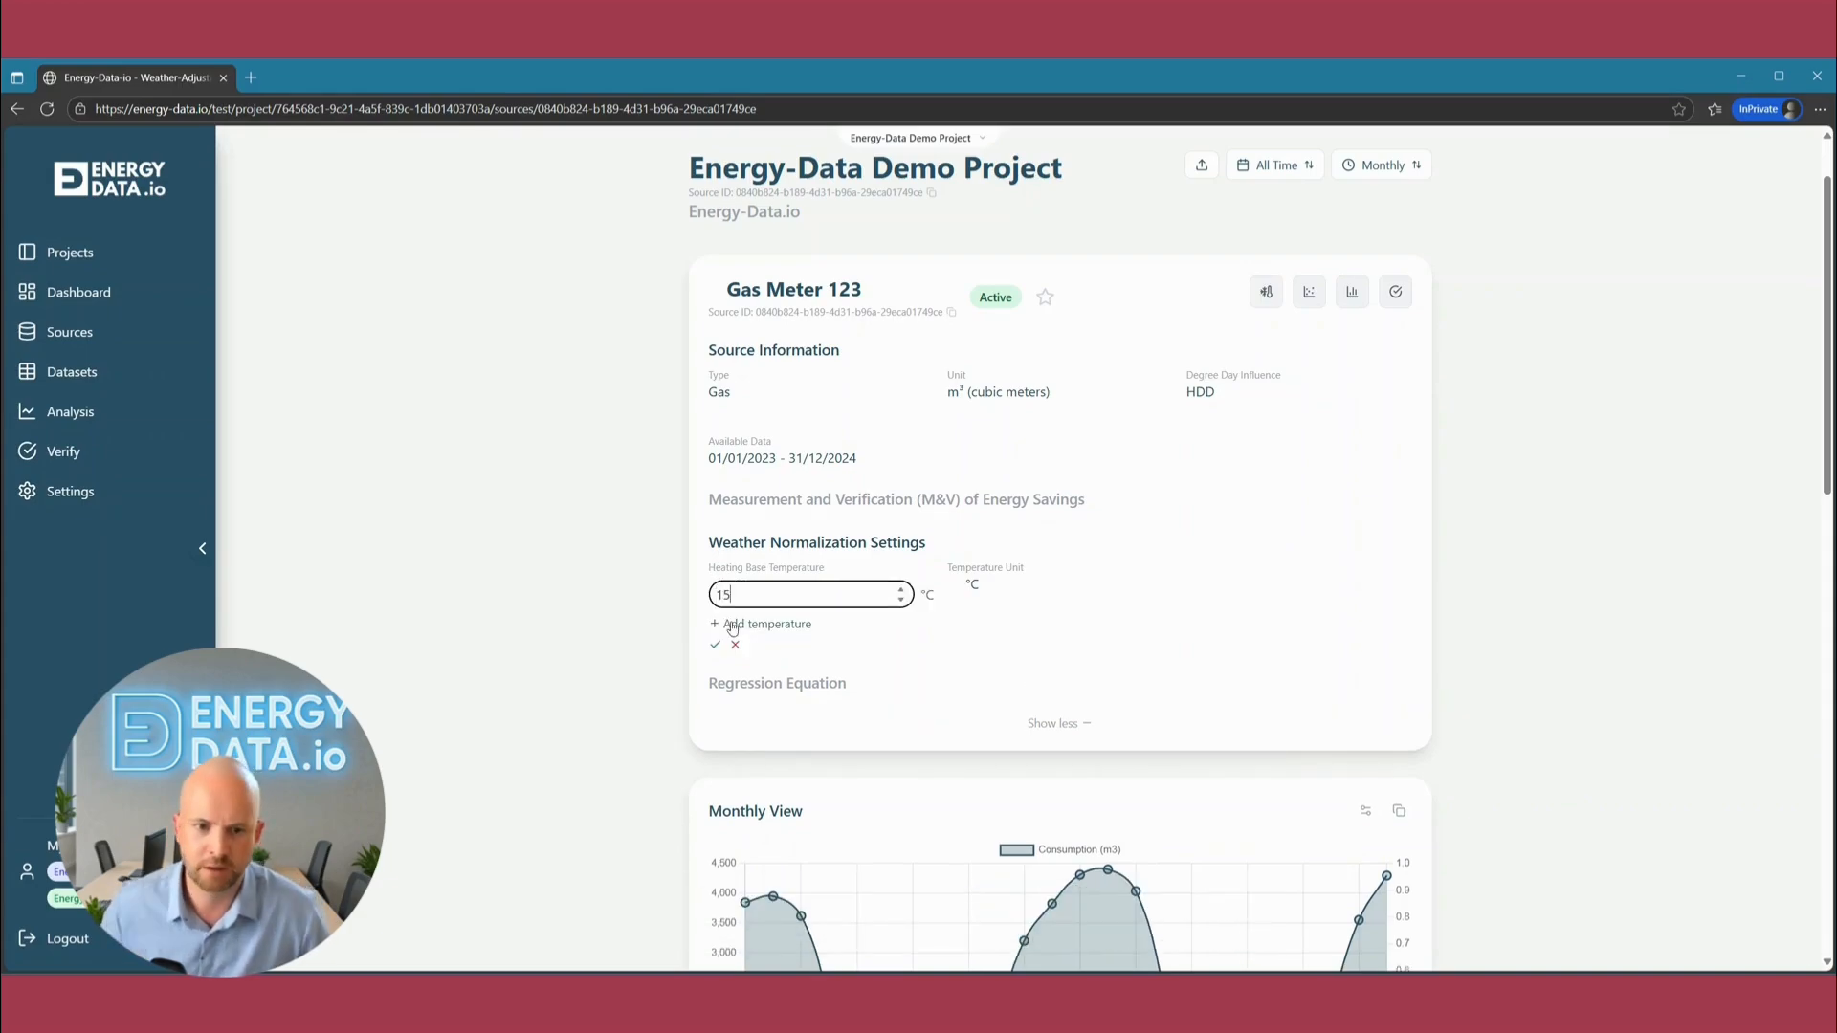
{"action": "left_click", "coordinate": [716, 645]}
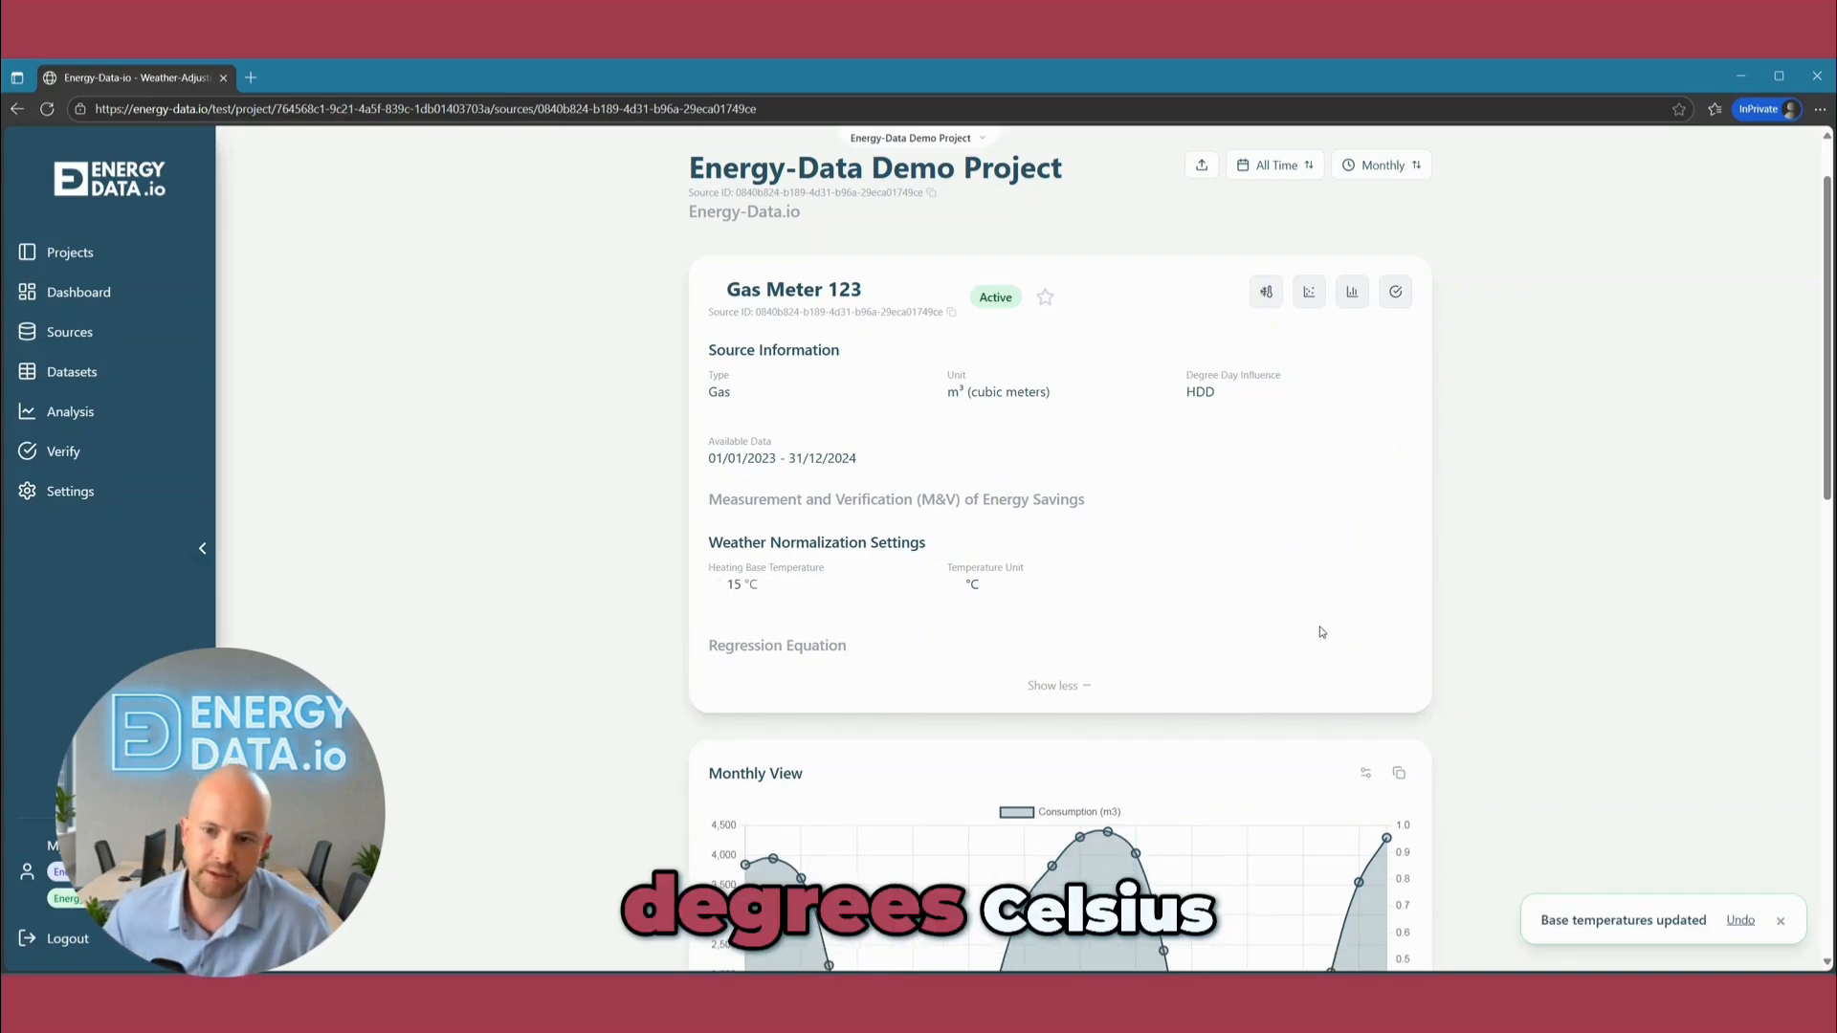
Load the degree day data for the gas meter and check the monthly chart and table for it.
{"action": "left_click", "coordinate": [1259, 308]}
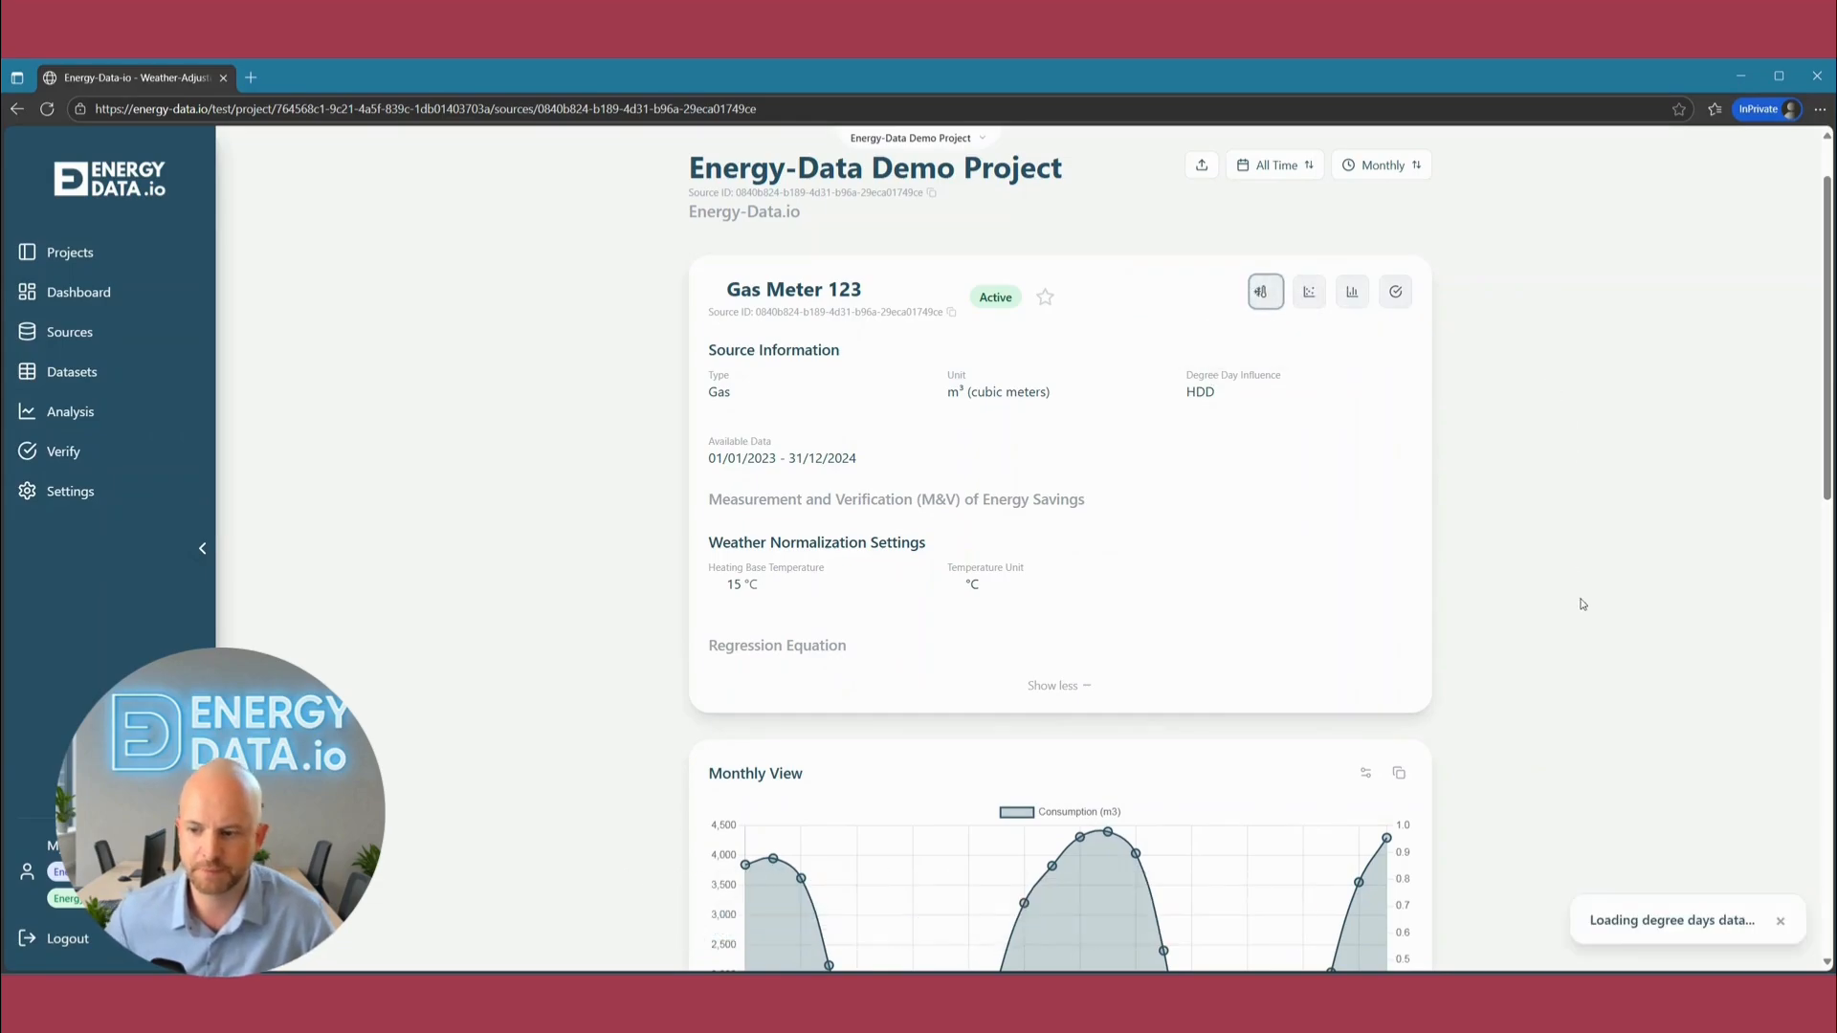
{"action": "scroll", "coordinate": [1608, 615], "scroll_direction": "down", "scroll_amount": 3}
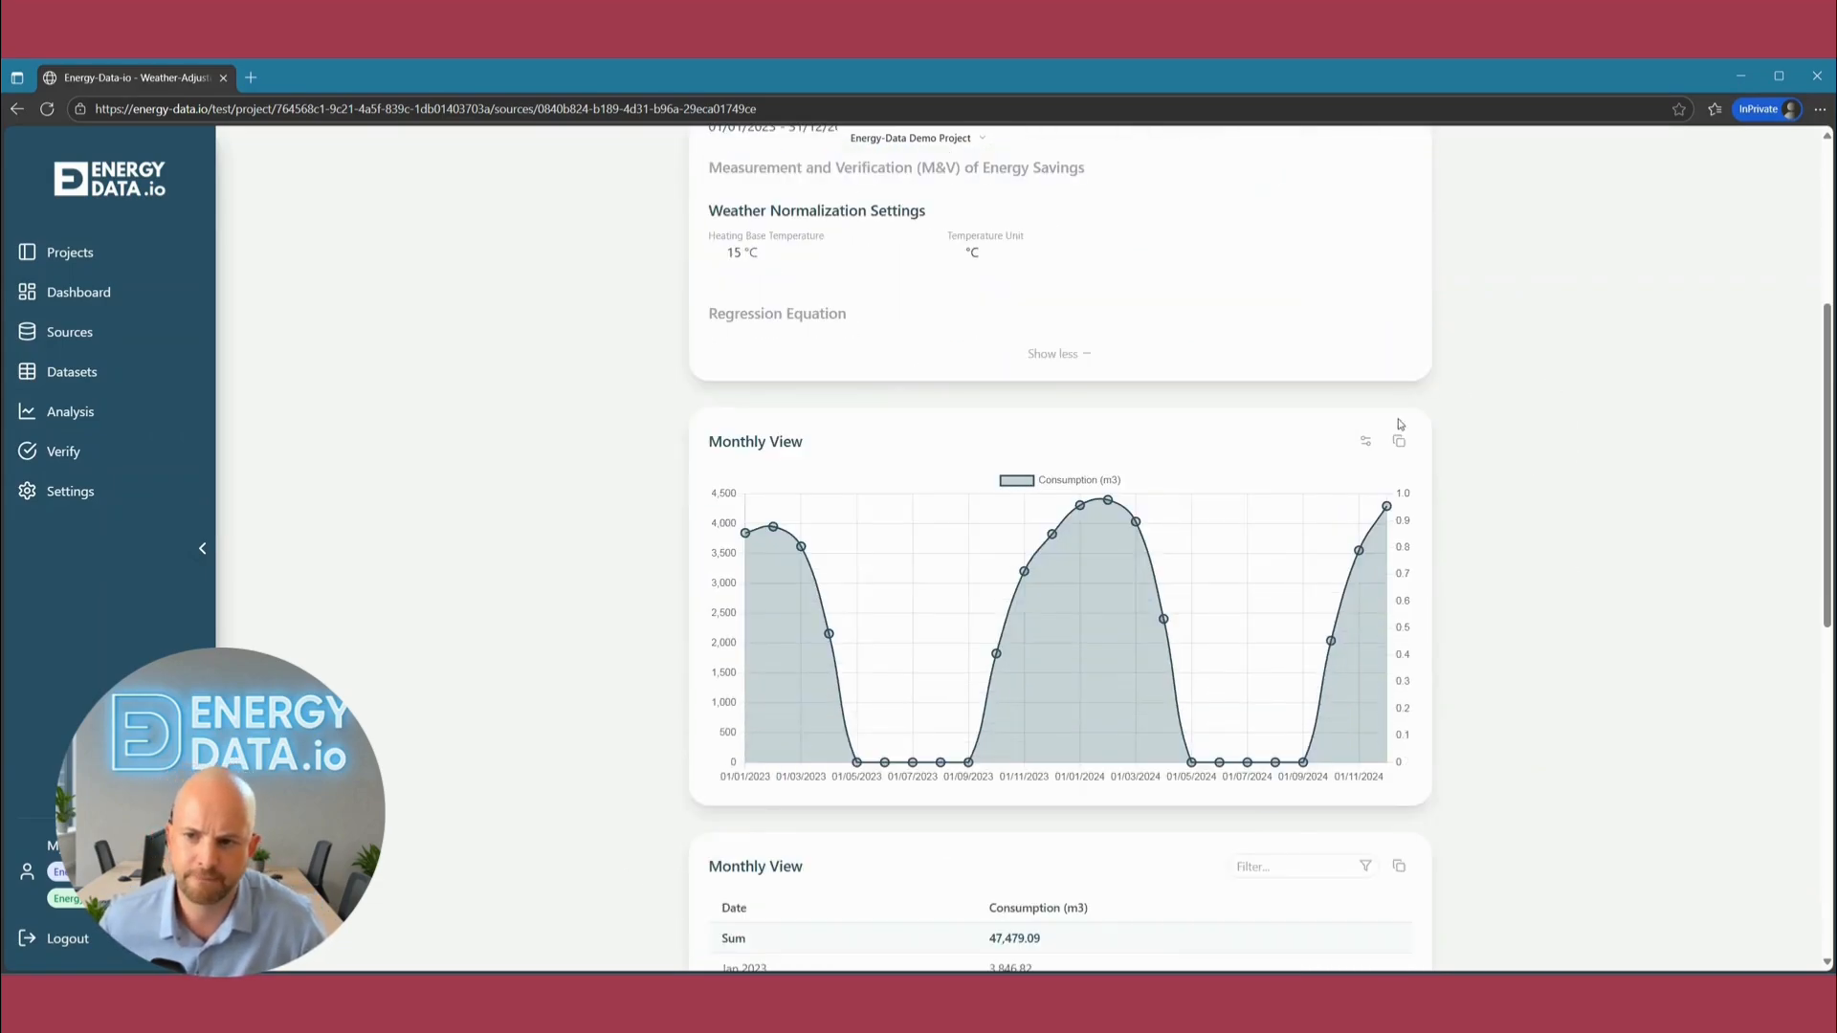
{"action": "scroll", "coordinate": [1378, 415], "scroll_direction": "down", "scroll_amount": 1}
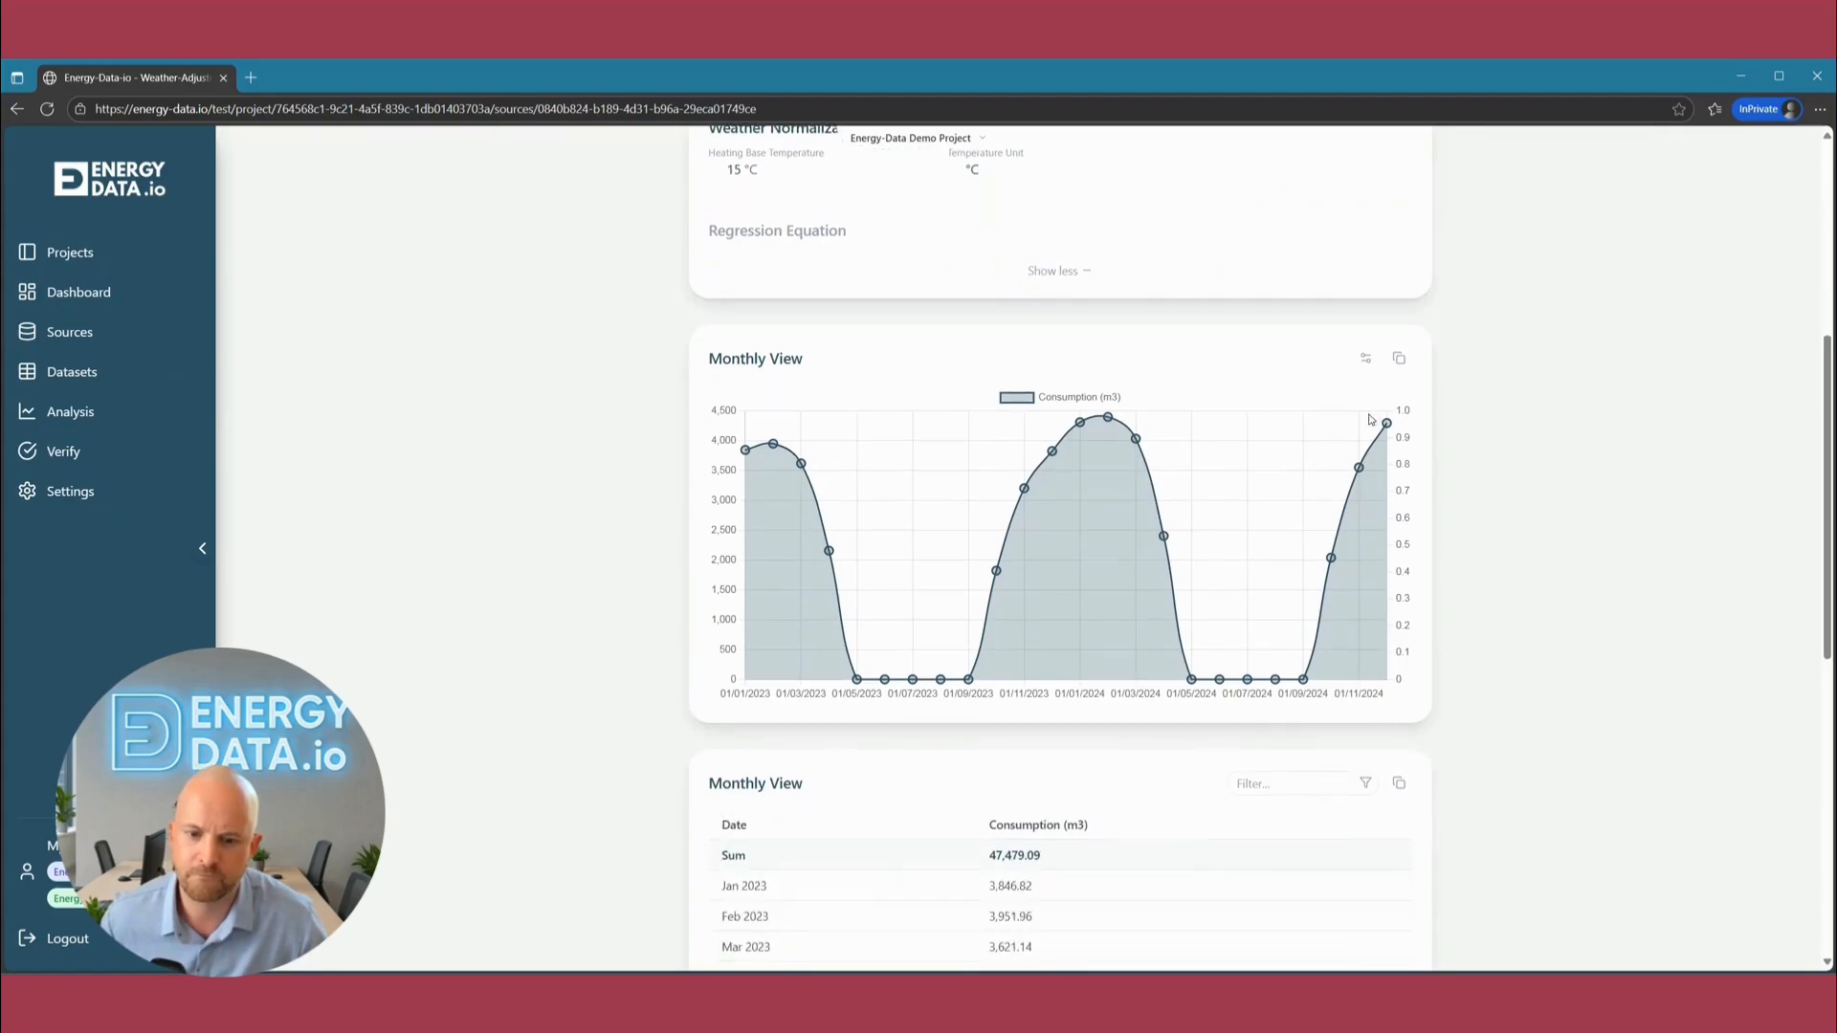
{"action": "left_click", "coordinate": [1367, 360]}
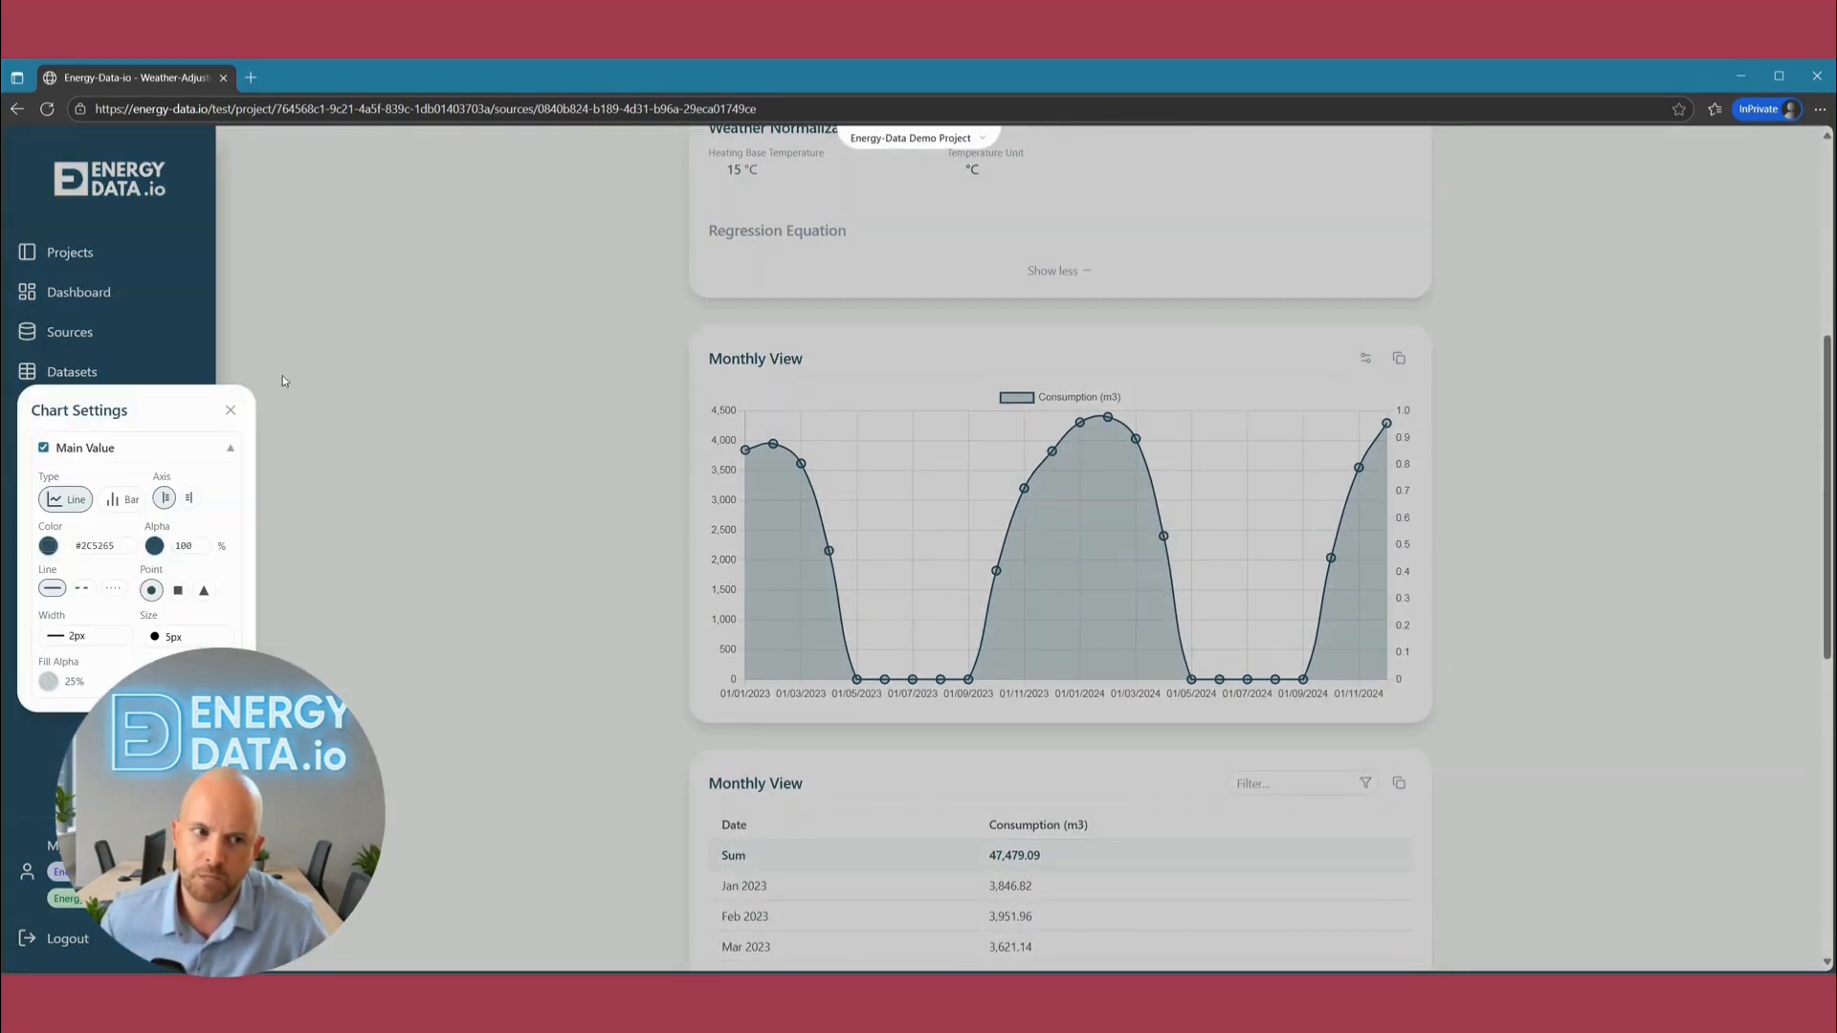
{"action": "left_click", "coordinate": [229, 412]}
{"action": "scroll", "coordinate": [1550, 657], "scroll_direction": "up", "scroll_amount": 5}
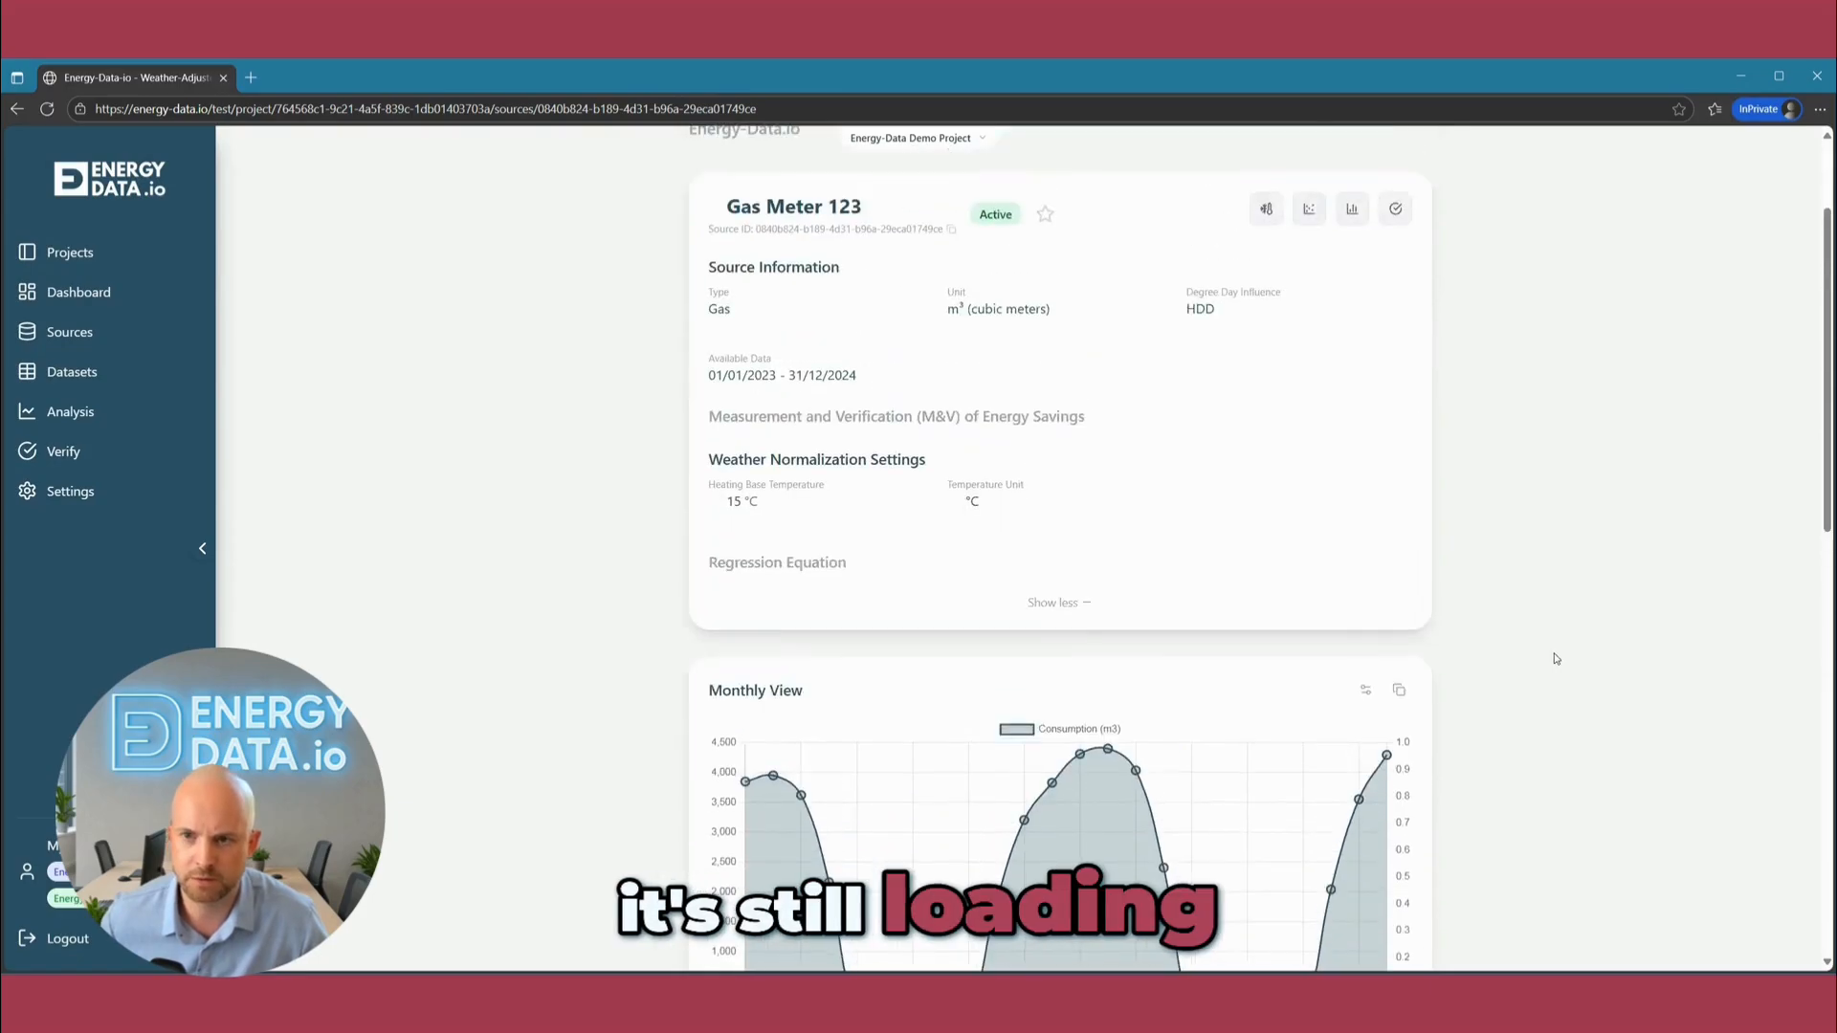
{"action": "scroll", "coordinate": [1556, 659], "scroll_direction": "down", "scroll_amount": 3}
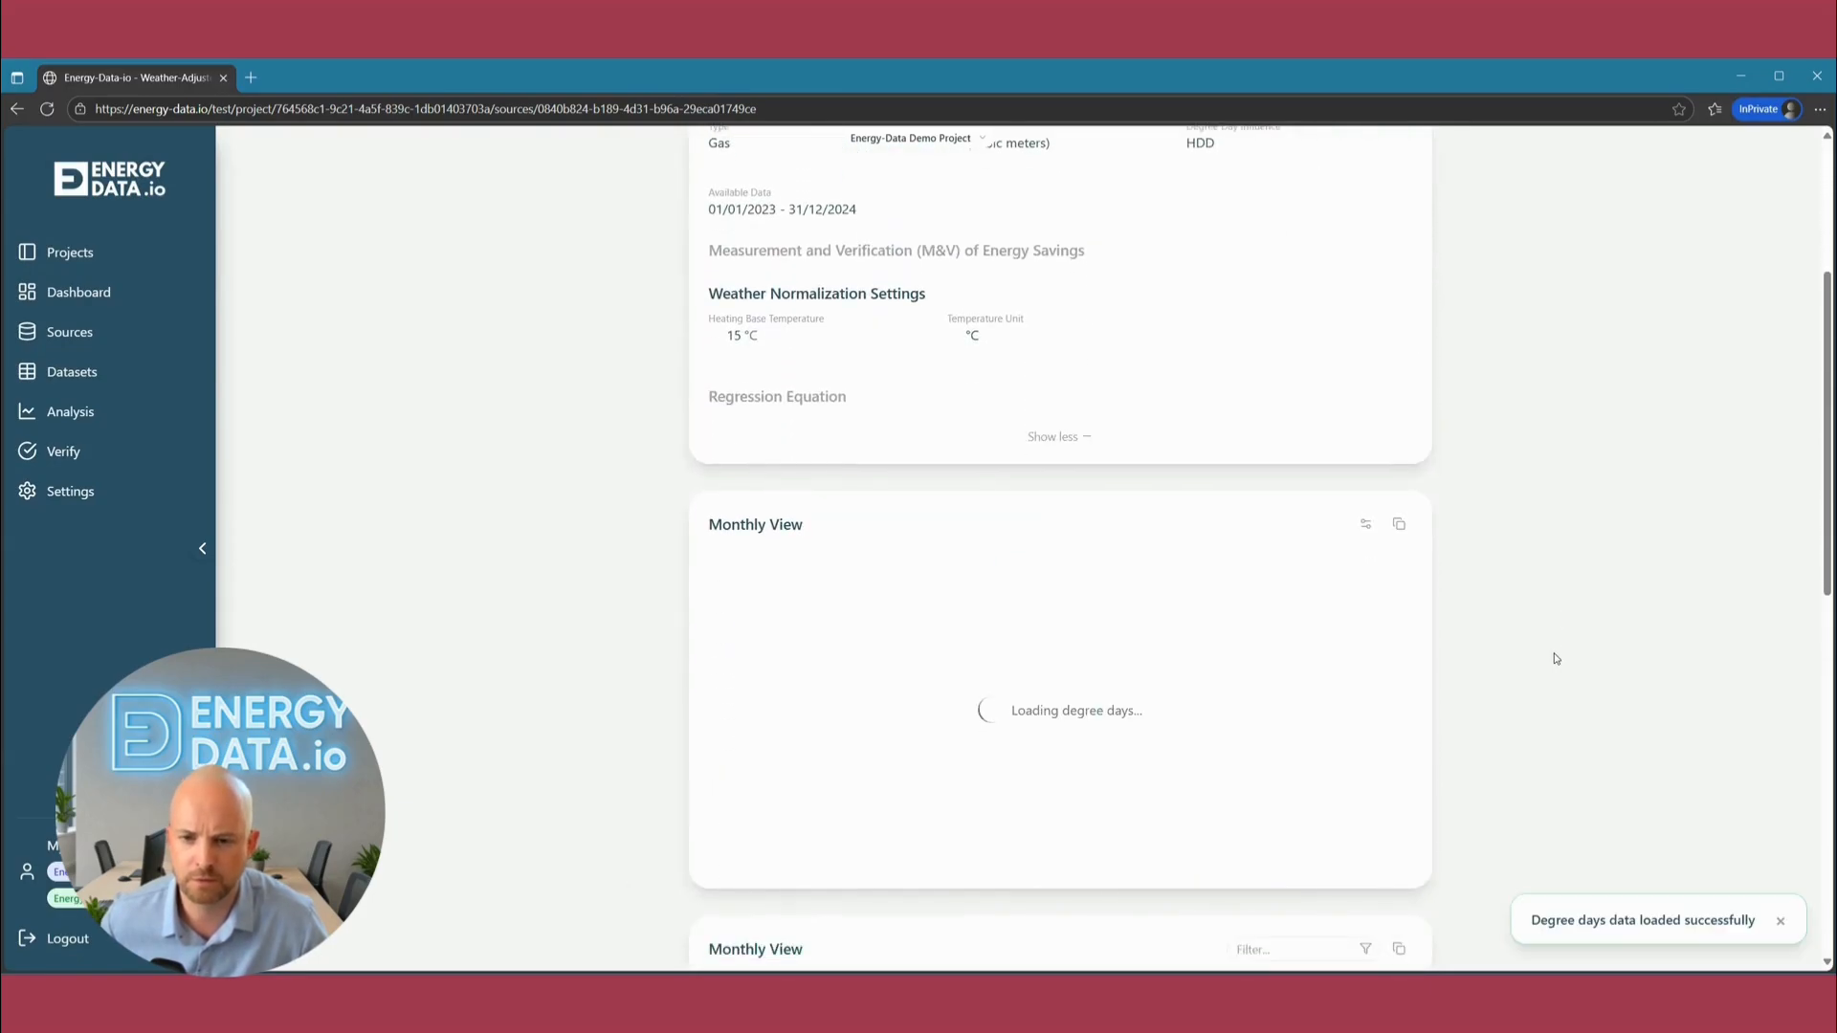
{"action": "scroll", "coordinate": [1517, 713], "scroll_direction": "down", "scroll_amount": 2}
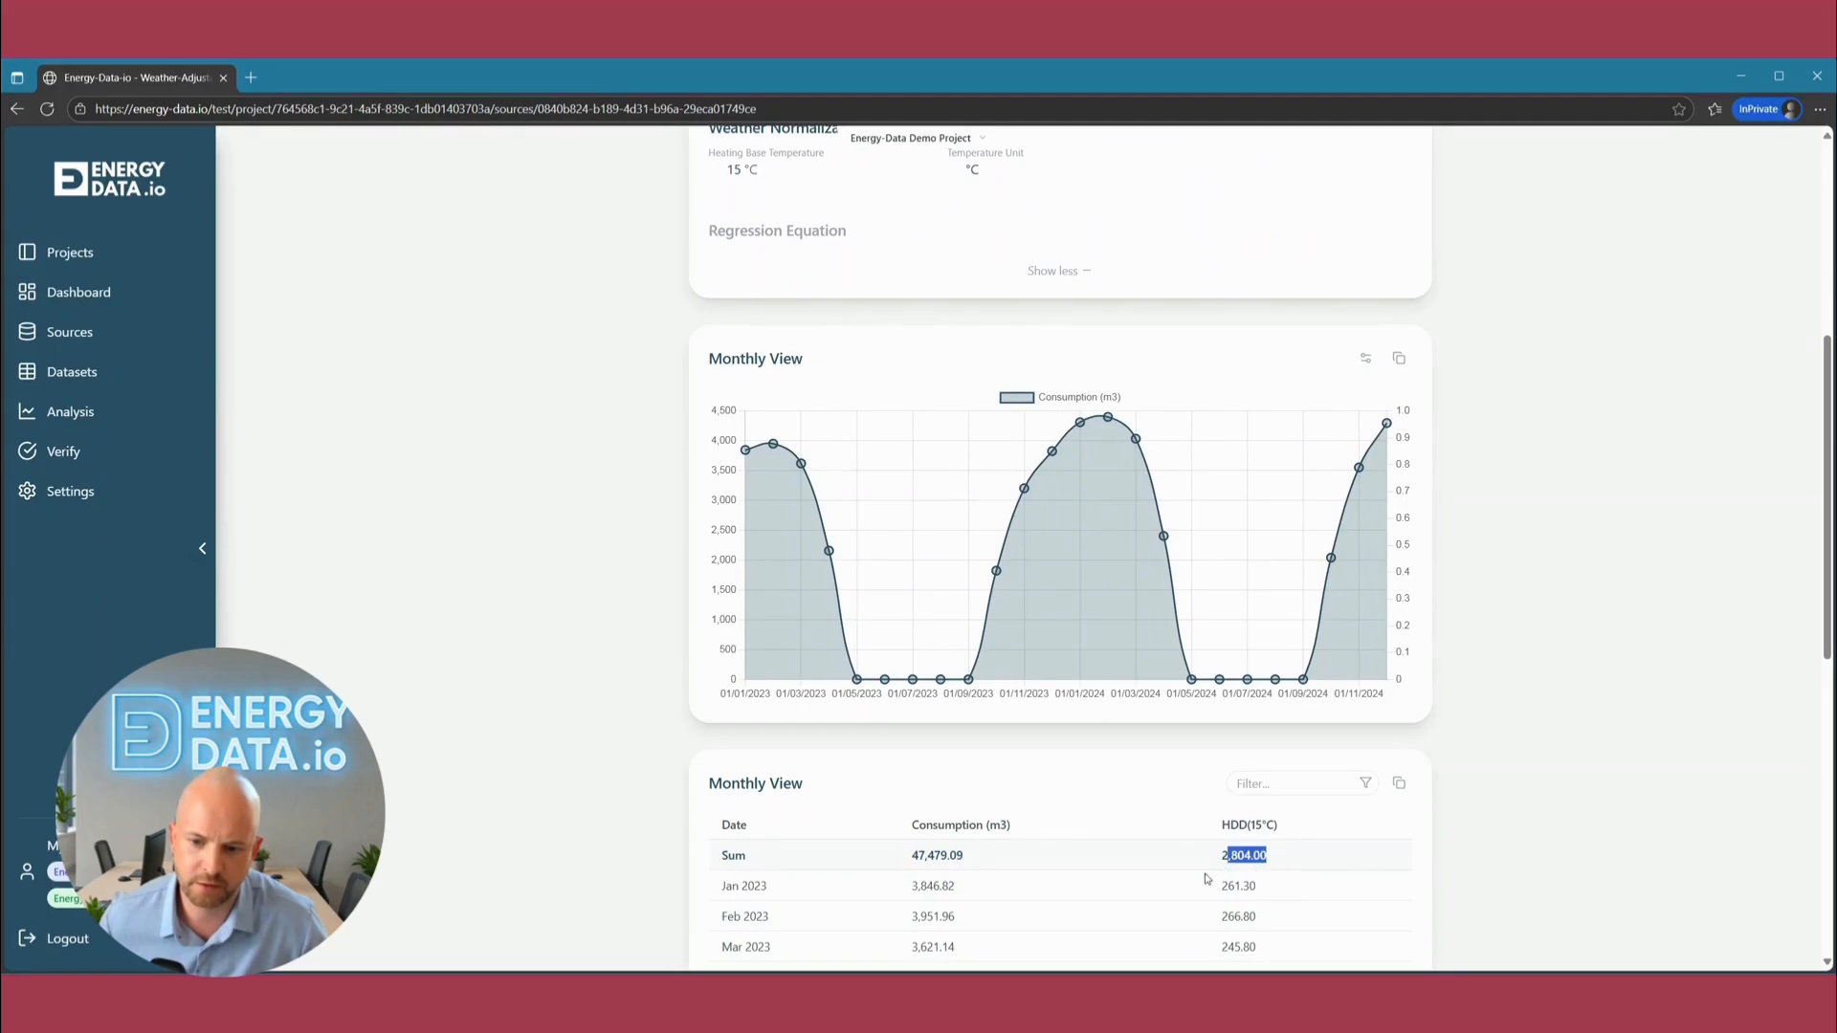
Add Heating Degree Days (15°C) to the Monthly View chart, display the series as a line, and close the chart settings.
{"action": "left_click", "coordinate": [1366, 359]}
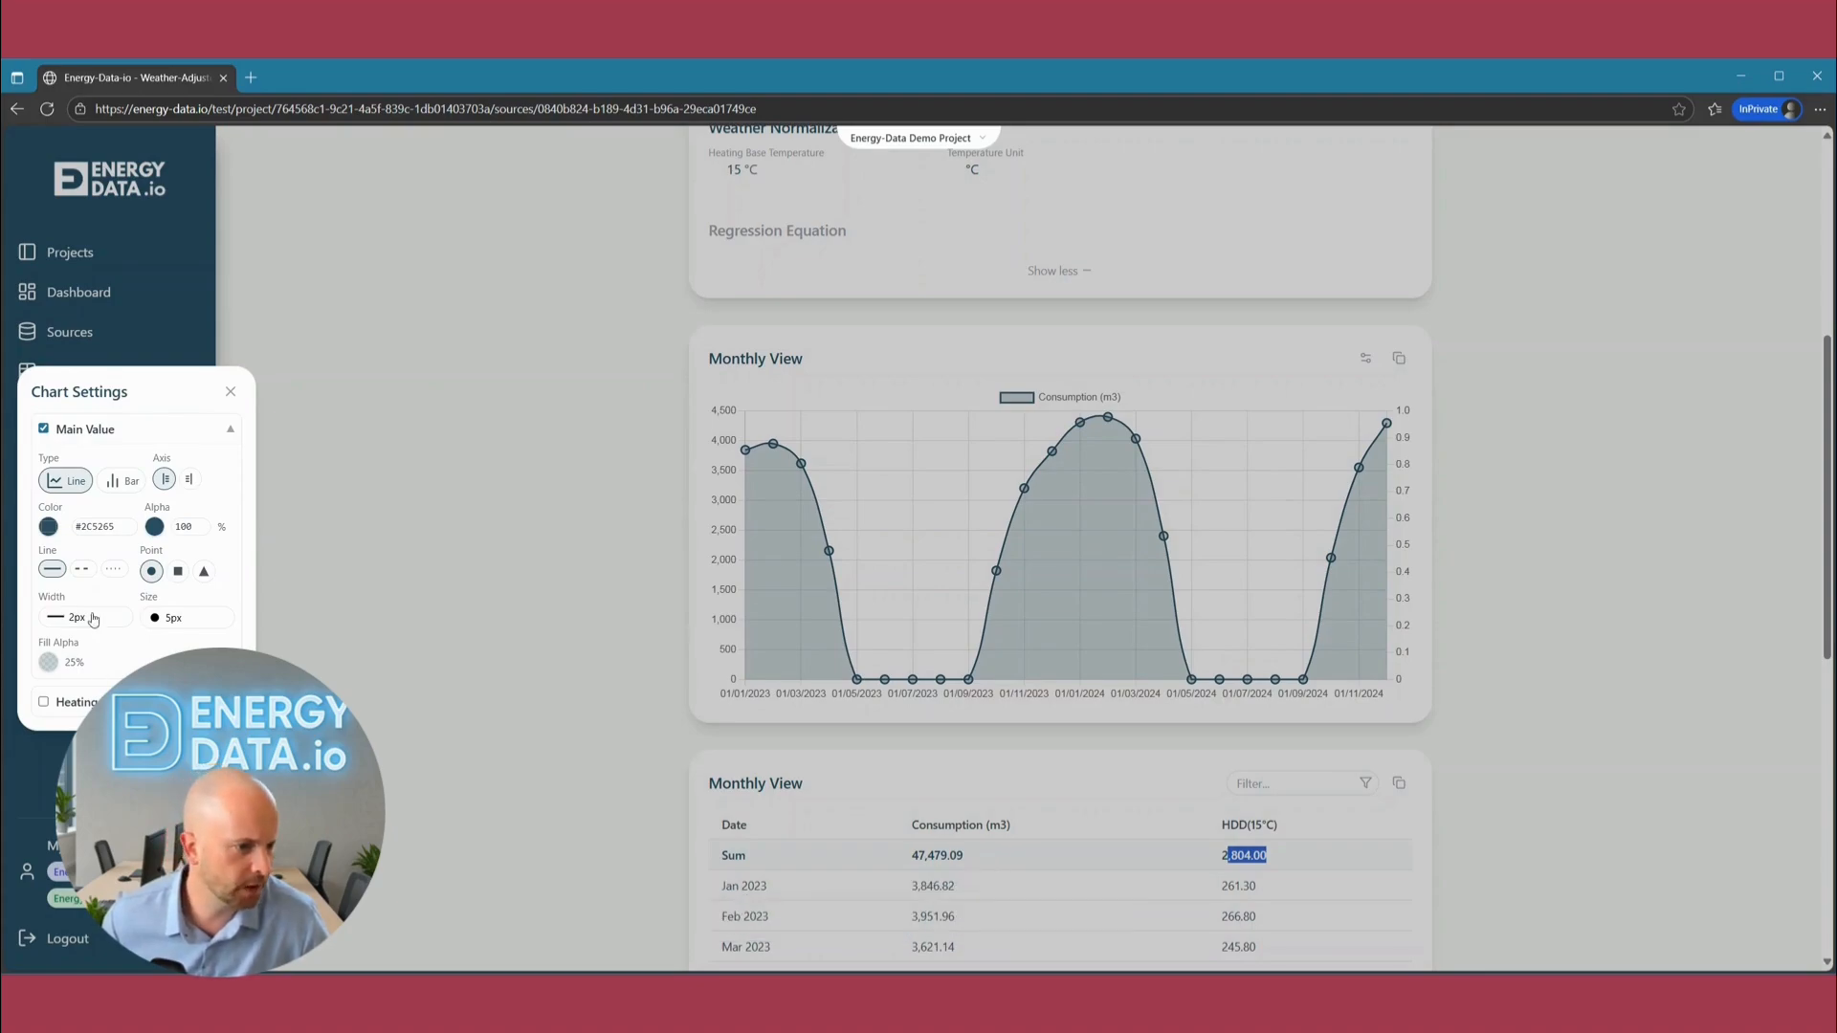
{"action": "left_click", "coordinate": [44, 703]}
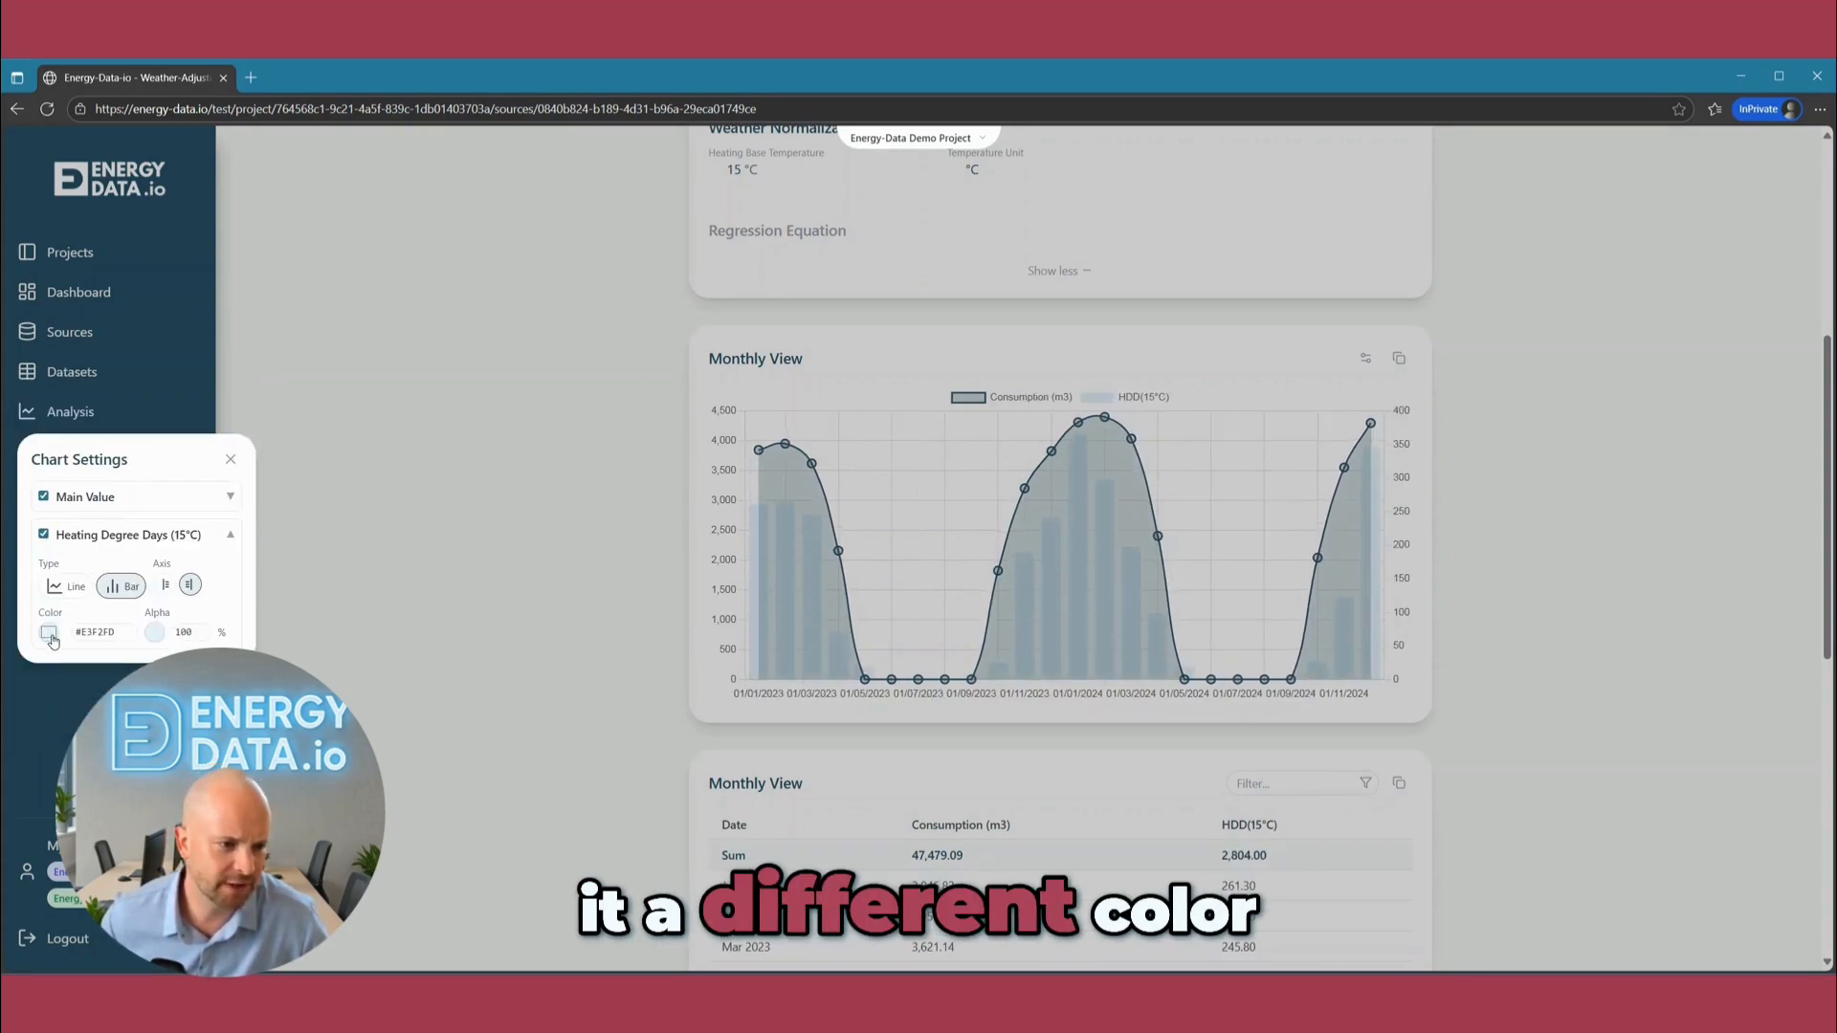
{"action": "left_click", "coordinate": [73, 586]}
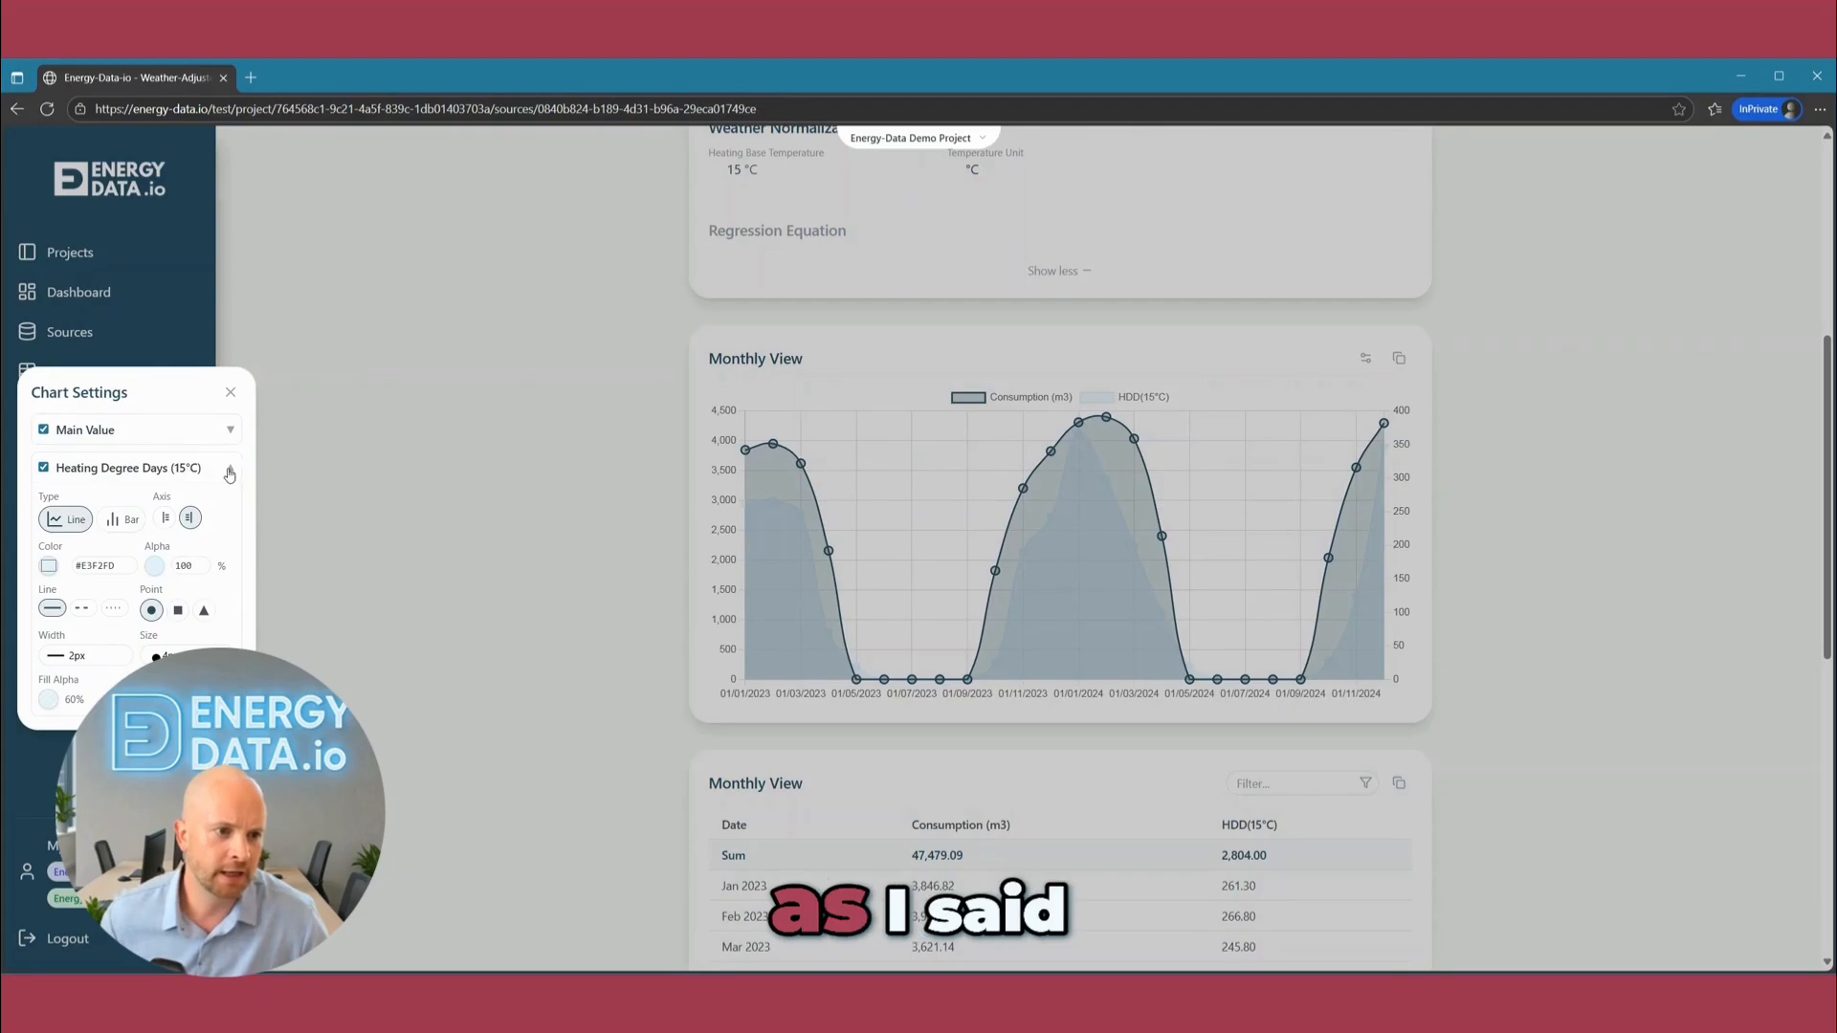
{"action": "left_click", "coordinate": [229, 473]}
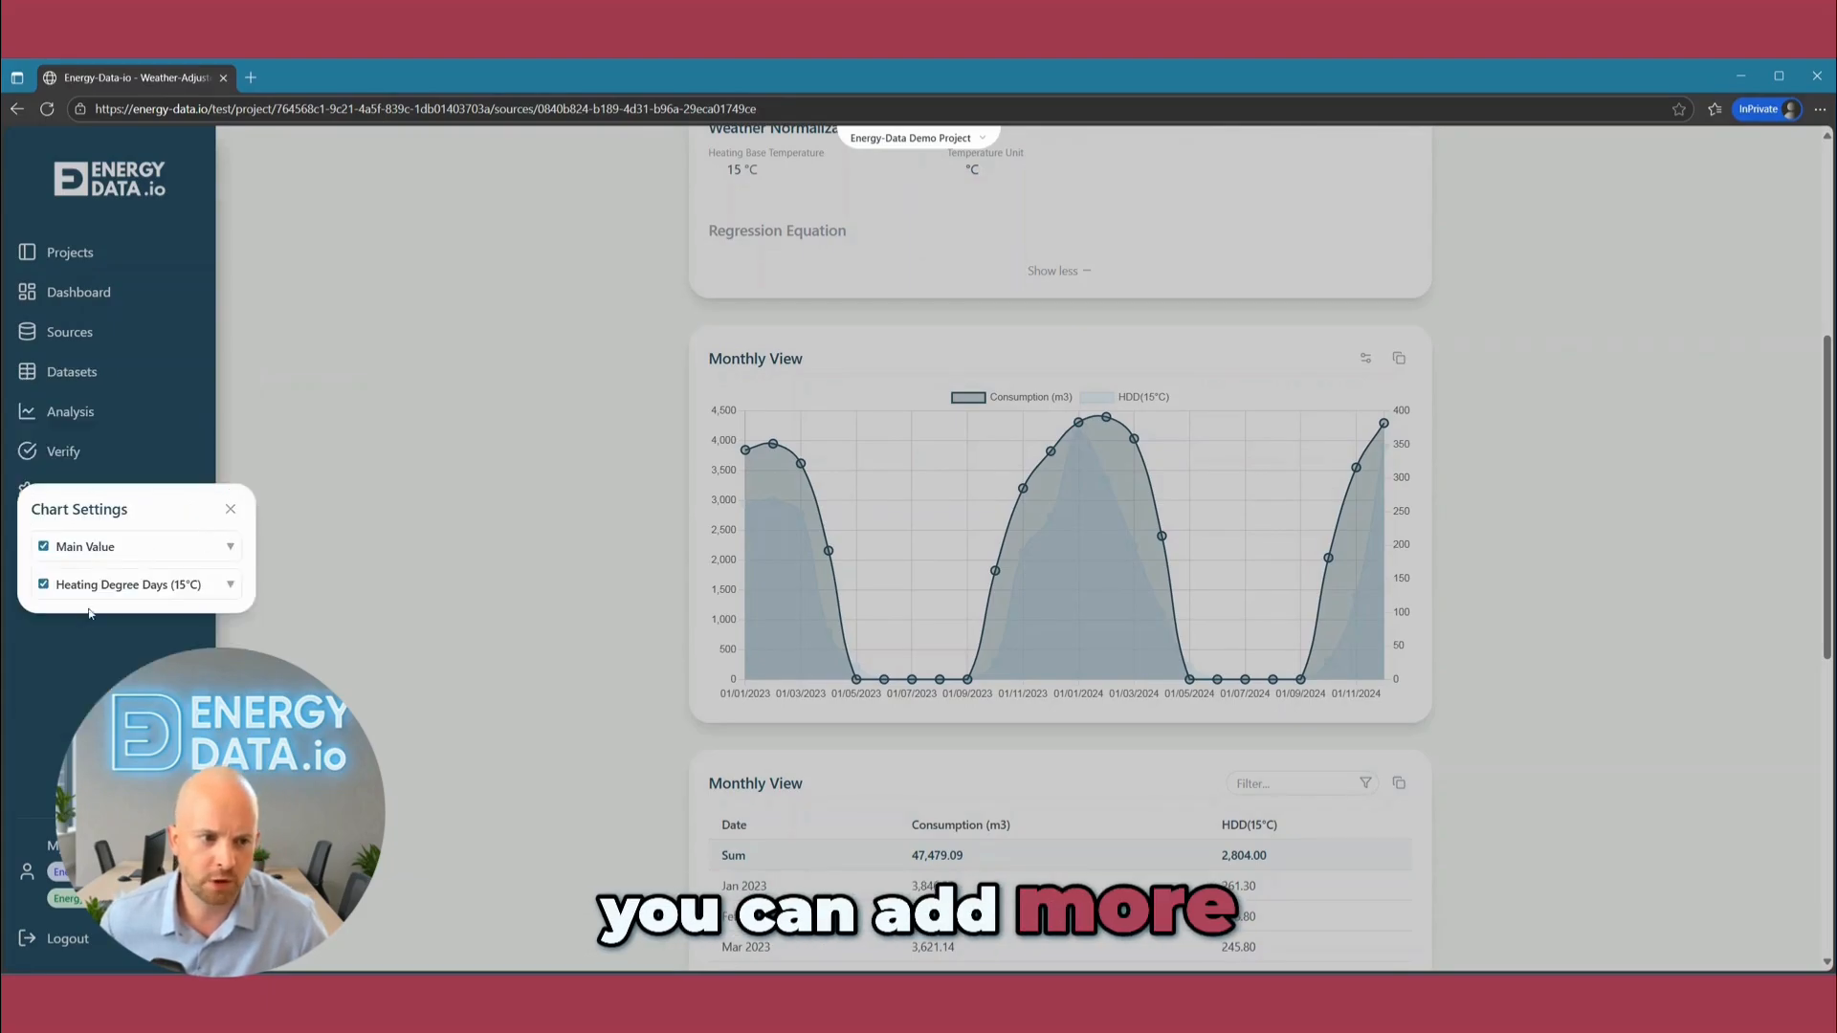
{"action": "left_click", "coordinate": [231, 512]}
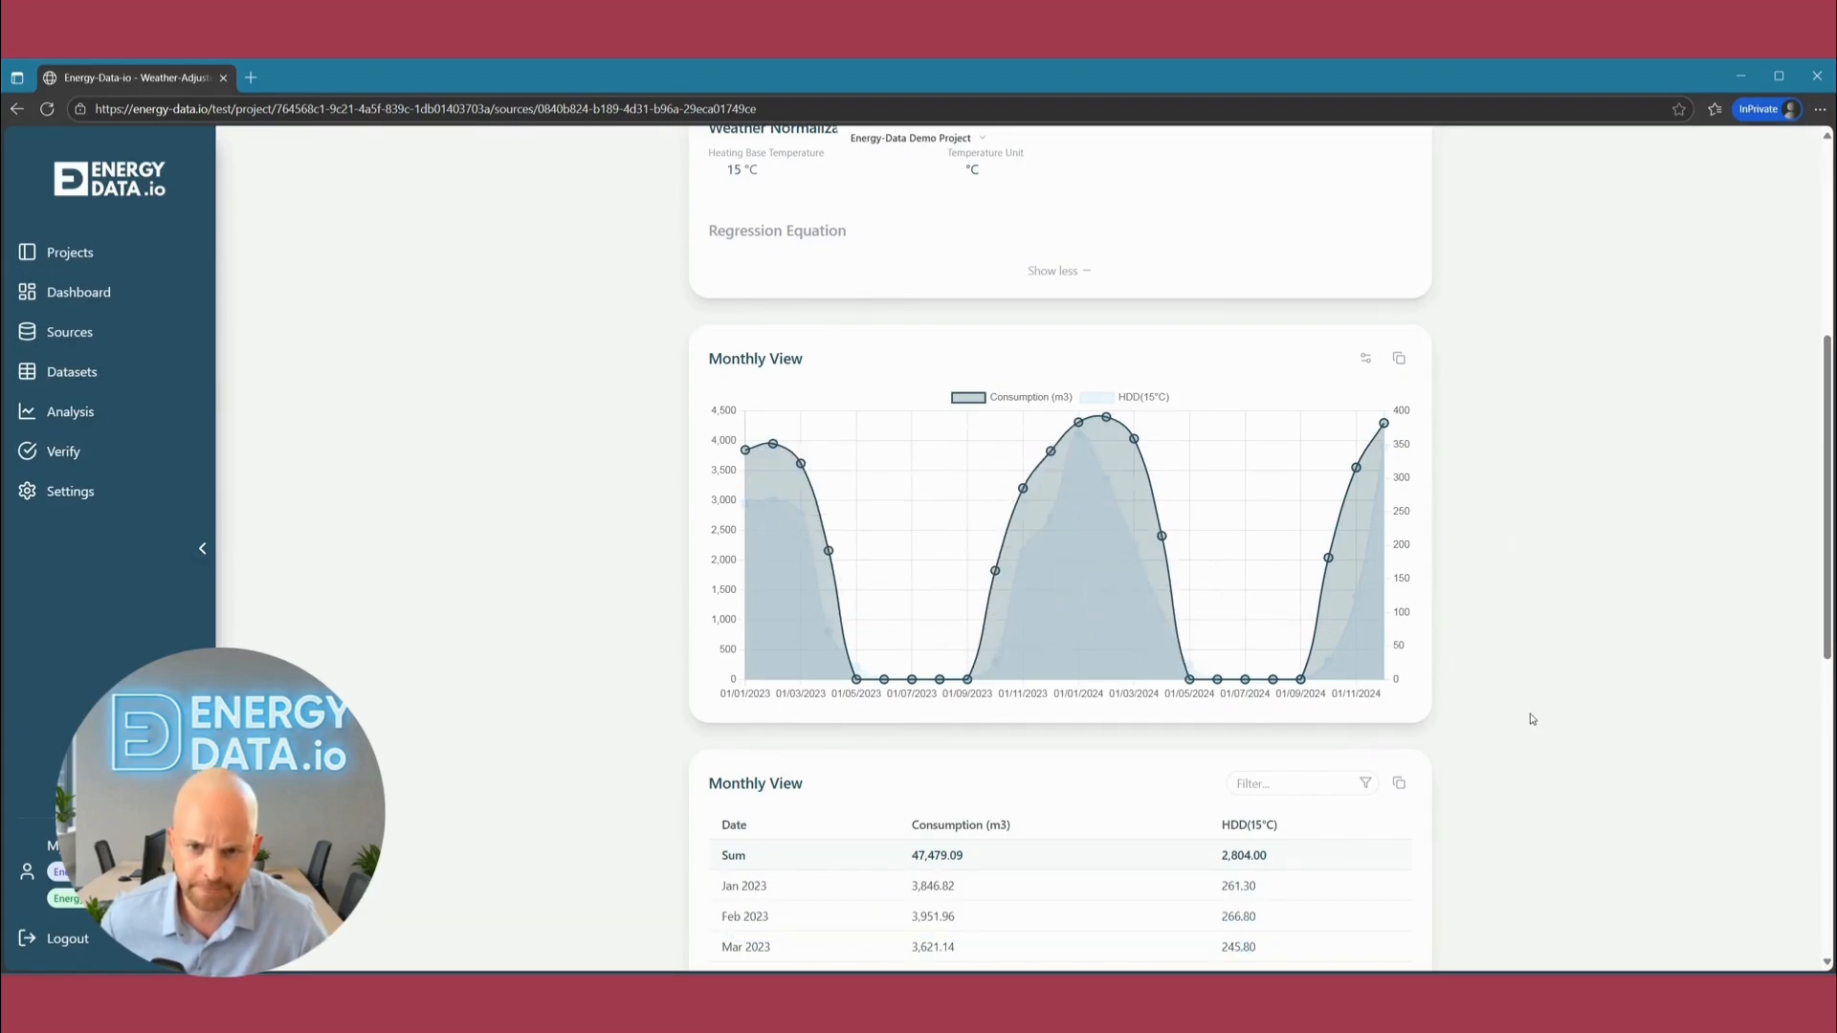
Start a regression analysis for the gas meter covering 01-Jan-2023 to 31-Dec-2023 with daily aggregation.
{"action": "scroll", "coordinate": [1516, 760], "scroll_direction": "up", "scroll_amount": 5}
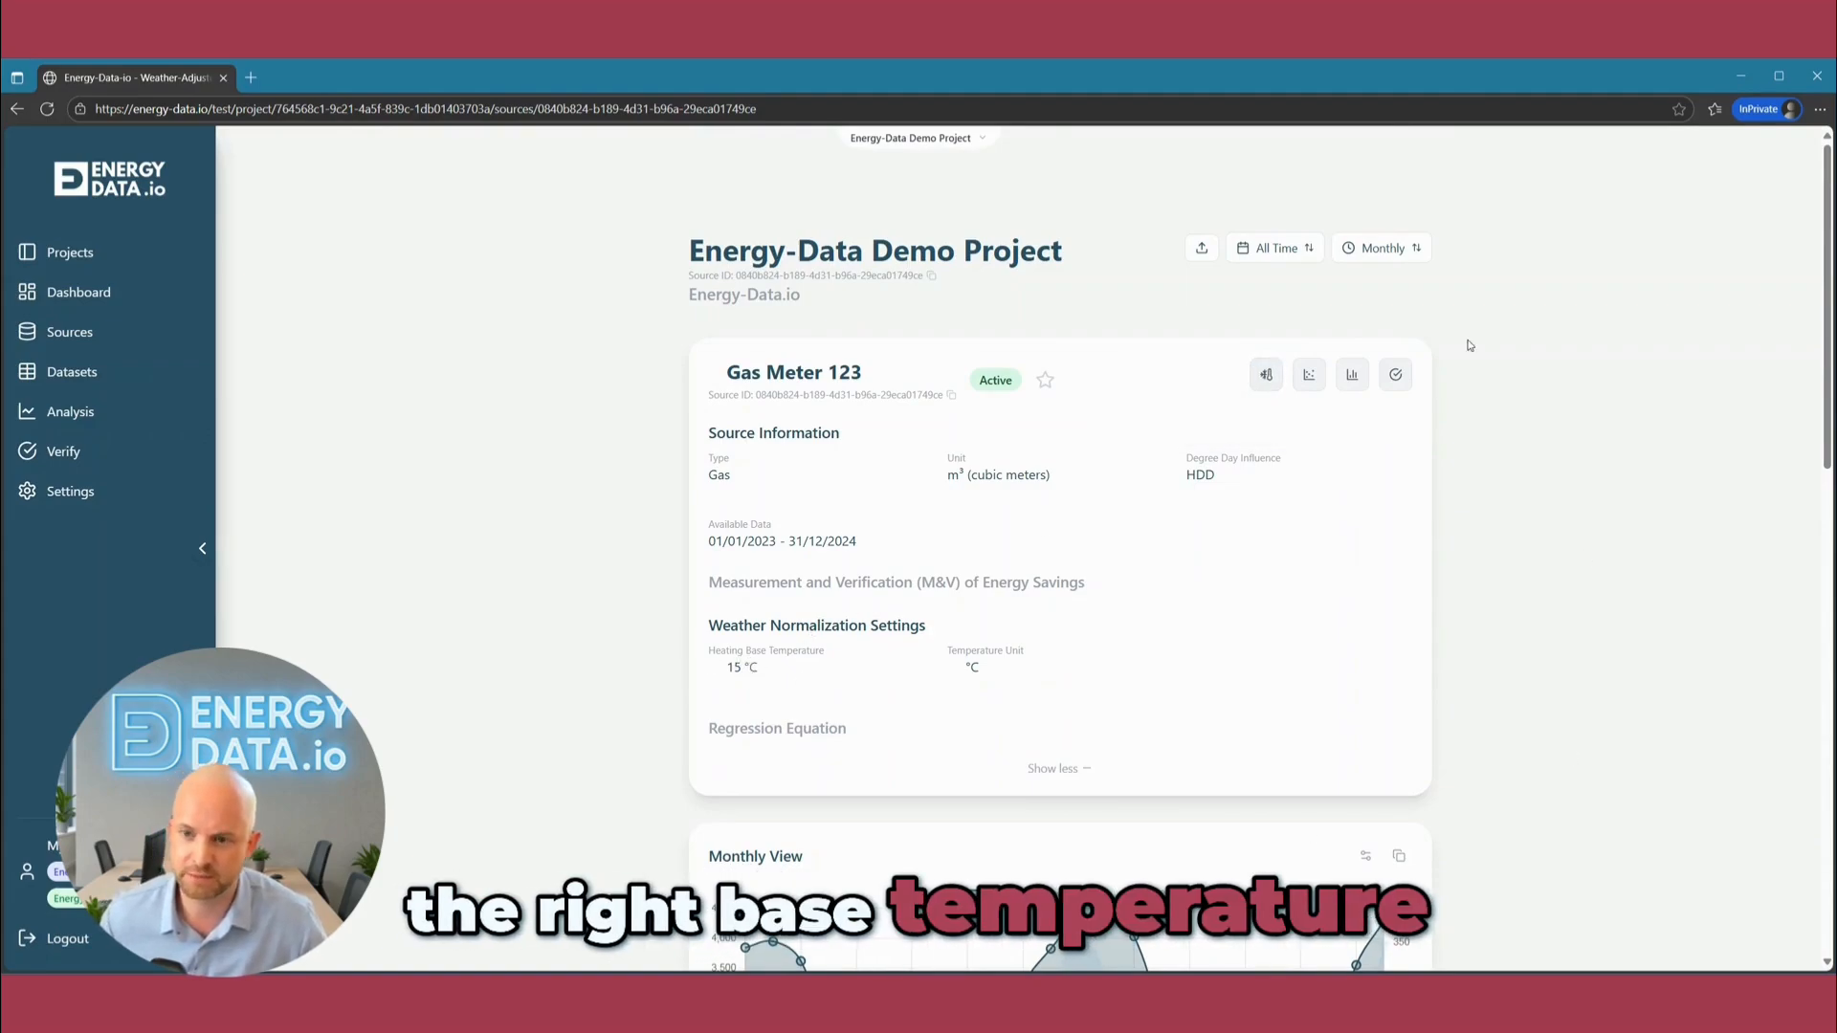
{"action": "left_click", "coordinate": [1268, 376]}
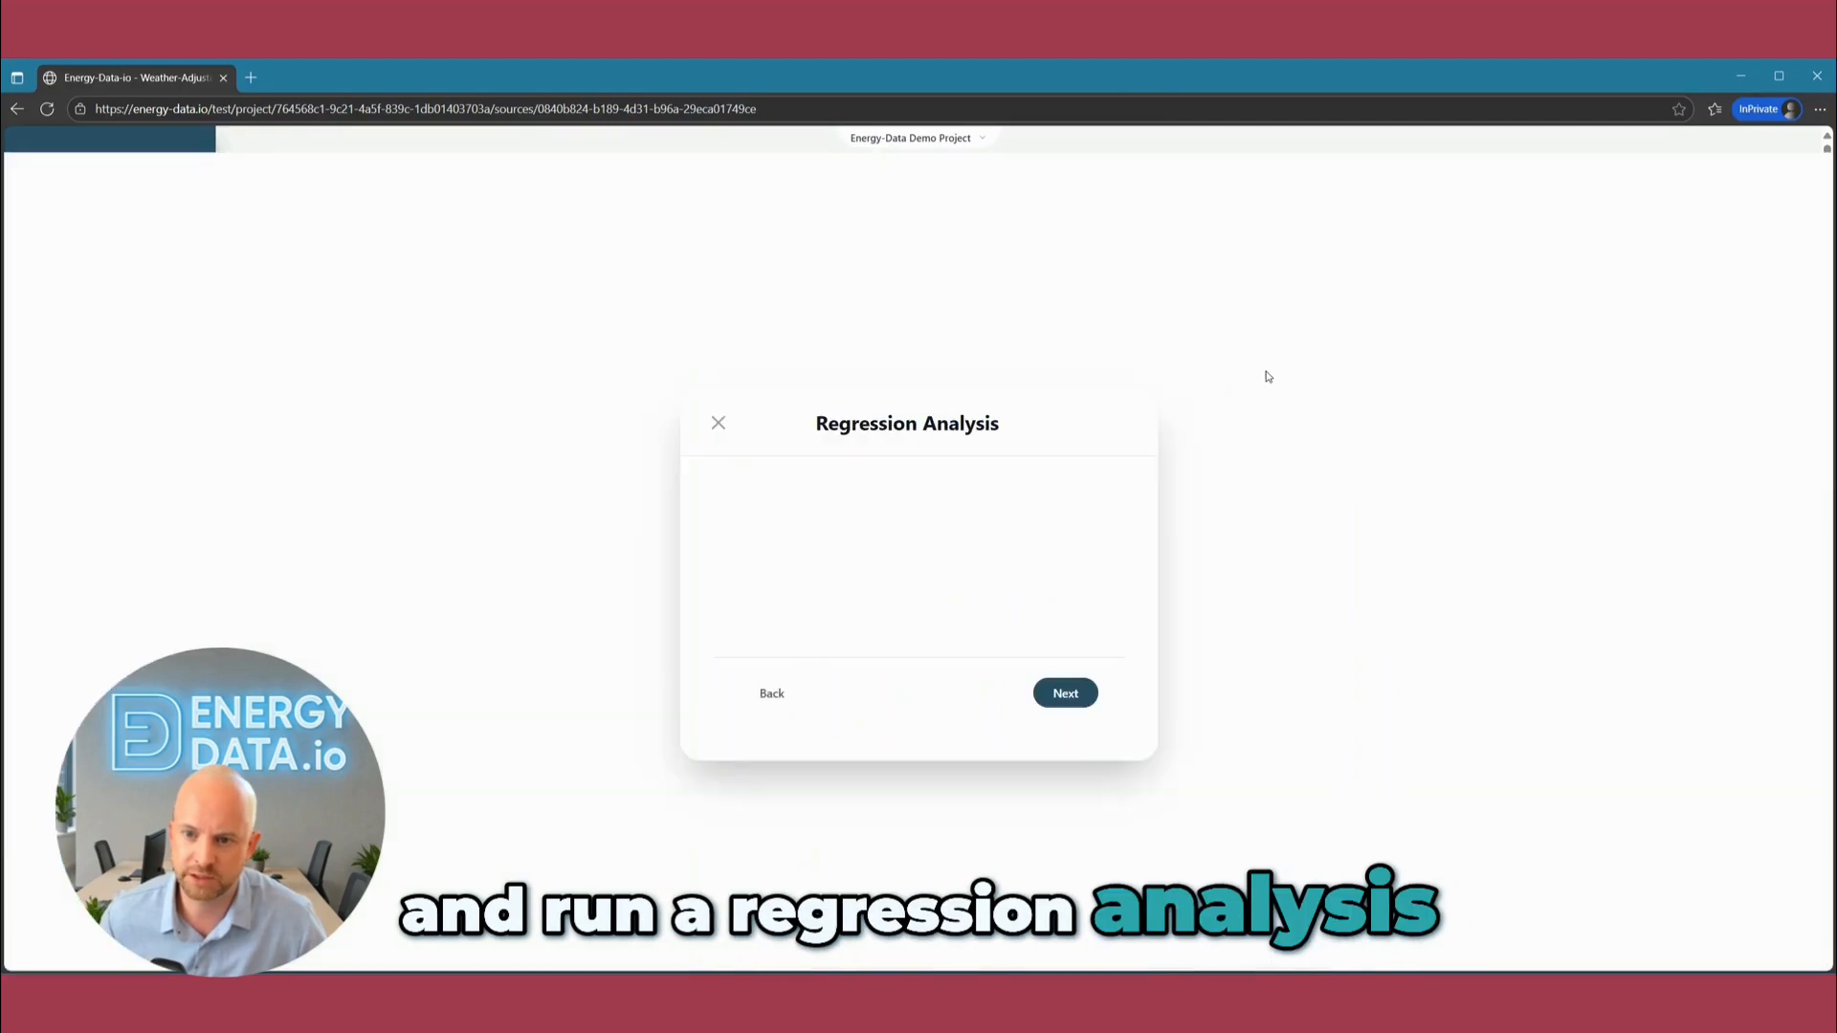
{"action": "left_click", "coordinate": [1007, 611]}
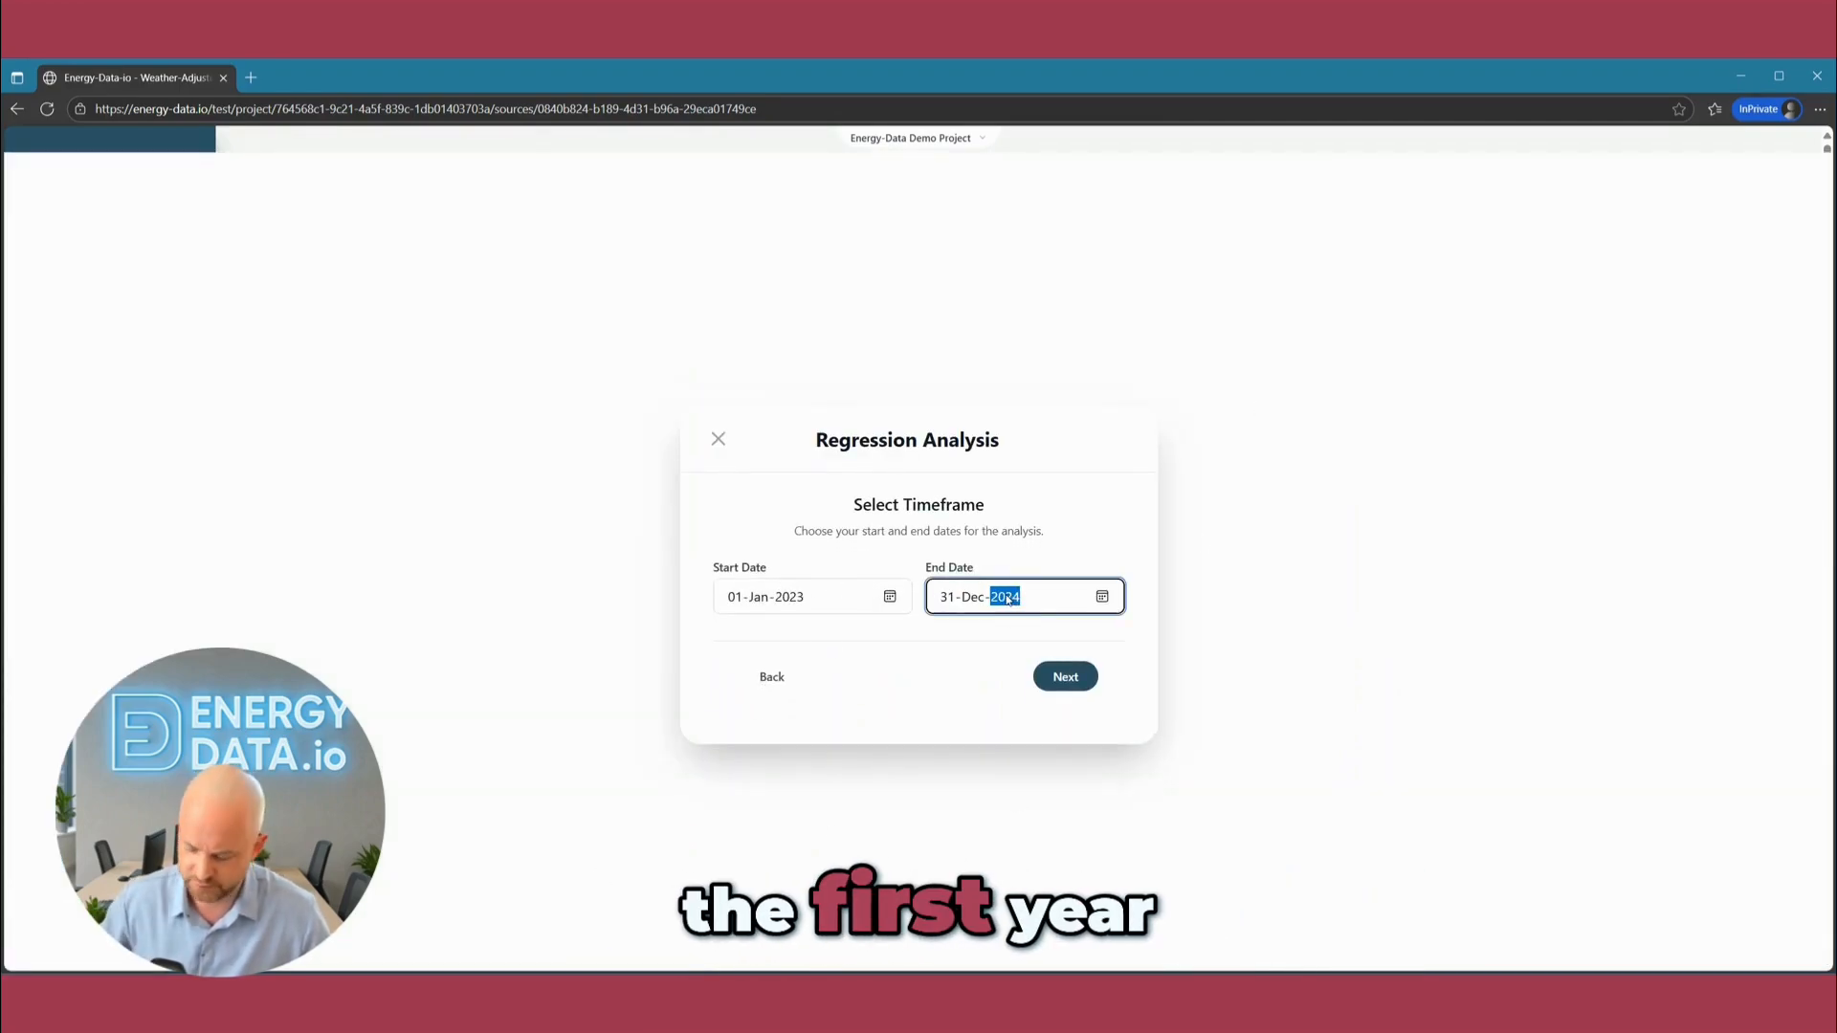
{"action": "left_click", "coordinate": [1084, 536]}
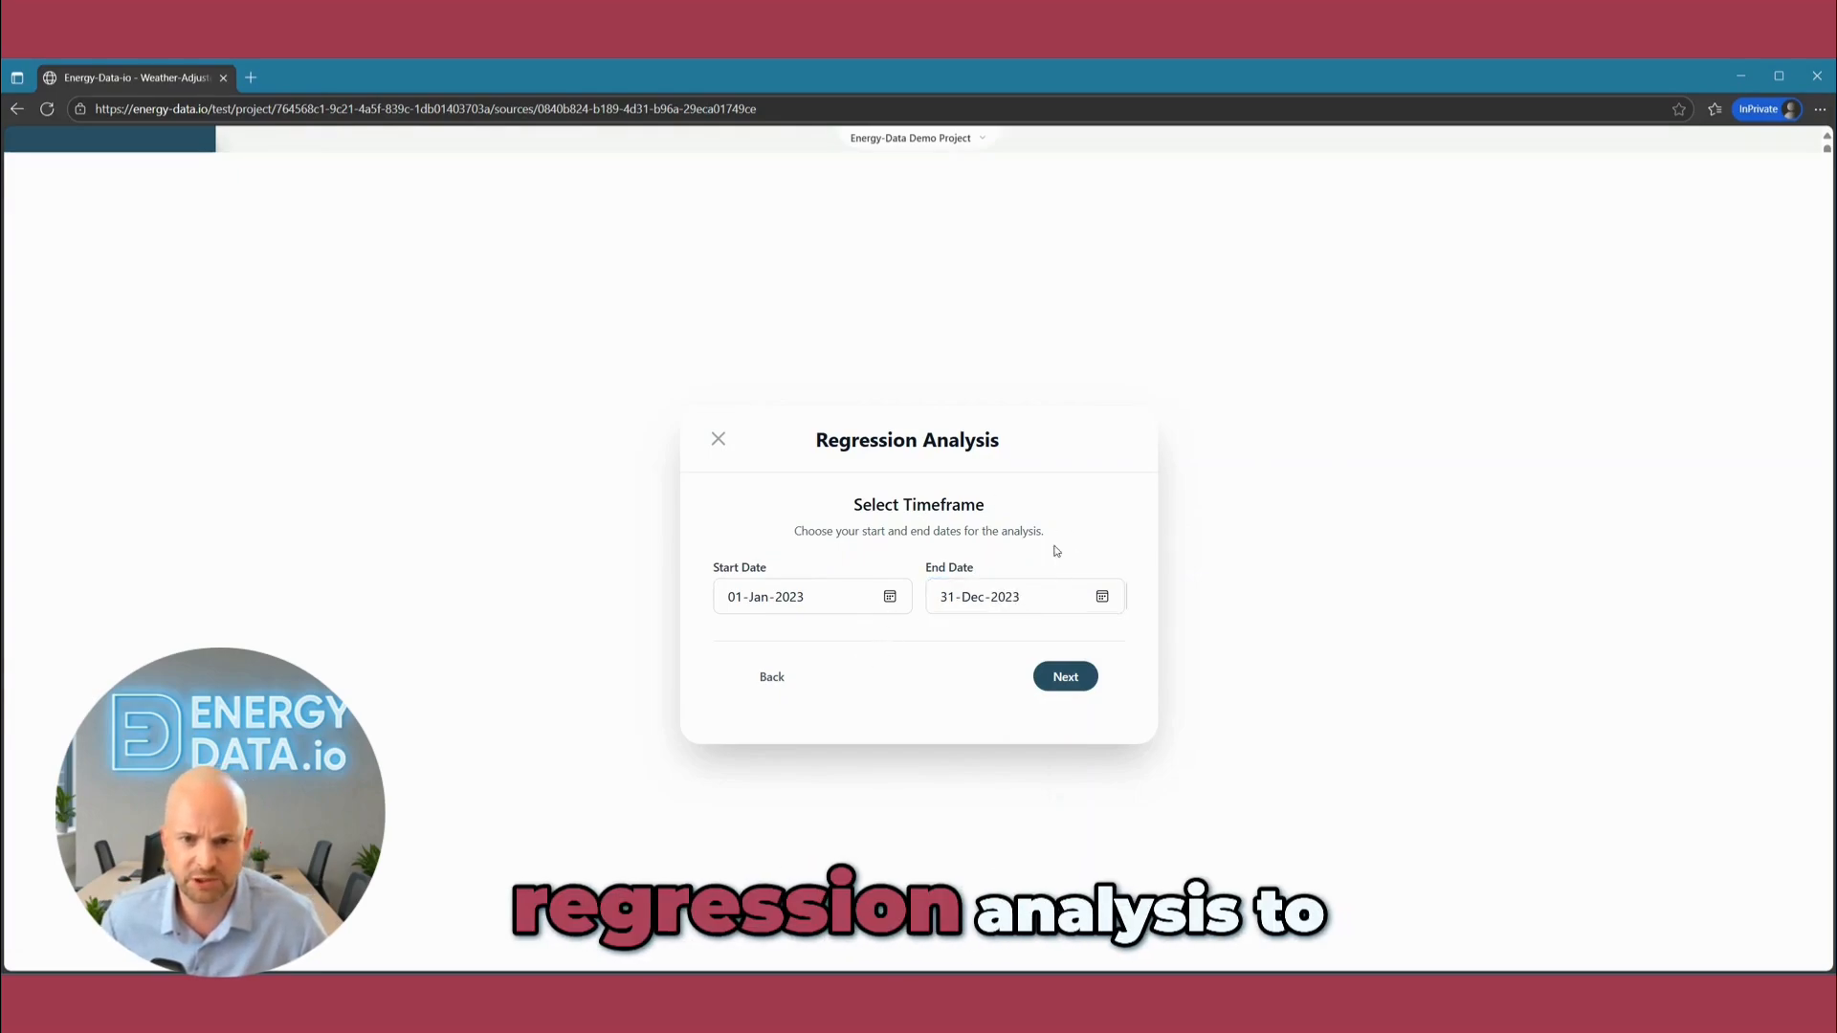
{"action": "left_click", "coordinate": [1067, 683]}
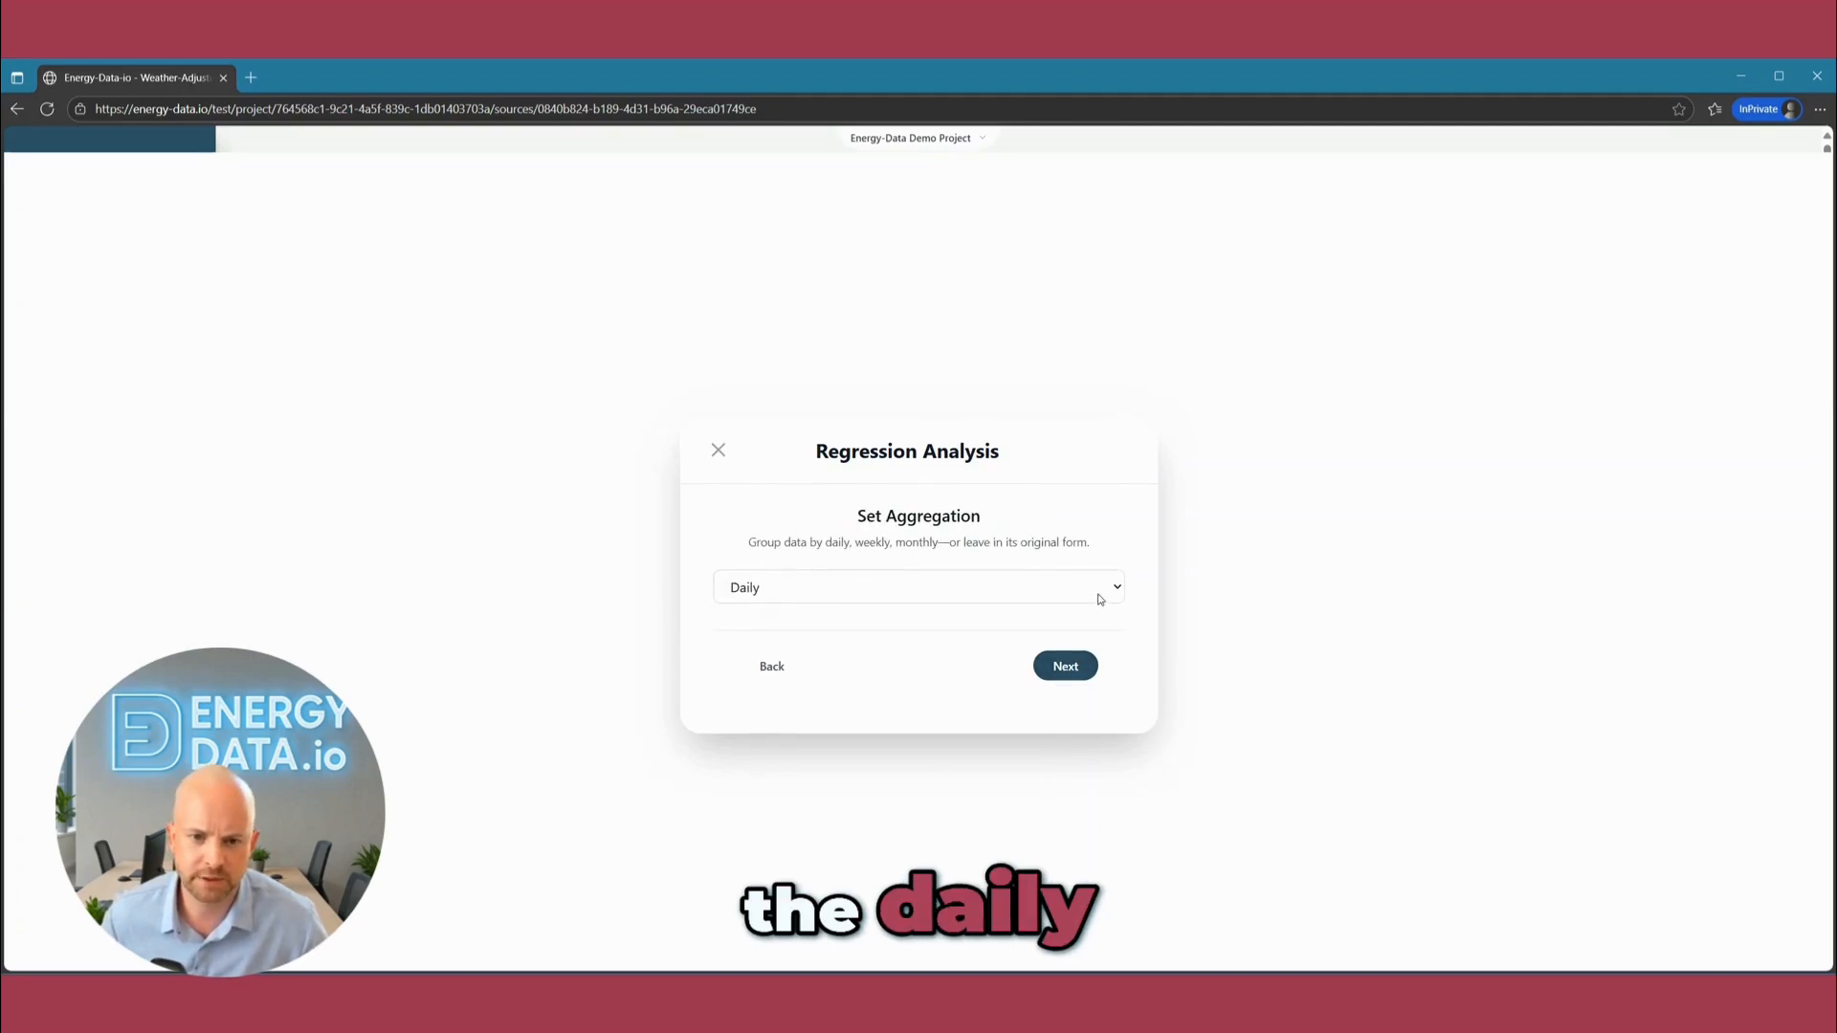
{"action": "left_click", "coordinate": [1061, 684]}
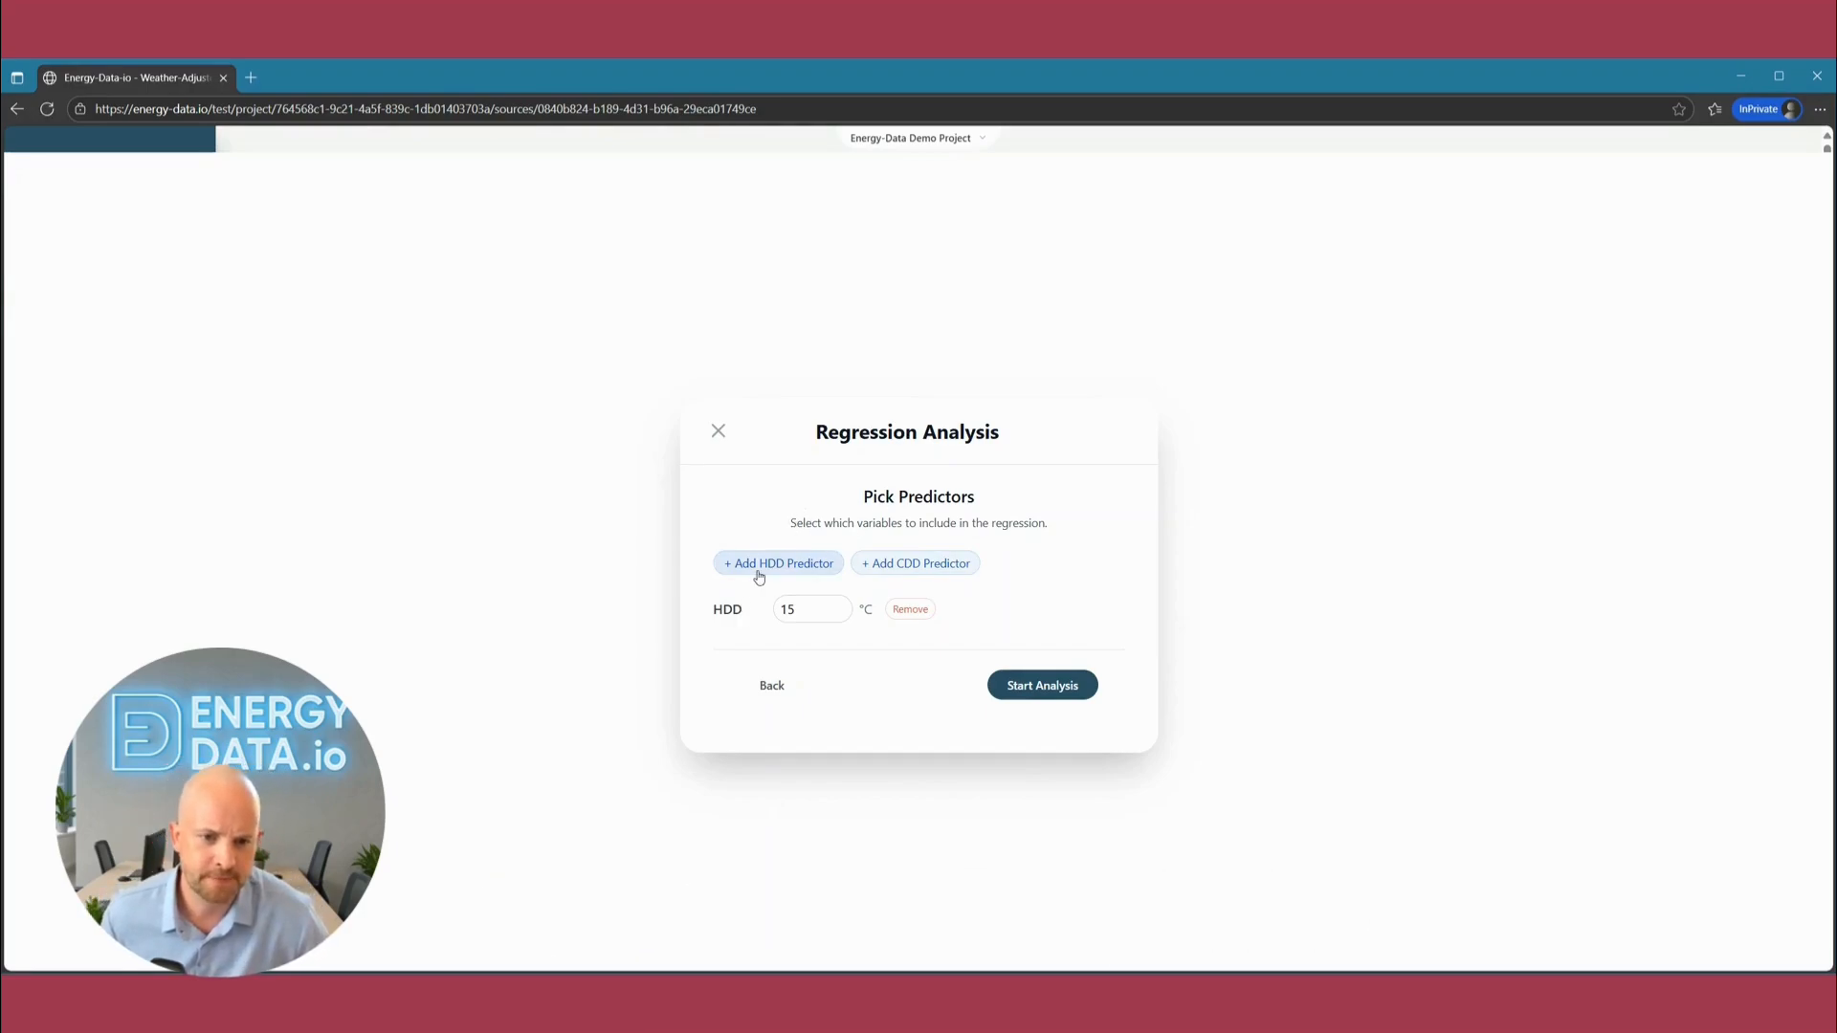
Add three more HDD predictors, set the four base temperatures to 14, 15, 17 and 19 °C, and run the analysis.
{"action": "left_click", "coordinate": [761, 564]}
{"action": "left_click", "coordinate": [766, 544]}
{"action": "left_click", "coordinate": [780, 522]}
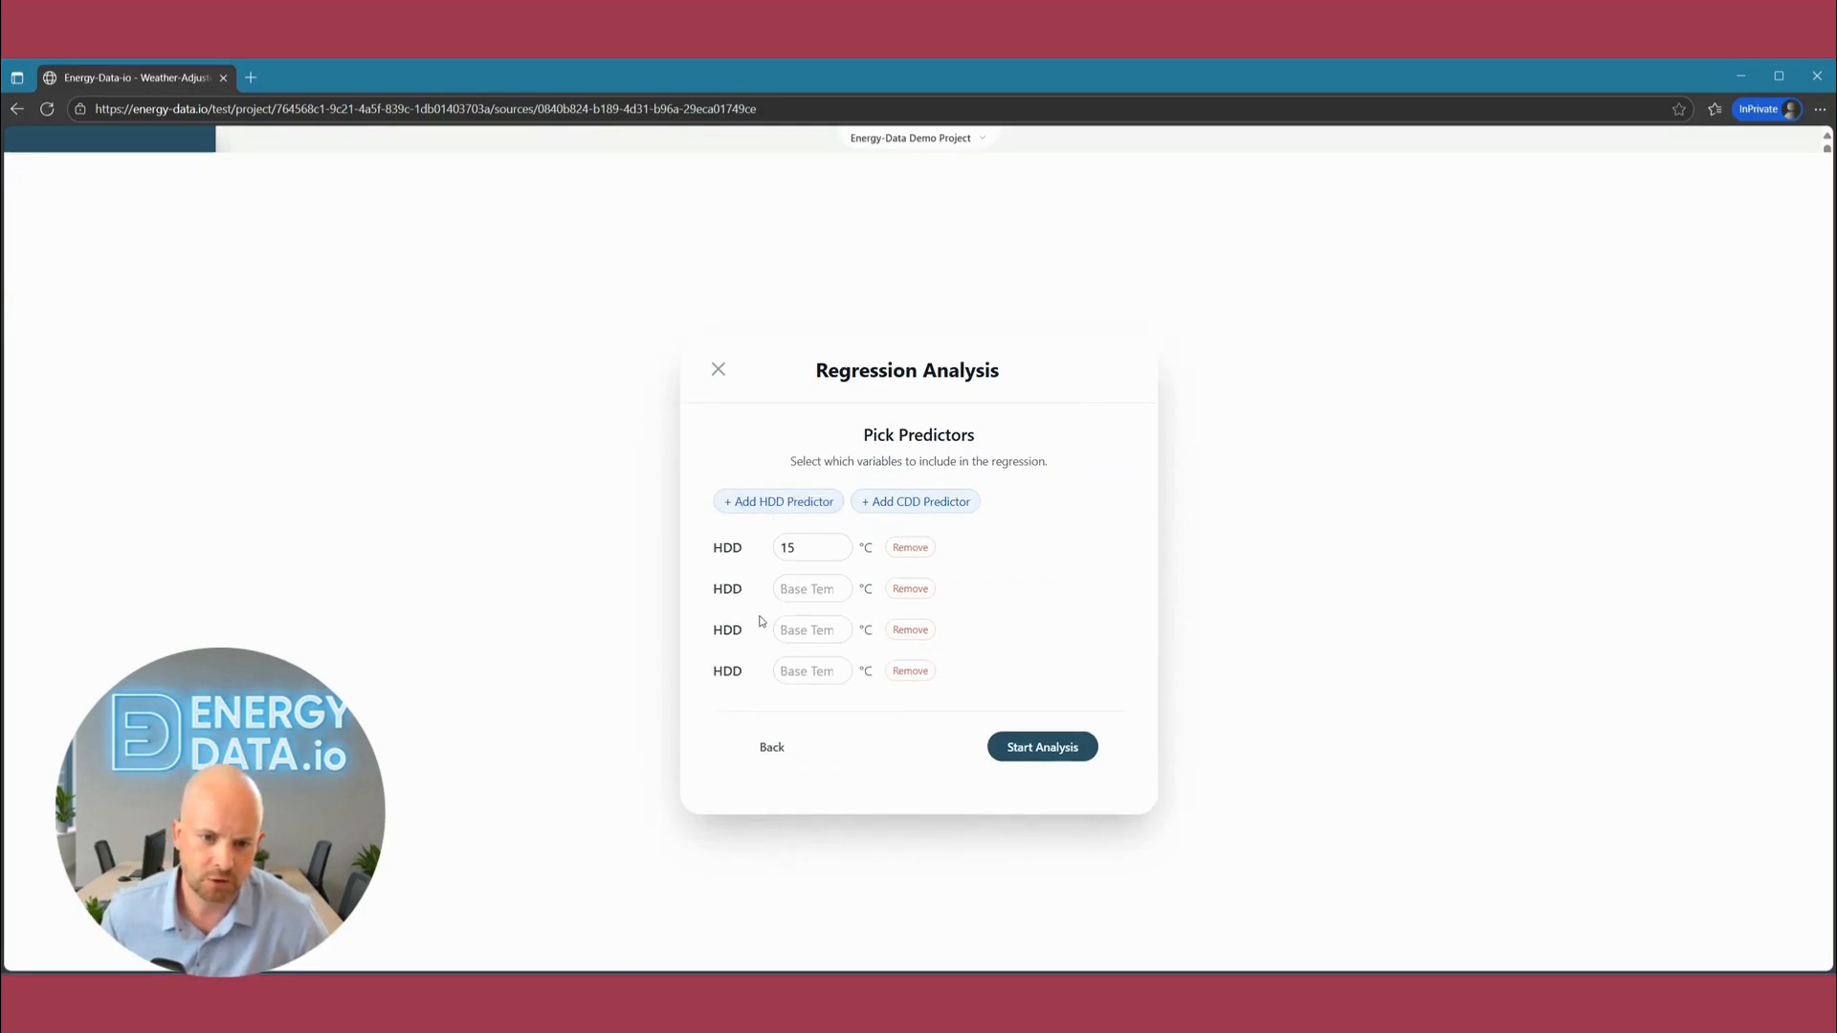
{"action": "left_click_drag", "start_coordinate": [802, 547], "coordinate": [752, 549]}
{"action": "type", "text": "14"}
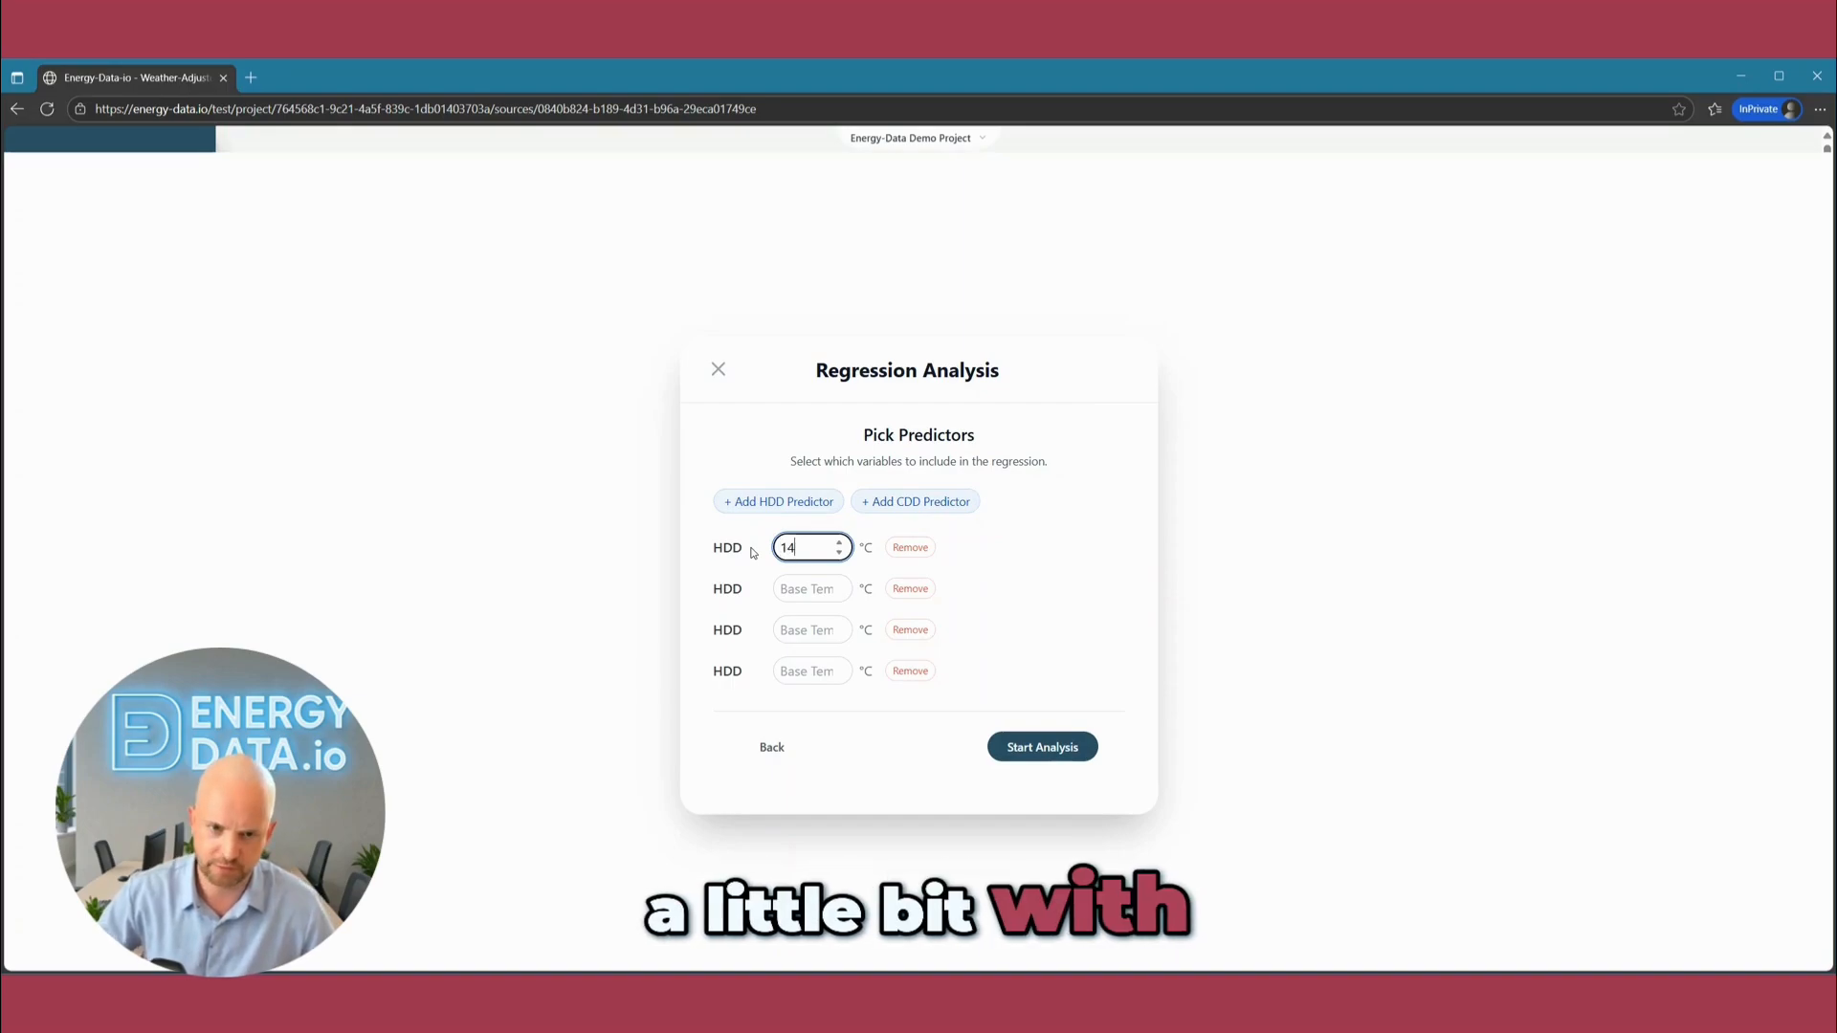
{"action": "left_click", "coordinate": [803, 588]}
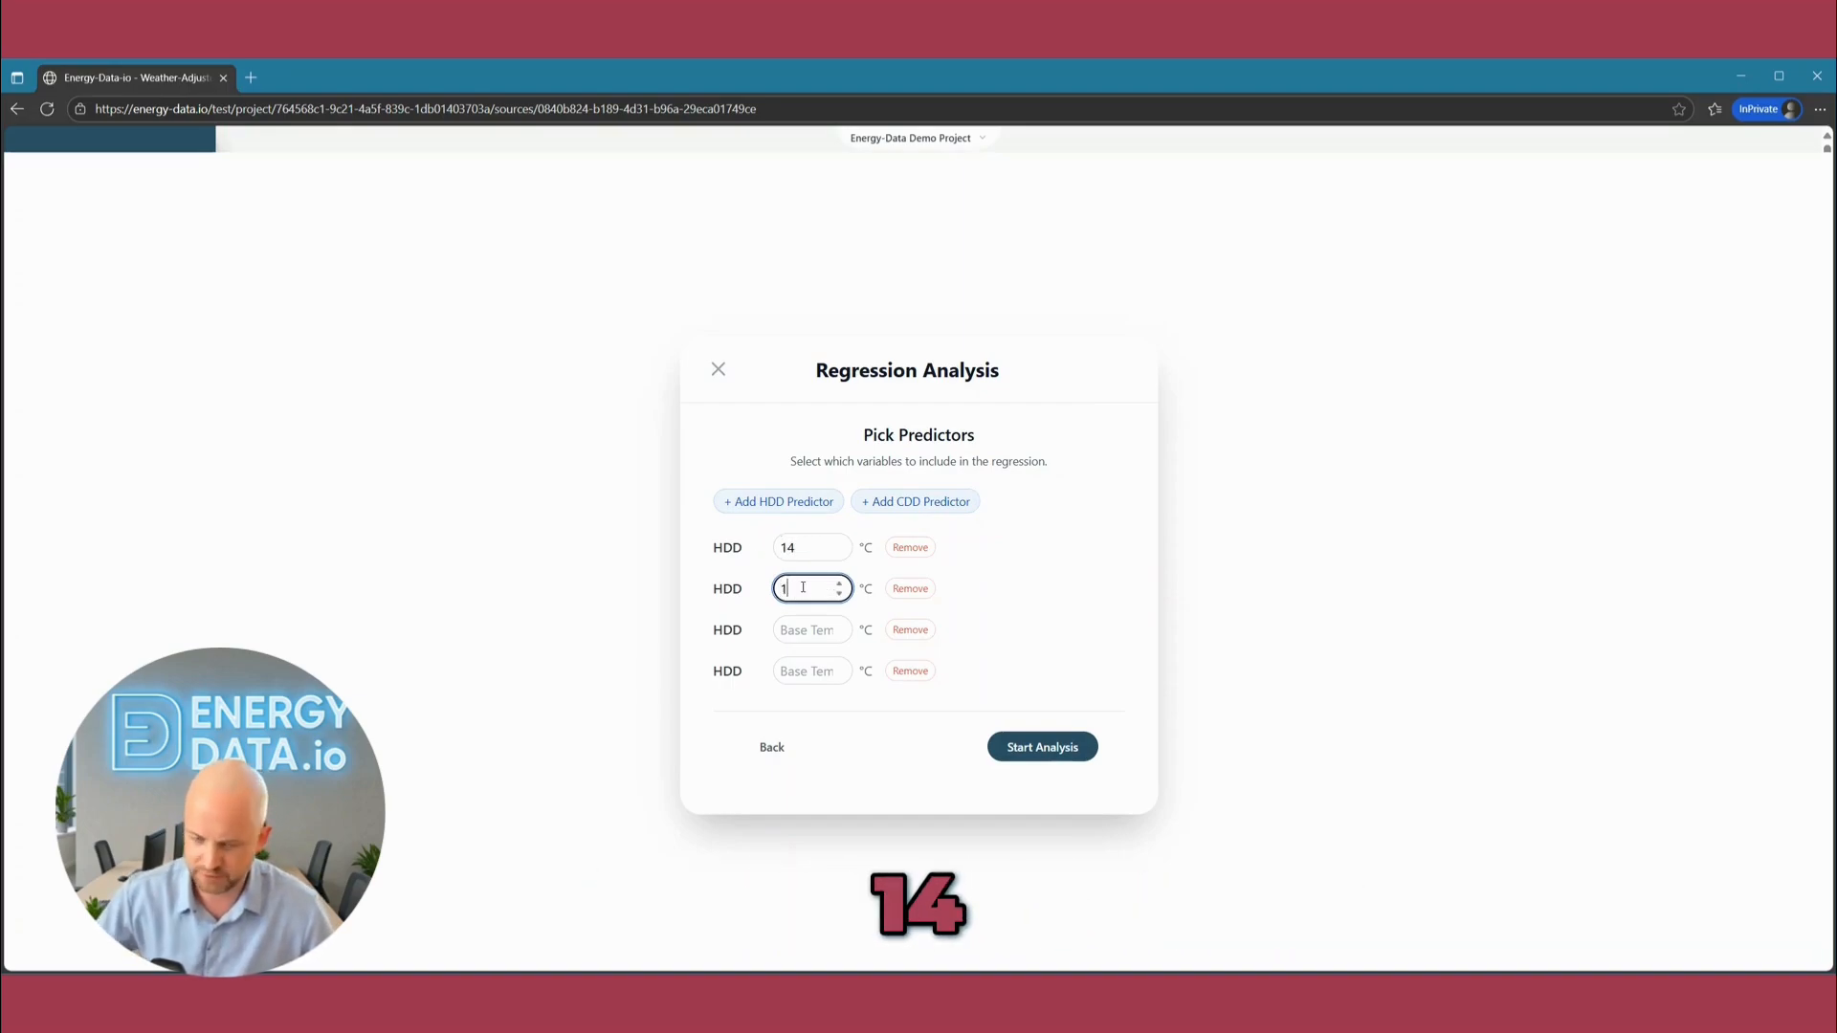
{"action": "type", "text": "15"}
{"action": "left_click", "coordinate": [838, 636]}
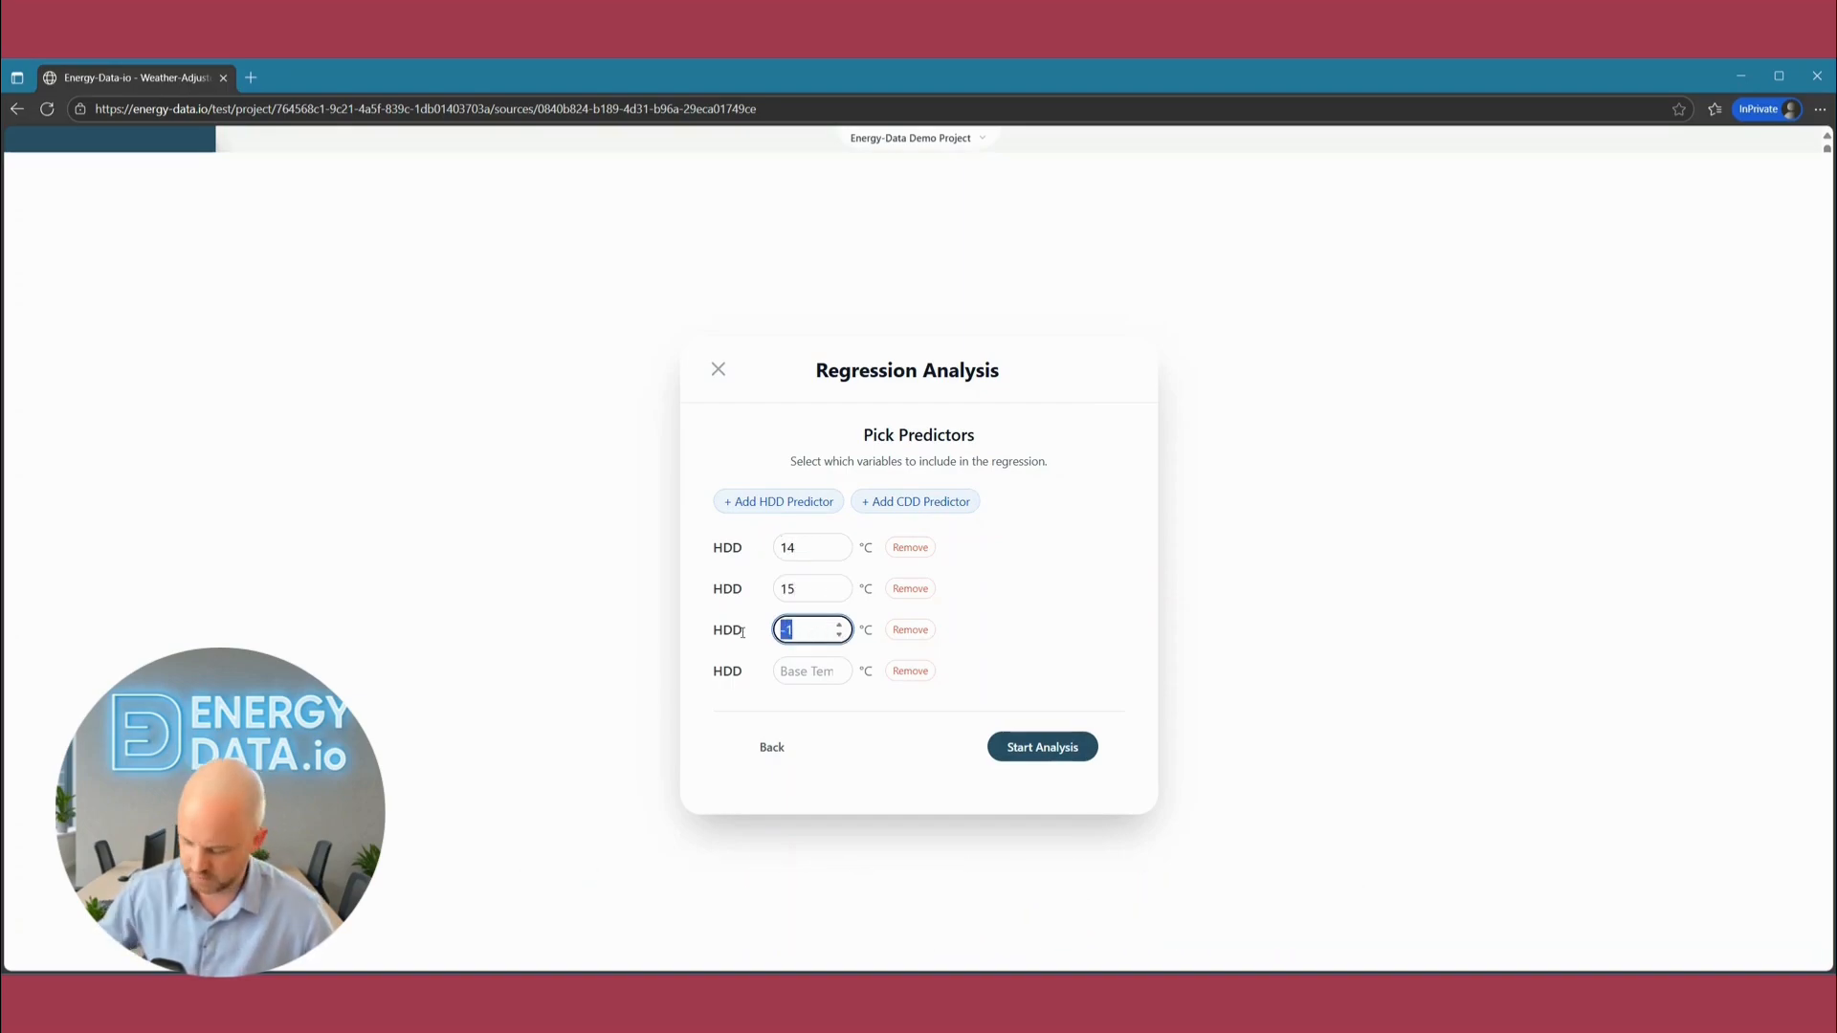
{"action": "left_click", "coordinate": [792, 674]}
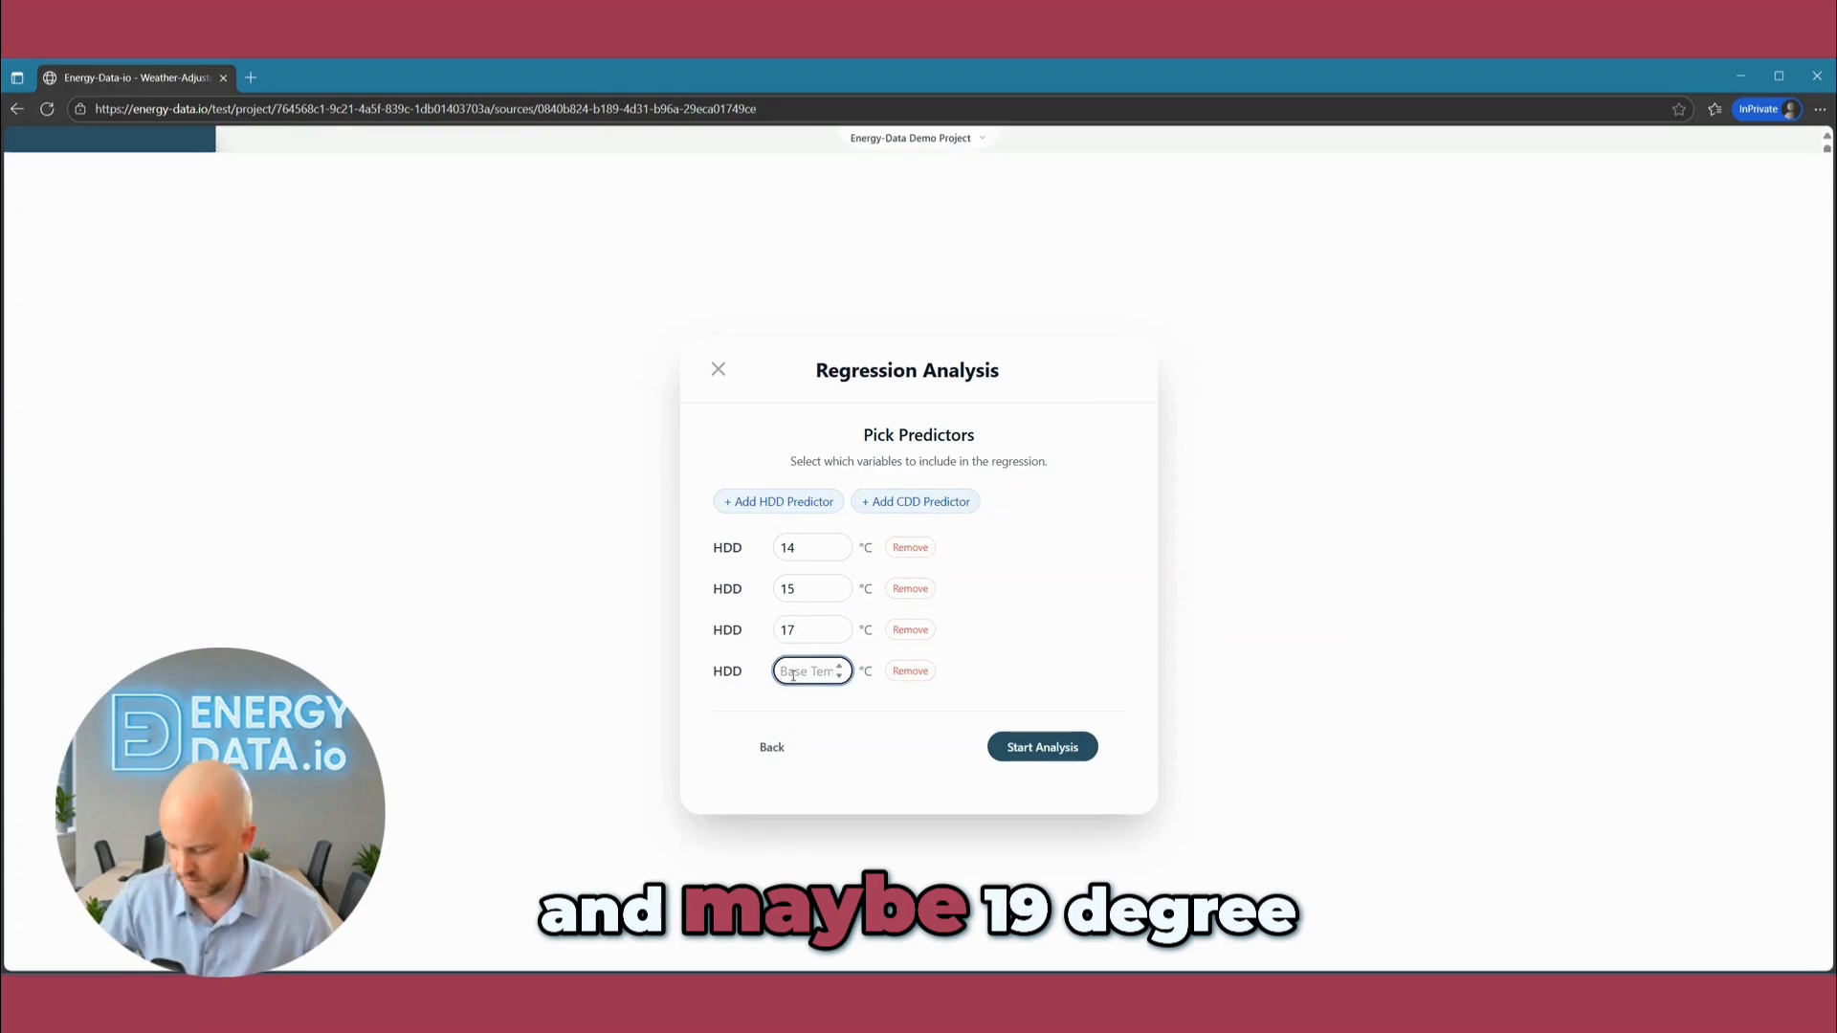
{"action": "type", "text": "19"}
{"action": "left_click", "coordinate": [1044, 752]}
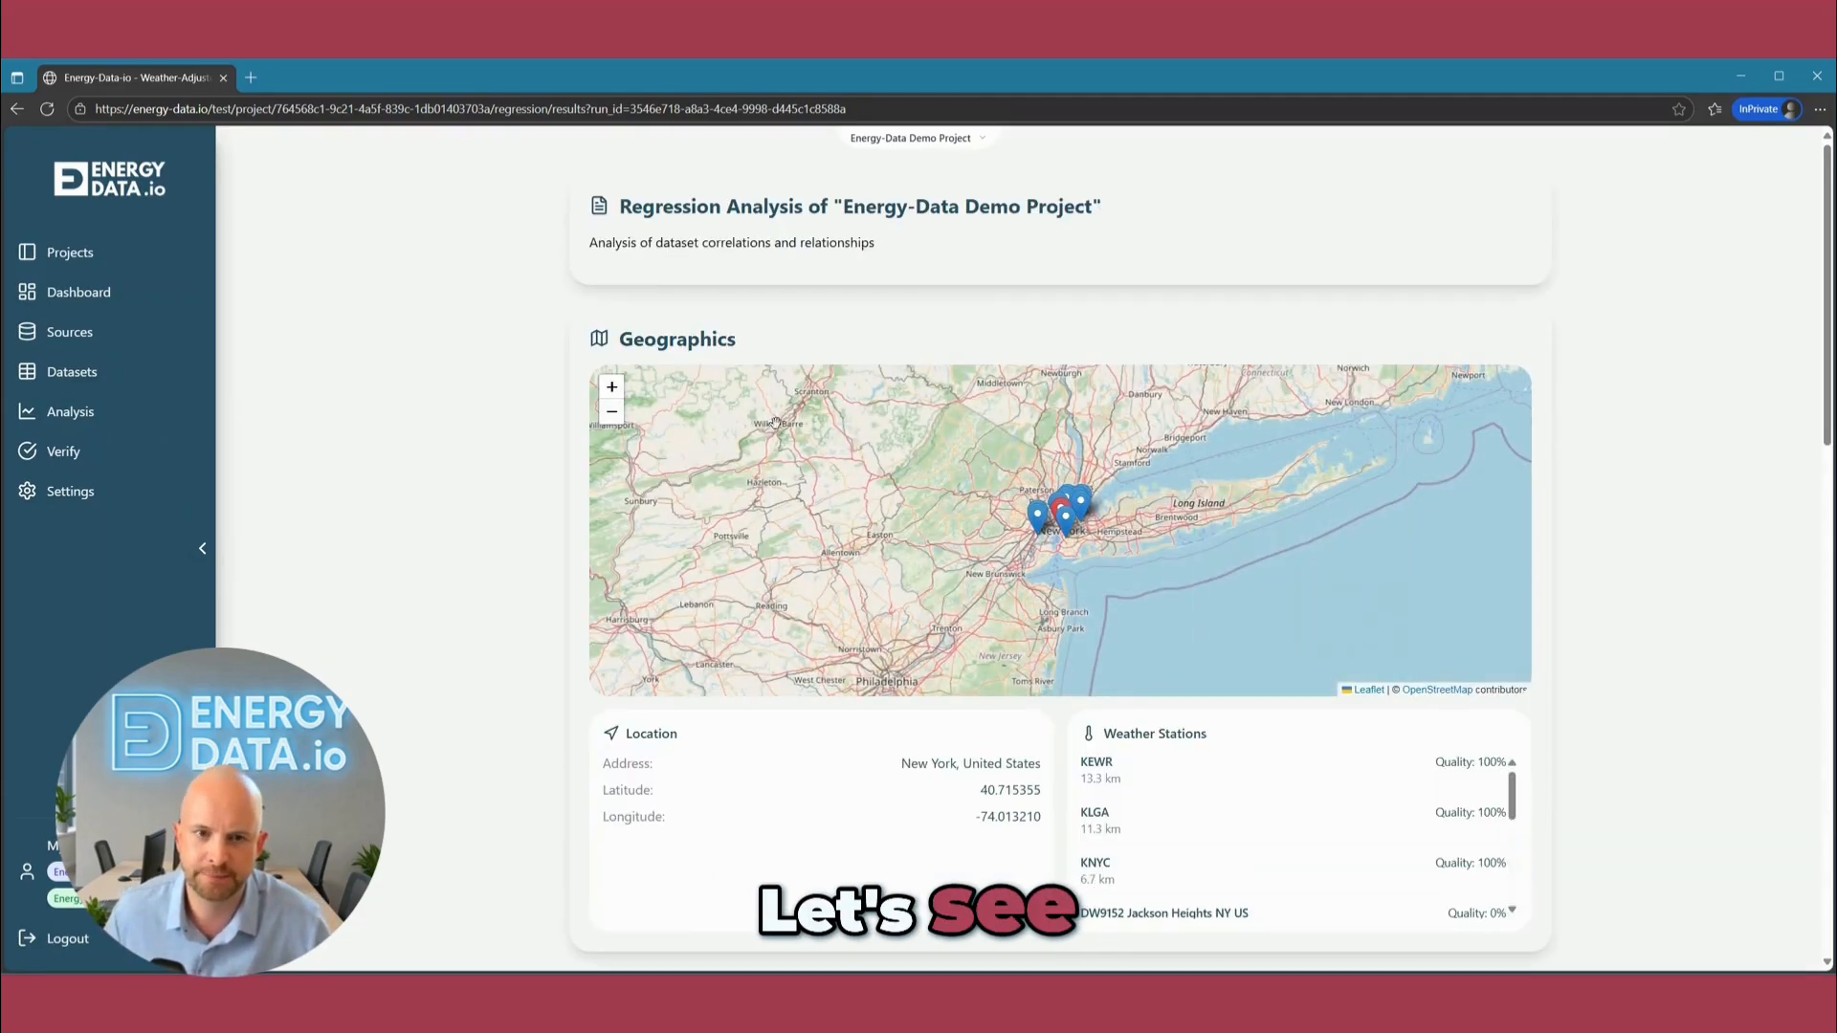
Review the regression scatter plot, compare the statistical results of the four base temperatures, and read the AI-powered interpretation.
{"action": "scroll", "coordinate": [1634, 859], "scroll_direction": "down", "scroll_amount": 3}
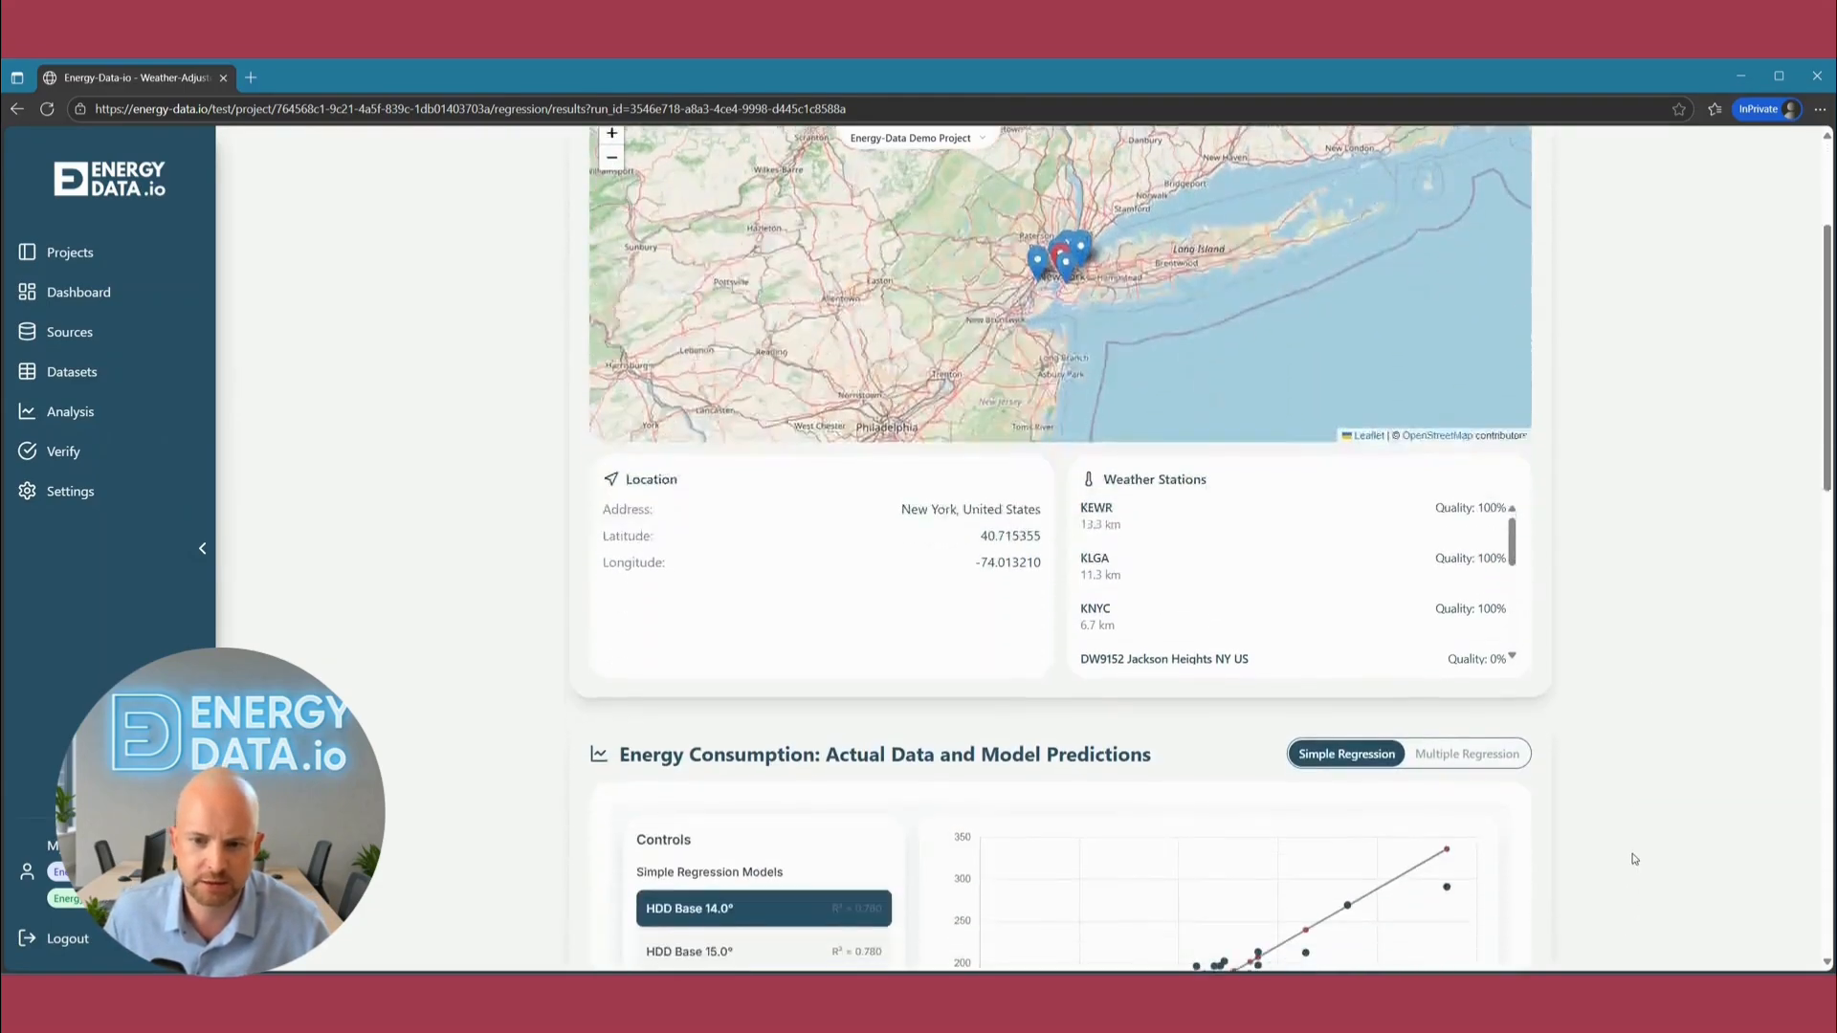
{"action": "scroll", "coordinate": [1635, 858], "scroll_direction": "down", "scroll_amount": 6}
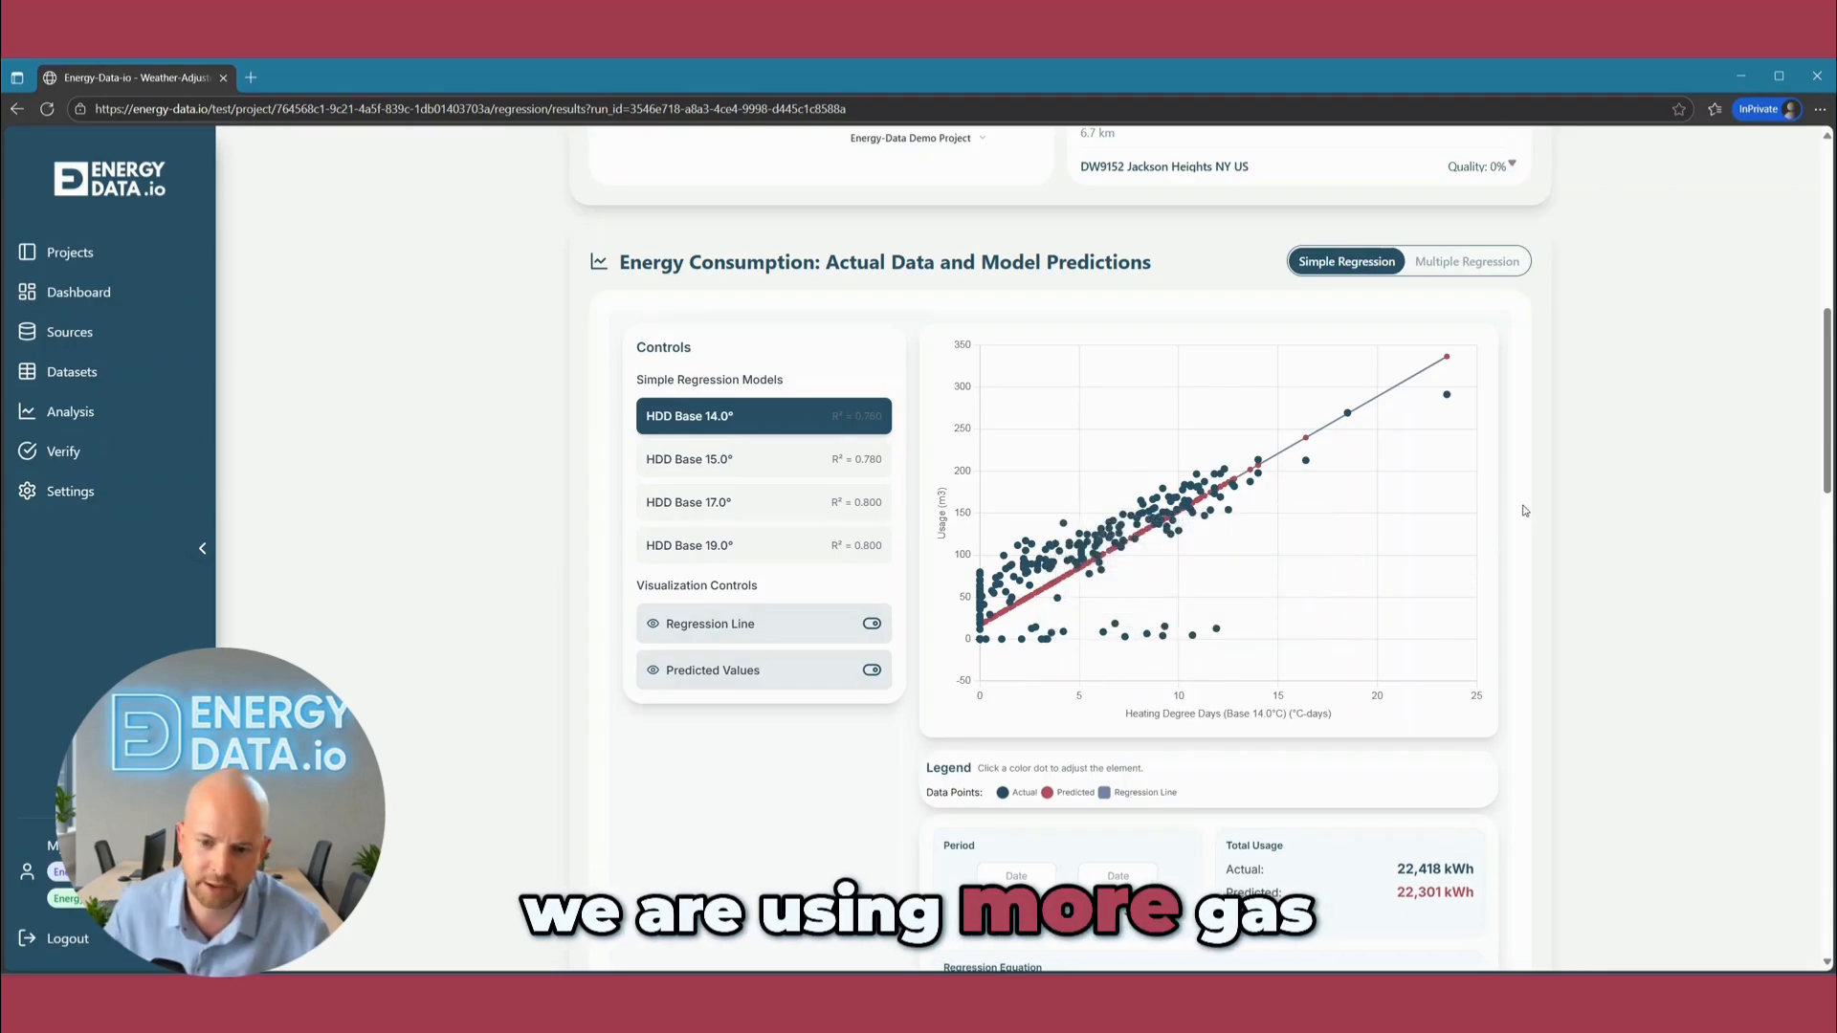
{"action": "scroll", "coordinate": [1525, 501], "scroll_direction": "down", "scroll_amount": 10}
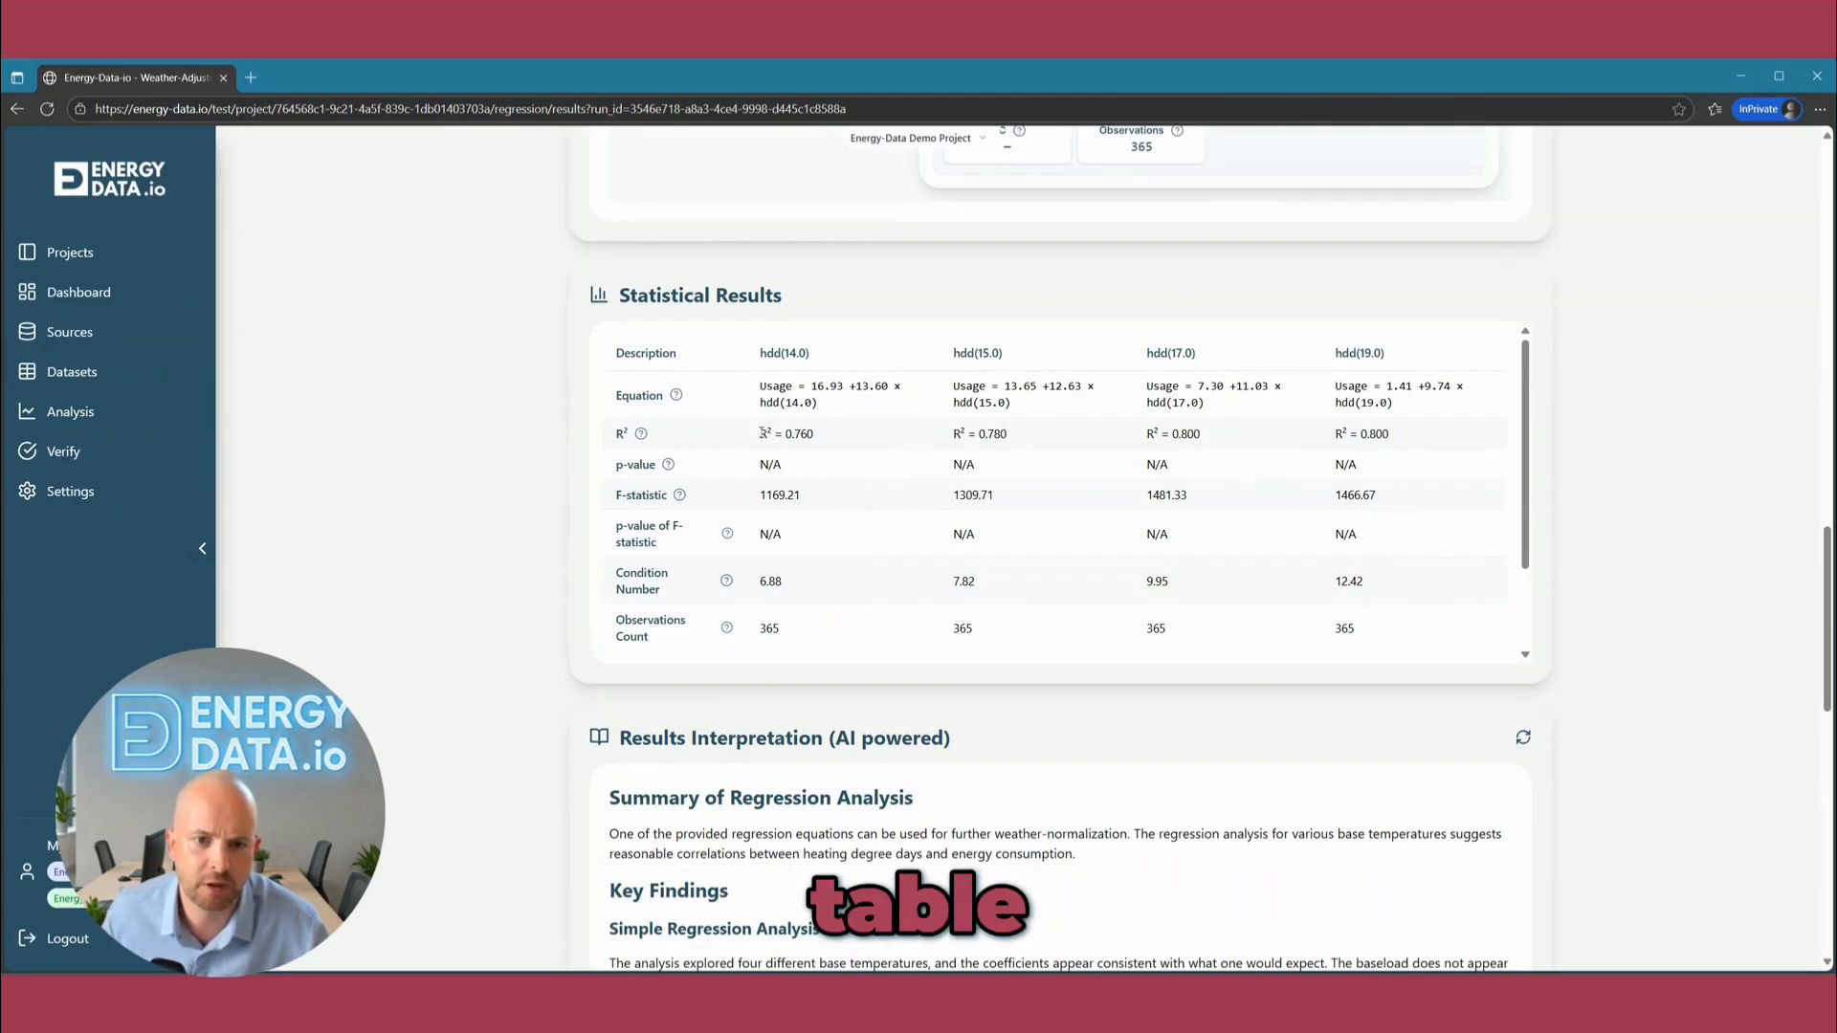
{"action": "left_click_drag", "start_coordinate": [763, 432], "coordinate": [774, 438]}
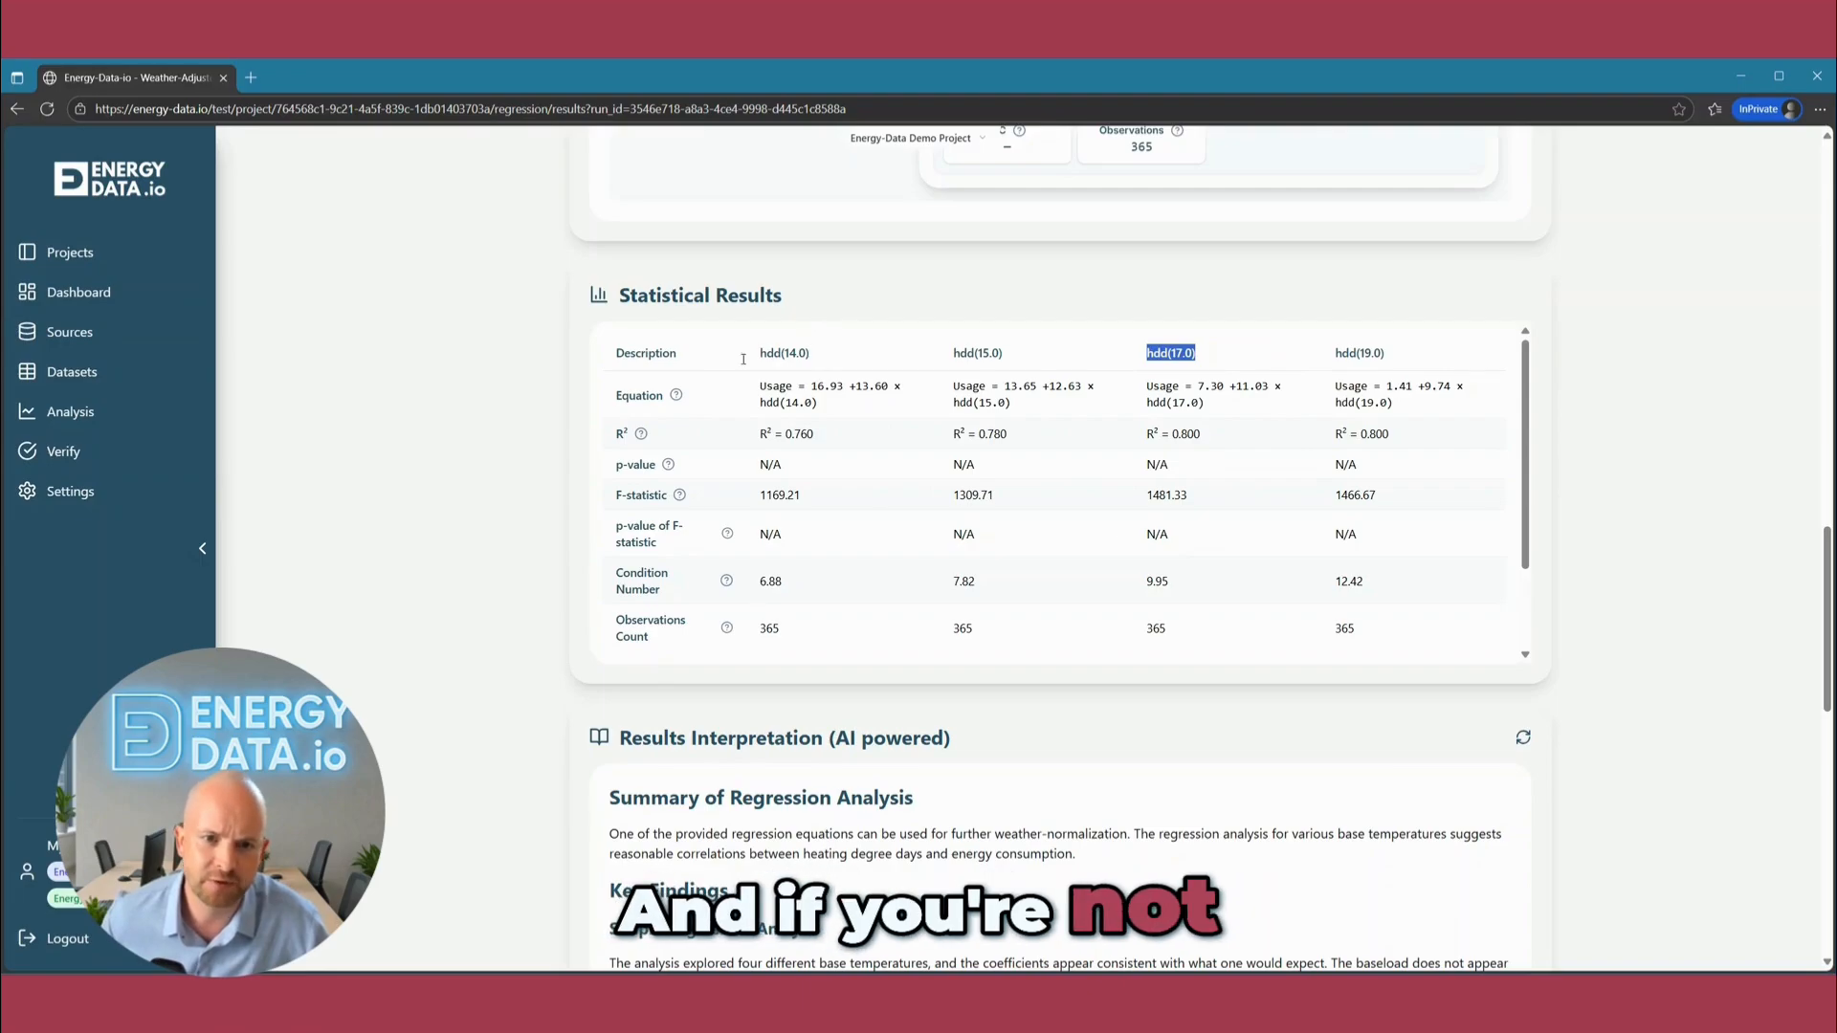
{"action": "left_click_drag", "start_coordinate": [800, 403], "coordinate": [1186, 495]}
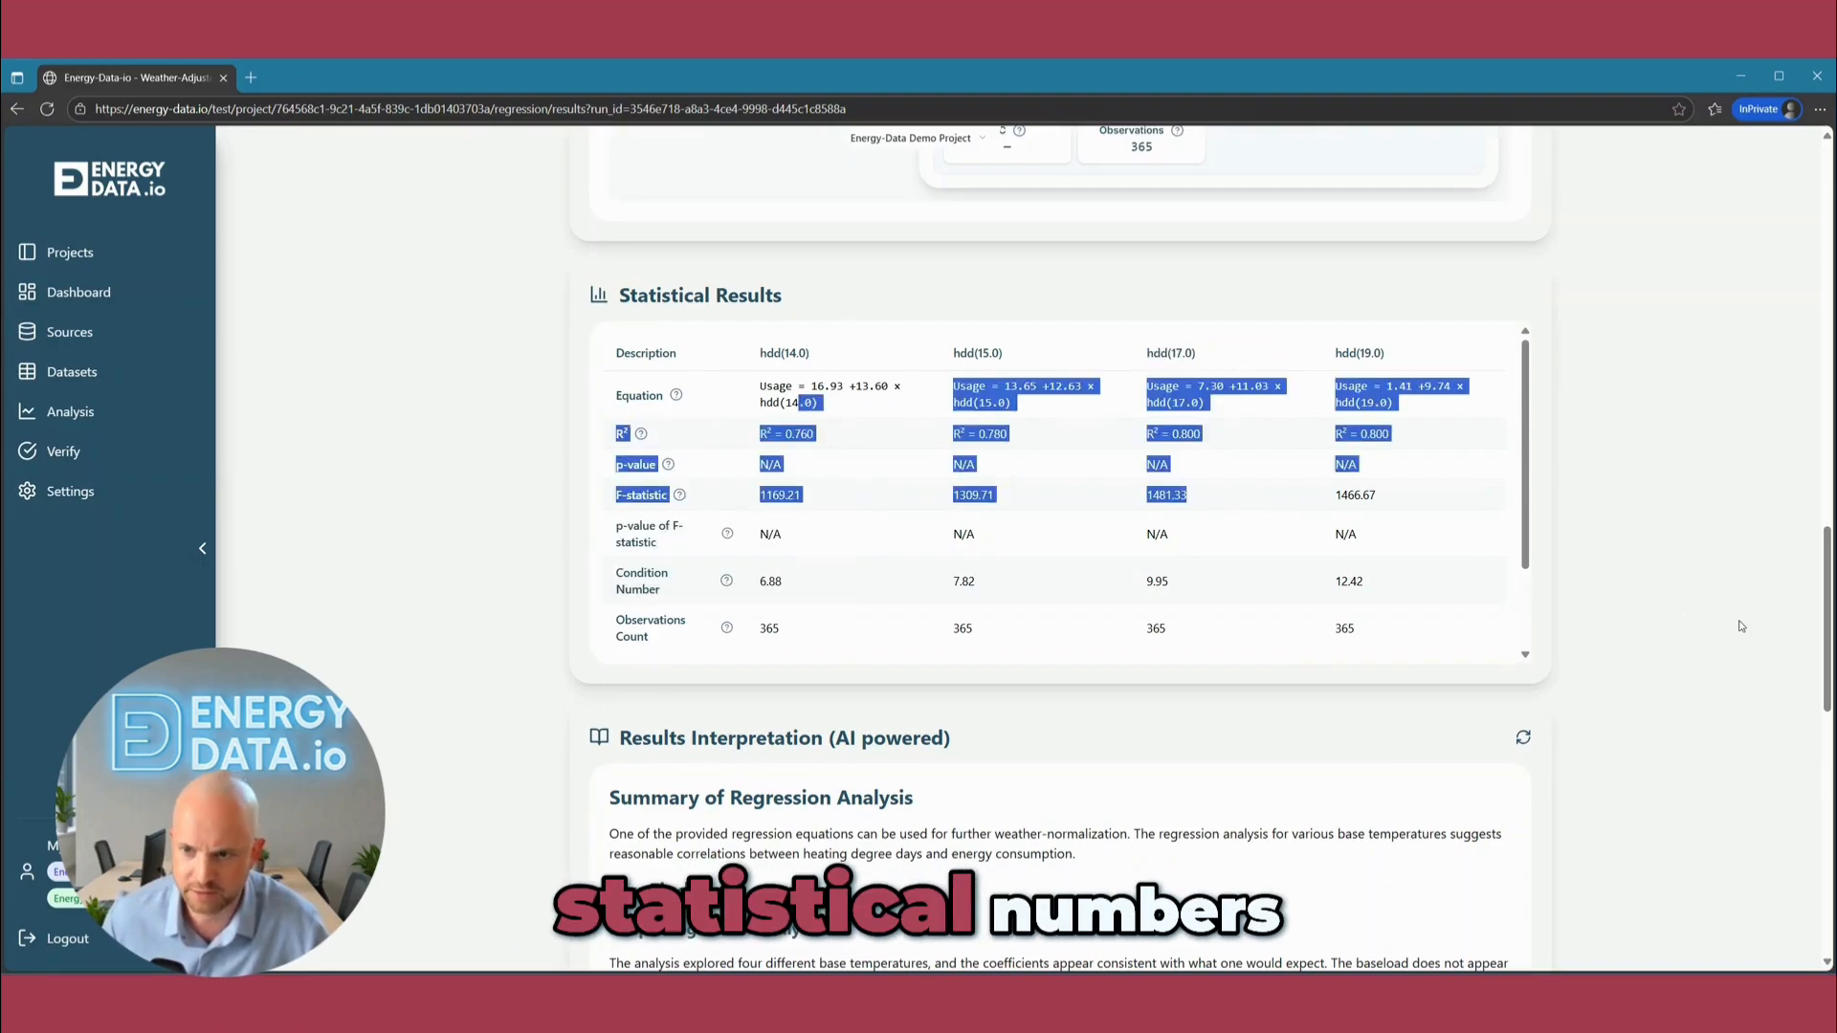
{"action": "left_click", "coordinate": [1741, 626]}
{"action": "scroll", "coordinate": [1541, 751], "scroll_direction": "down", "scroll_amount": 5}
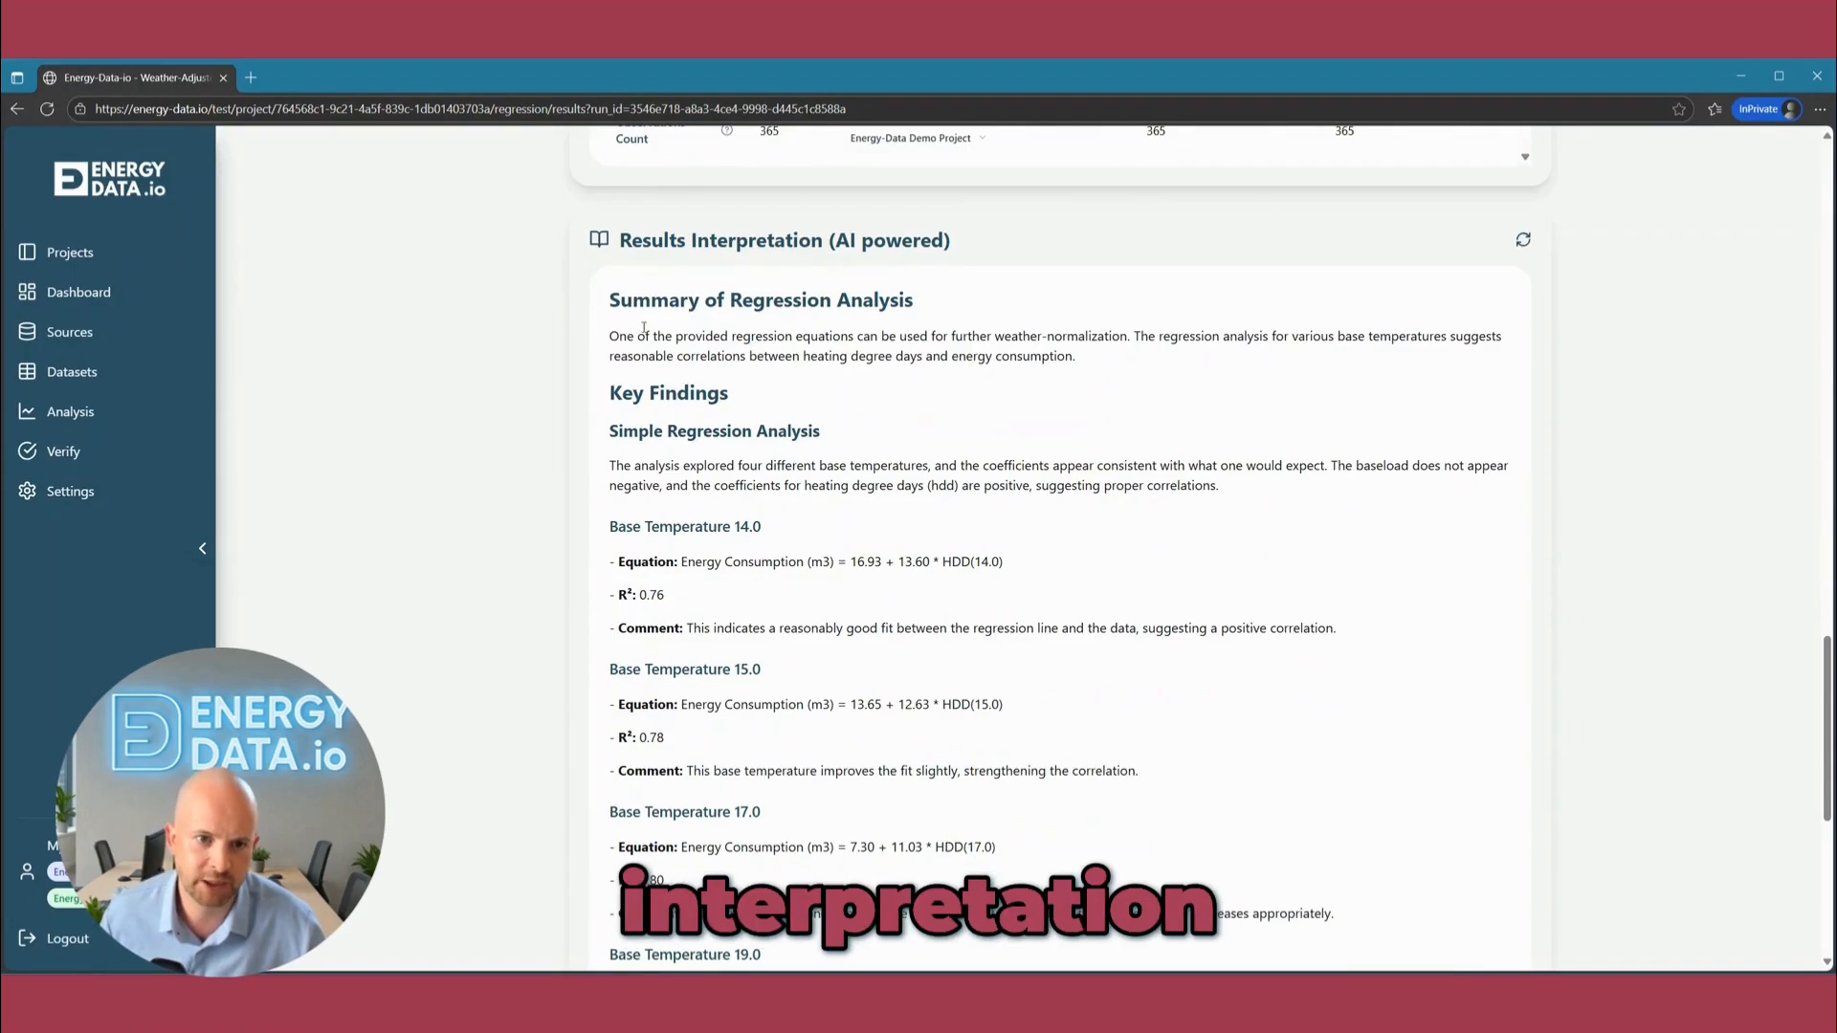
Read the AI-powered summary's verdict on using the regression equations for weather-normalization, and its Recommendation section.
{"action": "left_click_drag", "start_coordinate": [620, 335], "coordinate": [1138, 337]}
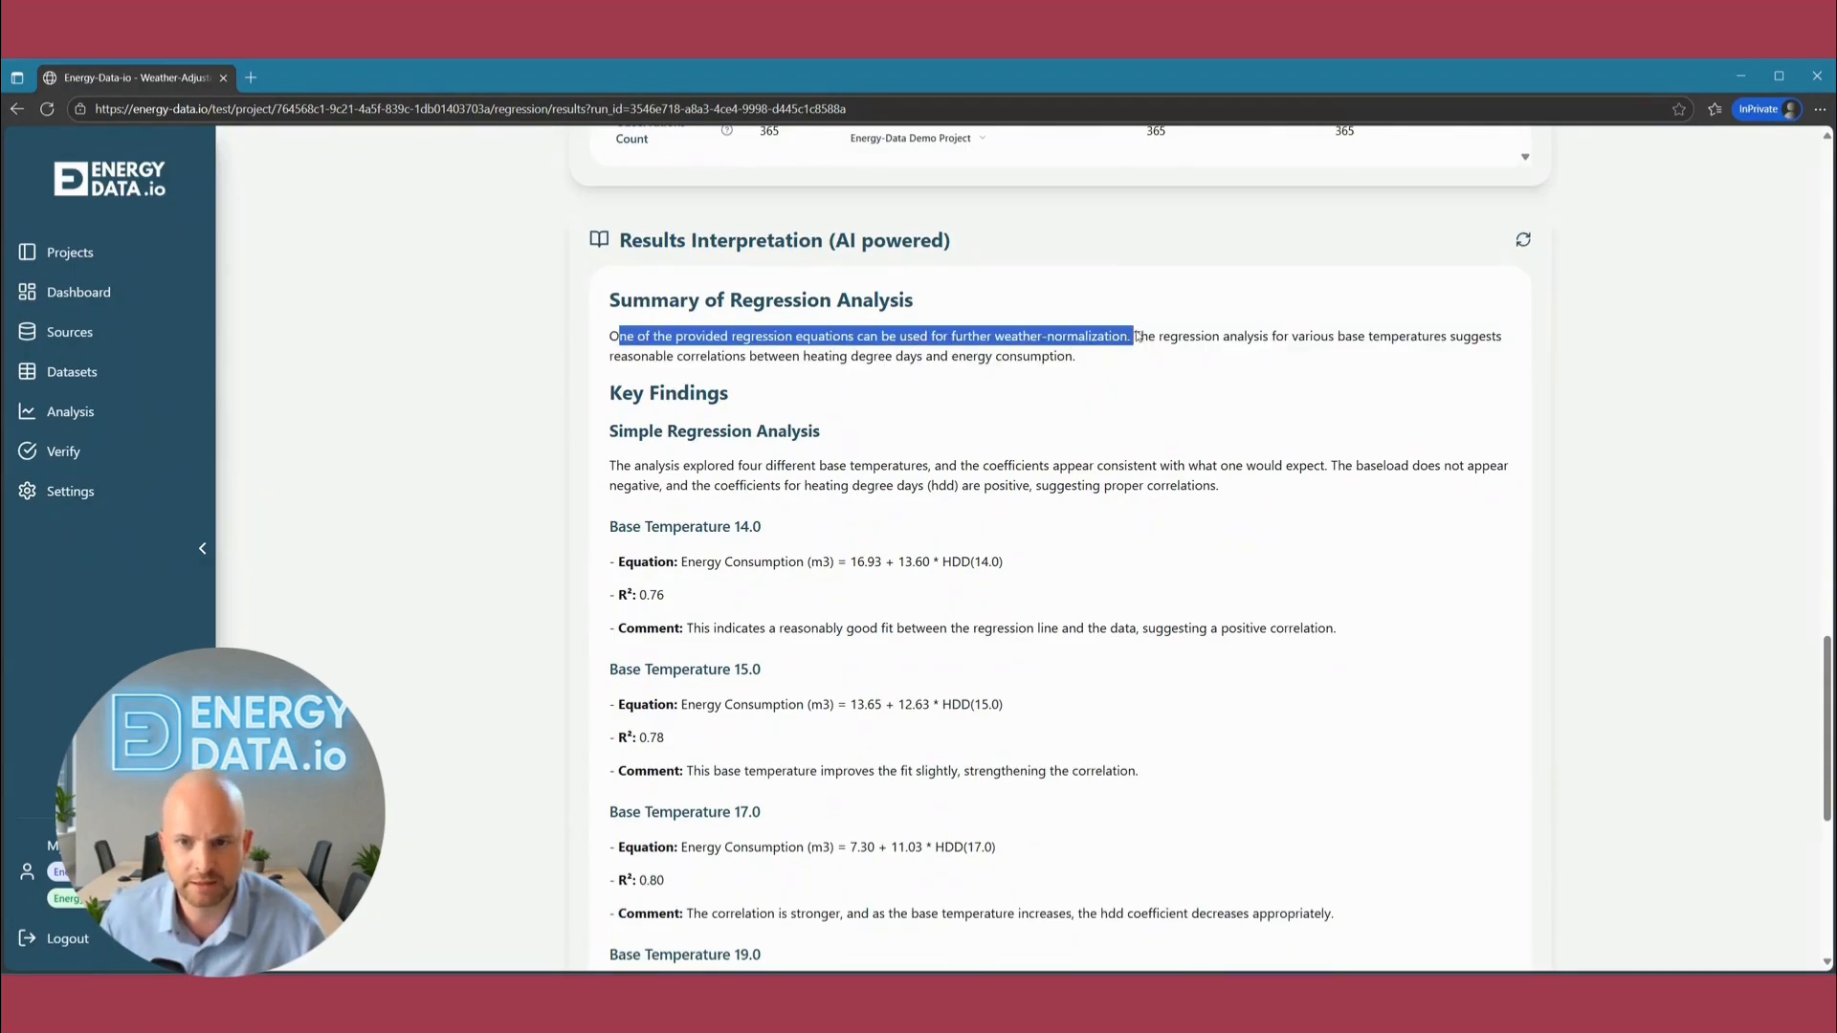
{"action": "left_click", "coordinate": [1136, 335]}
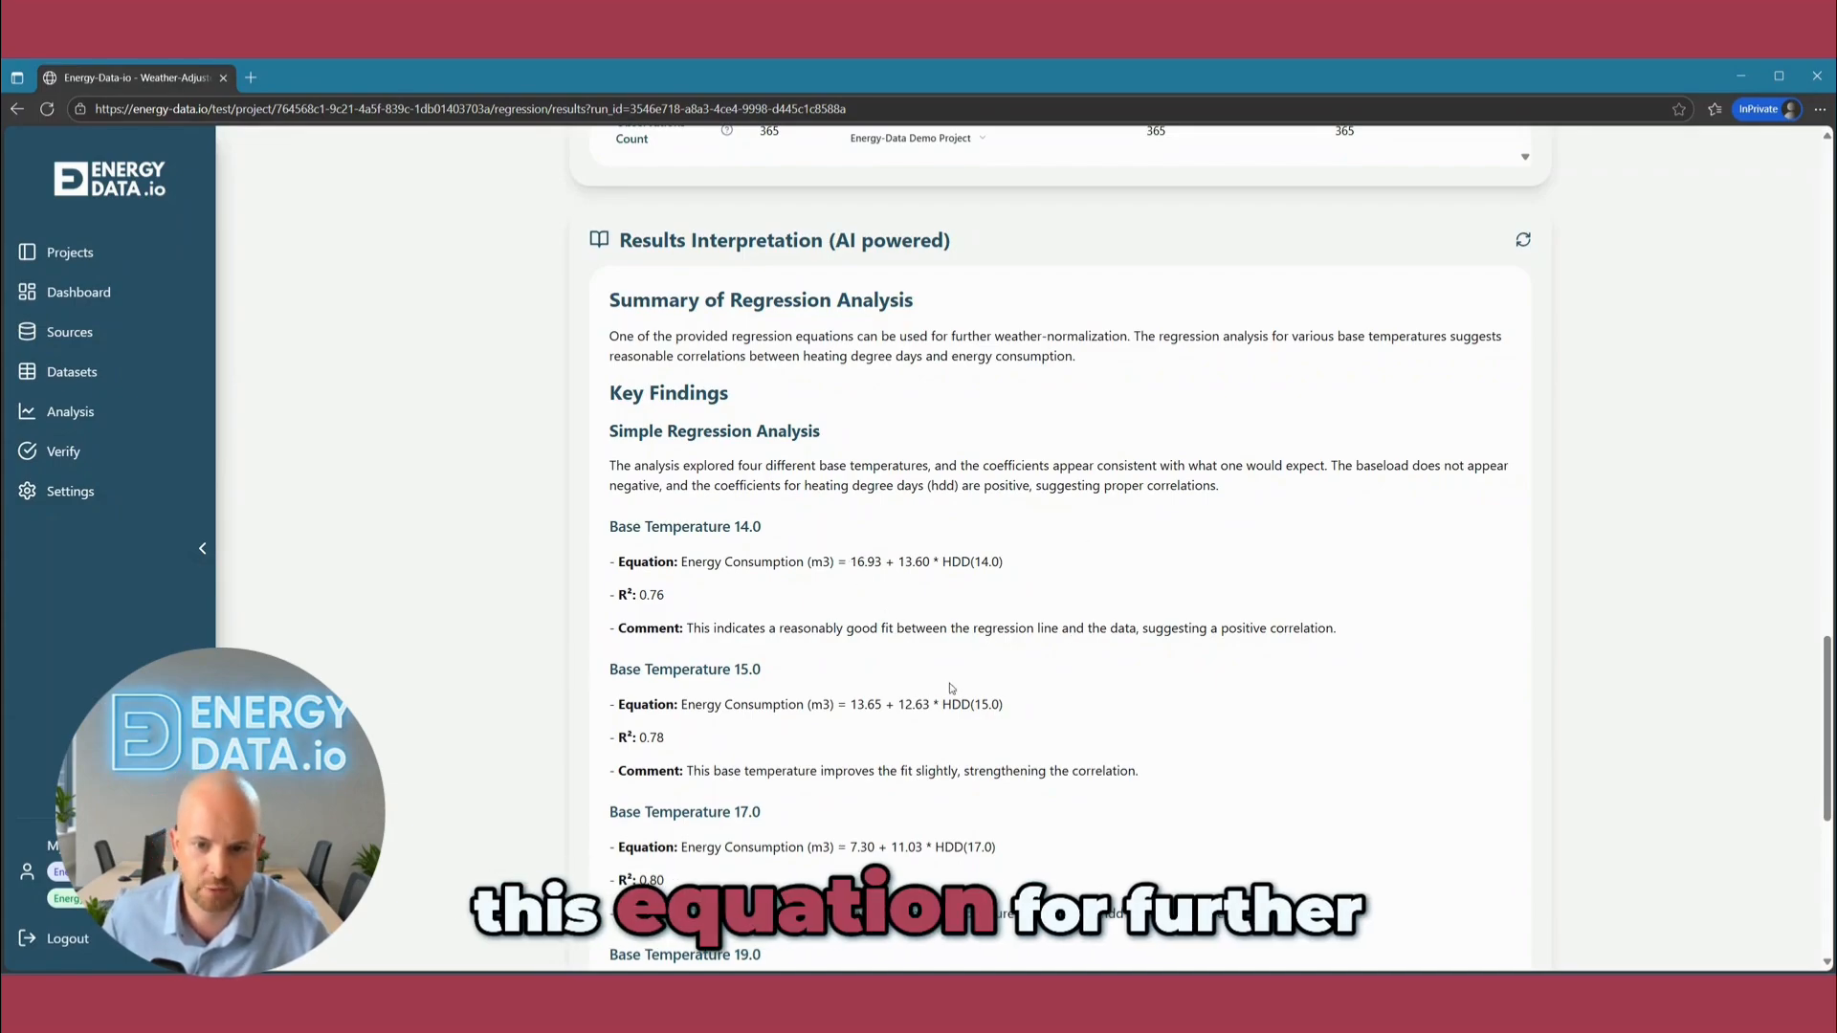
{"action": "scroll", "coordinate": [1266, 753], "scroll_direction": "down", "scroll_amount": 1}
{"action": "scroll", "coordinate": [1266, 753], "scroll_direction": "down", "scroll_amount": 6}
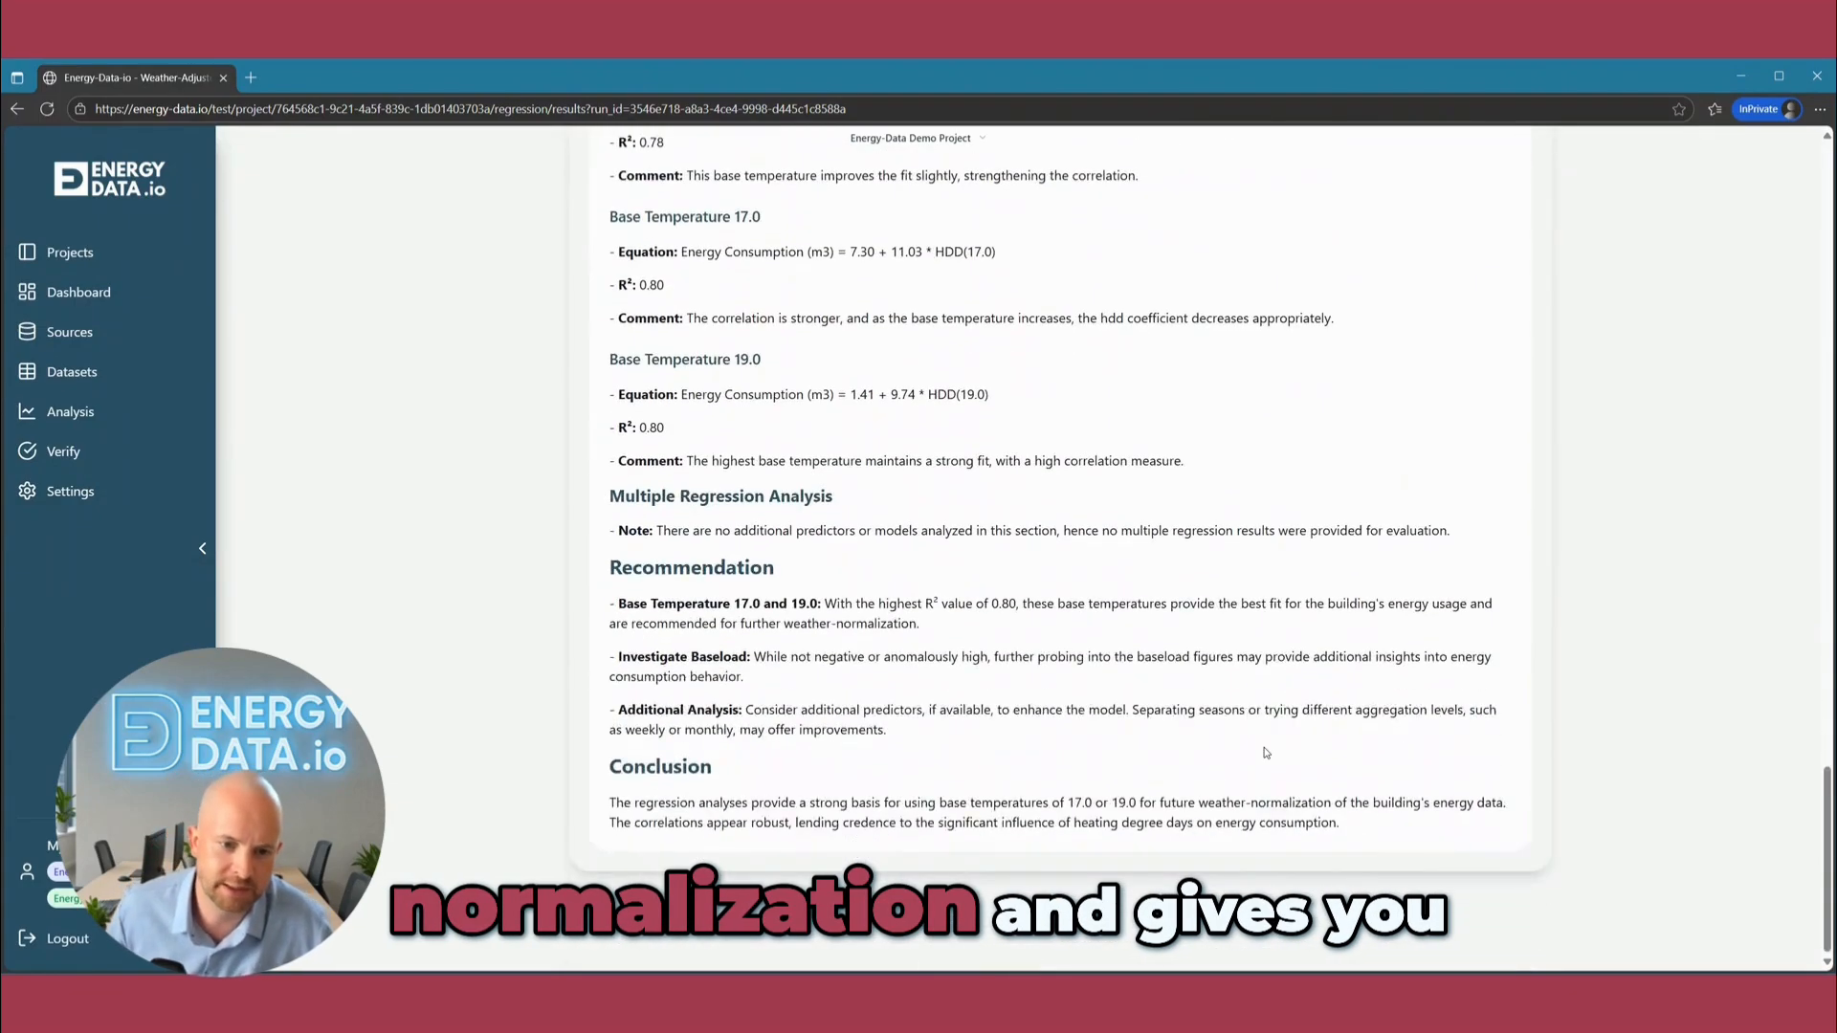
{"action": "left_click_drag", "start_coordinate": [609, 560], "coordinate": [965, 742]}
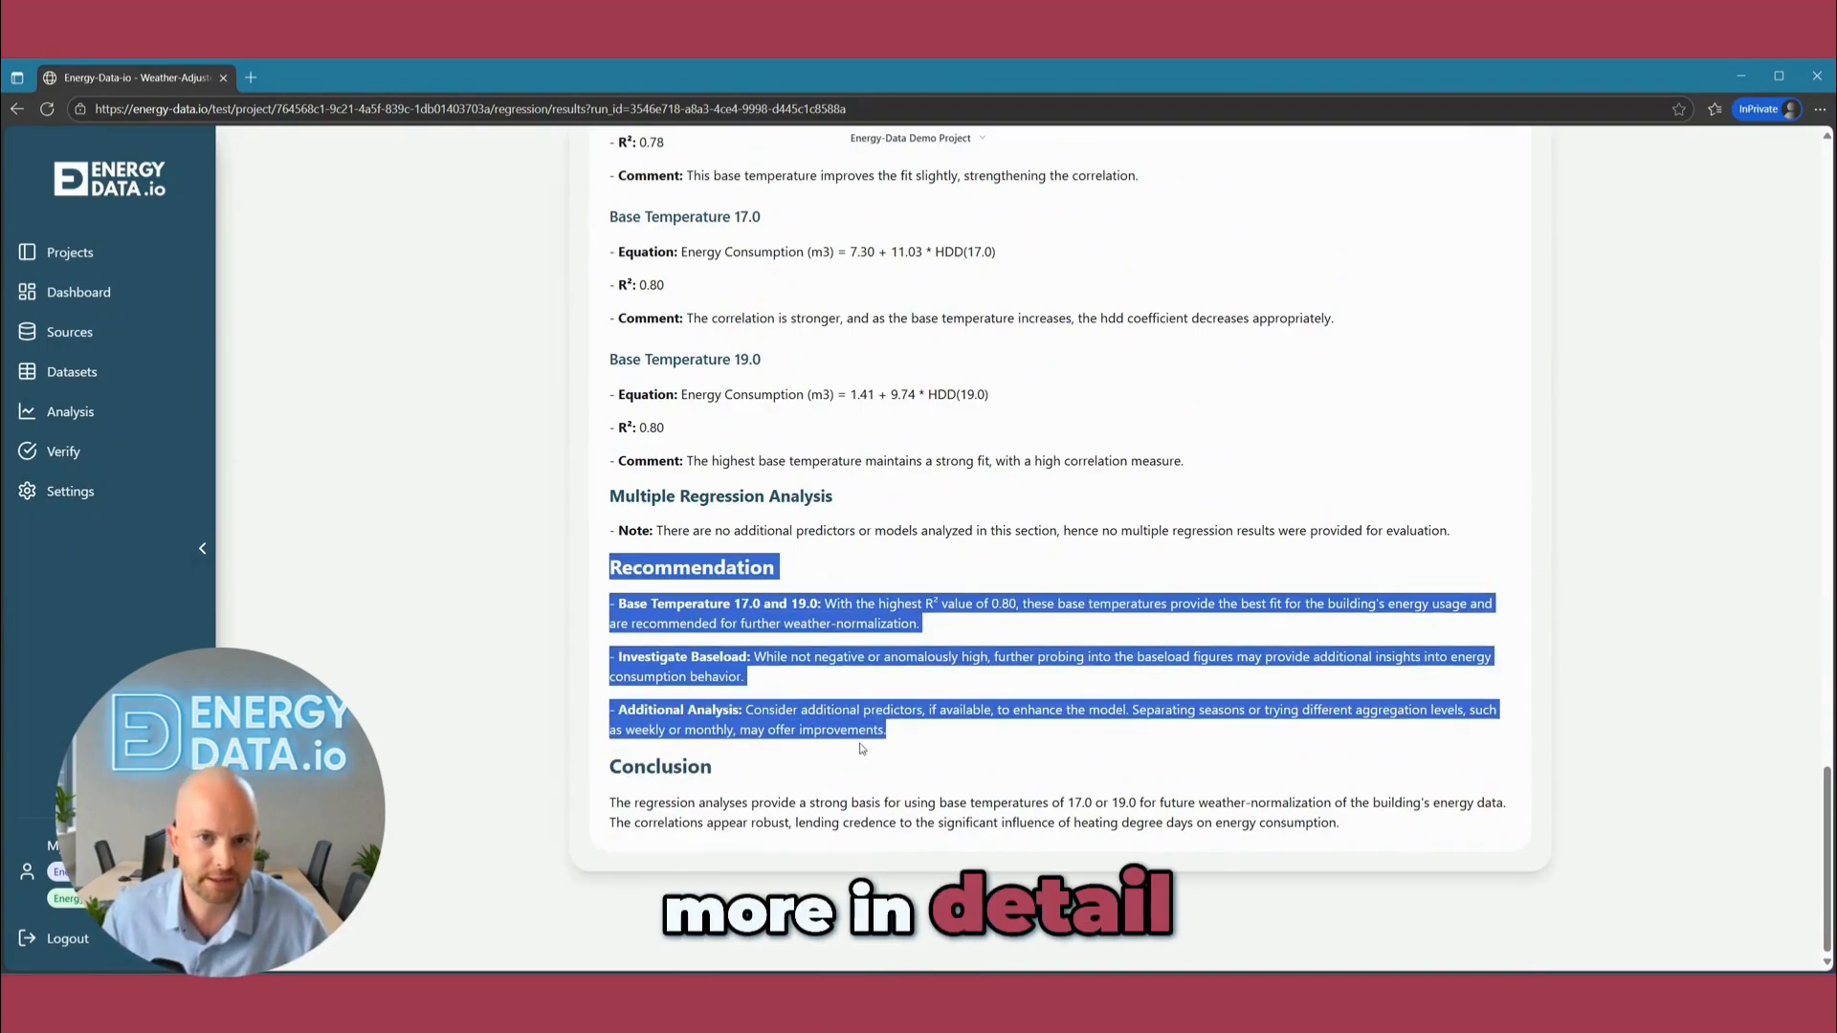
{"action": "scroll", "coordinate": [862, 749], "scroll_direction": "up", "scroll_amount": 20}
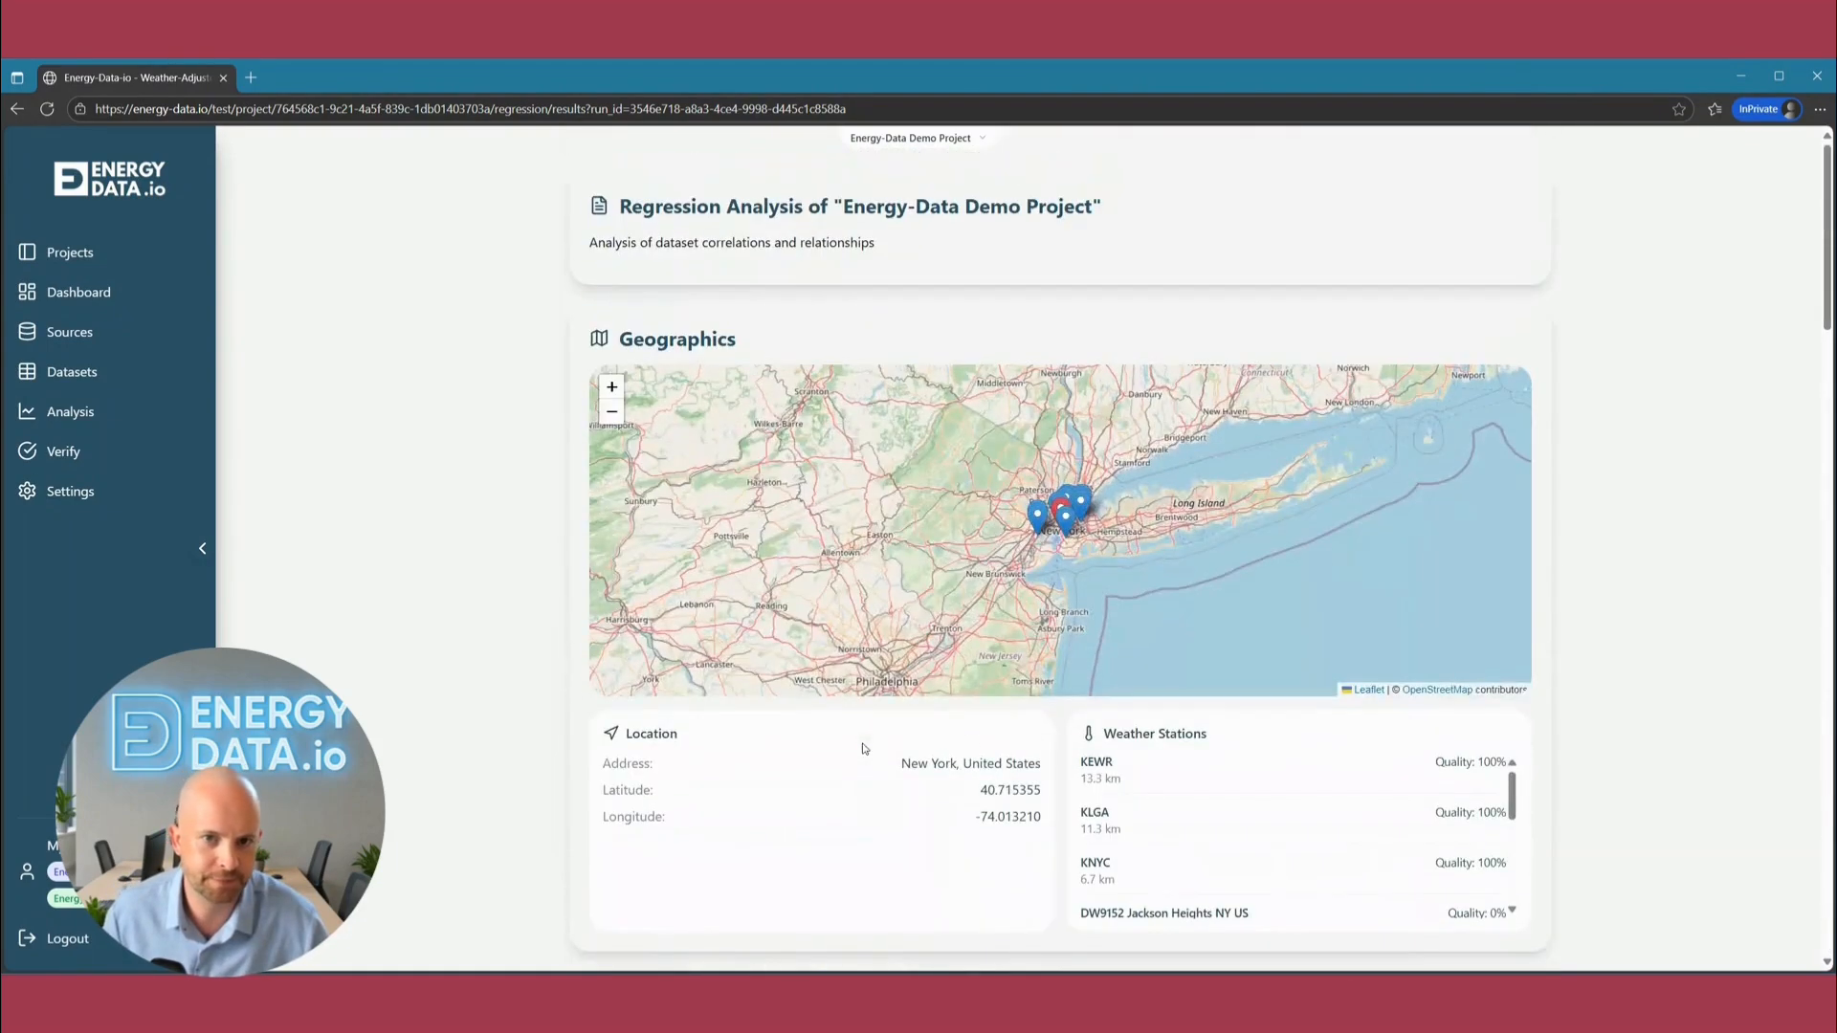
Open the Gas Meter 123 source and expand Measurement and Verification (M&V) of Energy Savings to examine its baseline, implementation and reporting period fields.
{"action": "left_click", "coordinate": [91, 344]}
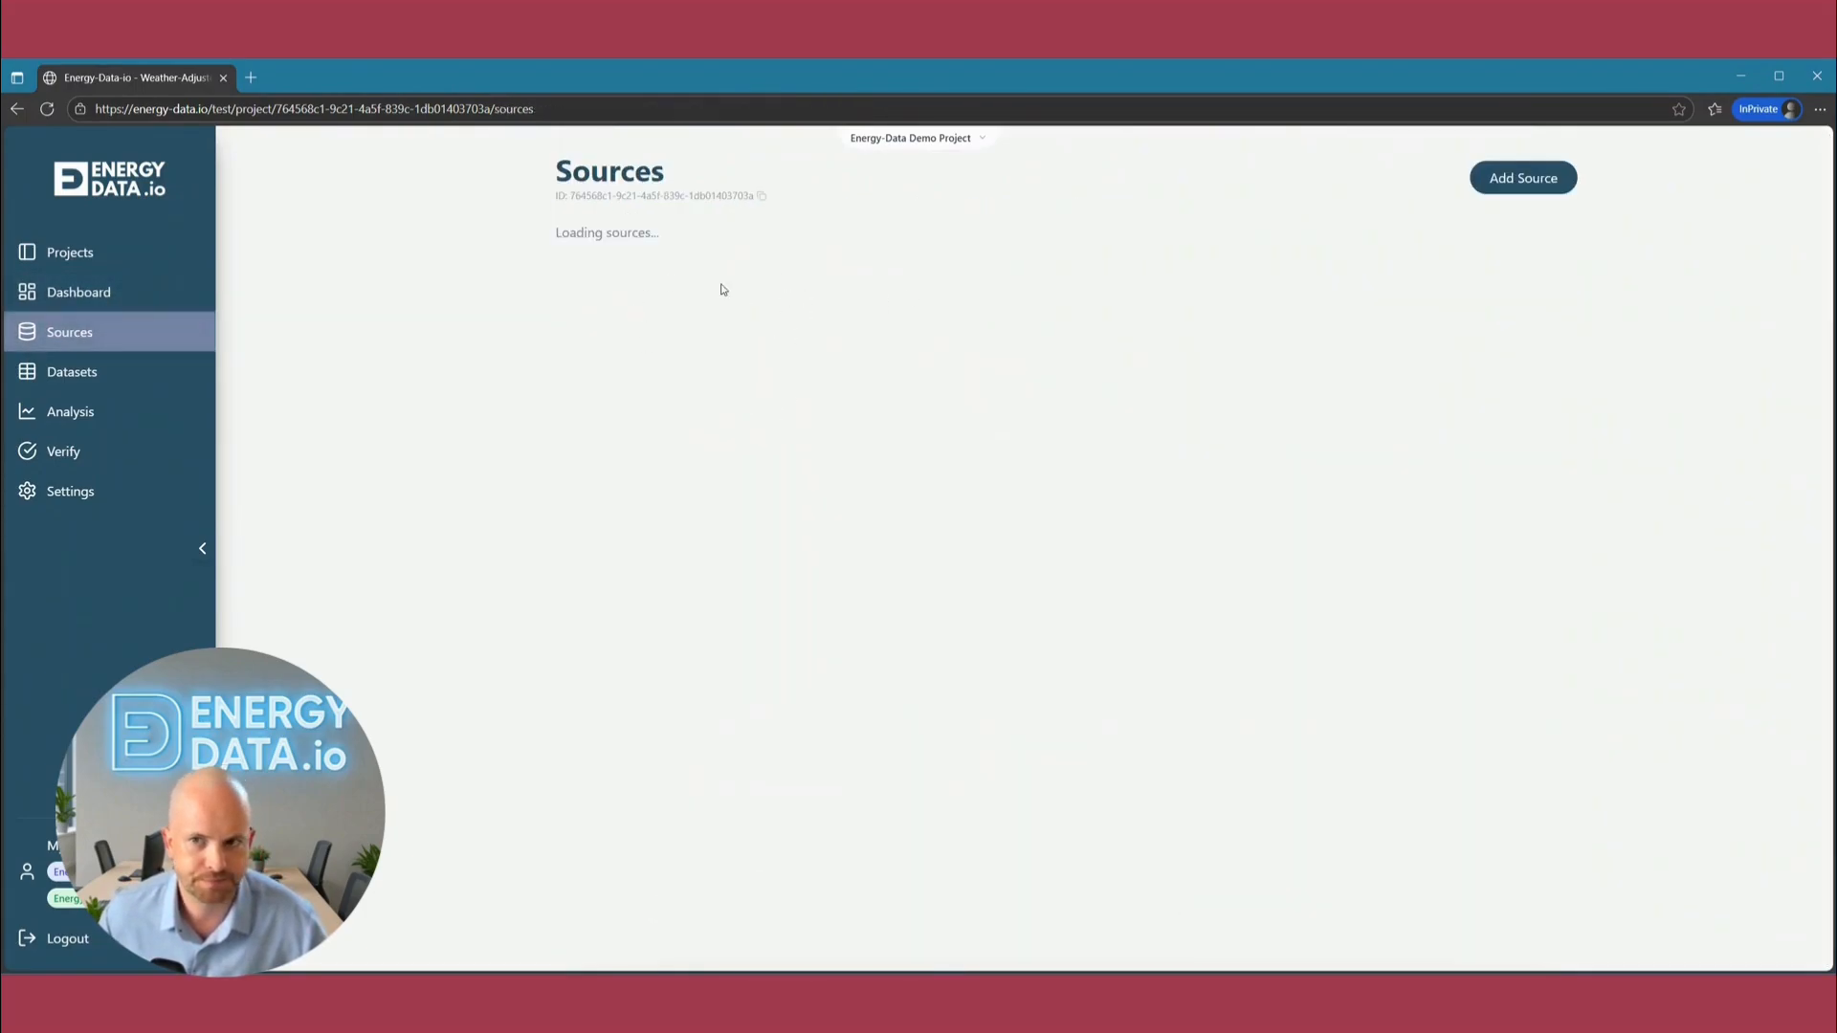
{"action": "left_click", "coordinate": [771, 422]}
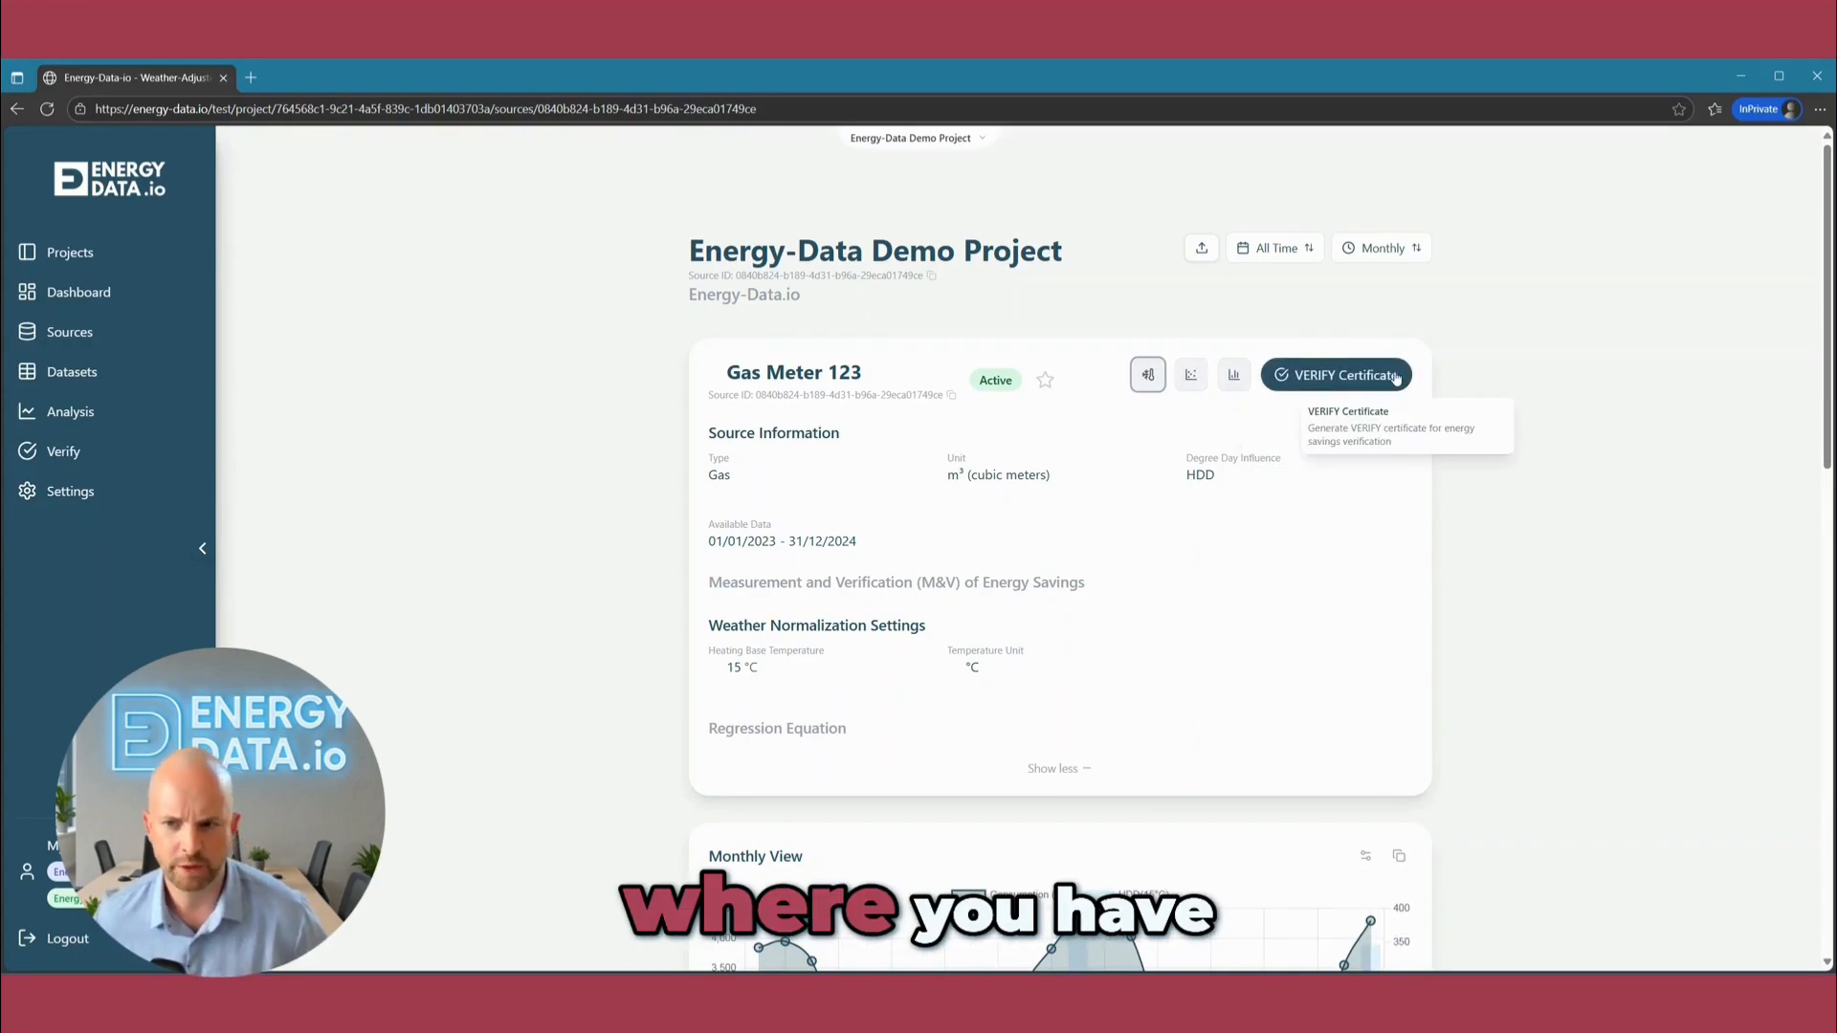
{"action": "left_click", "coordinate": [1103, 590]}
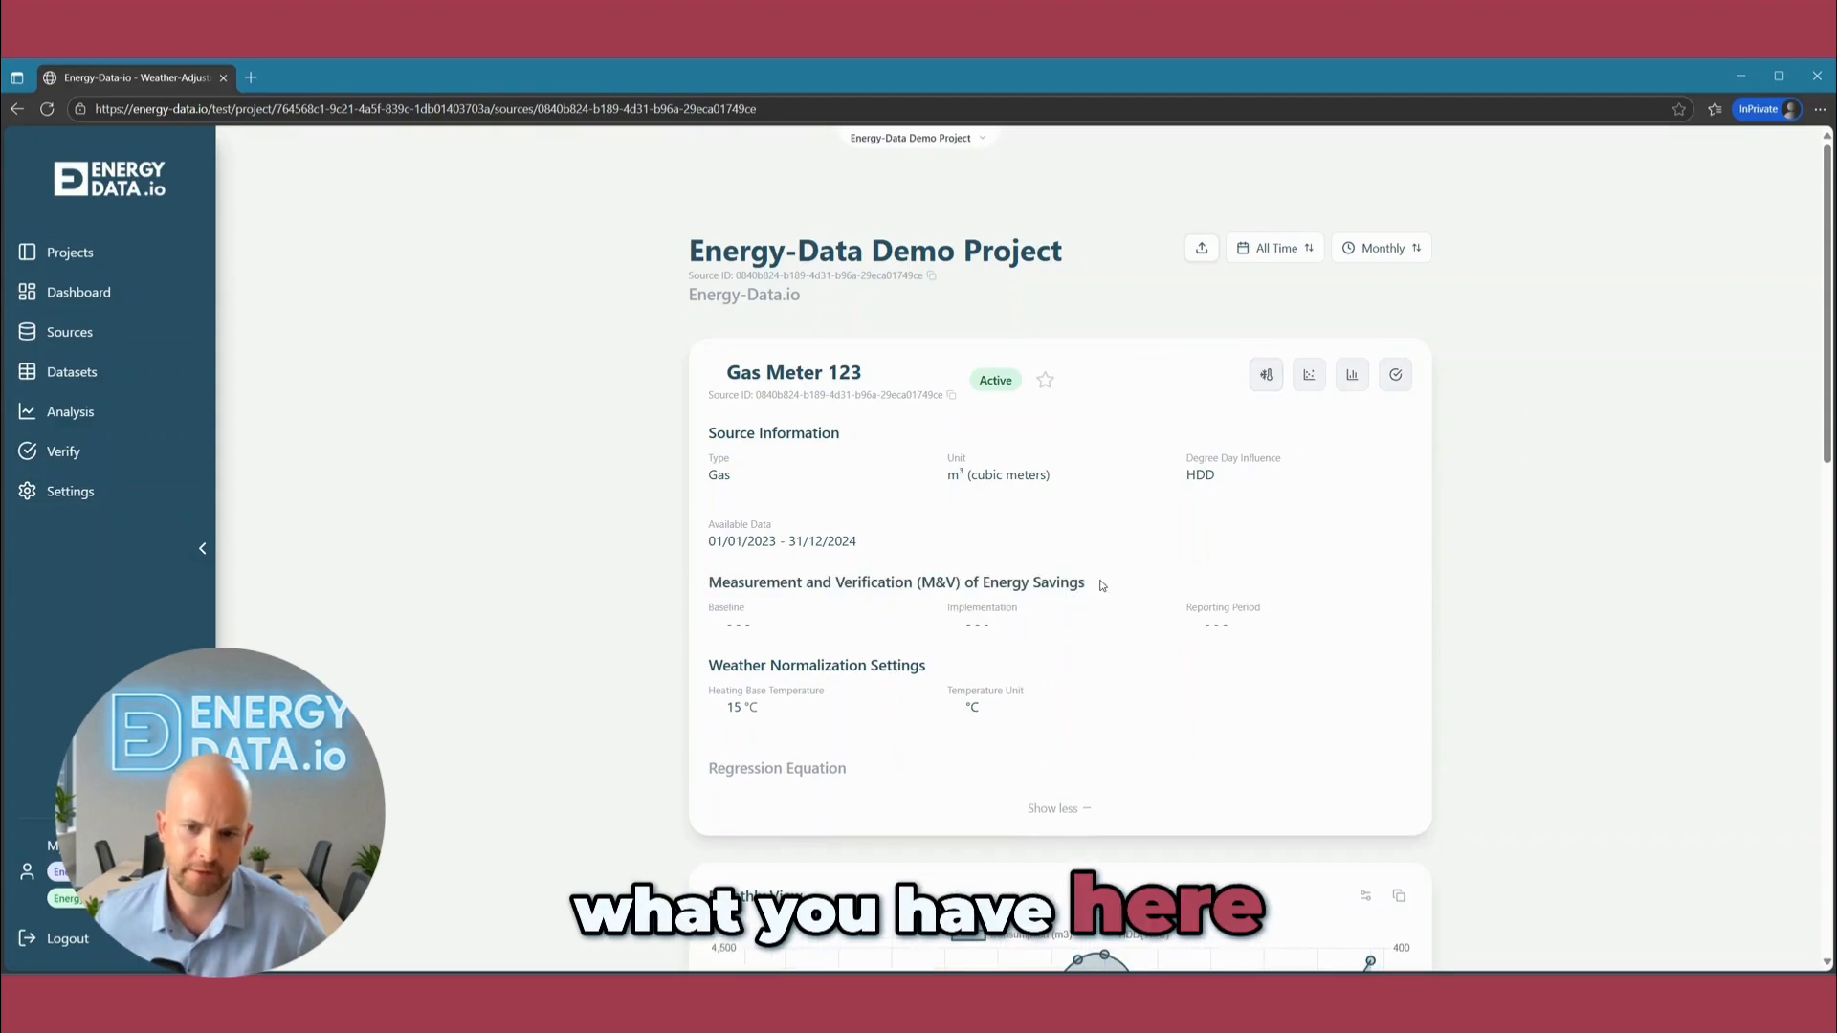
{"action": "left_click_drag", "start_coordinate": [950, 608], "coordinate": [1053, 610]}
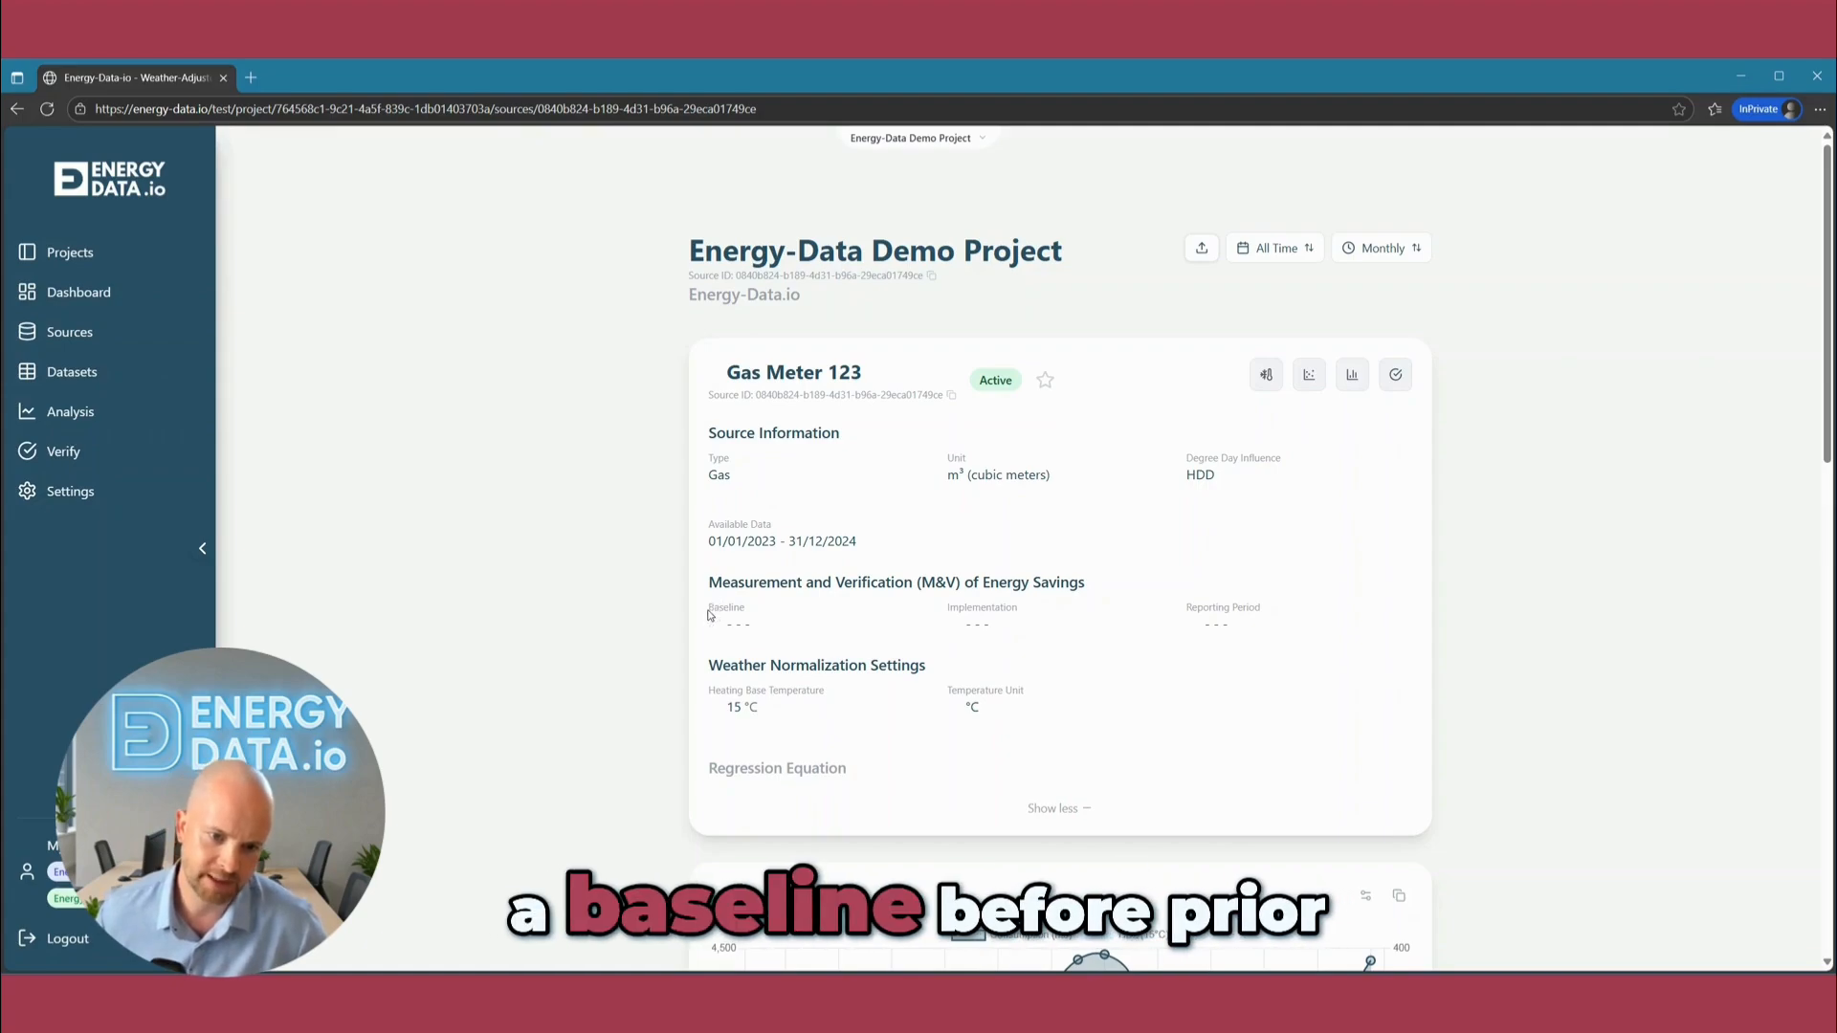
{"action": "left_click_drag", "start_coordinate": [711, 608], "coordinate": [733, 609]}
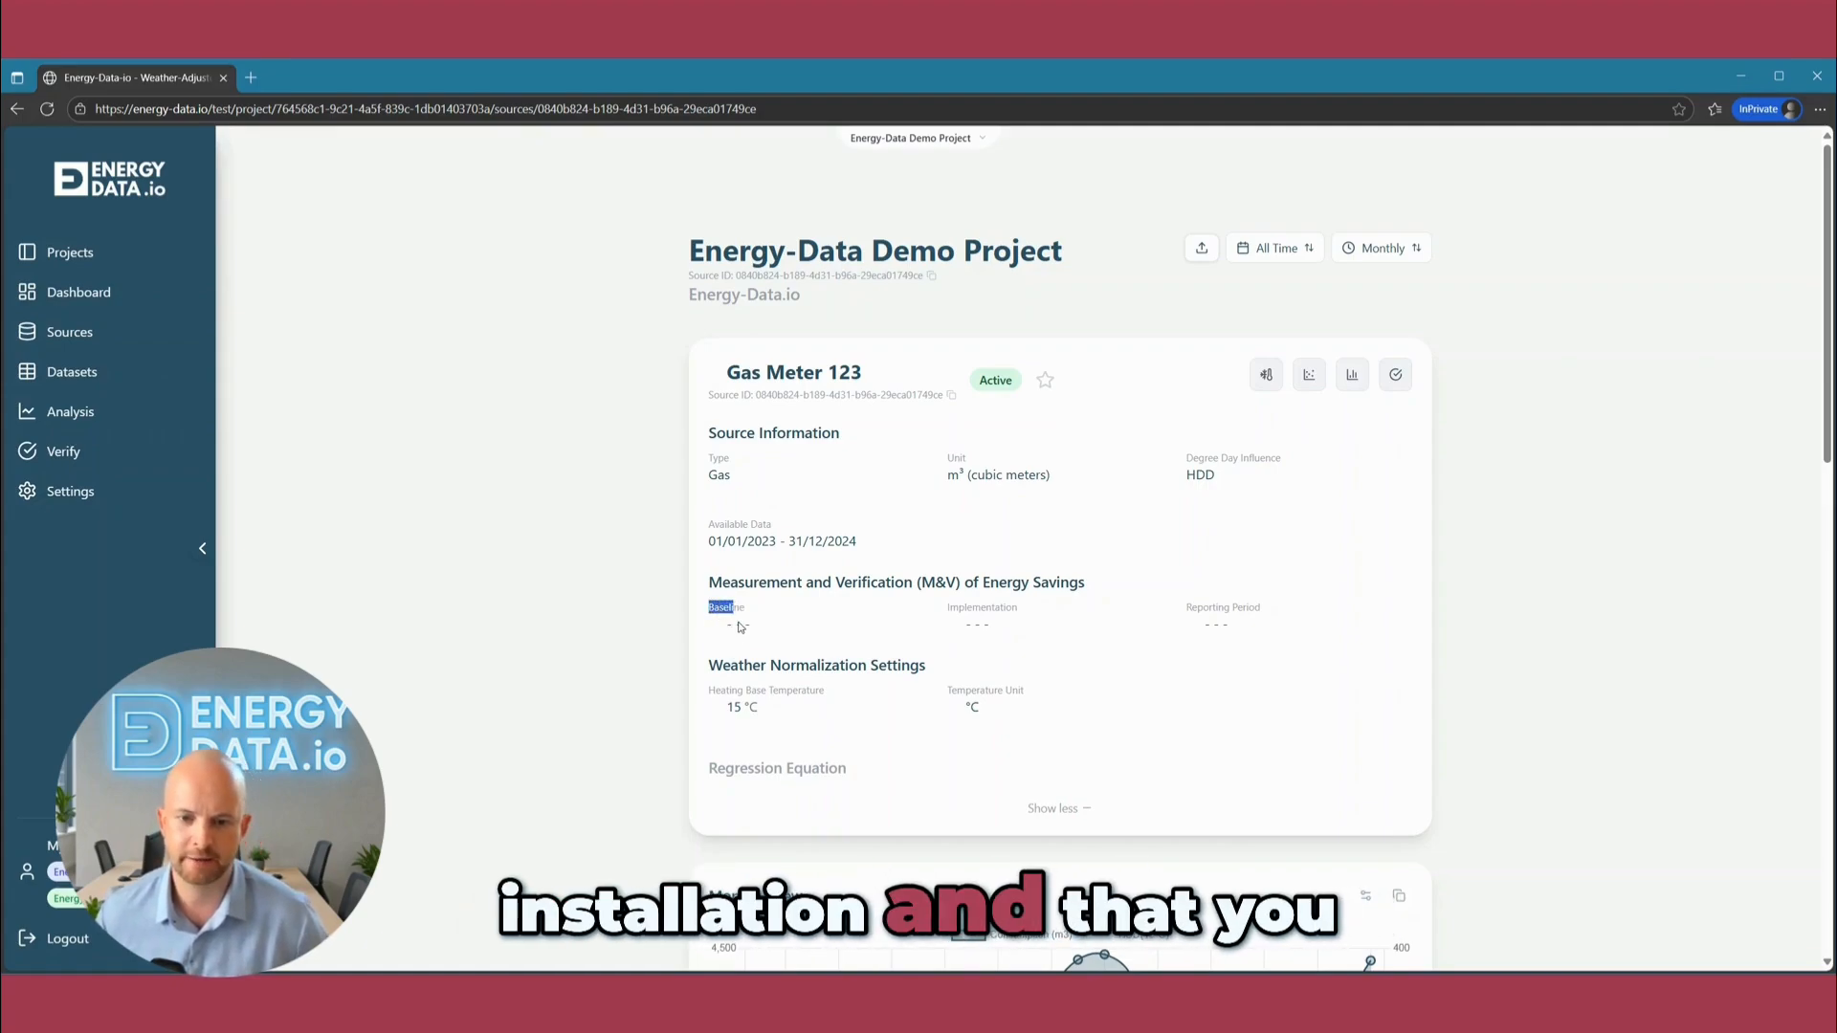
{"action": "left_click", "coordinate": [1219, 605]}
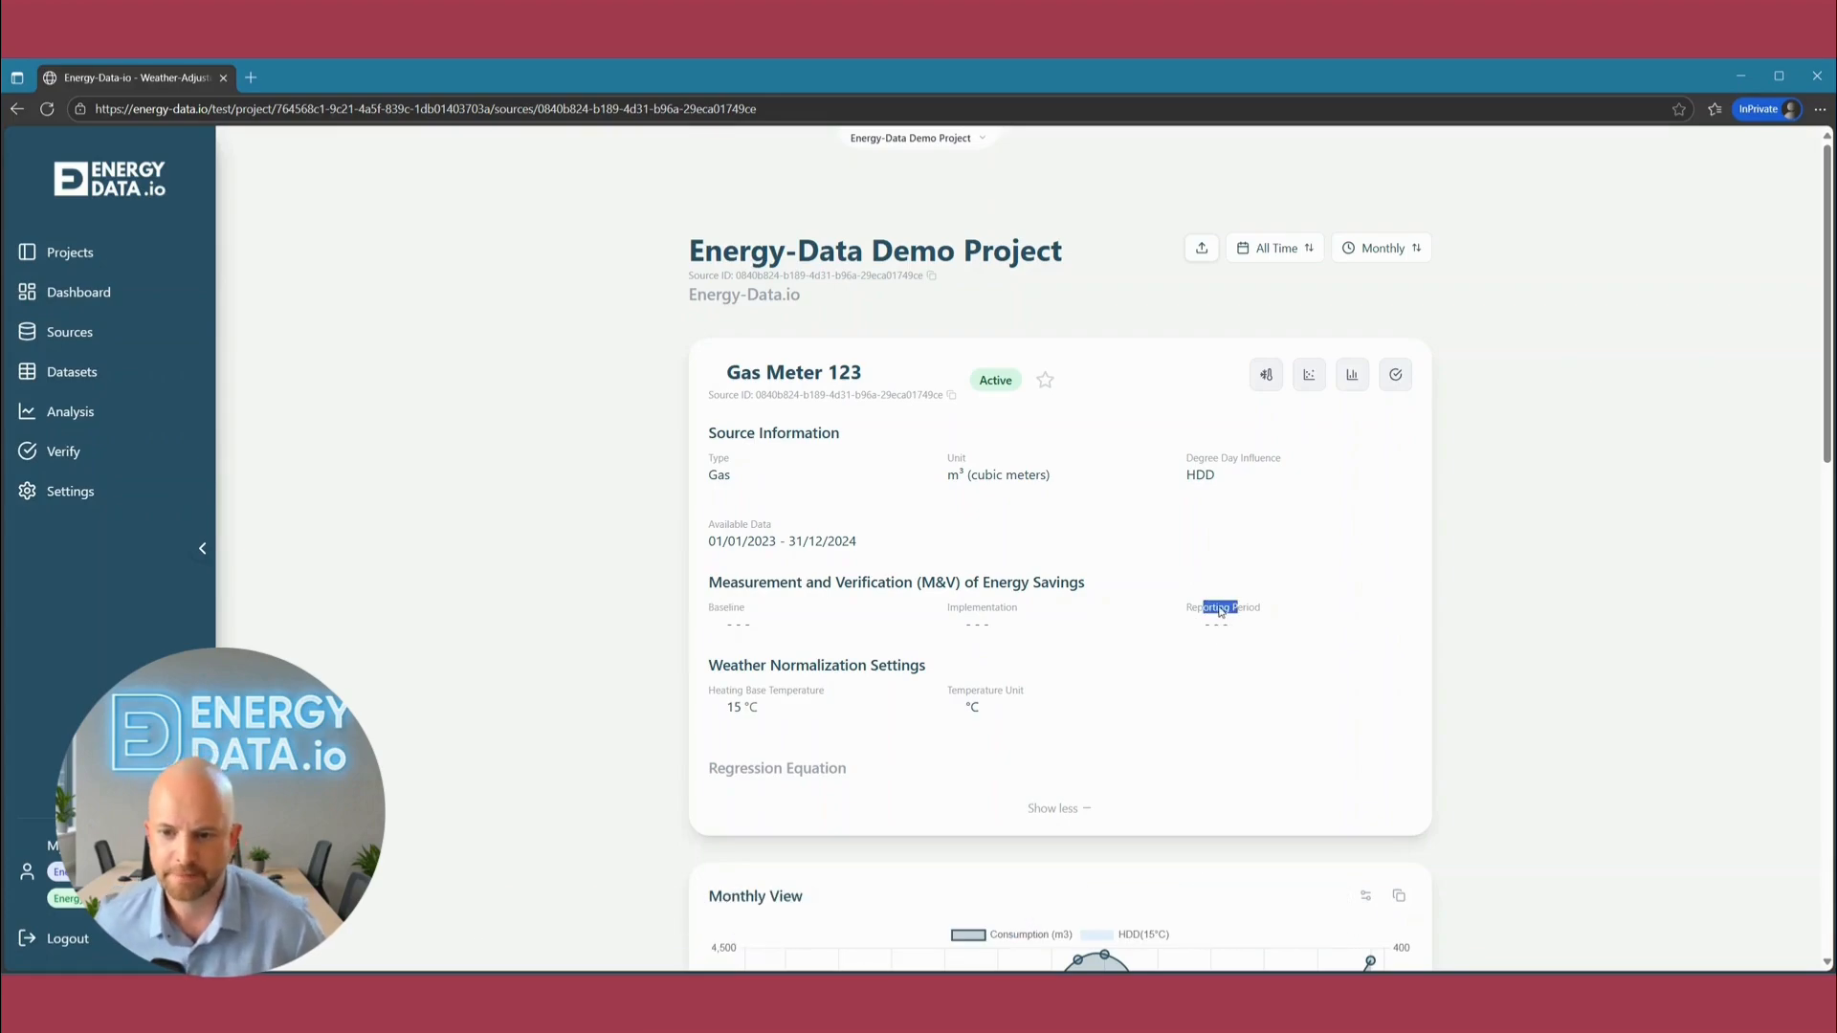
{"action": "left_click", "coordinate": [1229, 614]}
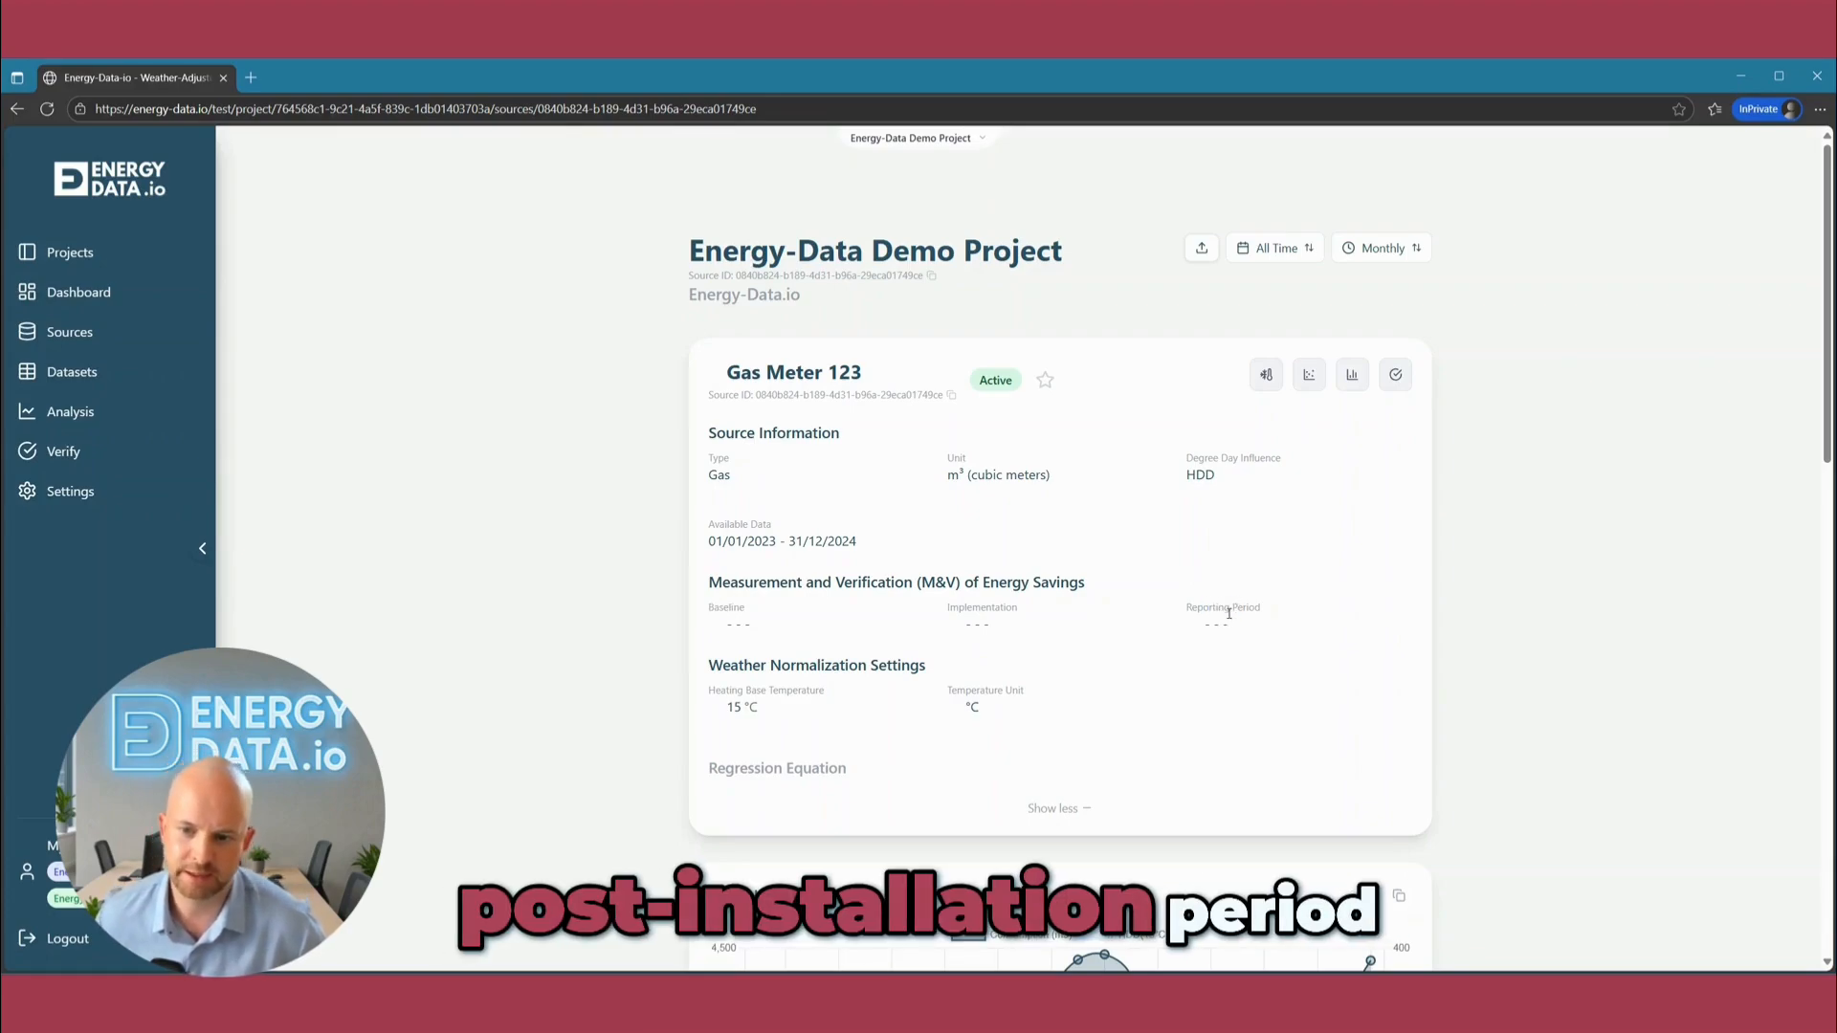